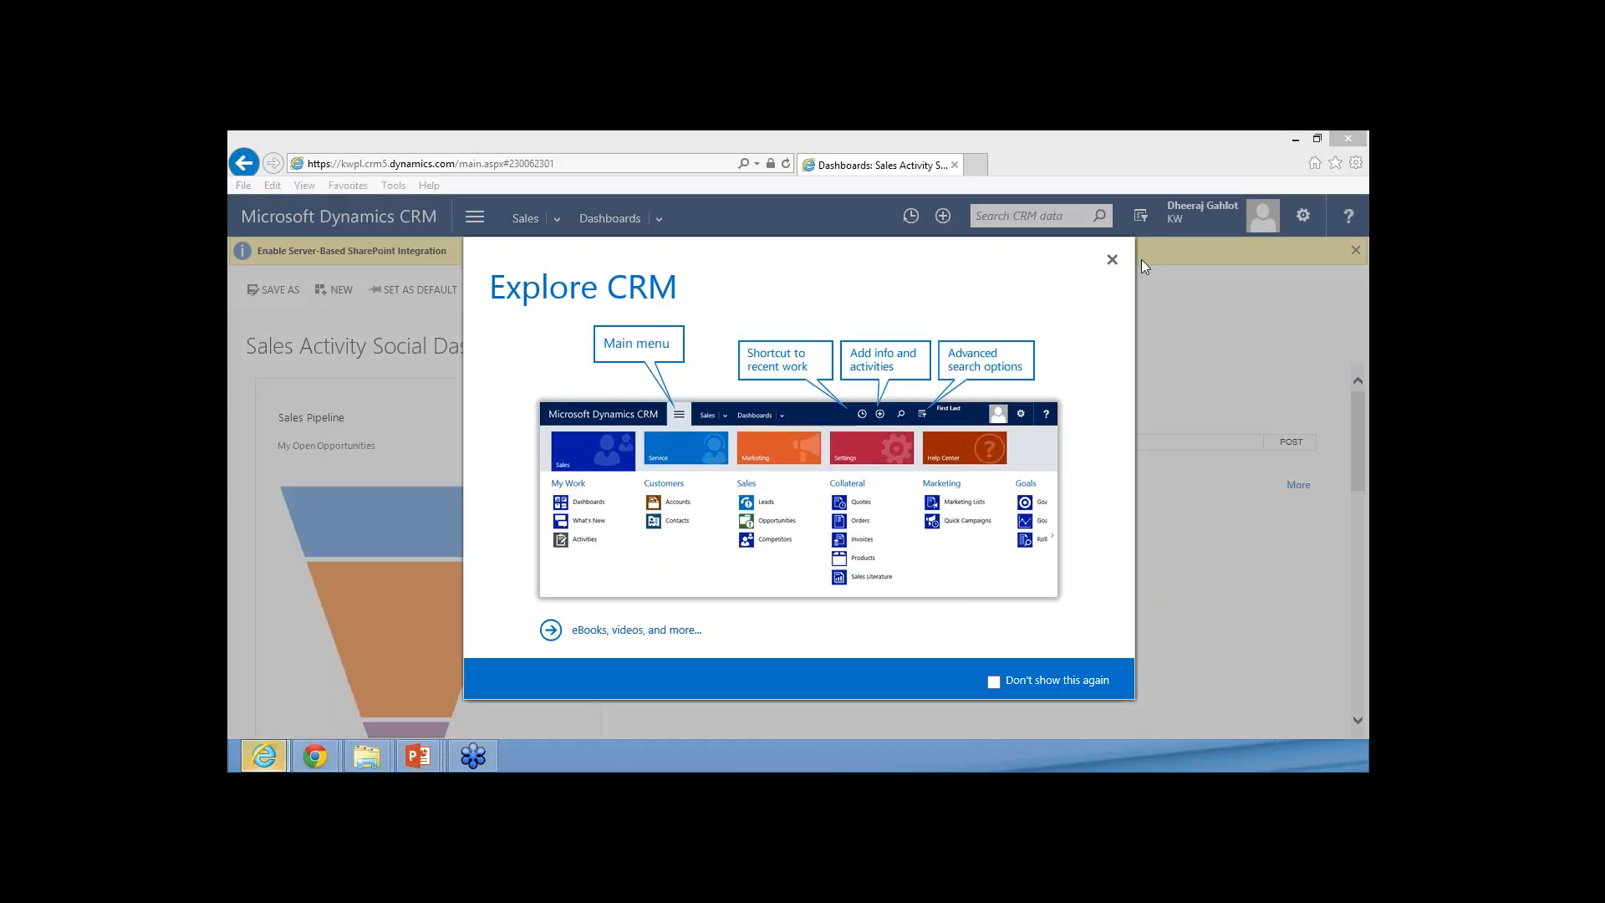
Dismiss the Explore CRM introduction and show the Leads list of the Sales area
left_click(1111, 259)
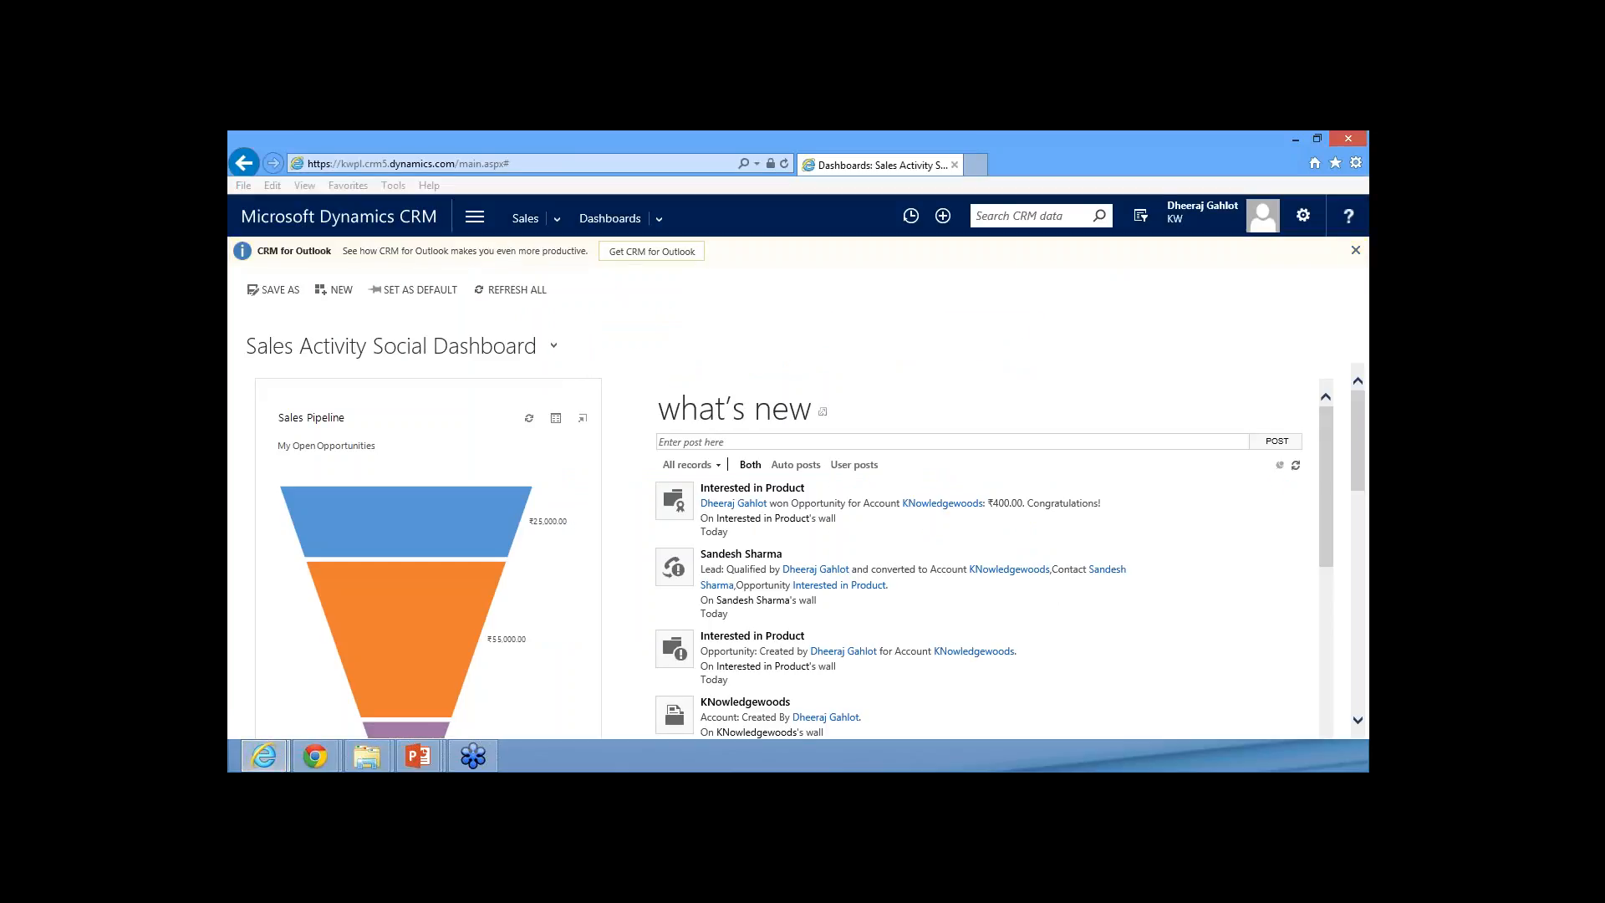
left_click(465, 225)
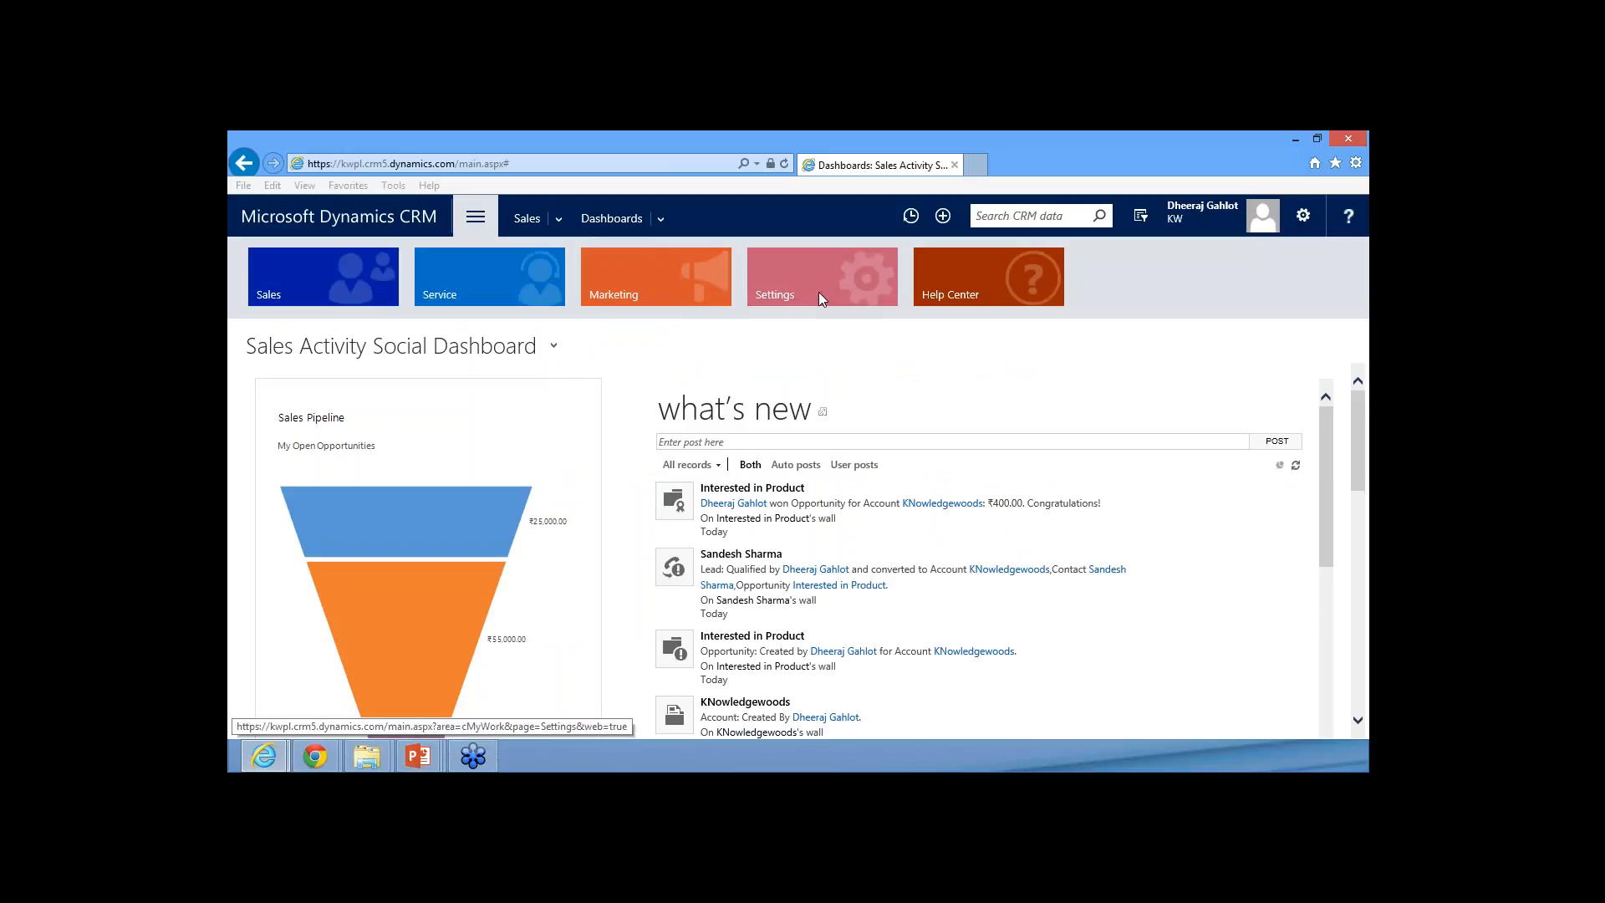
left_click(296, 284)
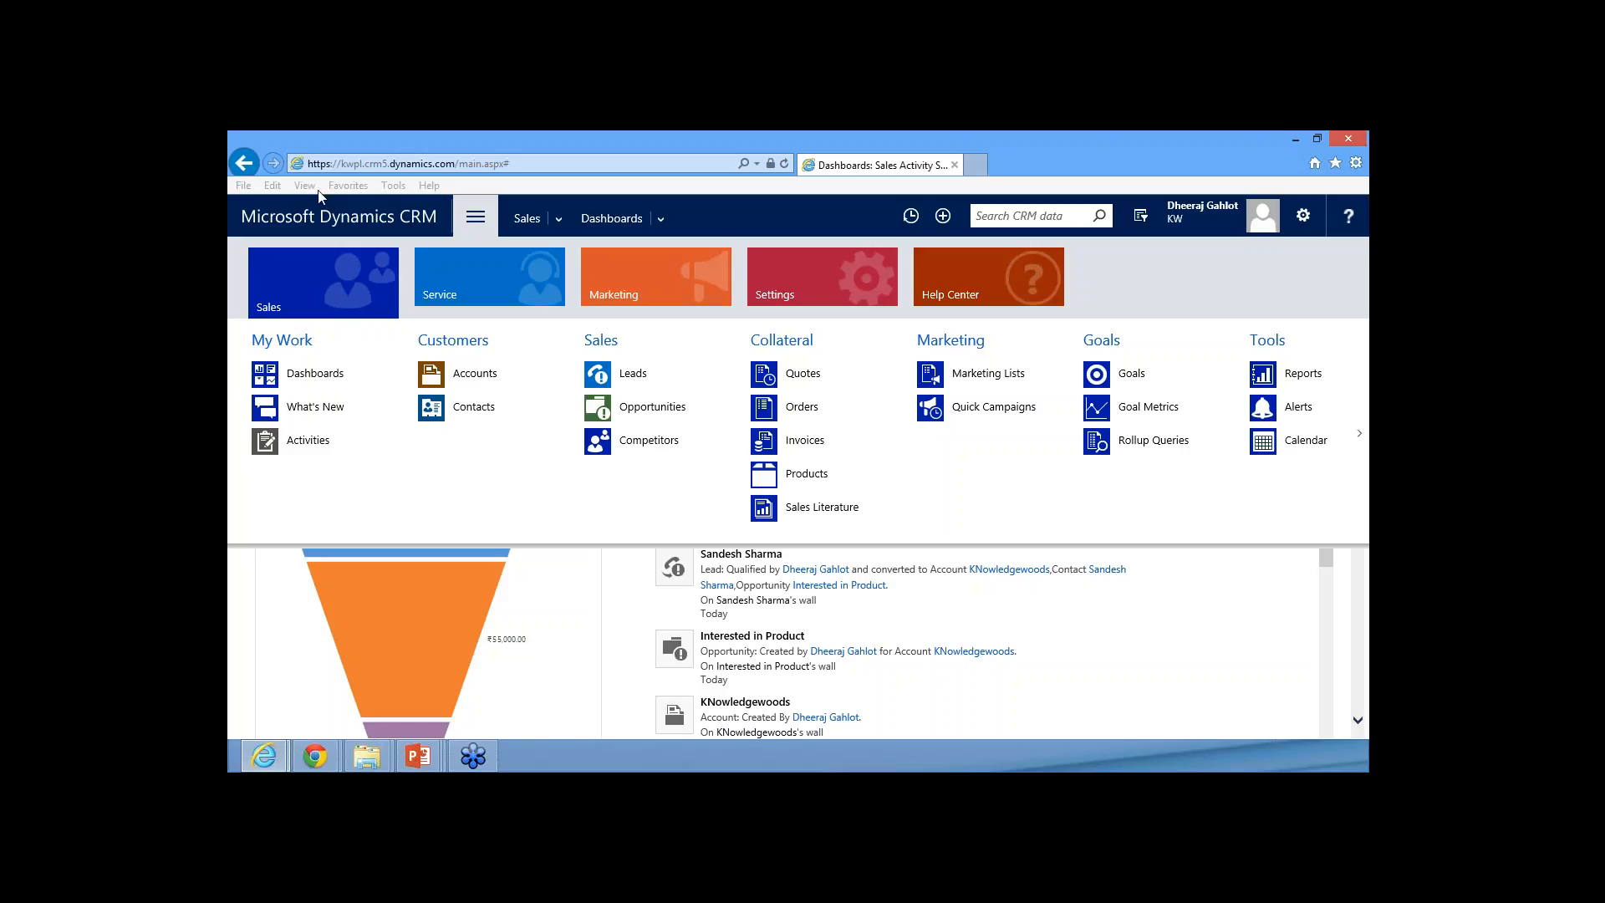
left_click(632, 378)
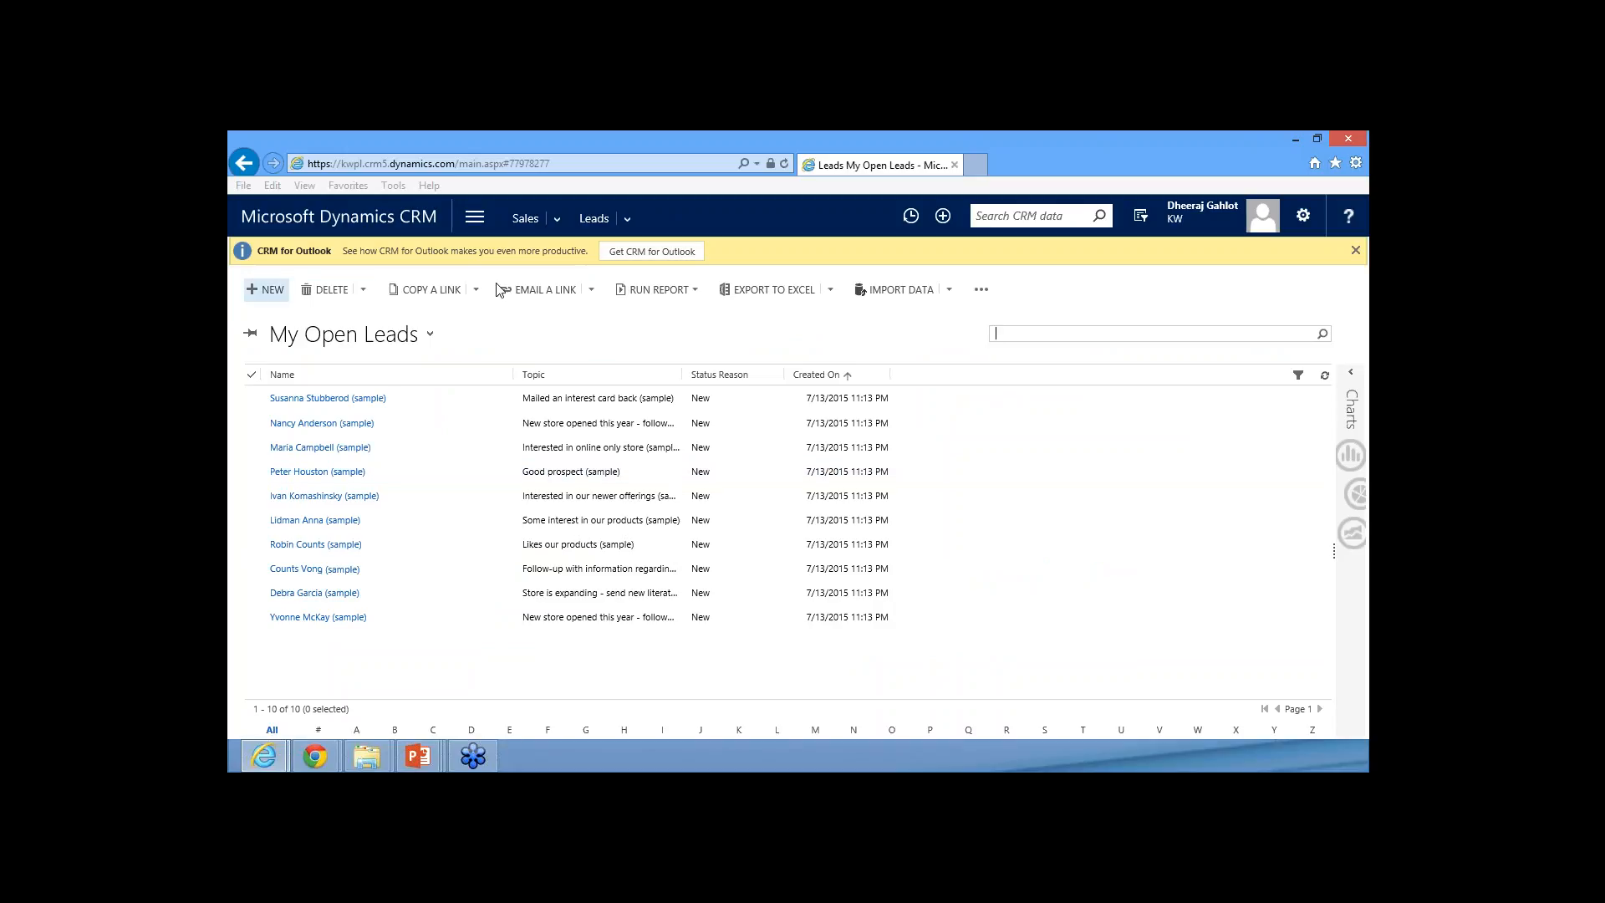
Start a new lead record with the topic "Interested in Product"
left_click(262, 295)
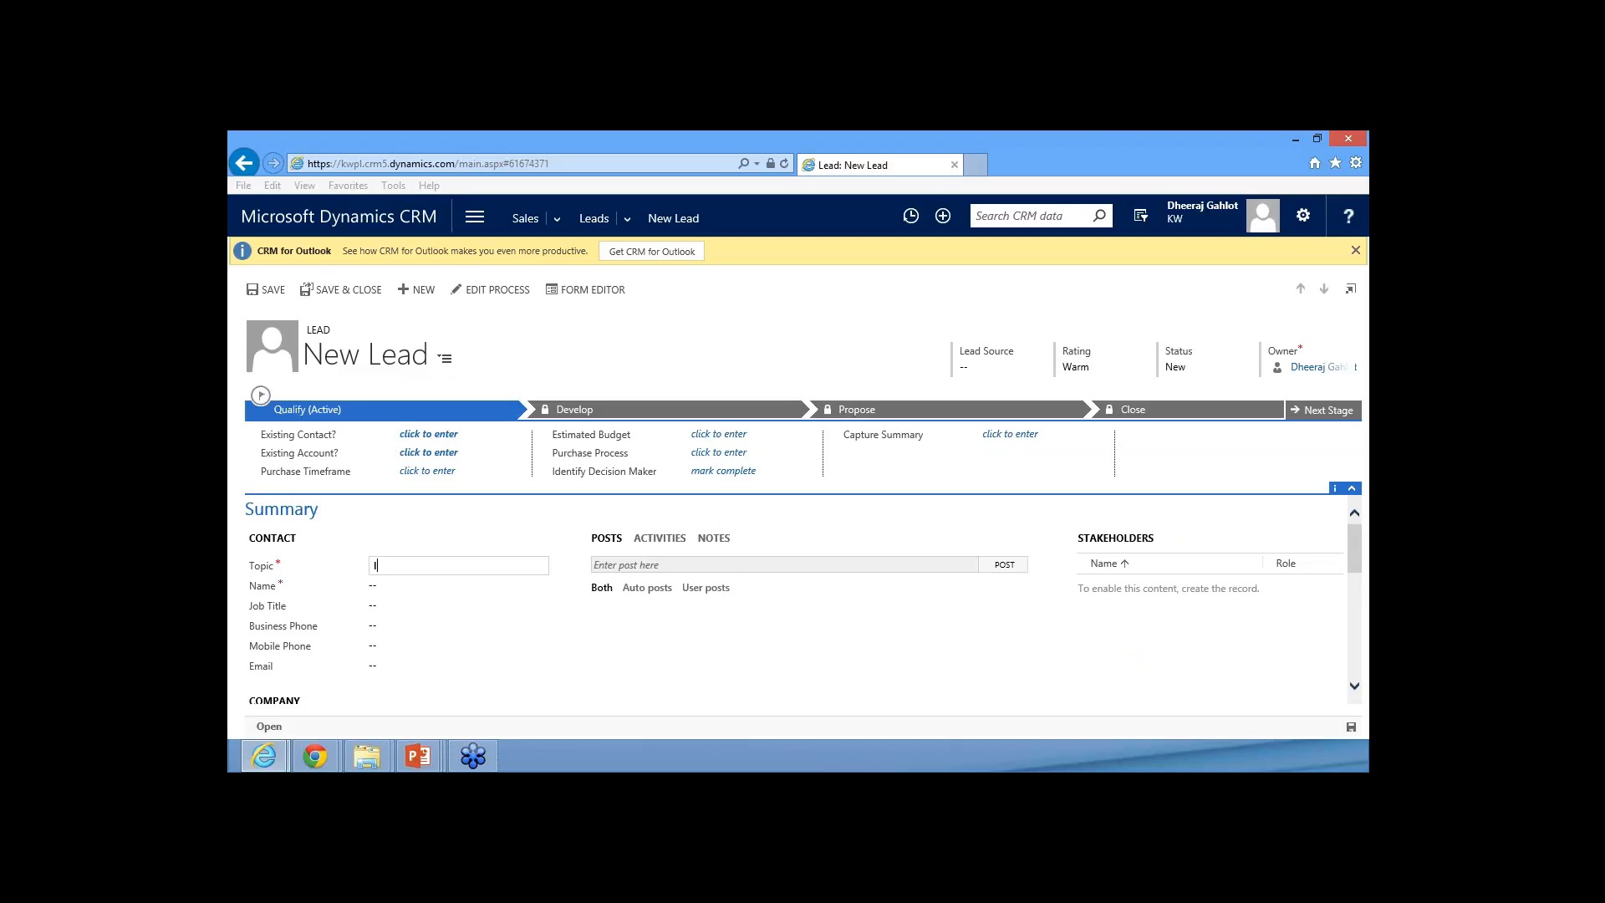
type("Interested in Product")
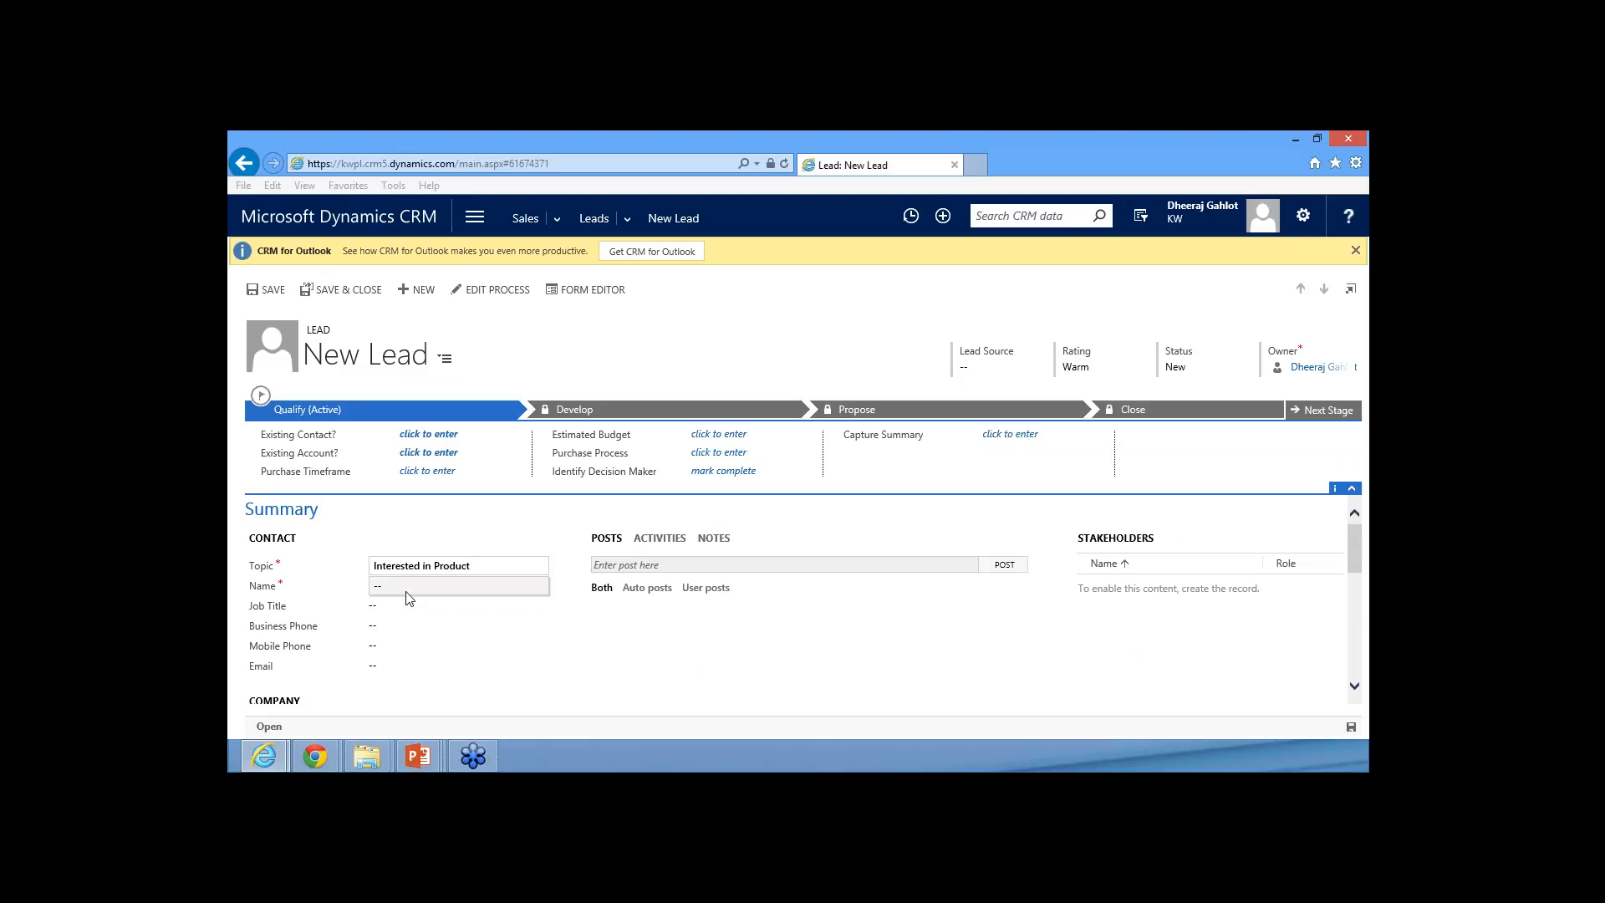
Enter the lead's first and last name in the contact details
left_click(409, 588)
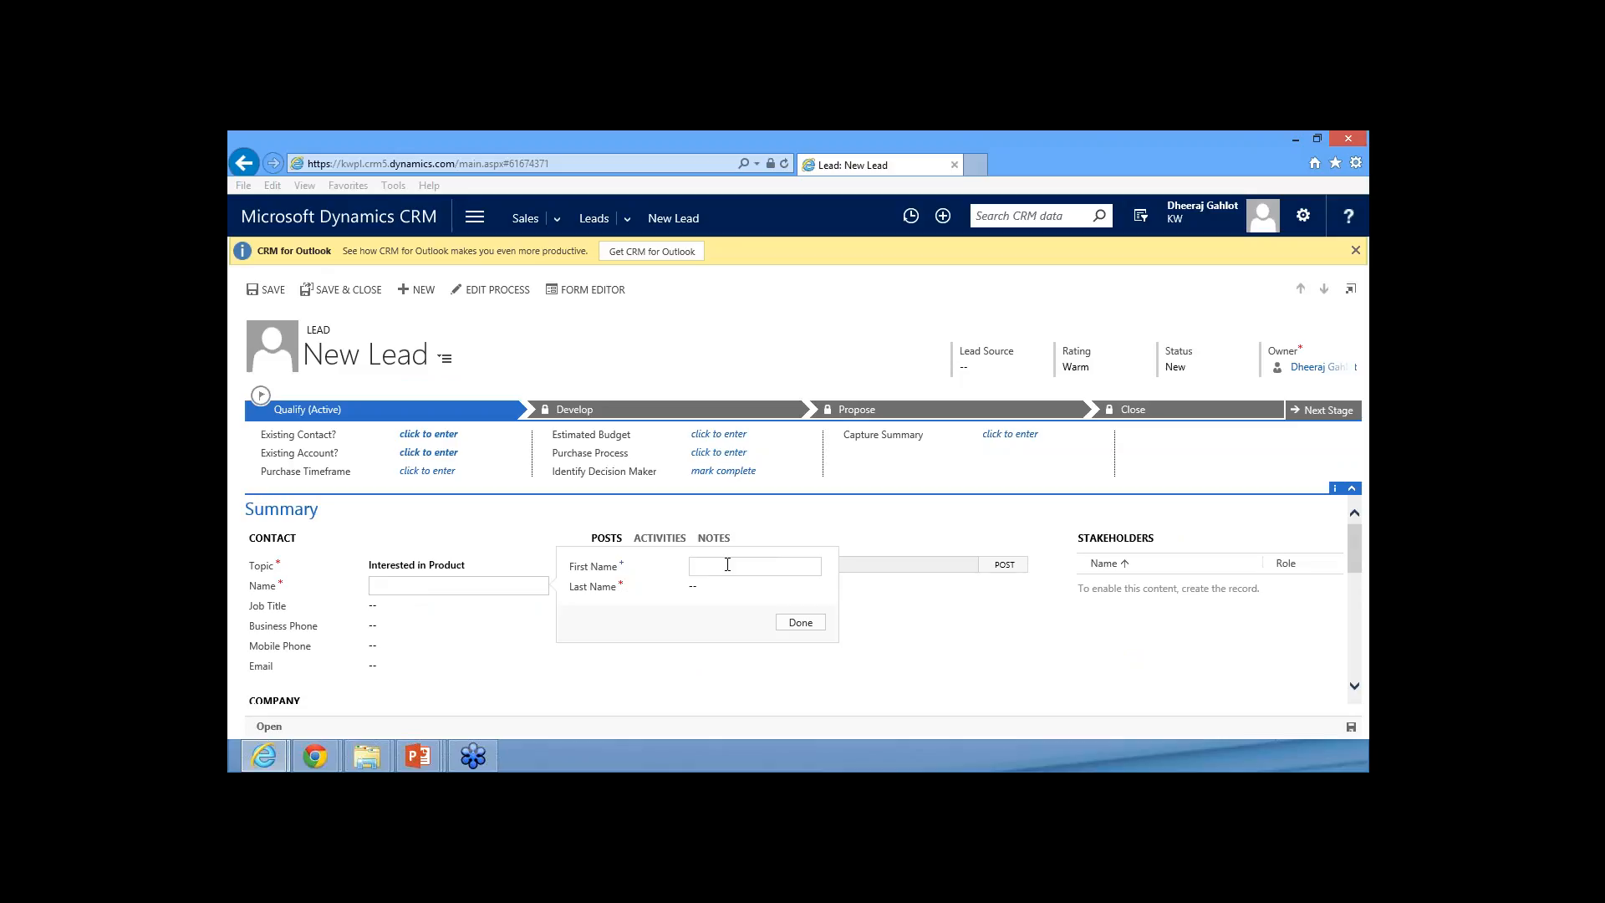
key("Tab")
left_click(798, 622)
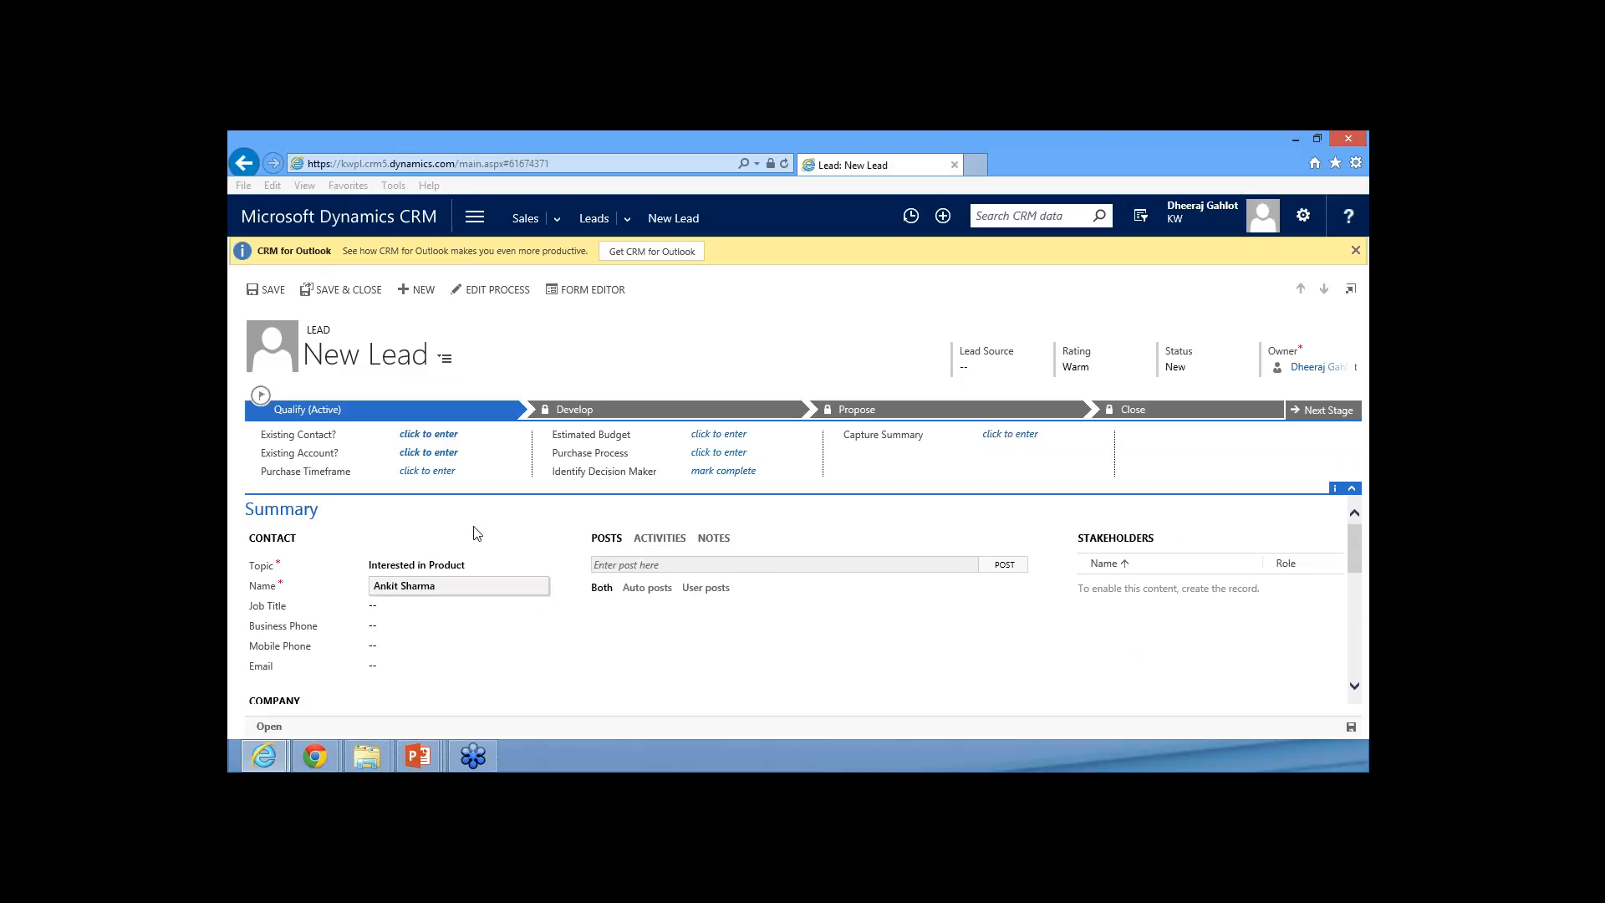
Fill in the lead contact's e-mail address
scroll(473, 532, "down", 1)
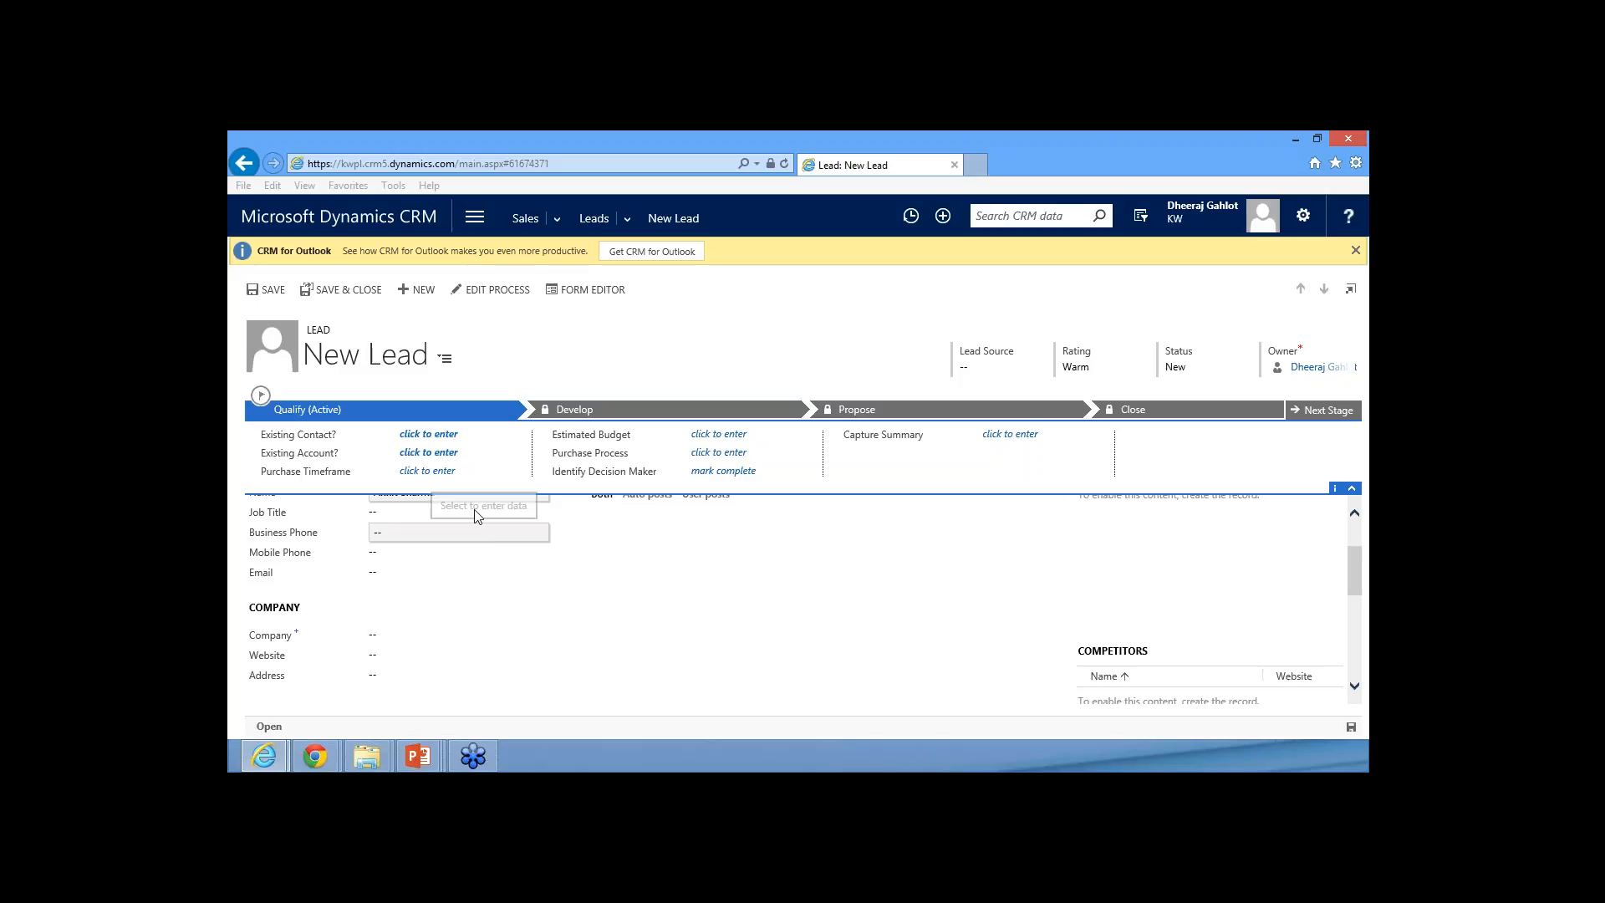
scroll(424, 548, "up", 1)
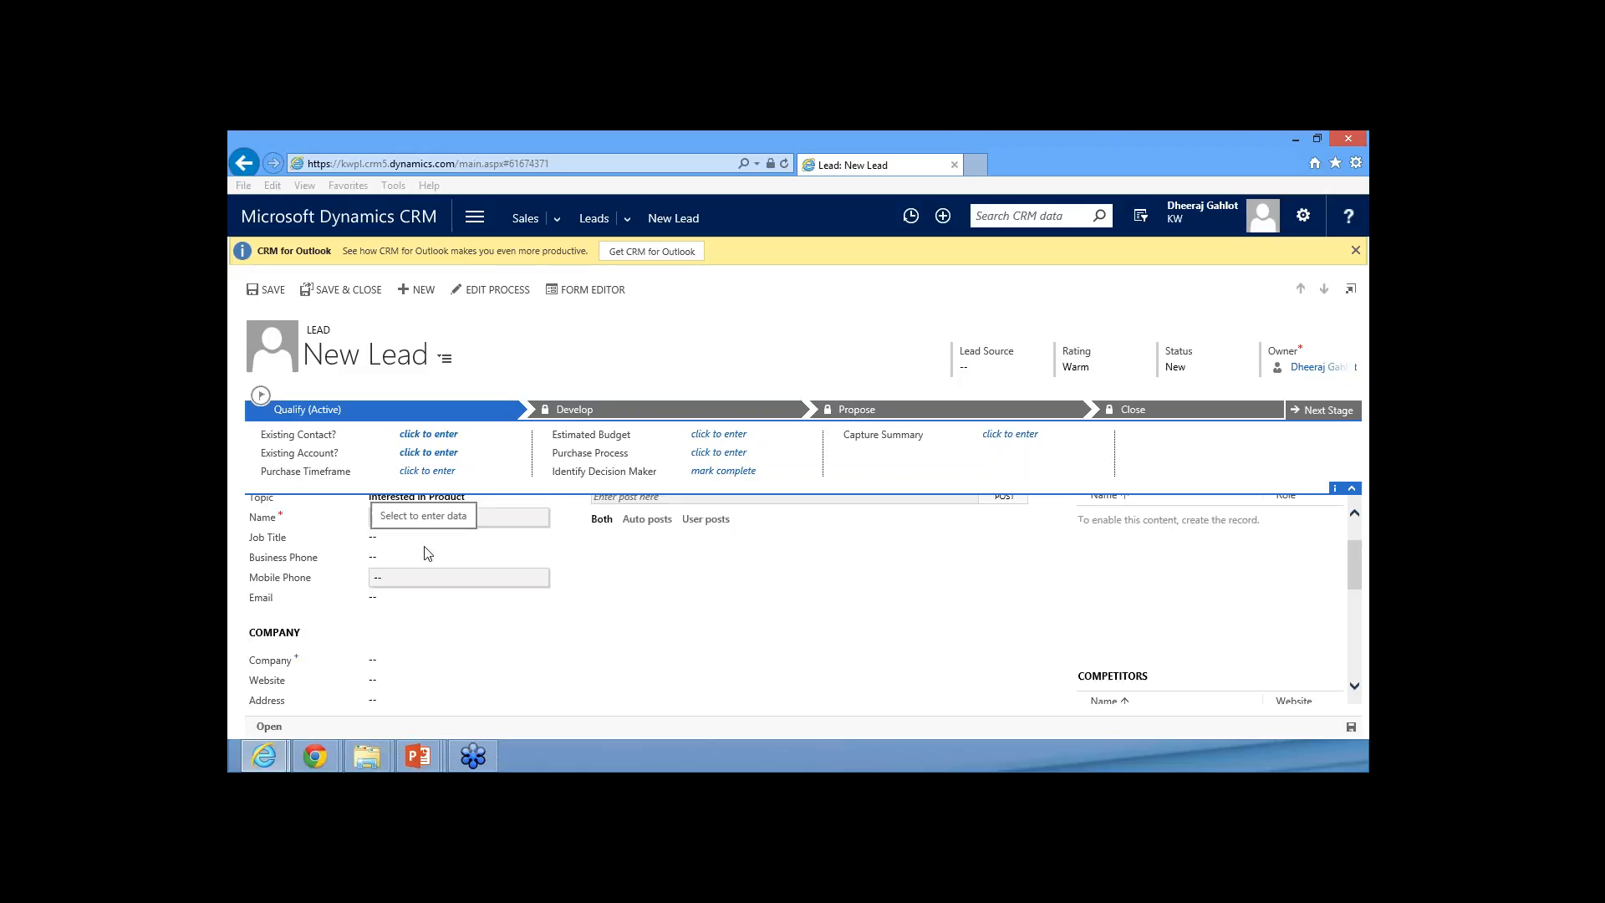
left_click(405, 634)
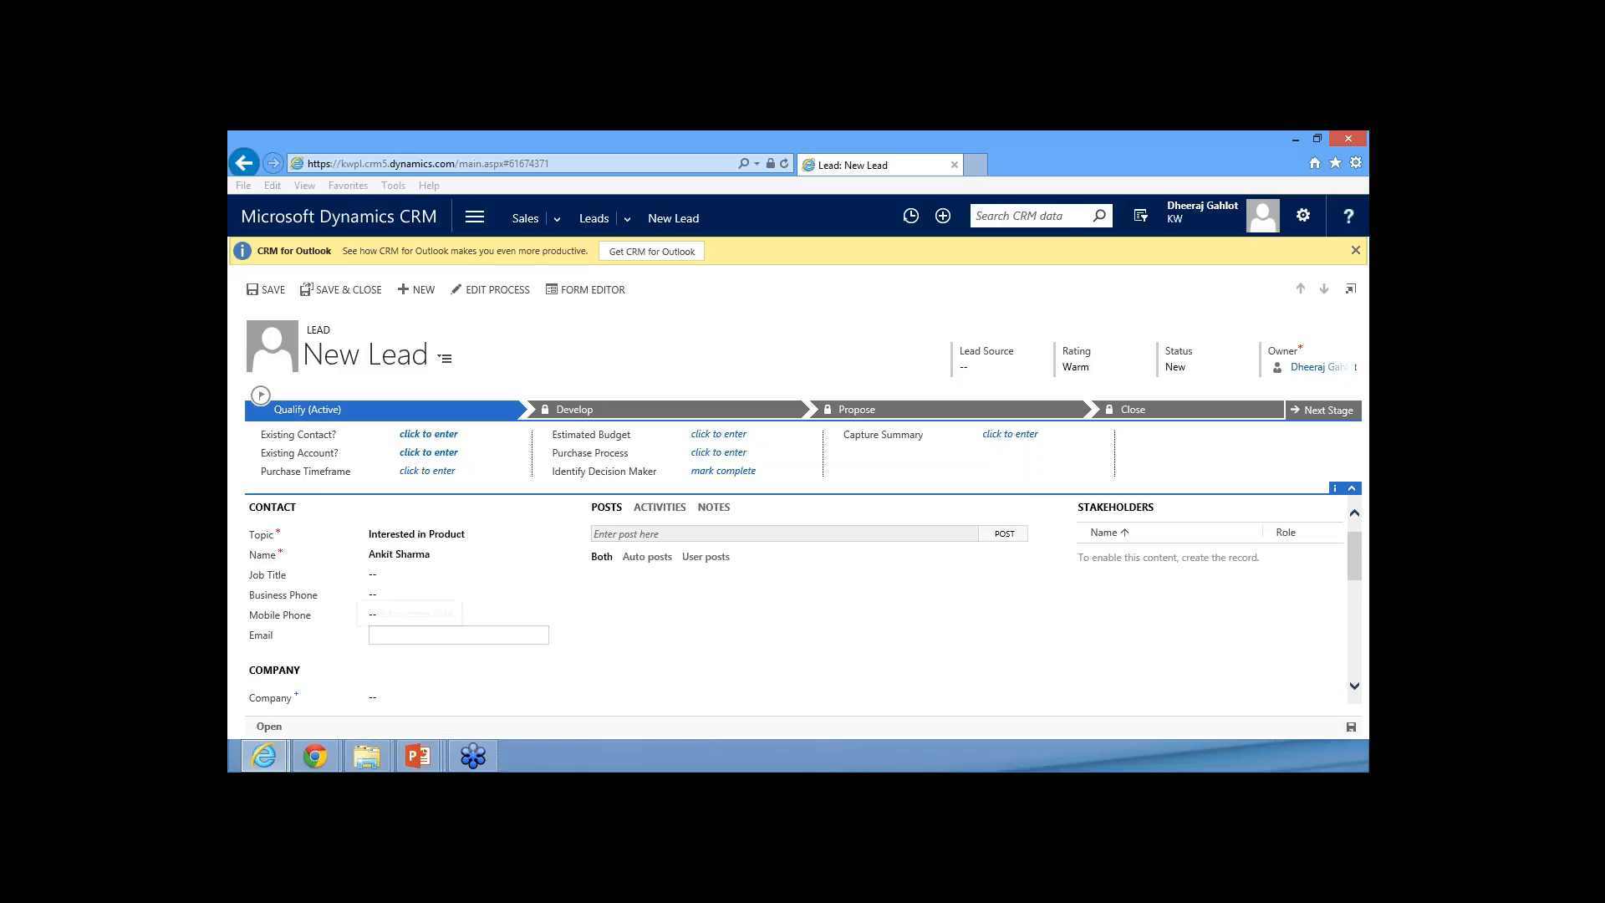
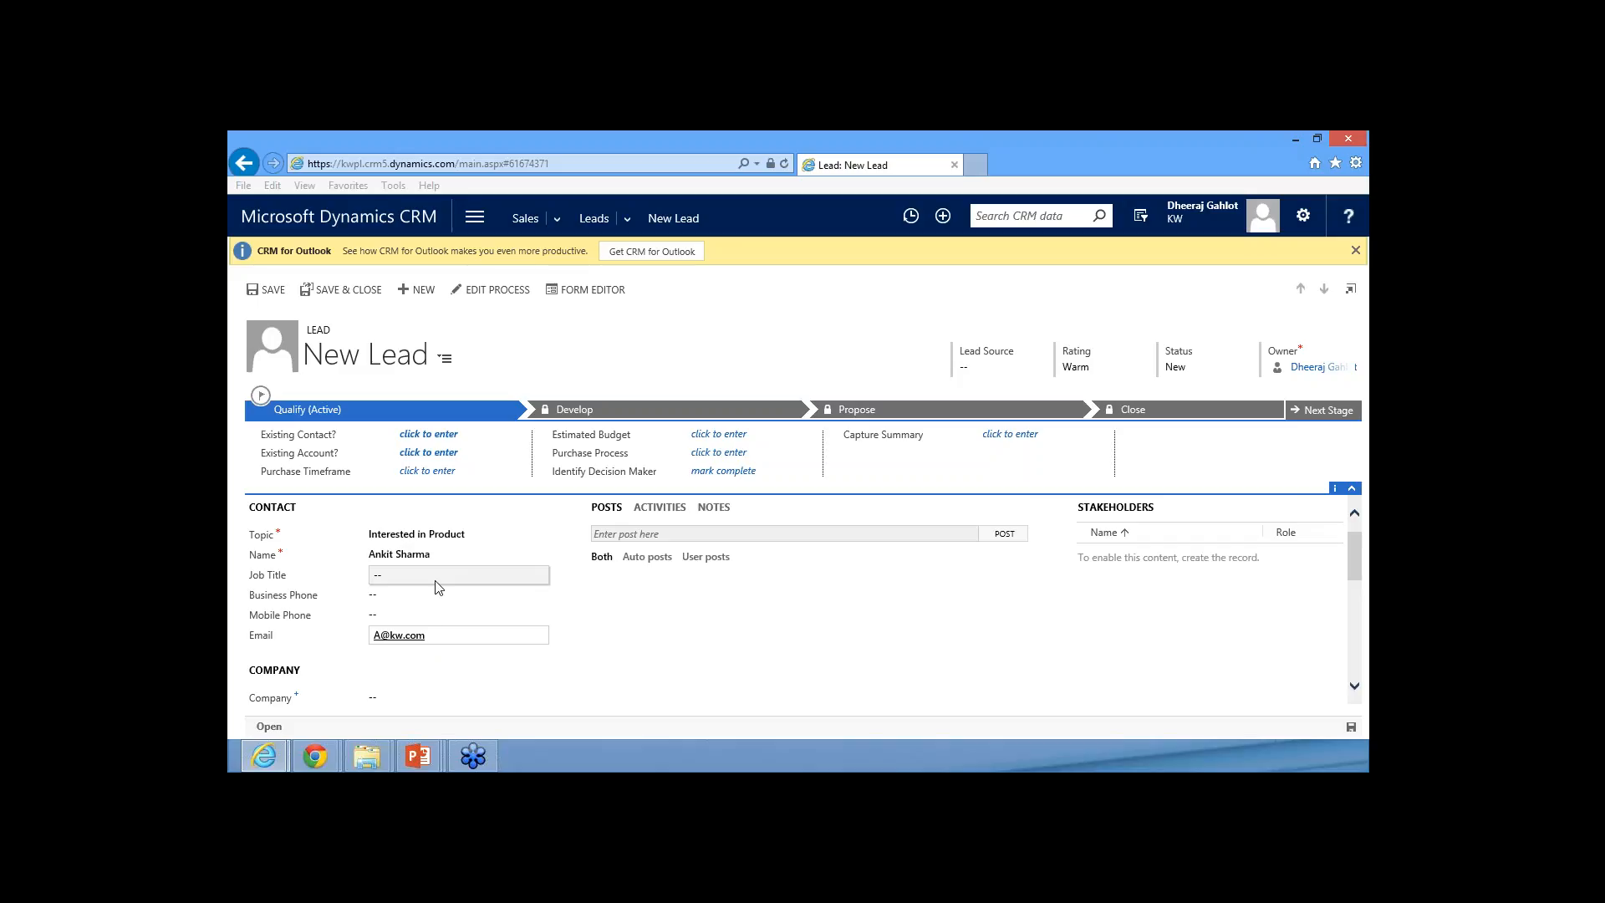
Enter Kw.com as the lead's company
scroll(435, 588, "down", 3)
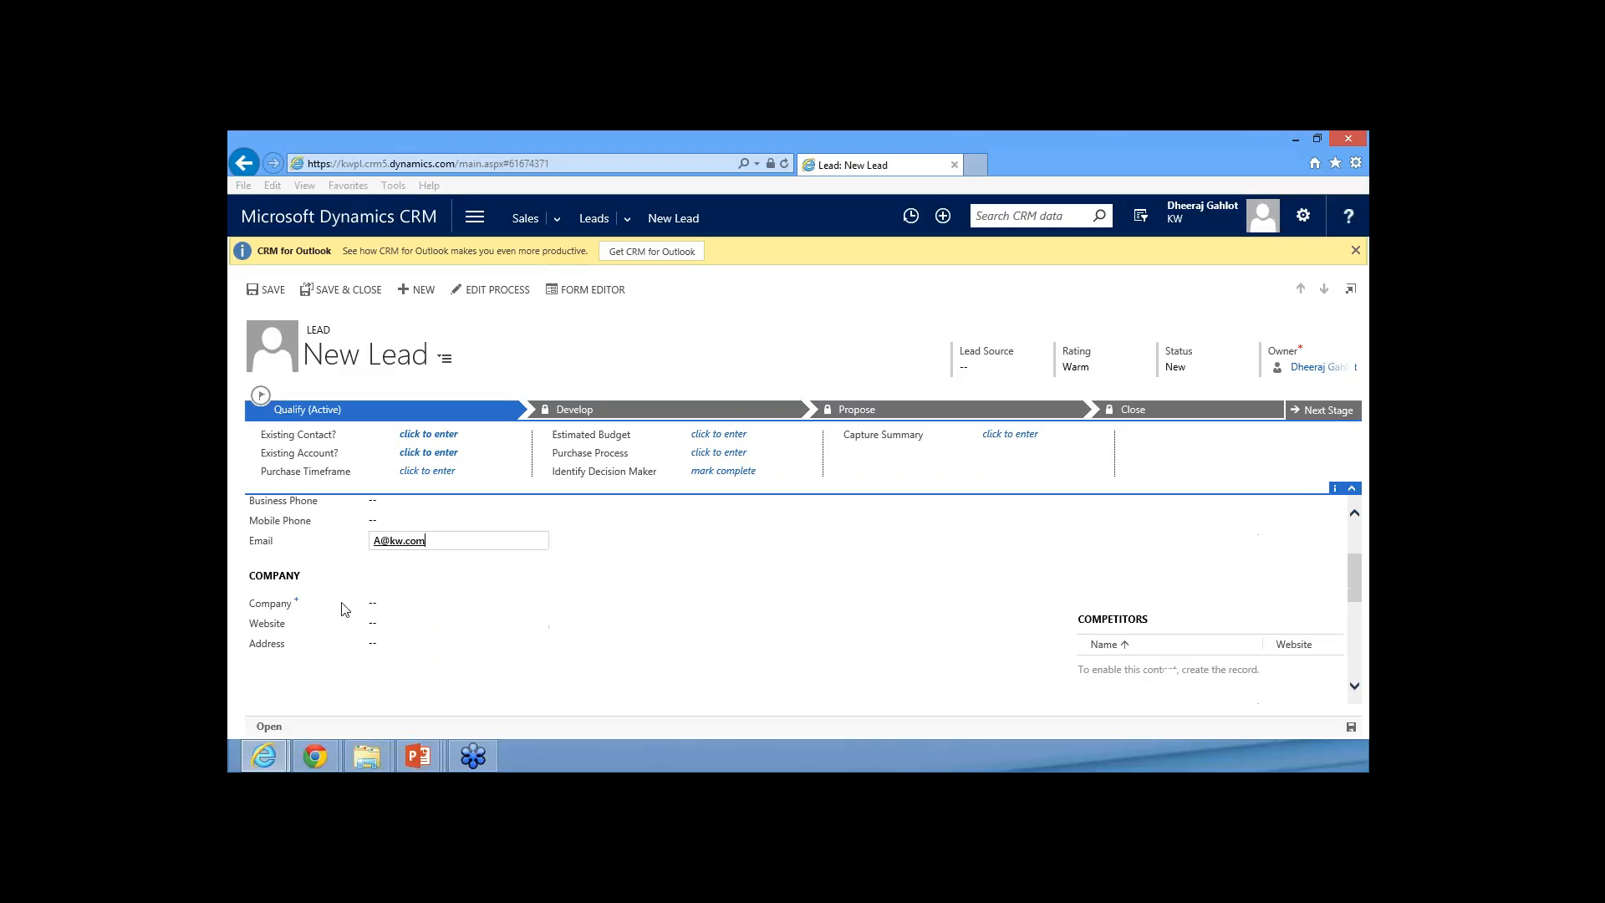
left_click(404, 606)
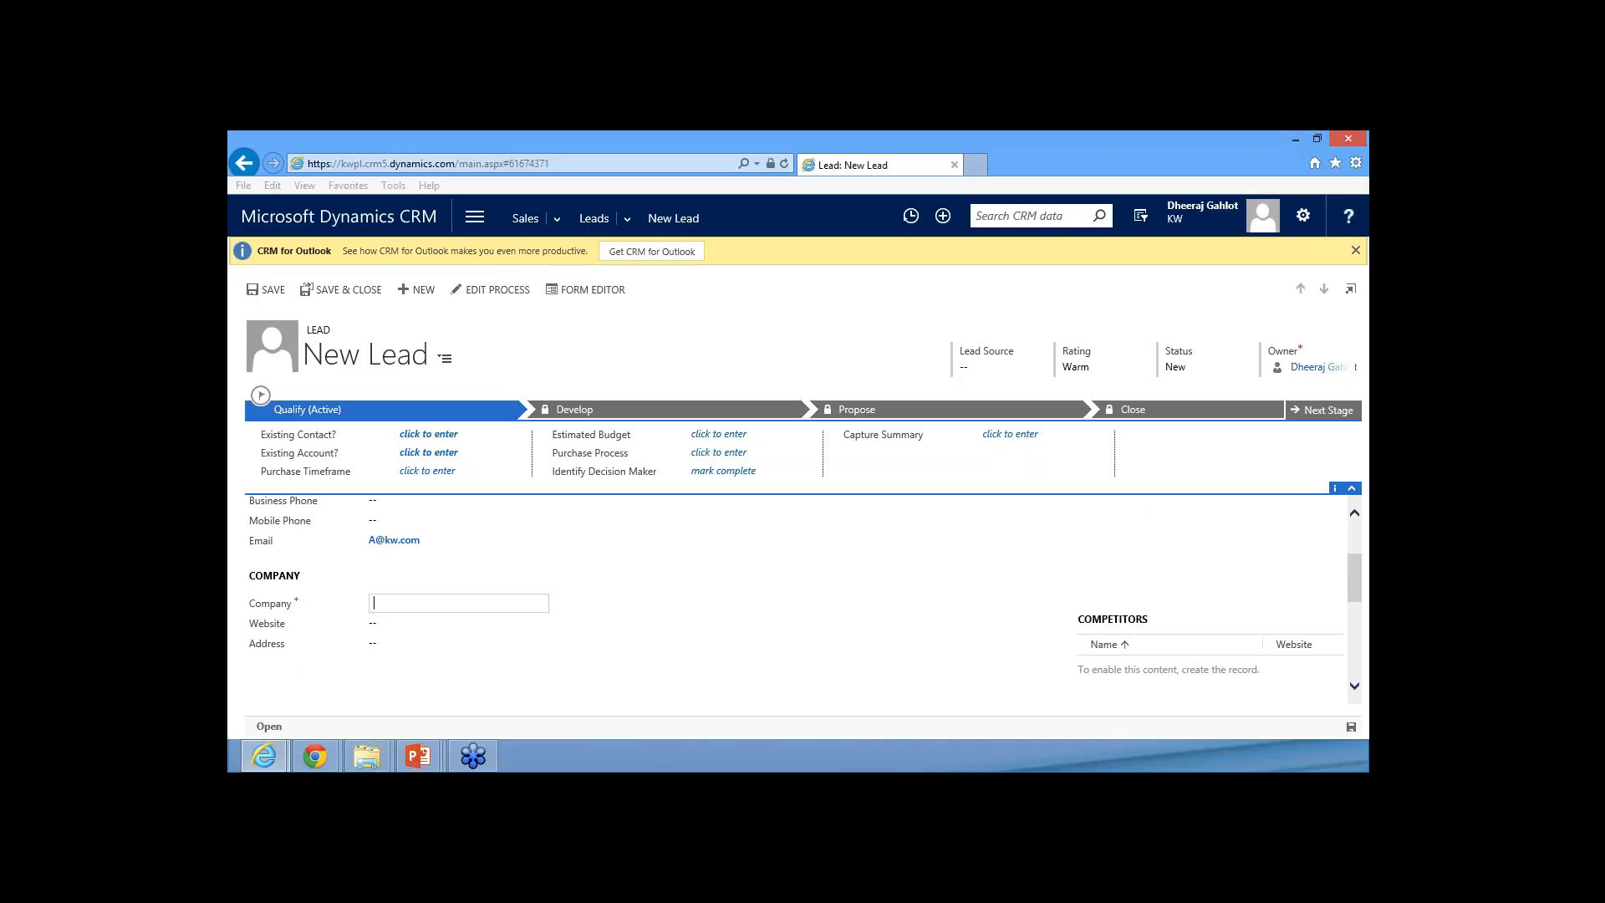
type("Kw.com")
left_click(421, 625)
Check the remaining details of the new lead and save the record
scroll(404, 654, "down", 3)
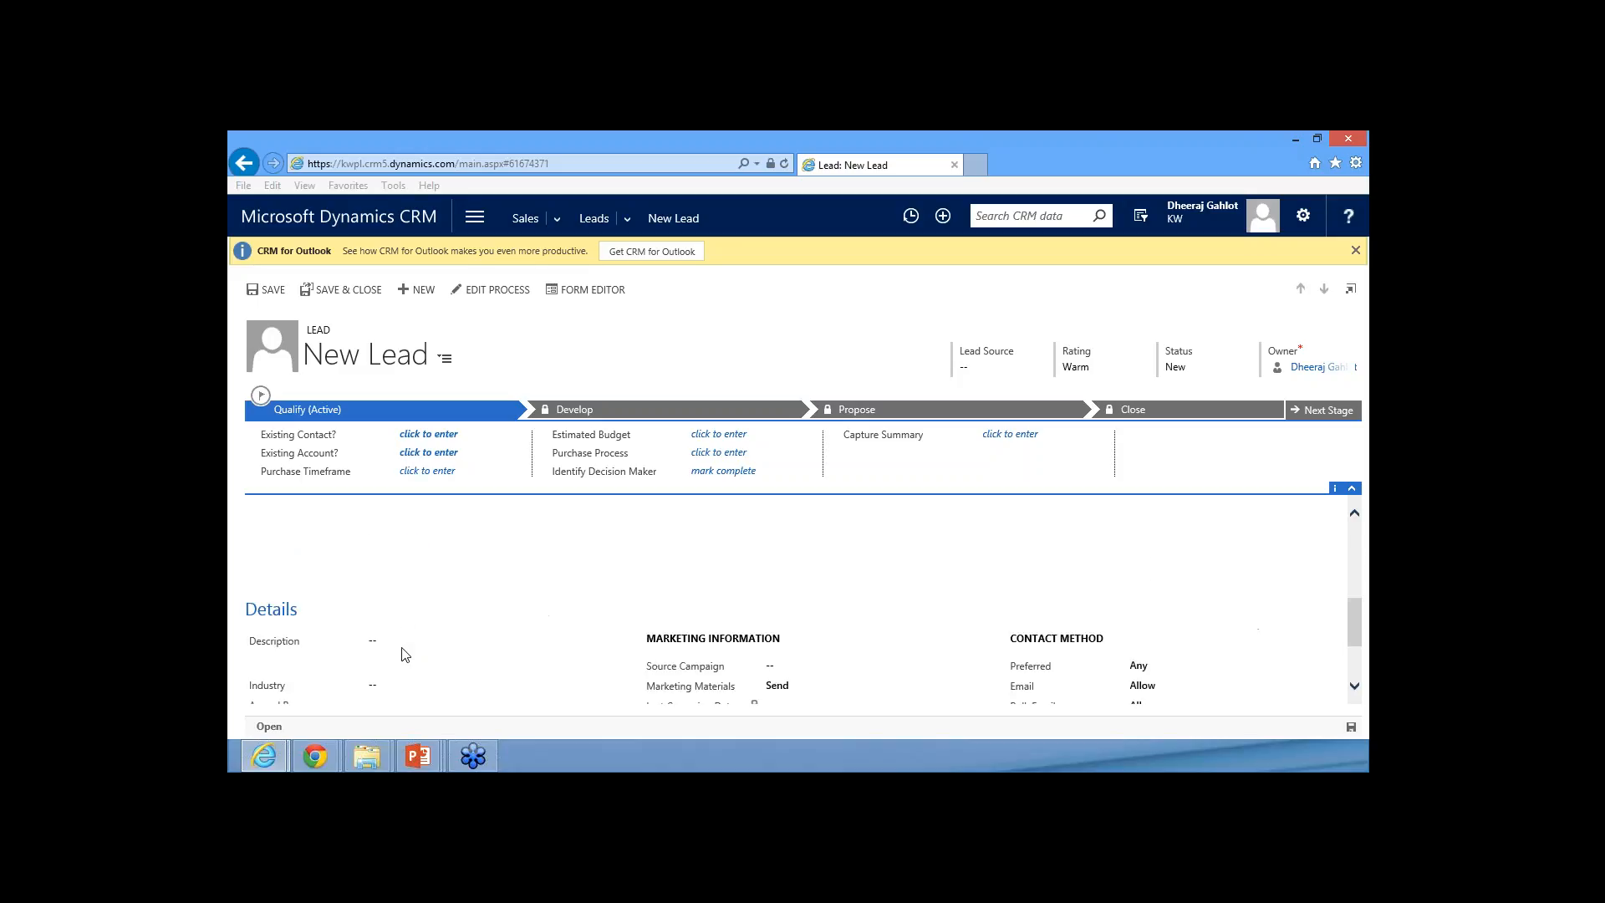
scroll(404, 654, "up", 3)
scroll(404, 655, "down", 4)
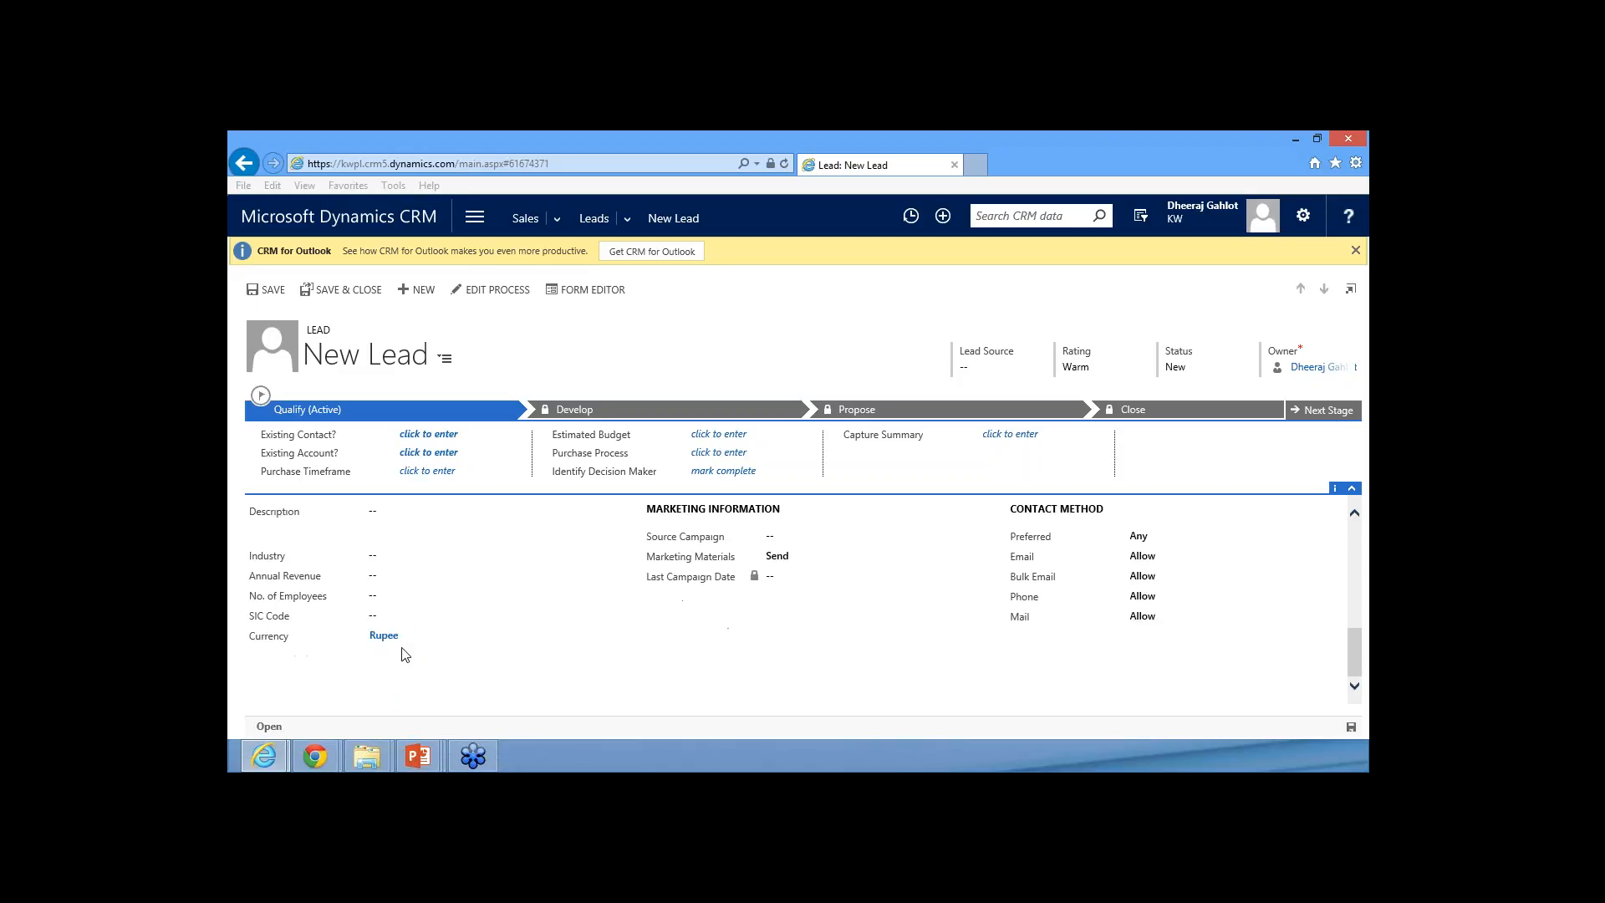
scroll(406, 652, "up", 5)
scroll(408, 648, "up", 1)
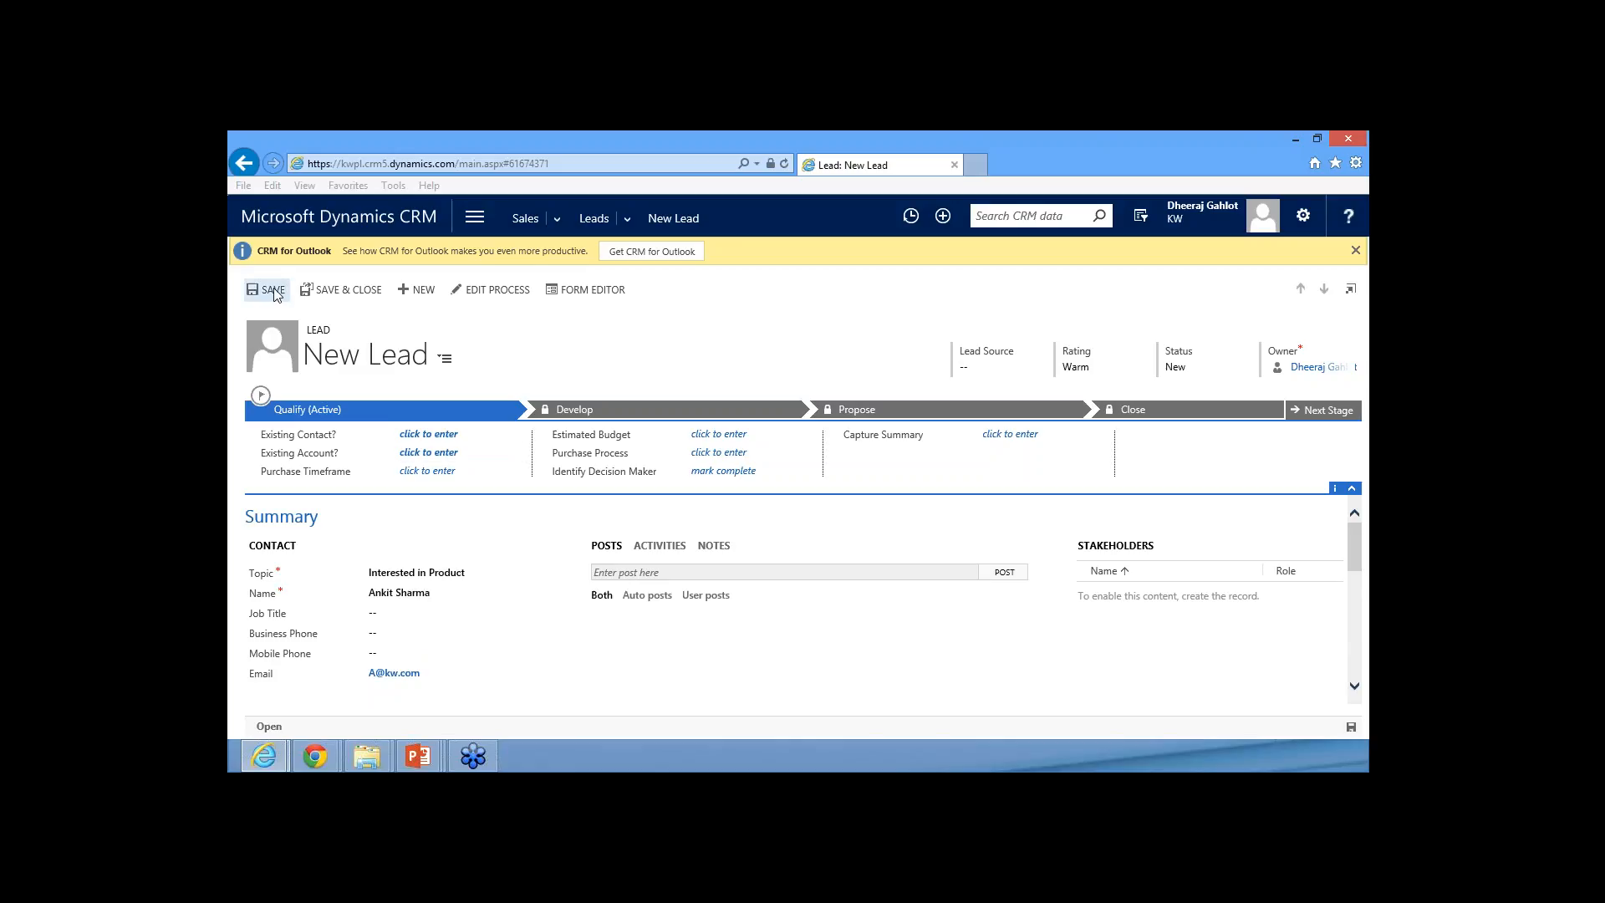
left_click(273, 290)
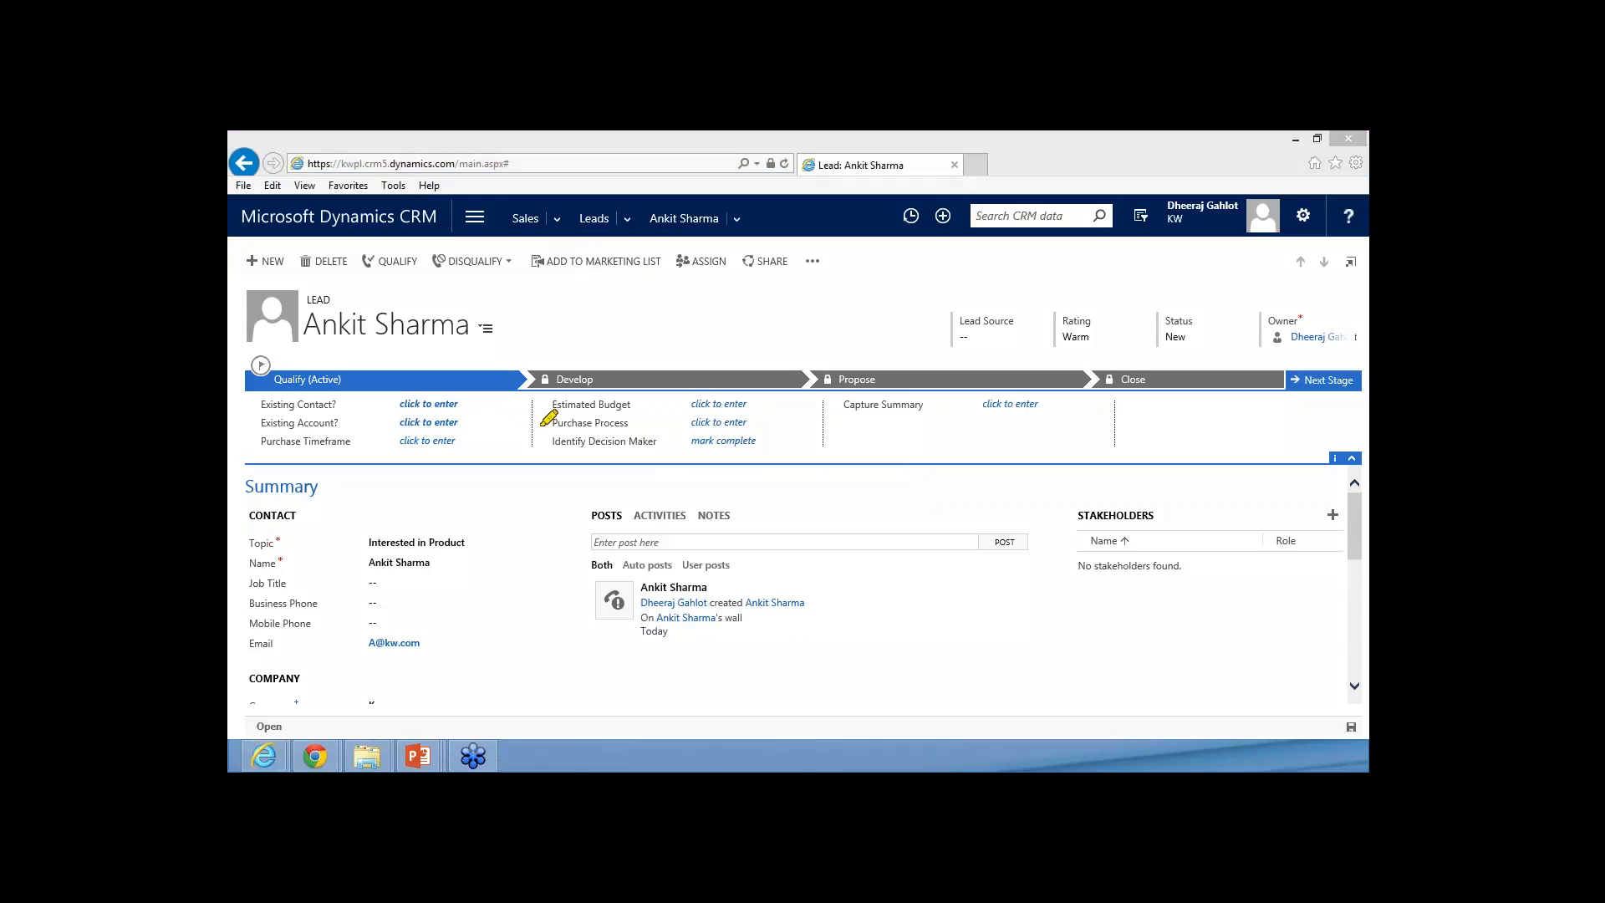
mouse_move(260, 361)
left_mouse_down()
mouse_move(259, 445)
mouse_move(877, 422)
left_mouse_up()
left_click_drag(1331, 383, 256, 403)
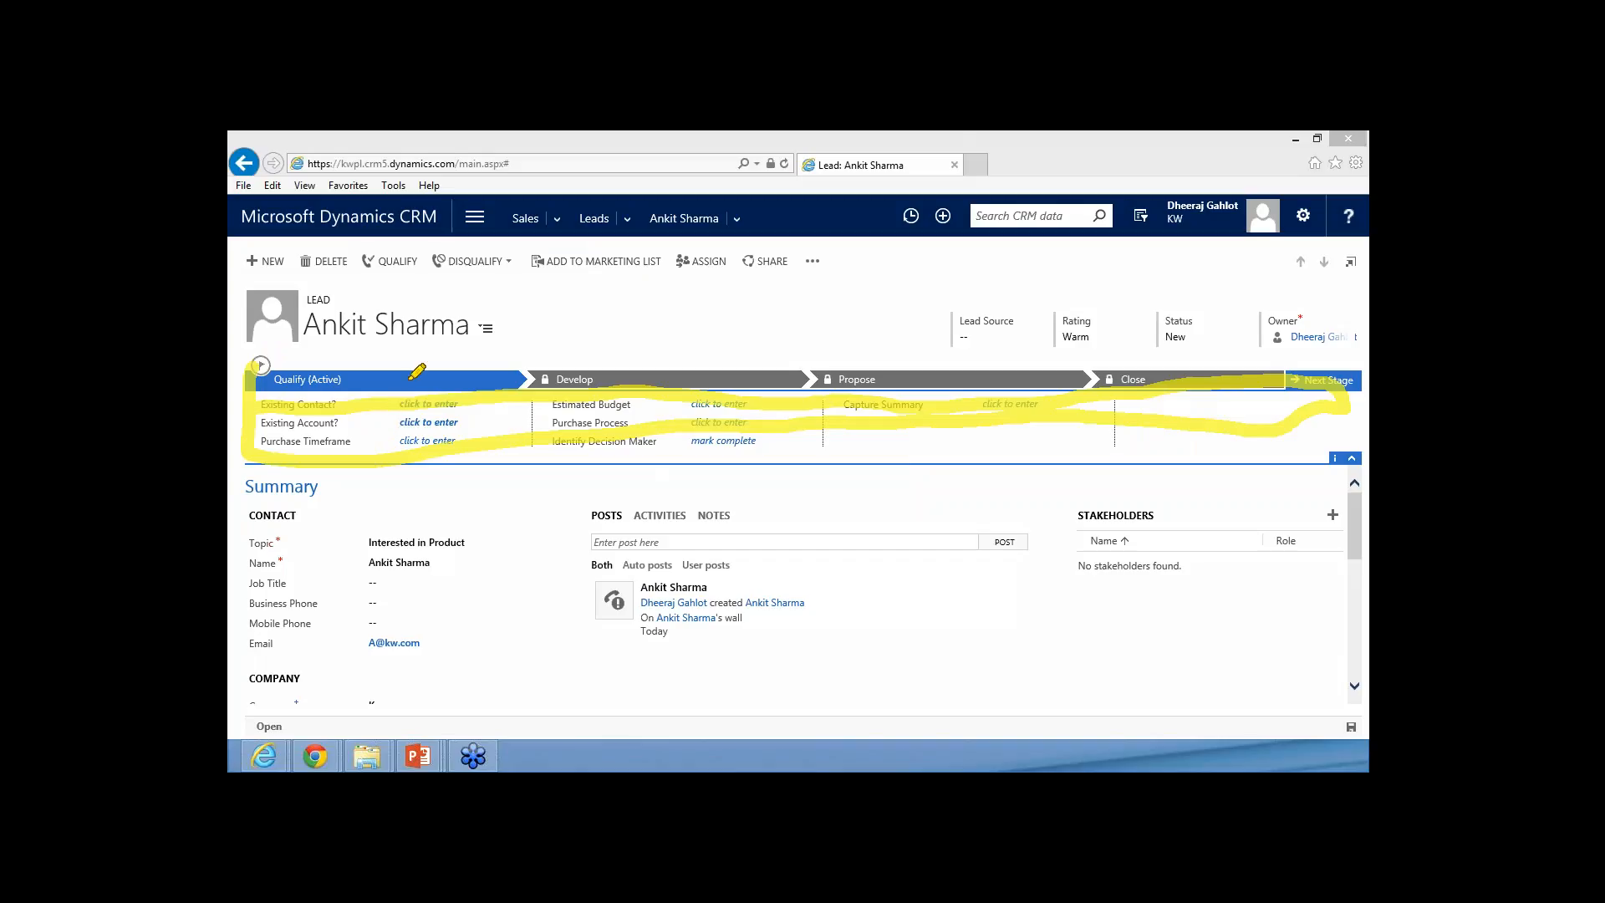
key("e")
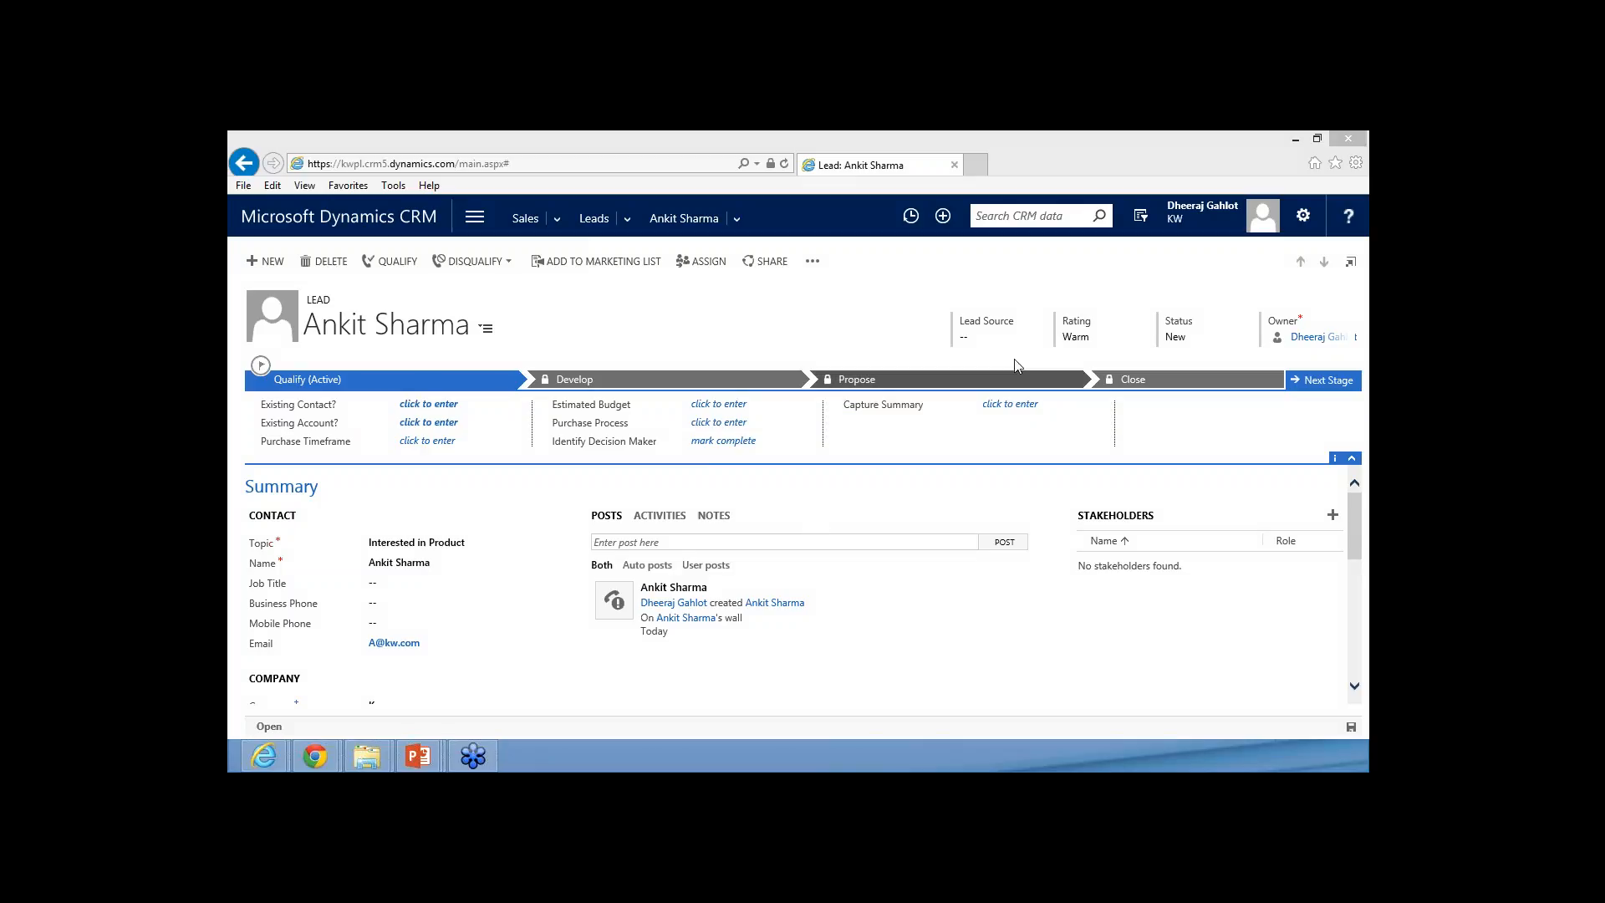
Set the lead's purchase timeframe to This Quarter and its estimated budget to 100000 in the sales process
left_click(423, 448)
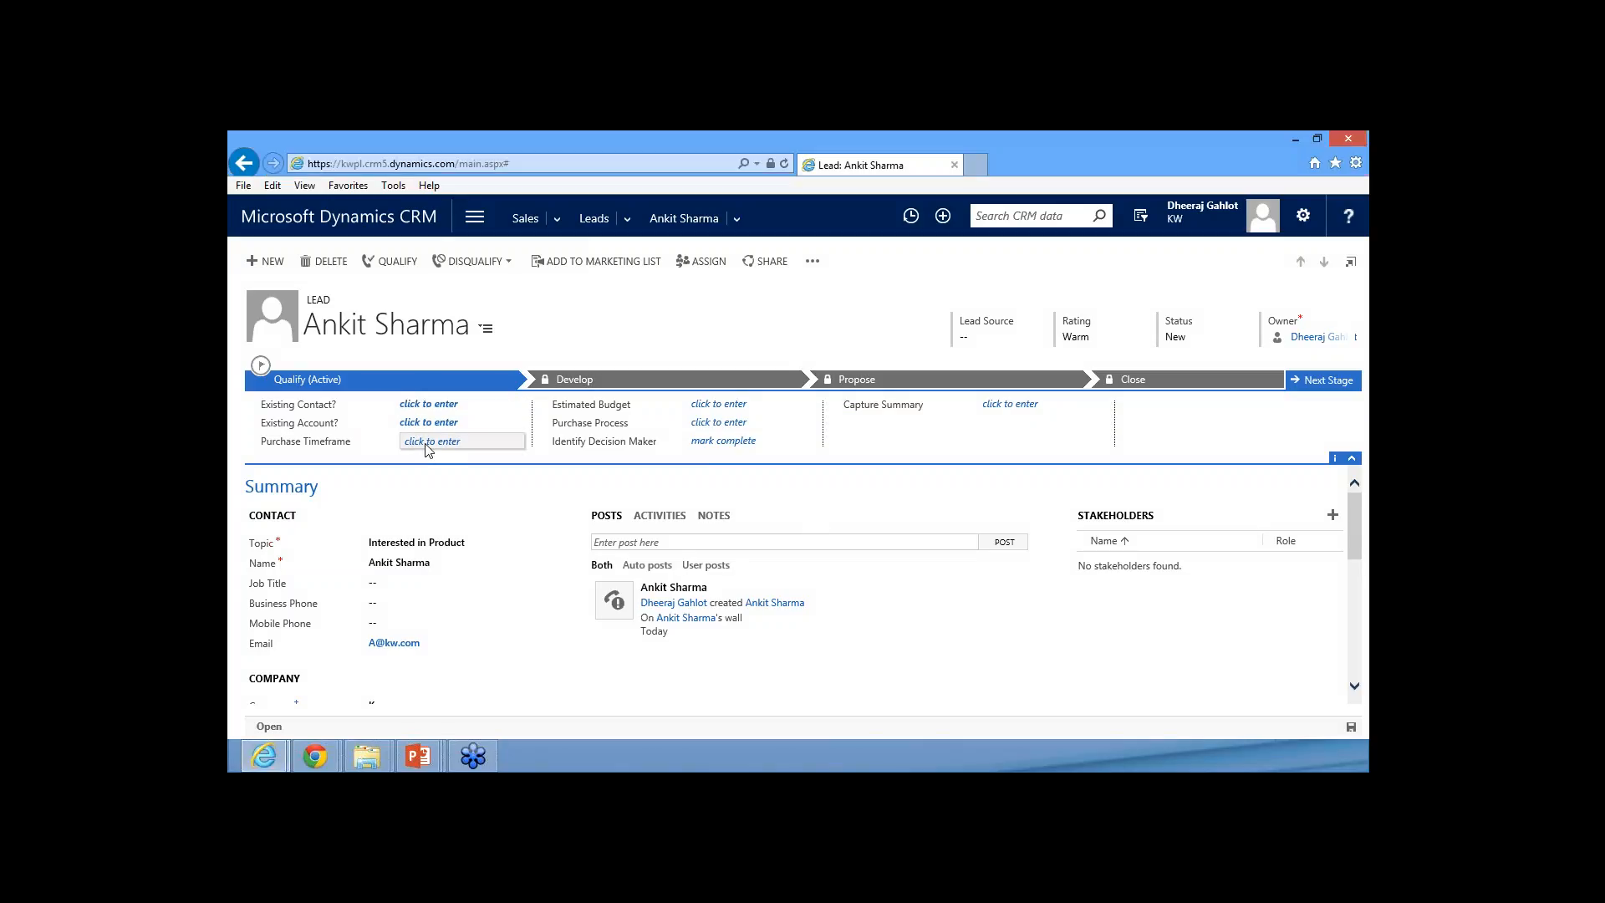
left_click(423, 446)
left_click(440, 470)
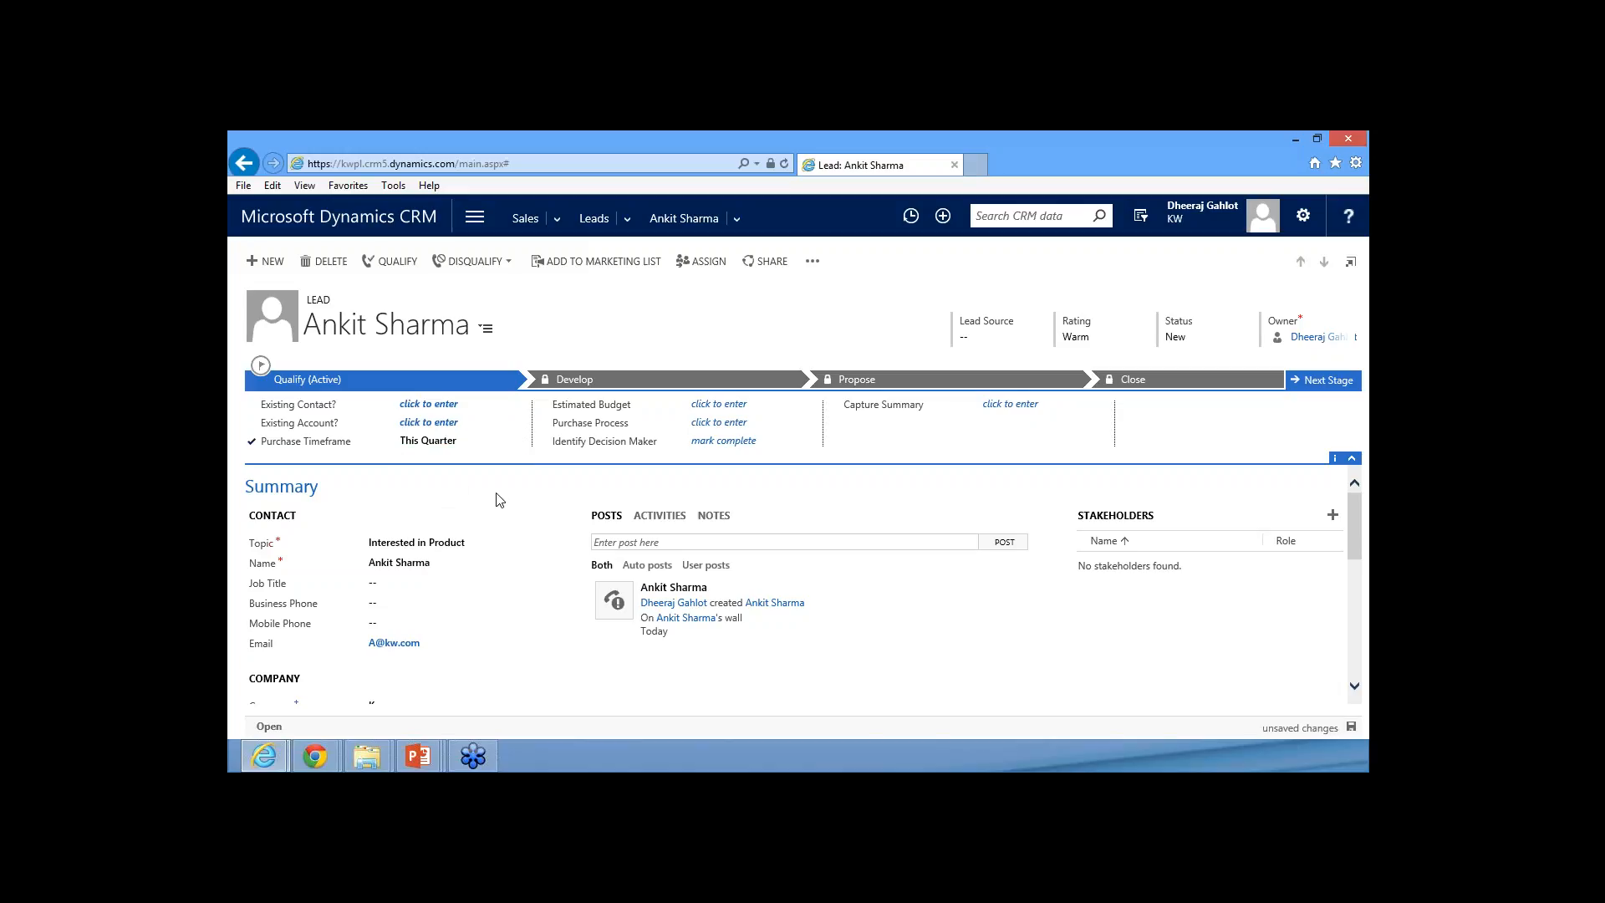
left_click(715, 405)
type("100000")
left_click(741, 335)
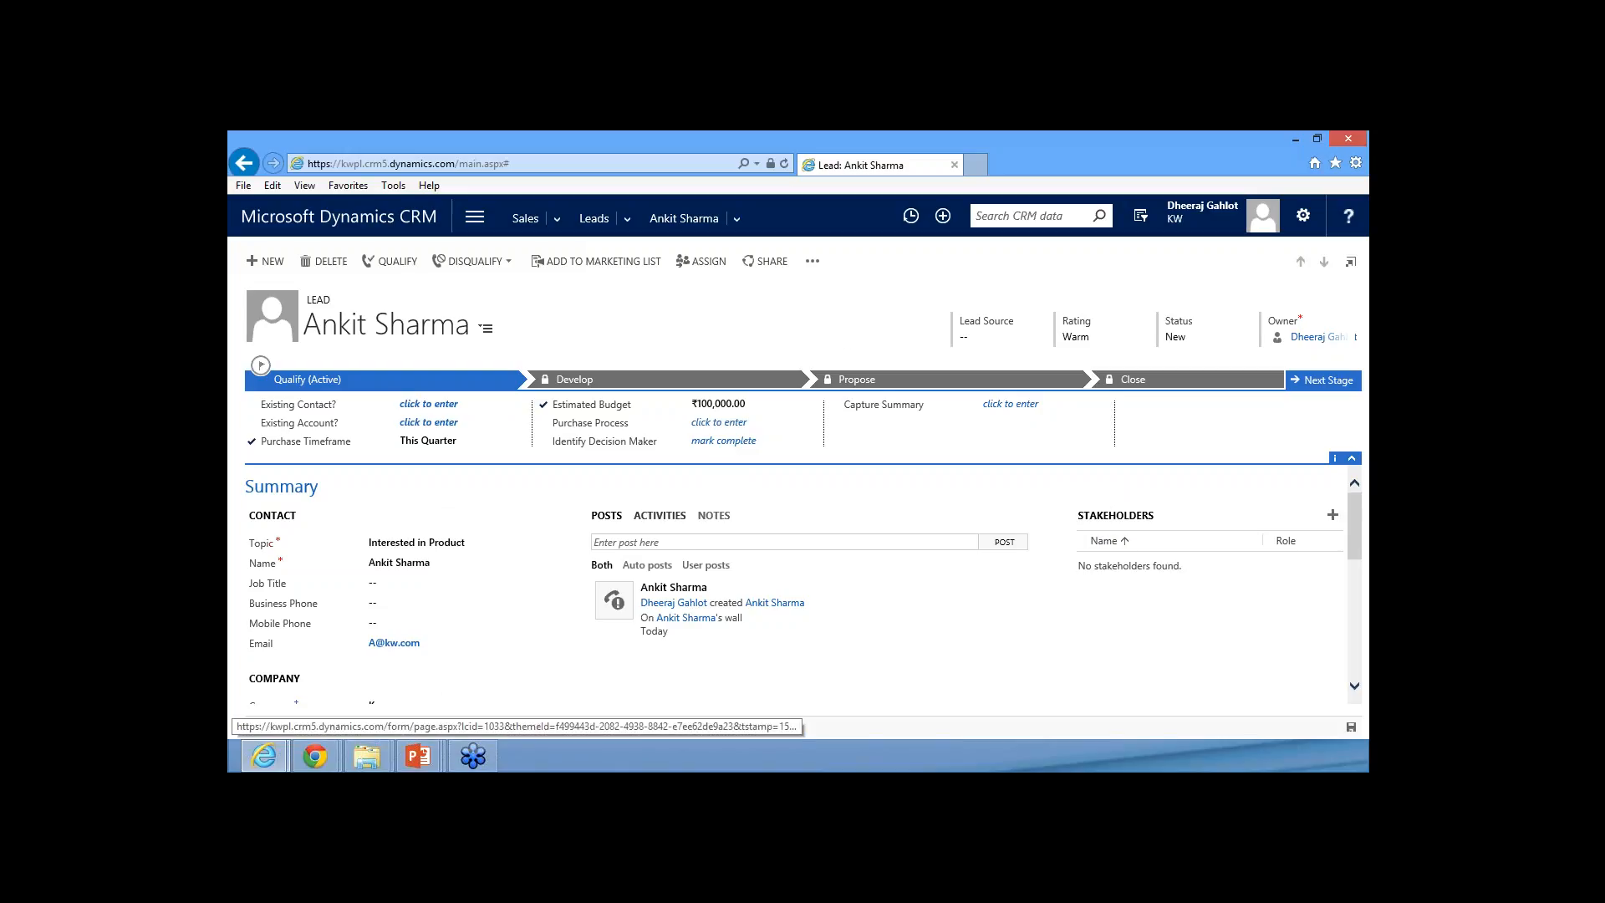
left_click(659, 514)
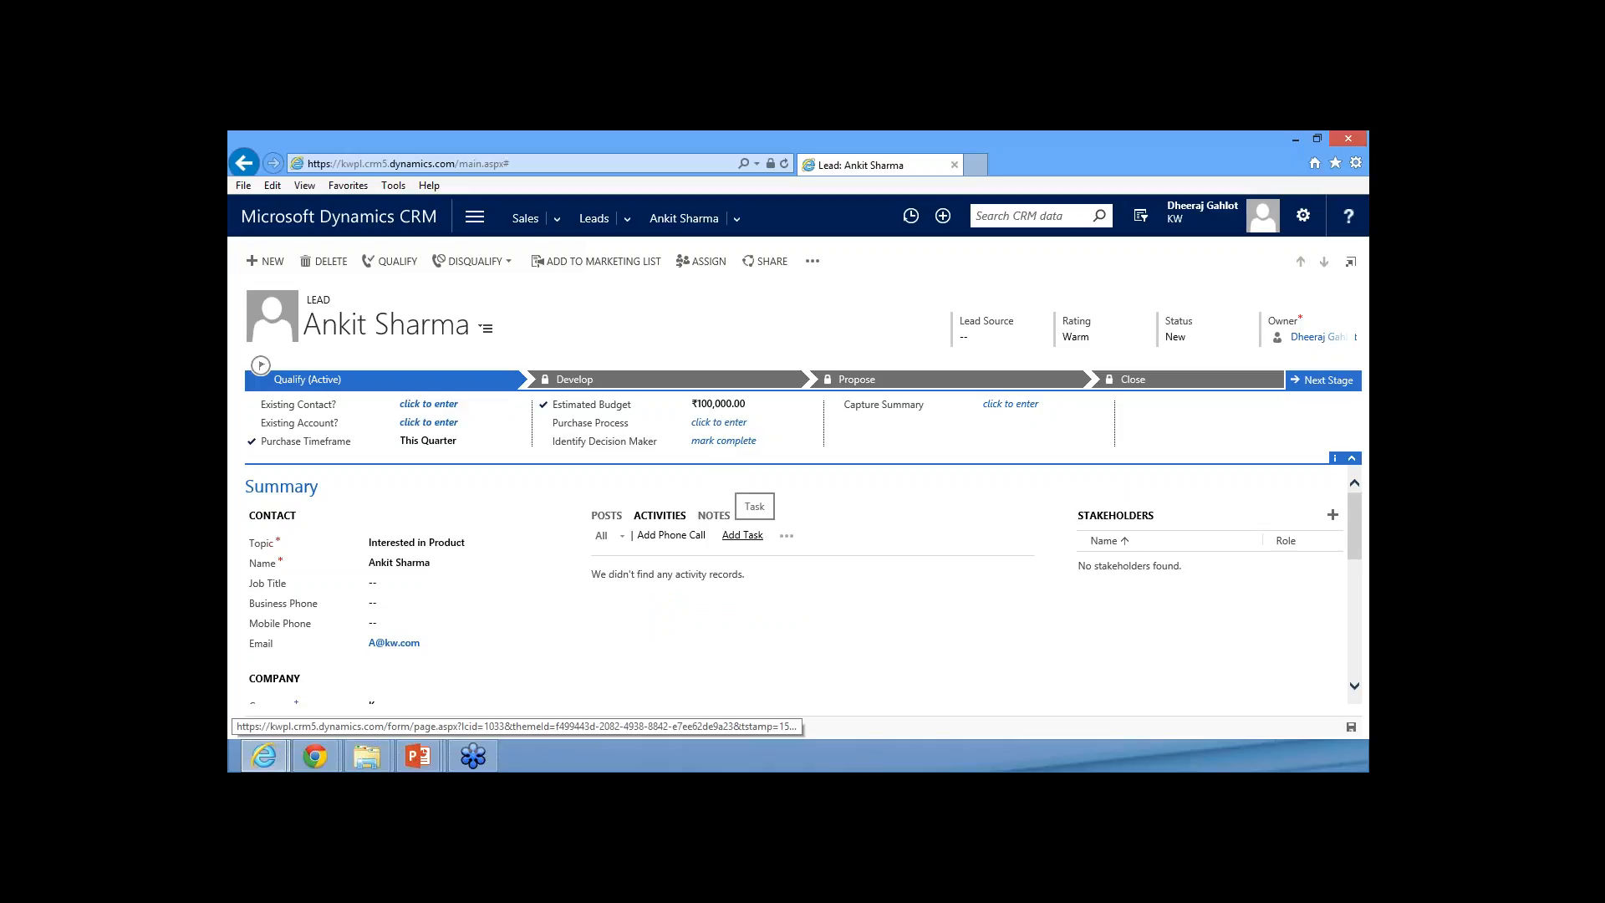
left_click(786, 536)
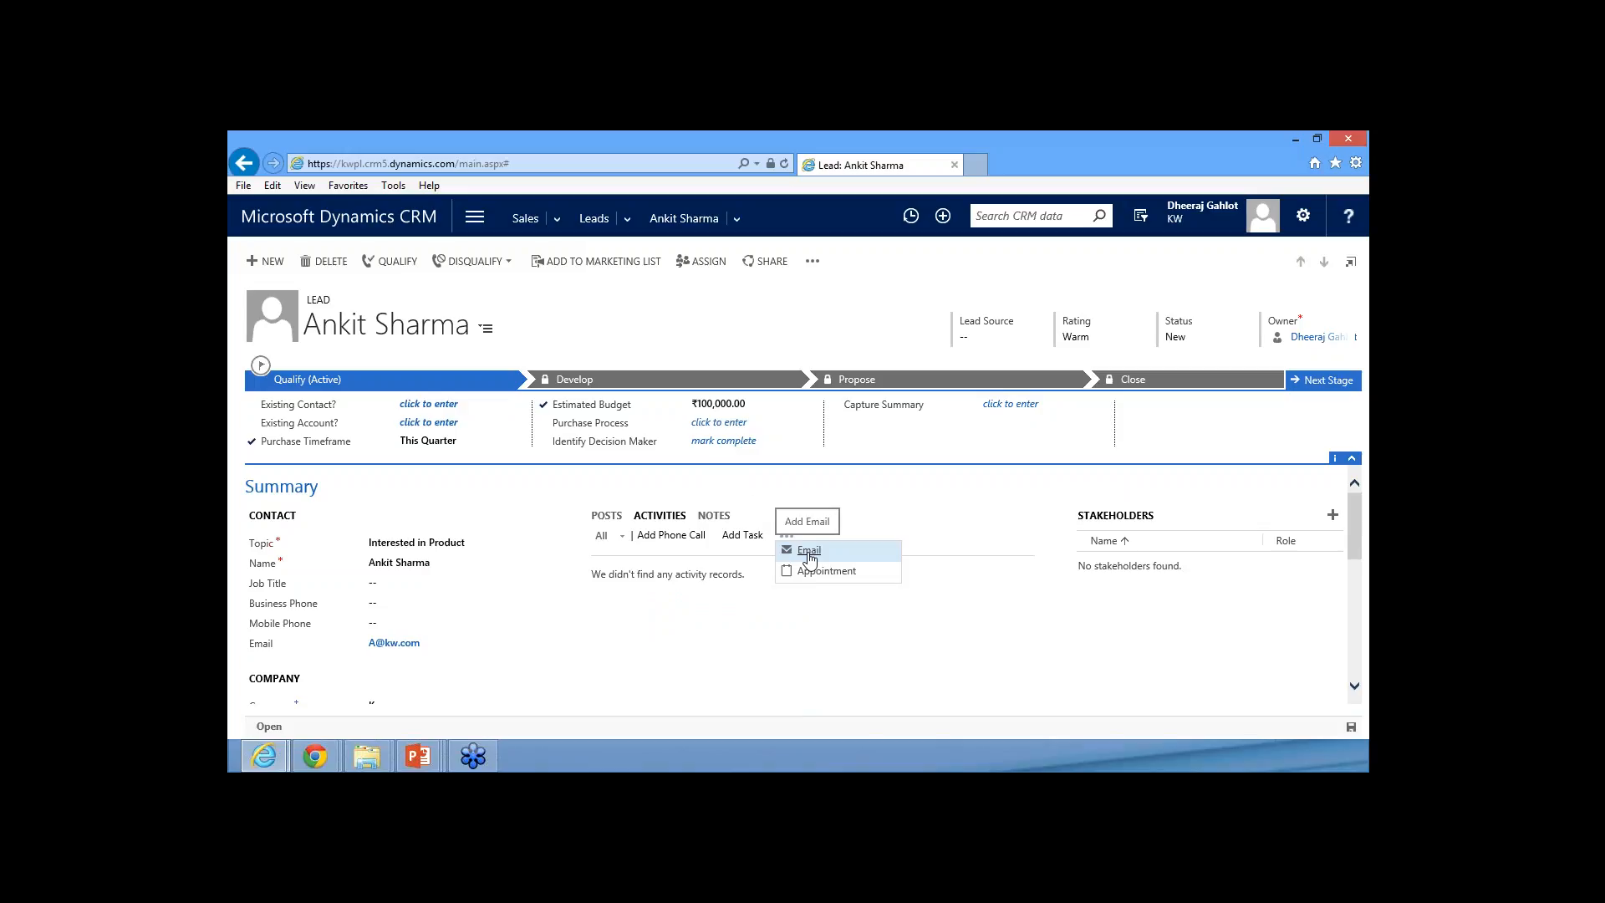
left_click(808, 551)
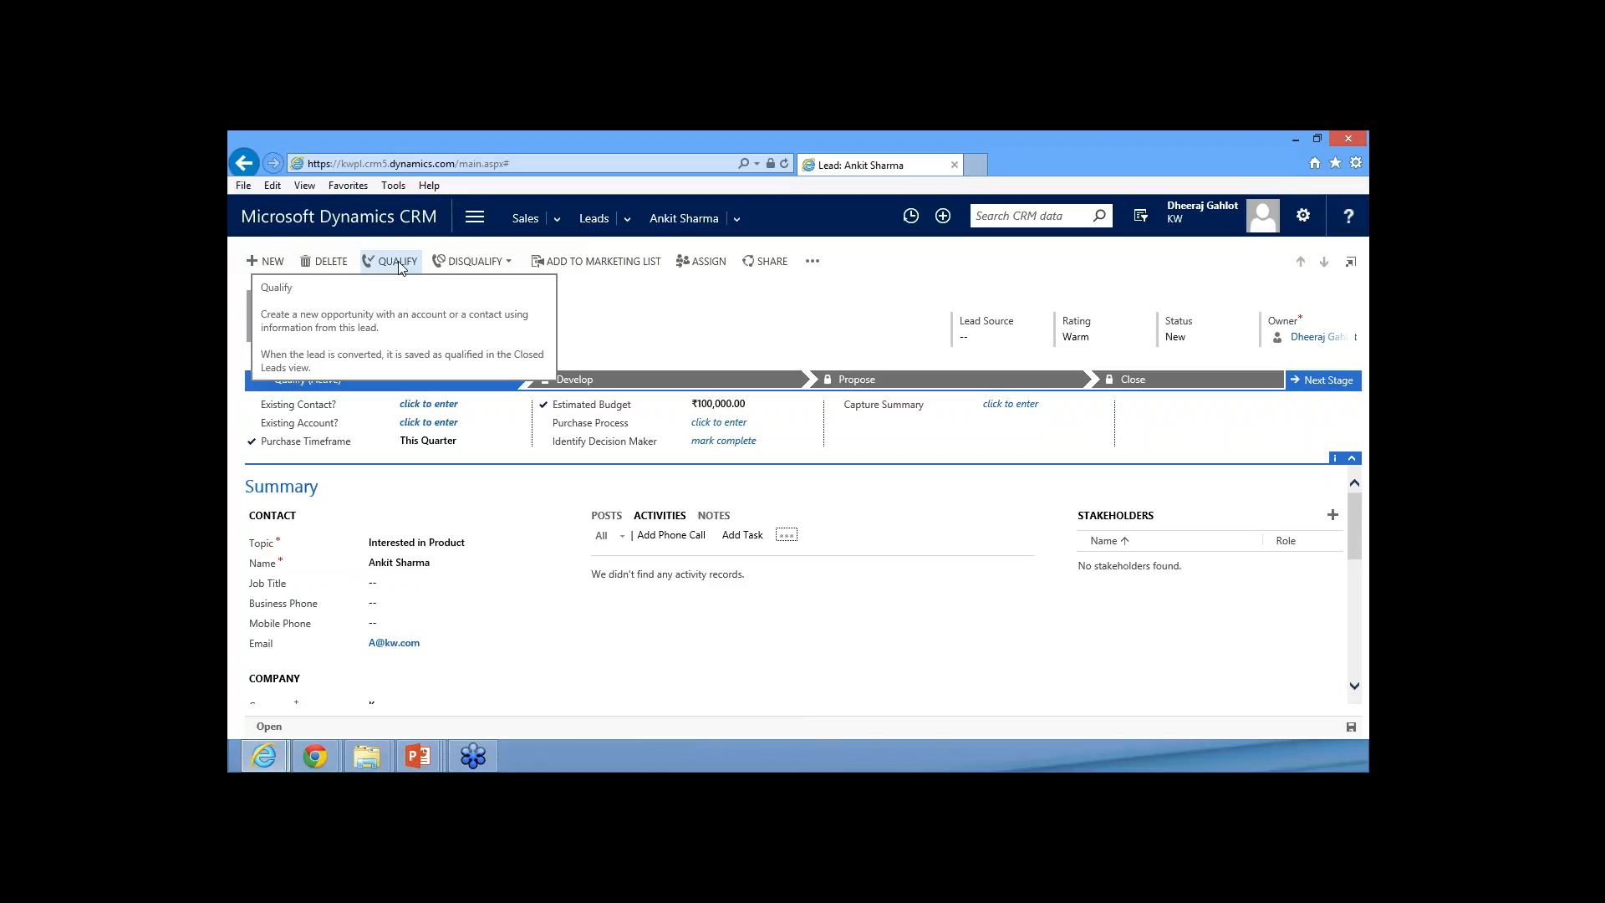
left_click(509, 263)
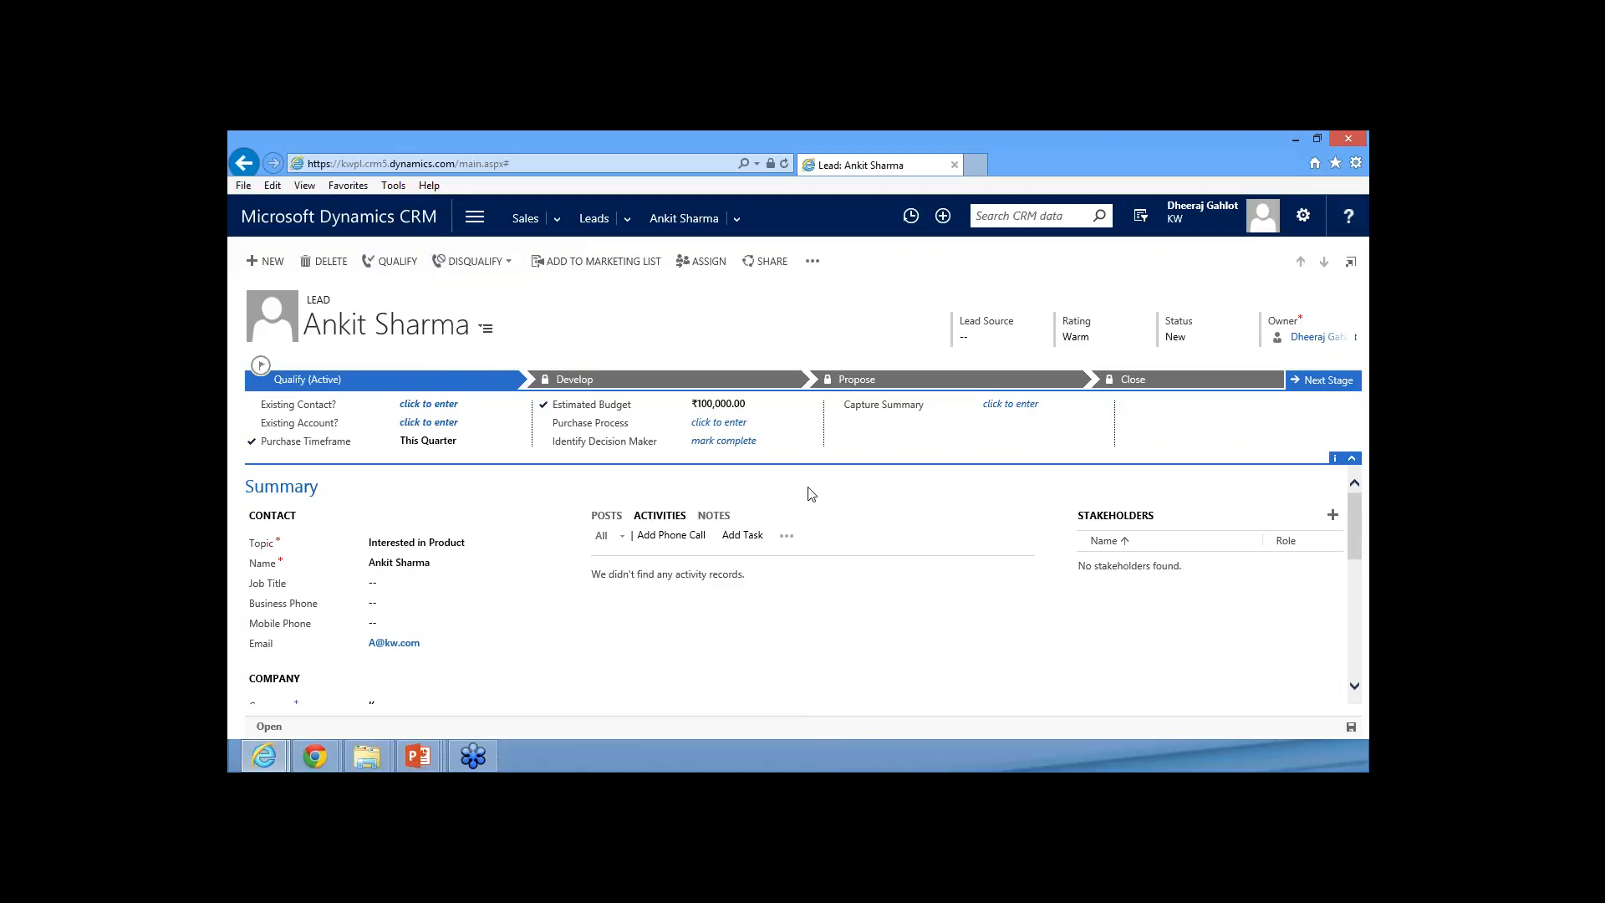
Qualify the lead to convert it into an opportunity and look over the new record's summary
left_click(397, 262)
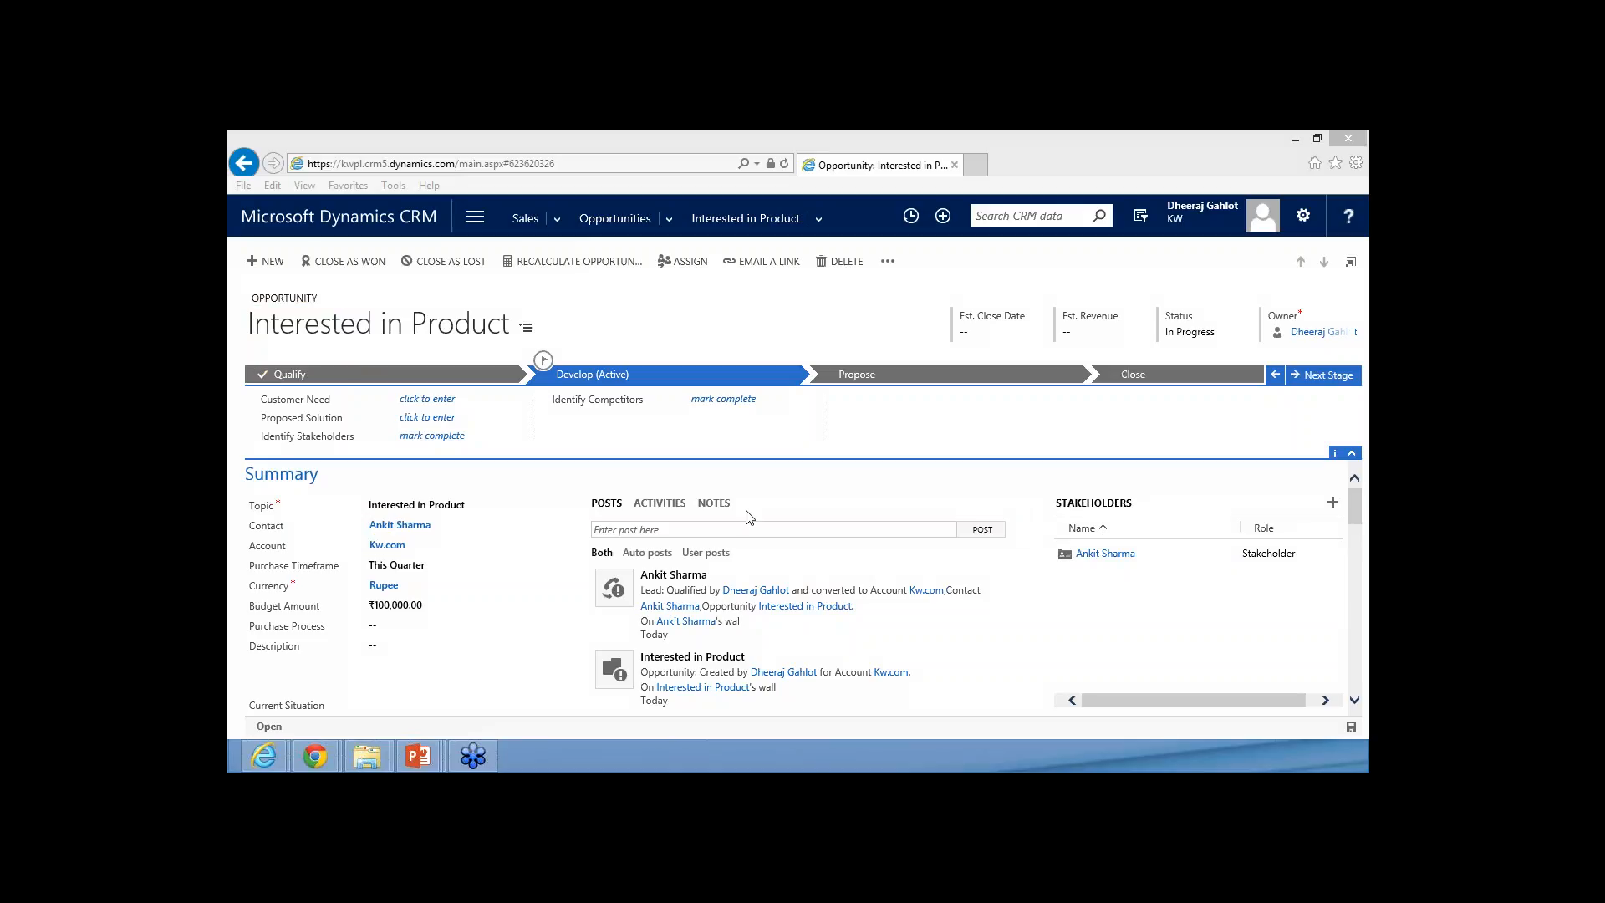
scroll(790, 569, "down", 1)
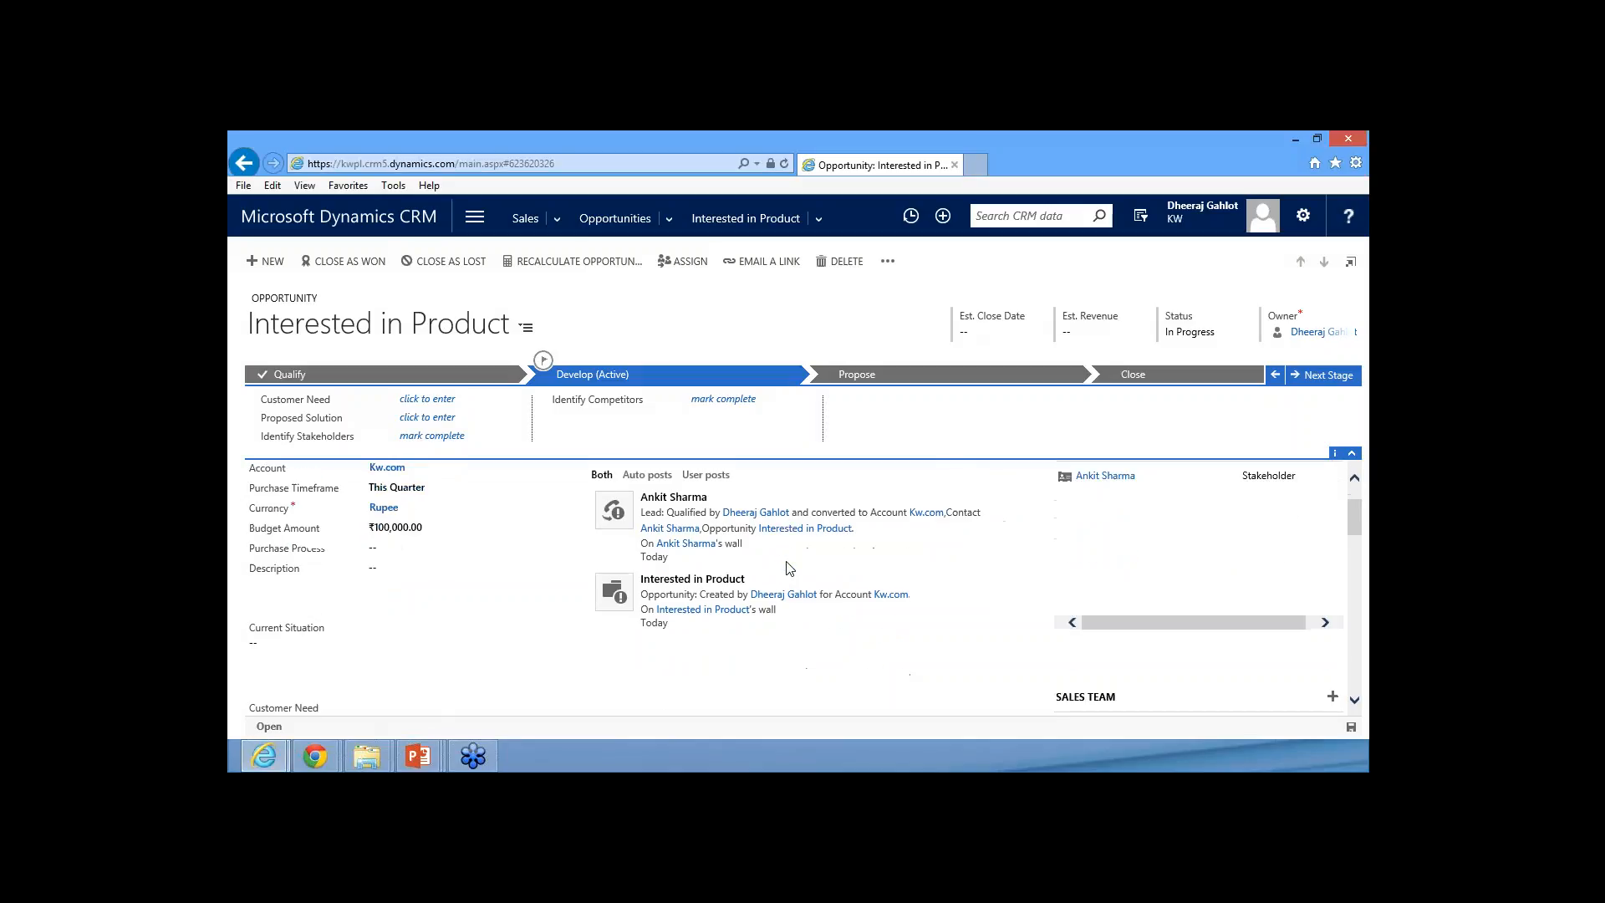
scroll(790, 568, "up", 1)
Add a phone call activity to the opportunity with the description "Called customer to get a demo slot"
left_click(664, 511)
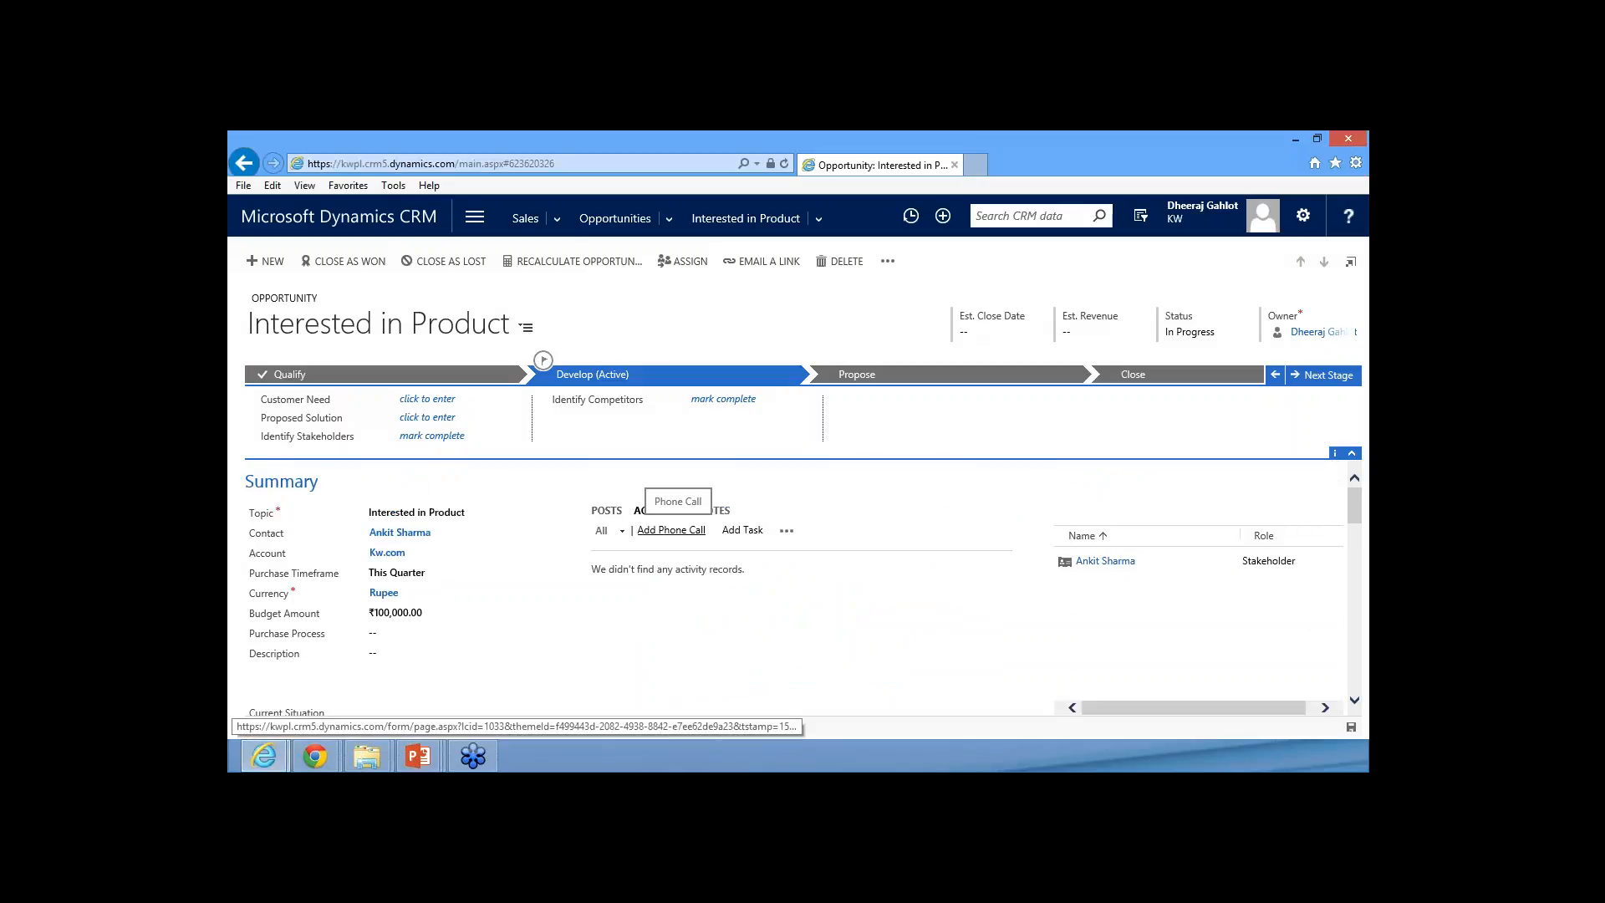
left_click(671, 530)
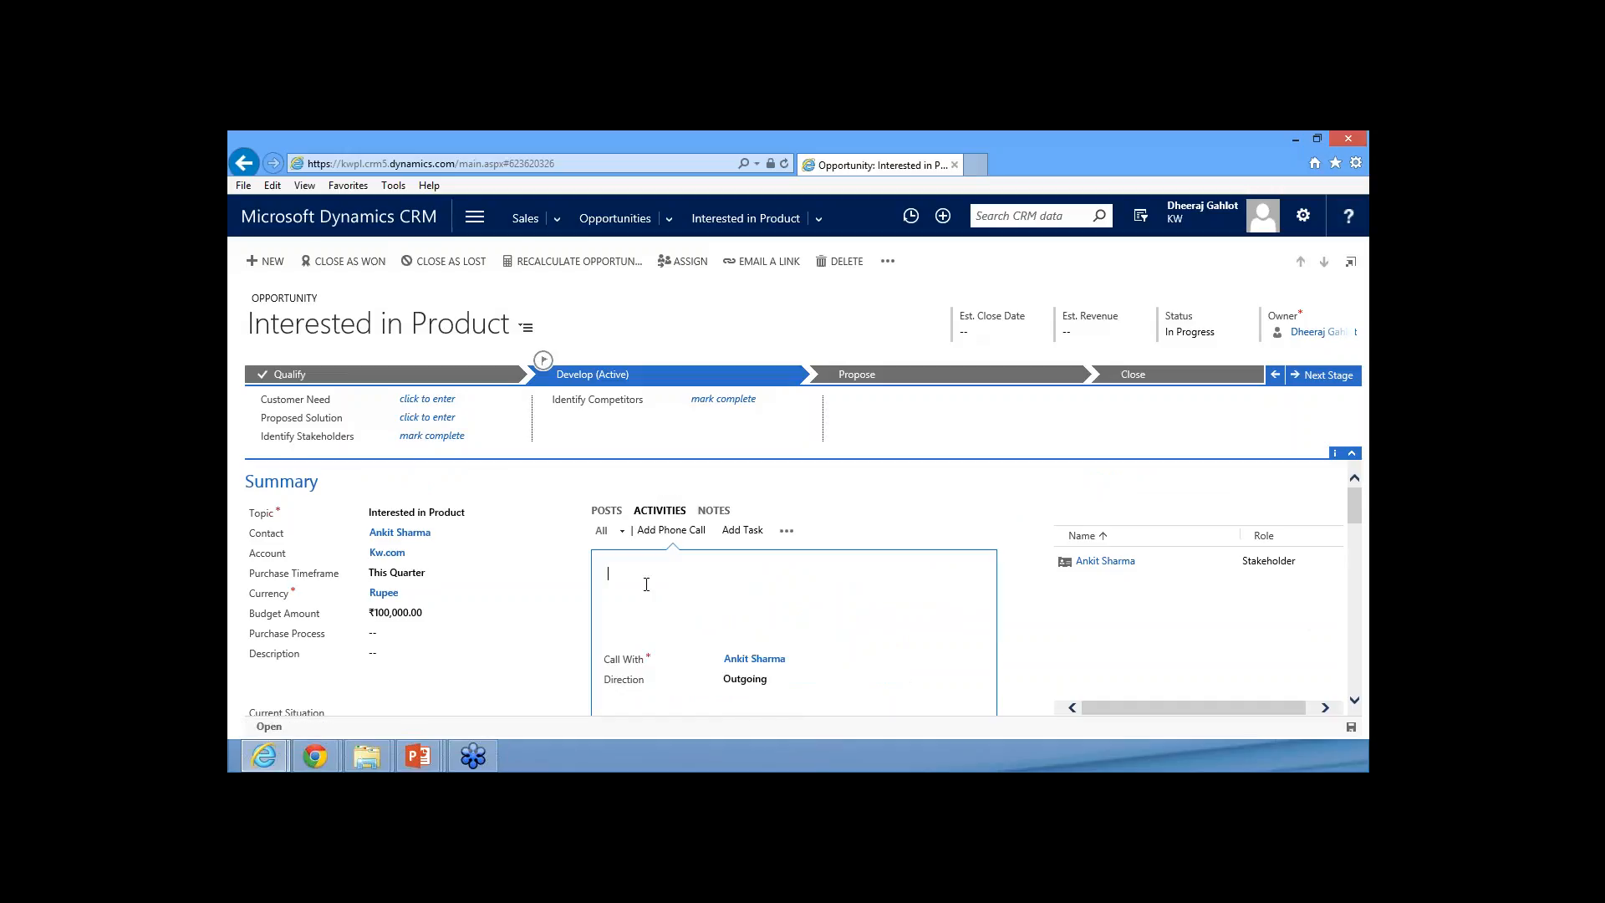
type("Called customer to get a demo slot")
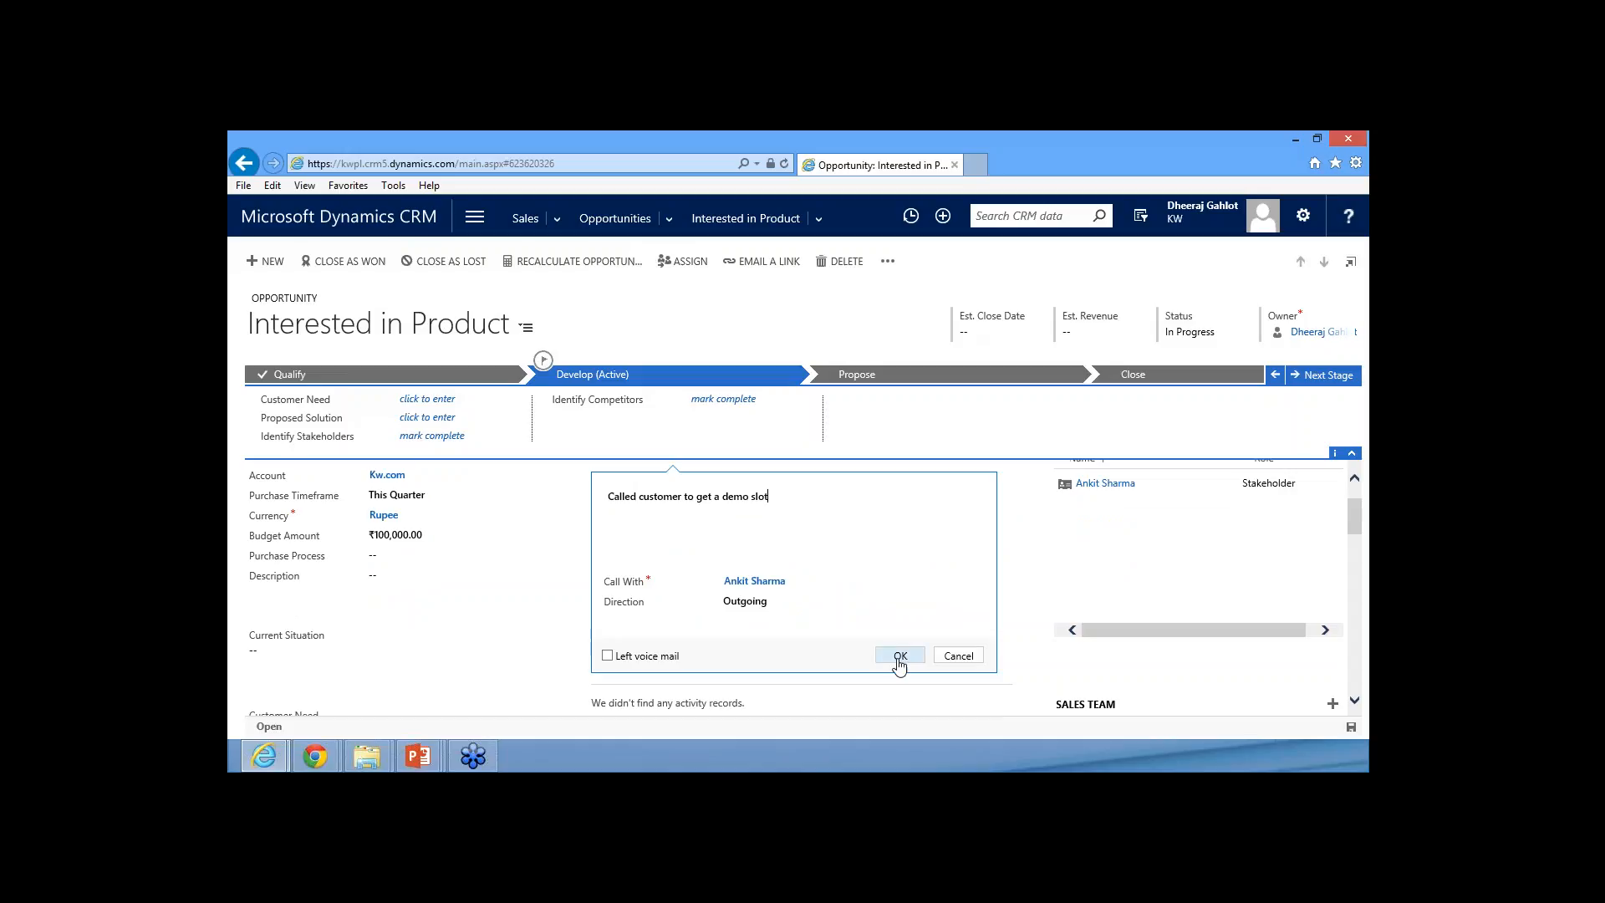
left_click(896, 660)
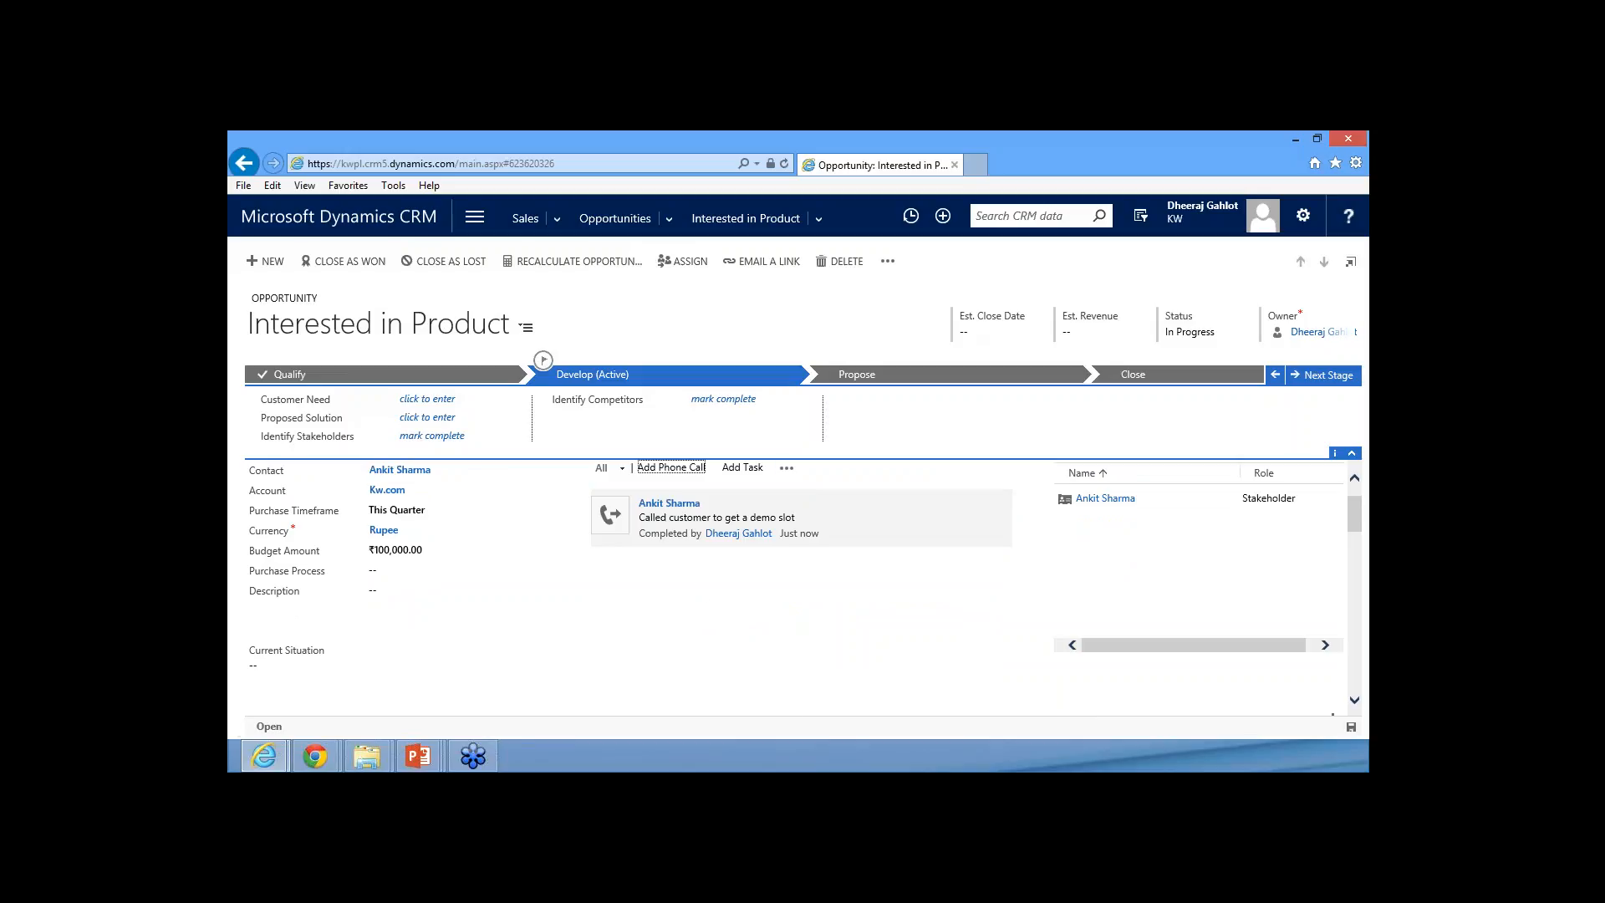
left_click(785, 467)
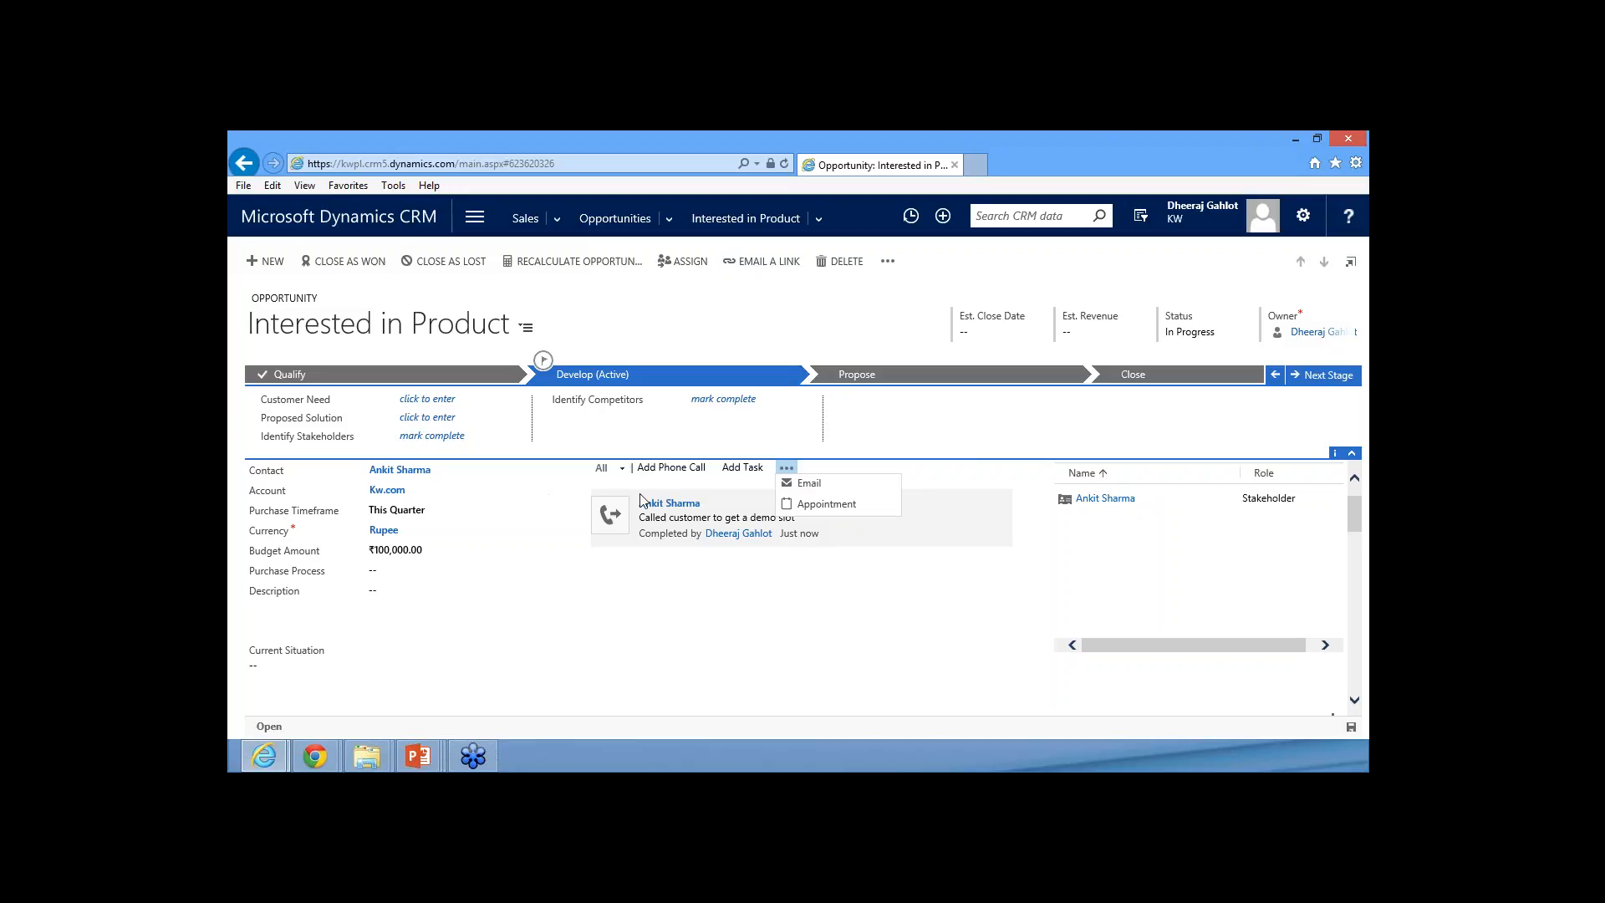
left_click(618, 635)
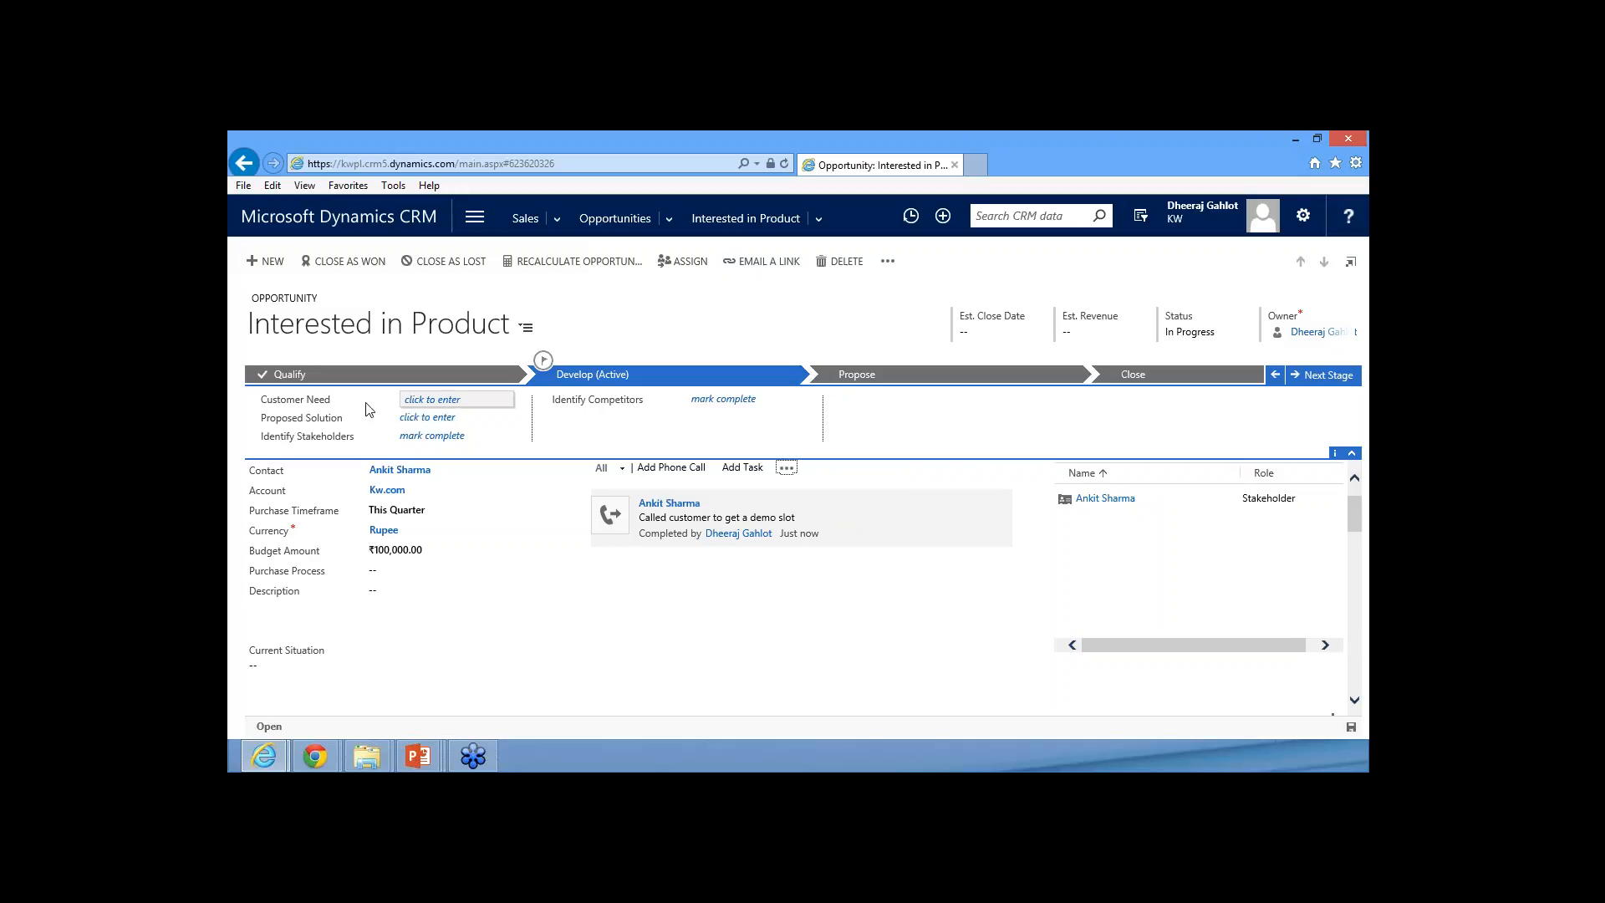
Enter "Product X" as the customer need in the Develop stage and mark Identify Stakeholders as completed
left_click(455, 399)
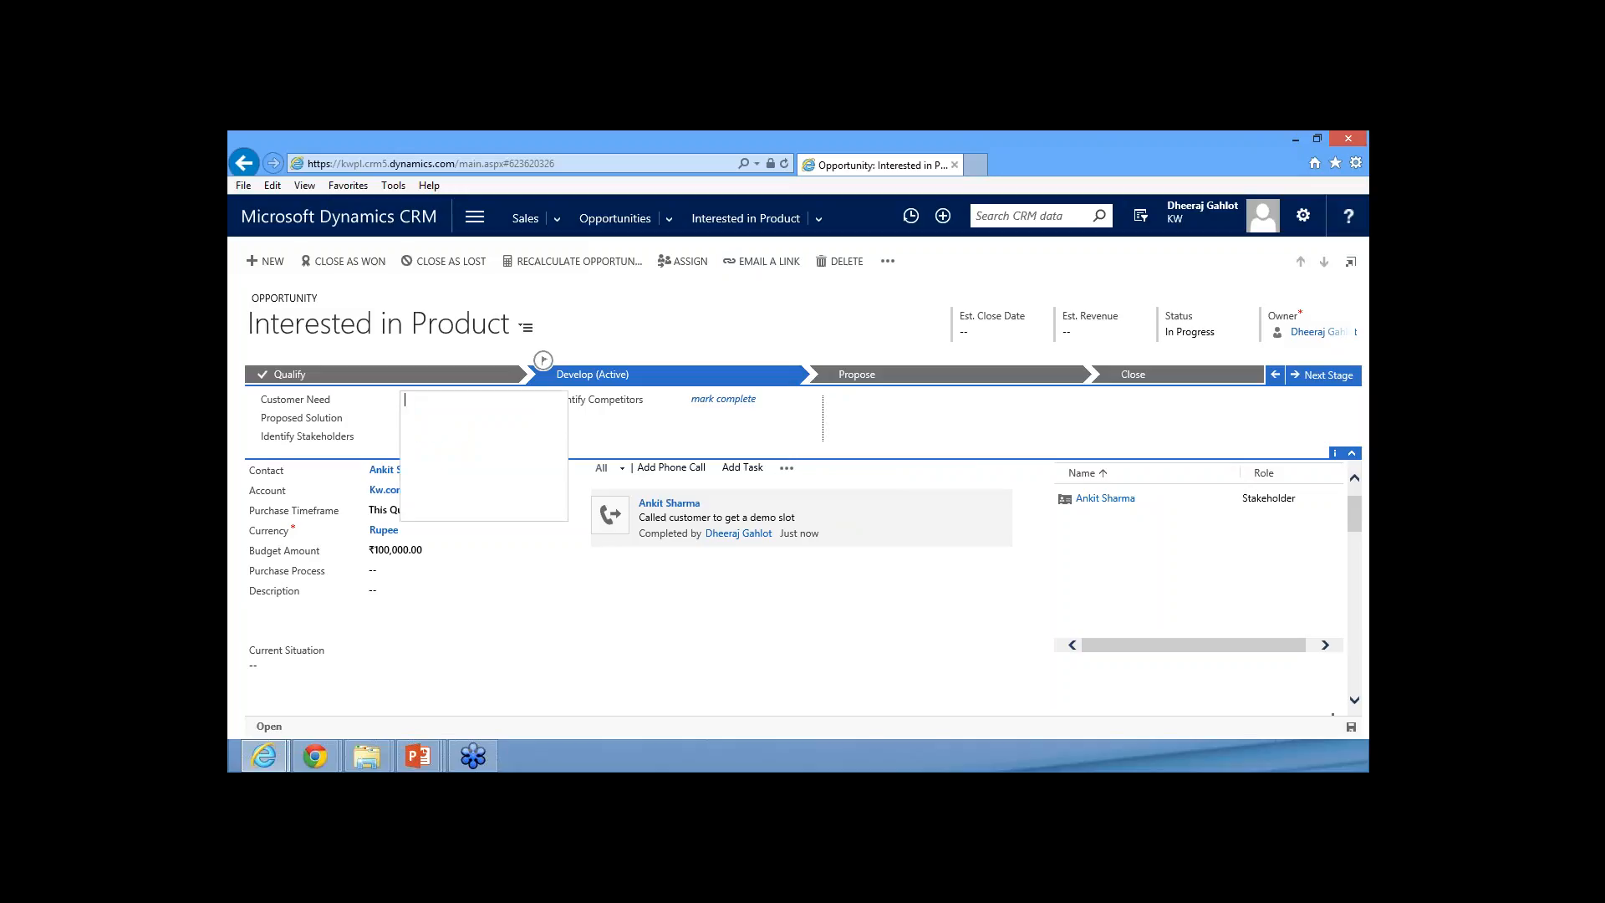
left_click(659, 323)
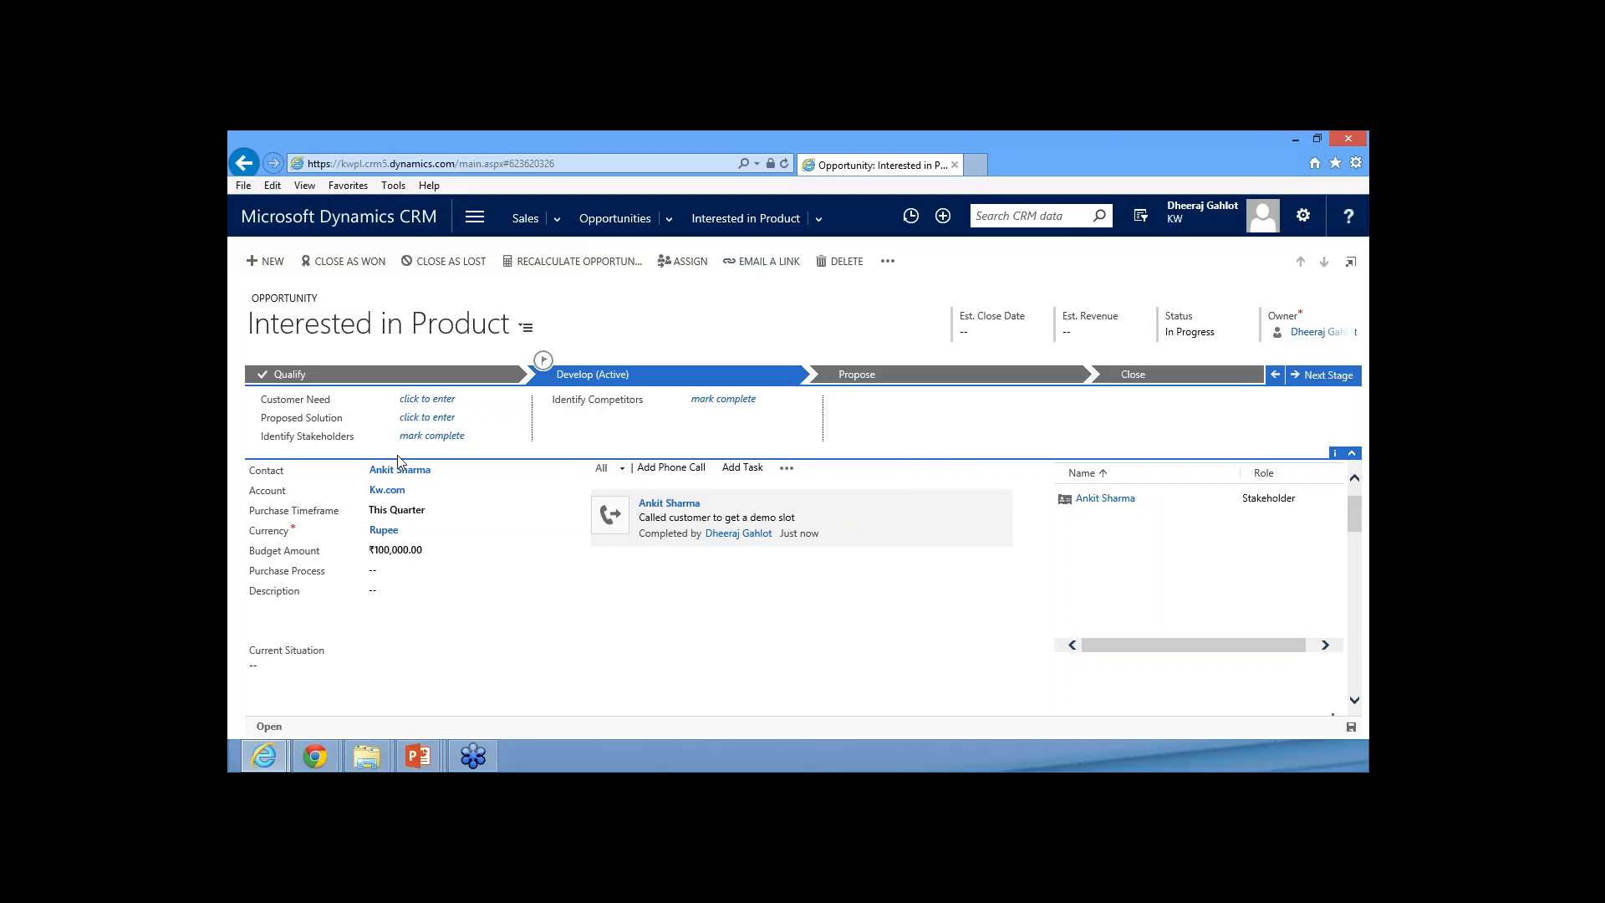
left_click(423, 399)
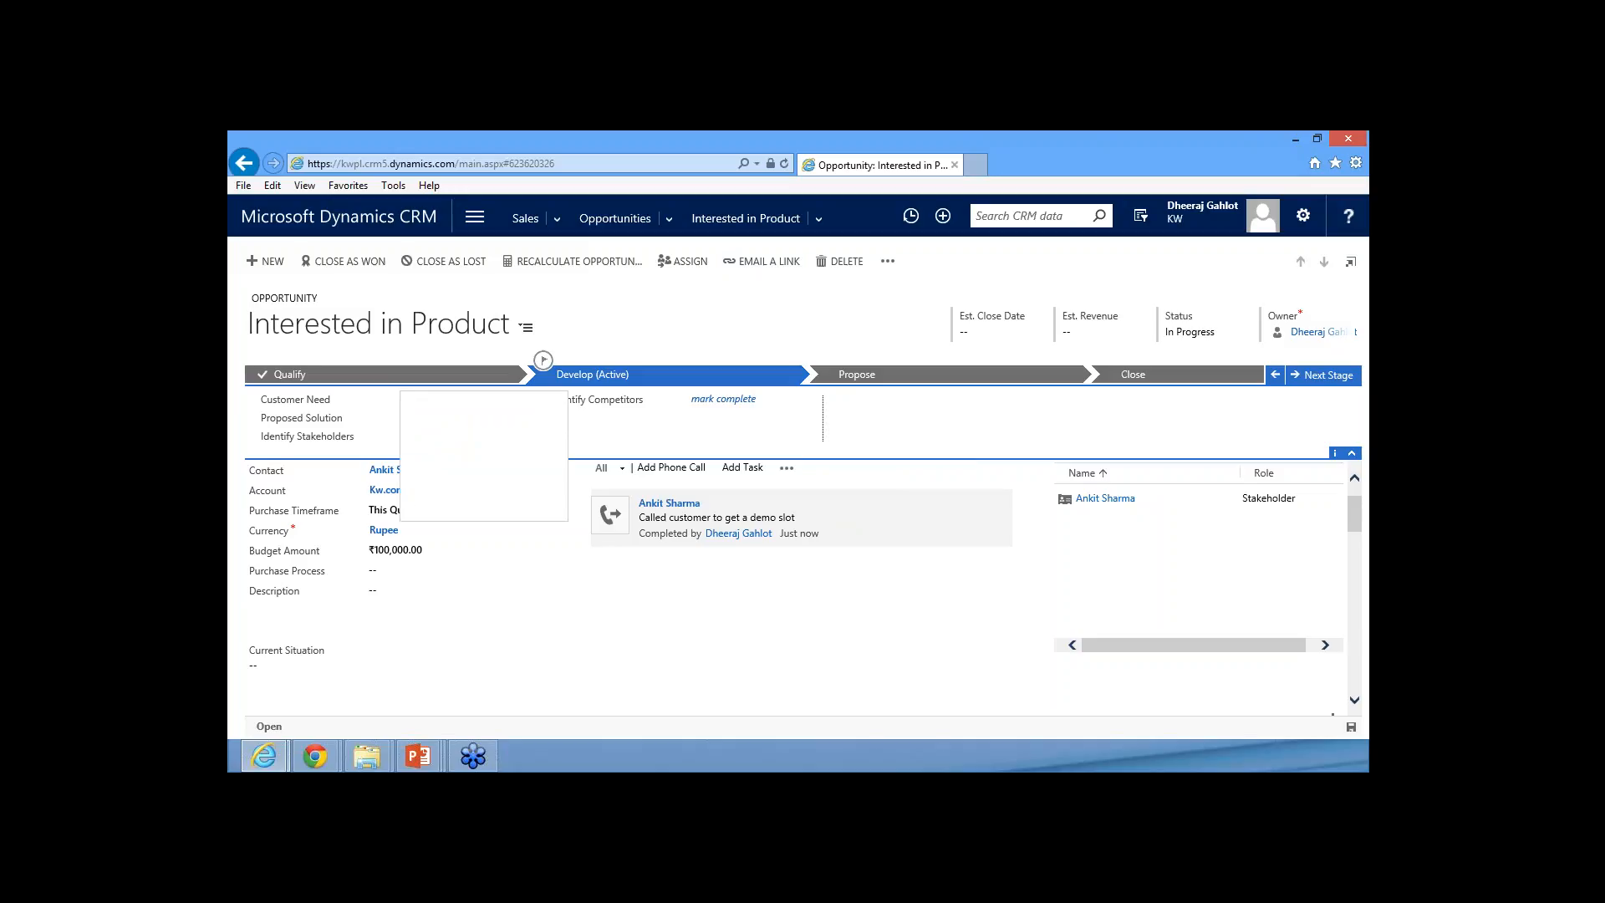
type("Product X")
left_click(357, 422)
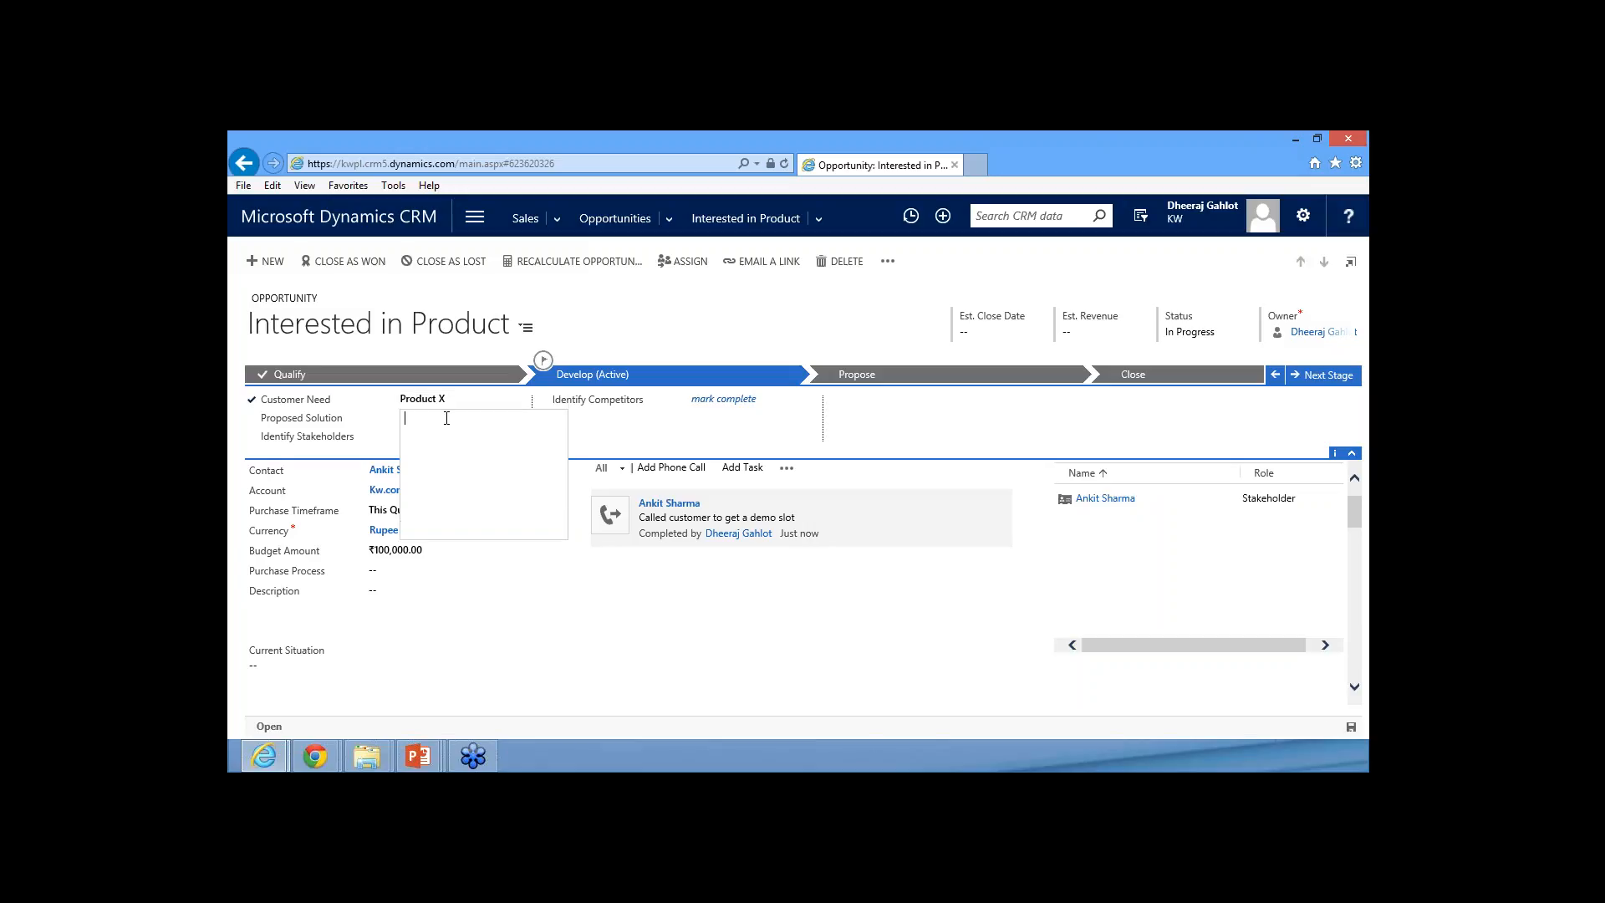
left_click(362, 431)
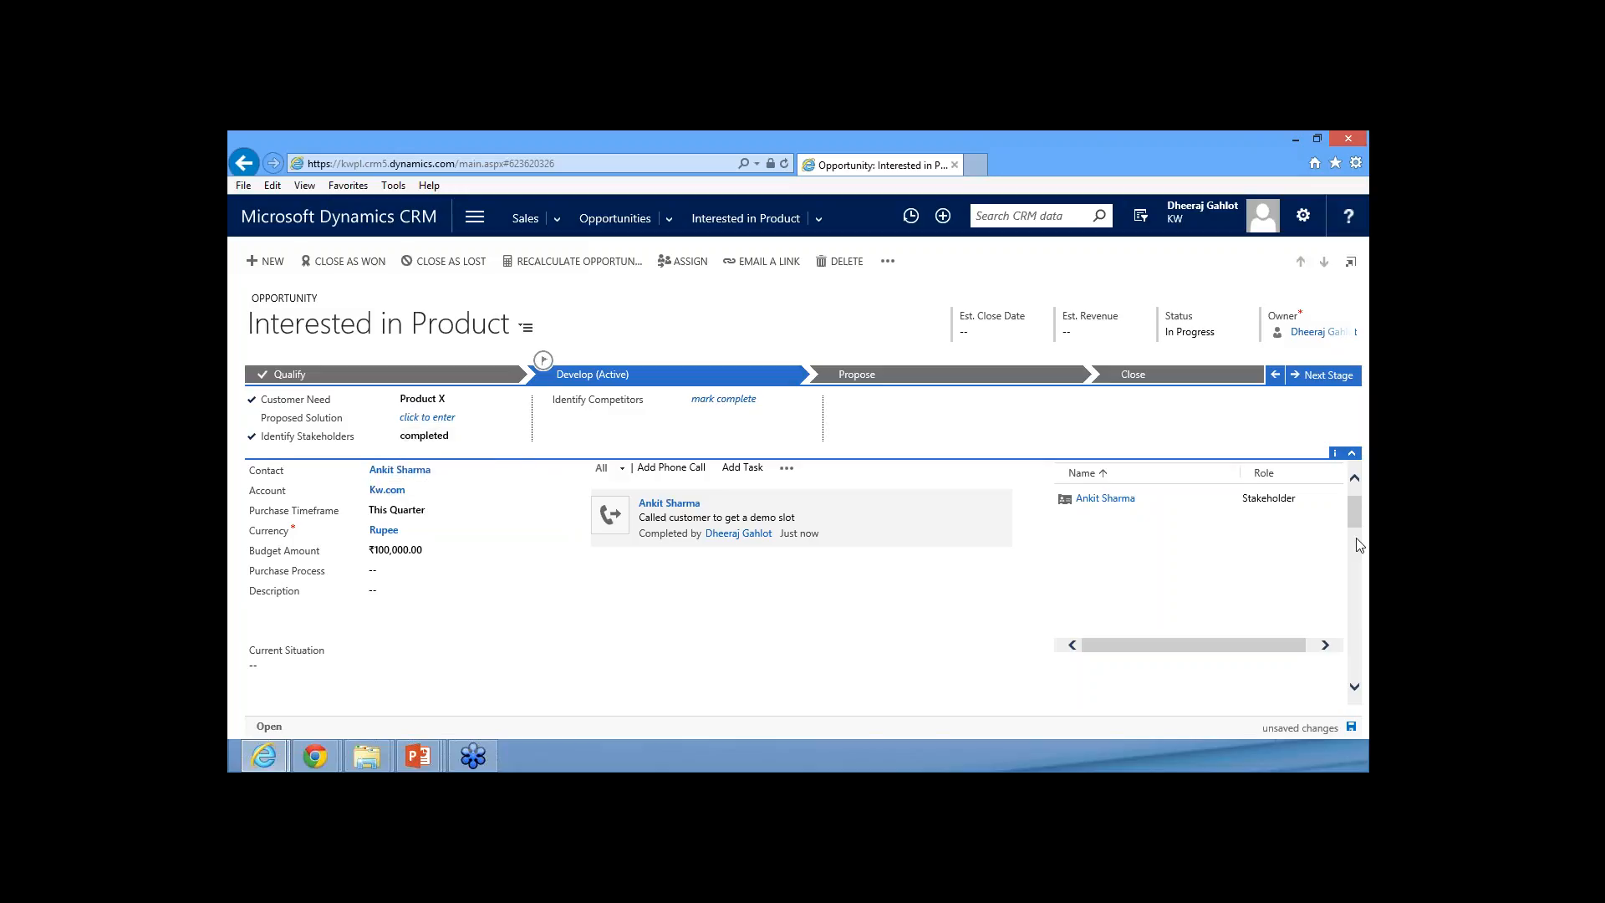
Look through the opportunity's summary fields, including current situation, customer need, proposed solution, sales team and competitors
scroll(1300, 516, "up", 2)
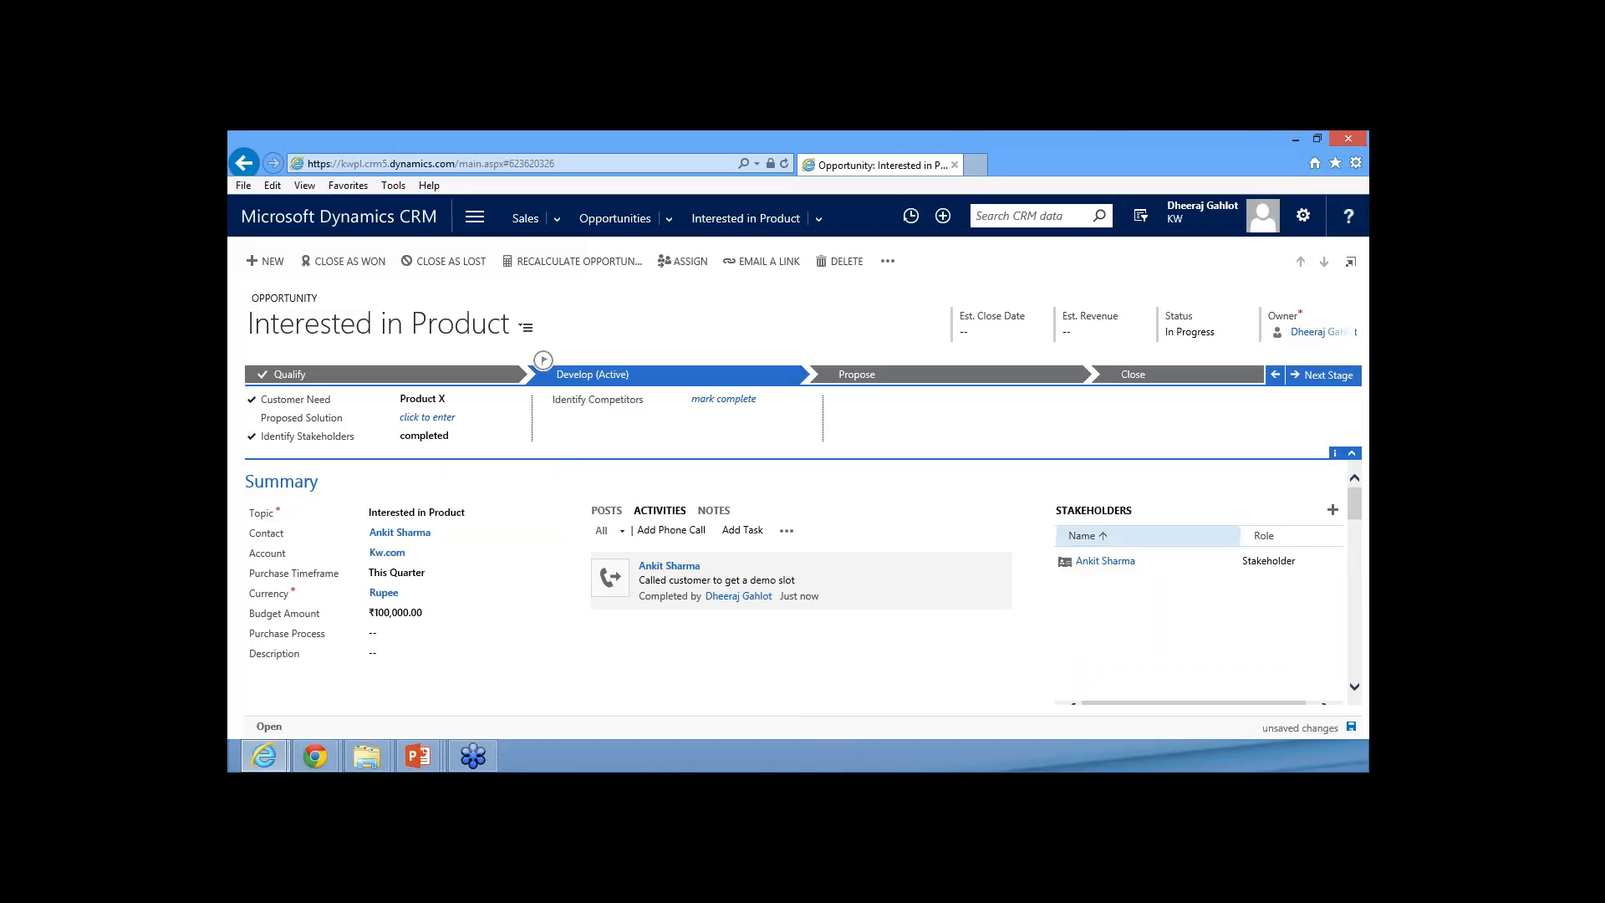
scroll(613, 495, "down", 3)
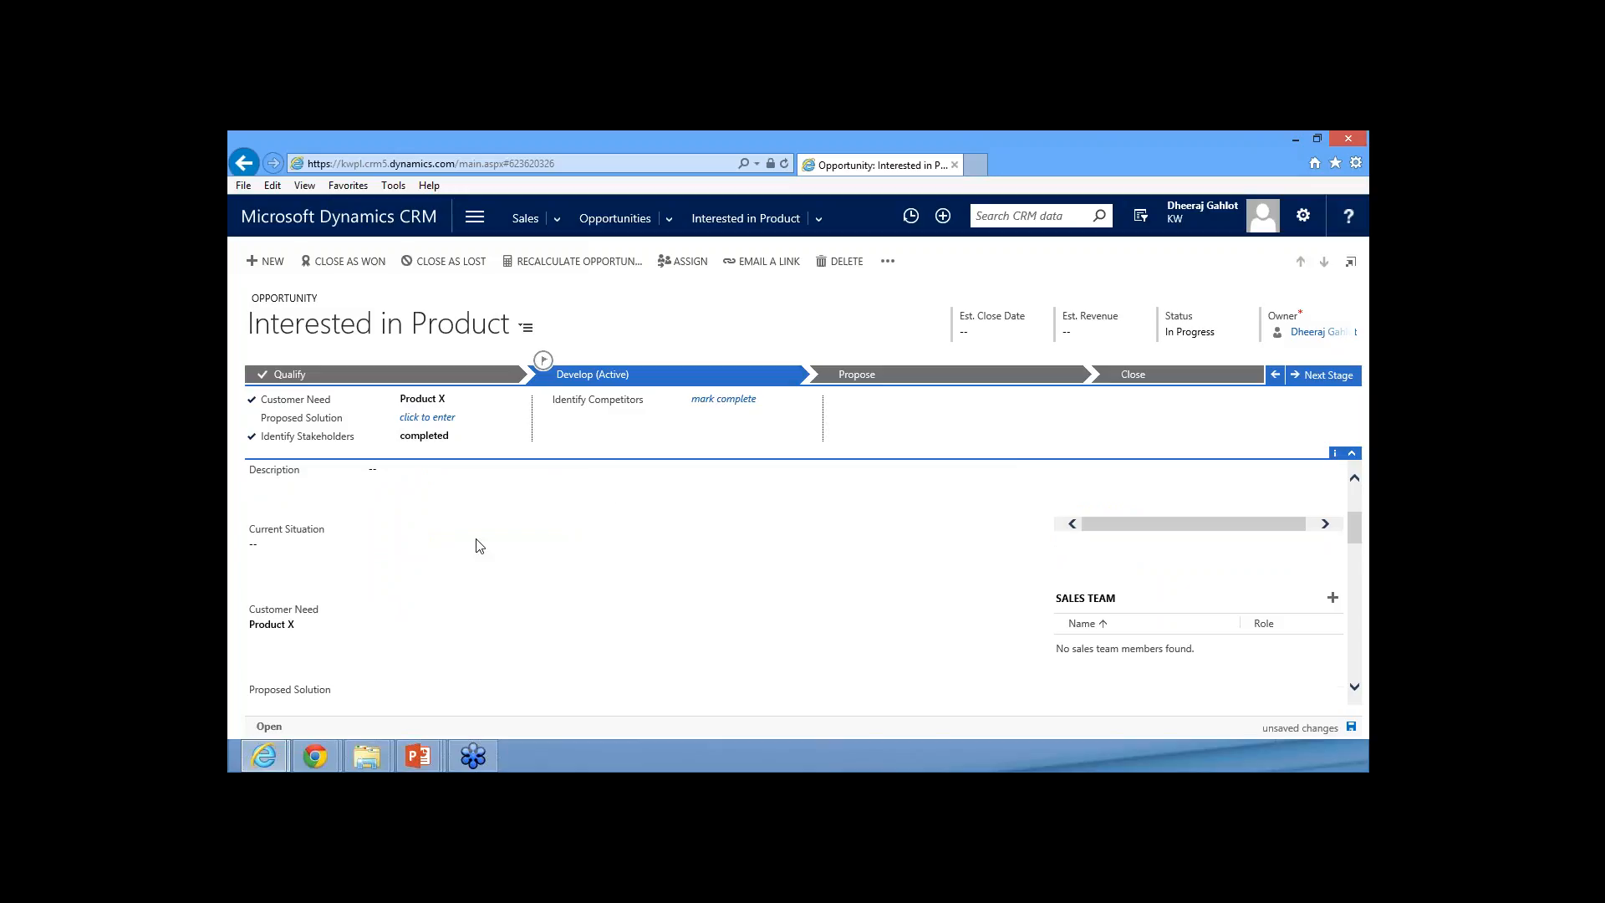
scroll(479, 545, "up", 1)
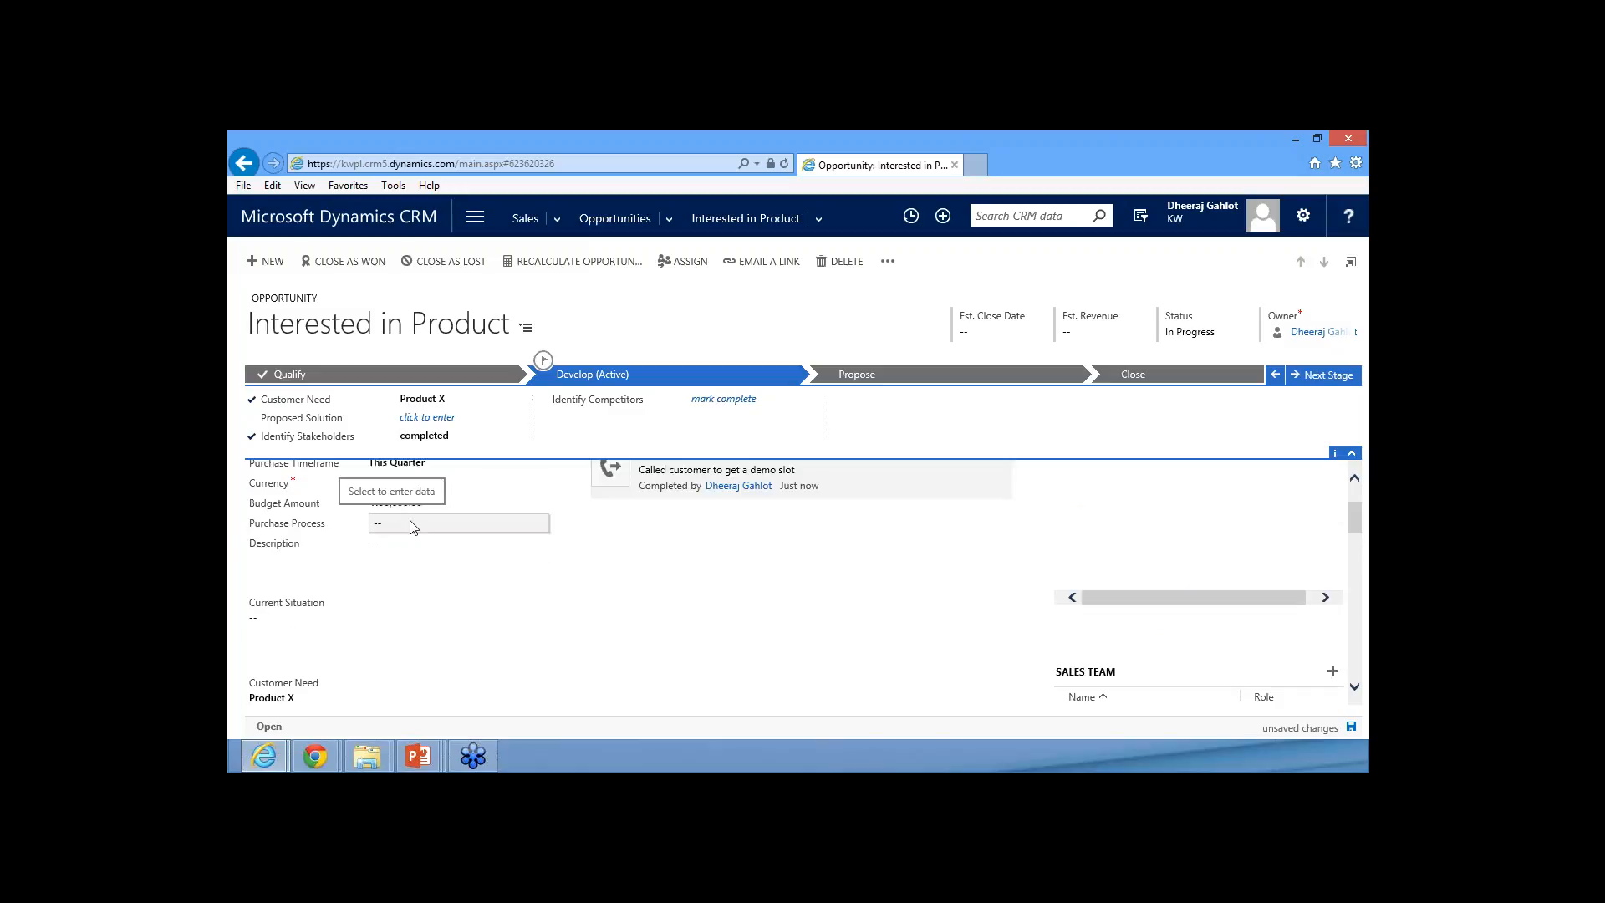
scroll(424, 533, "down", 1)
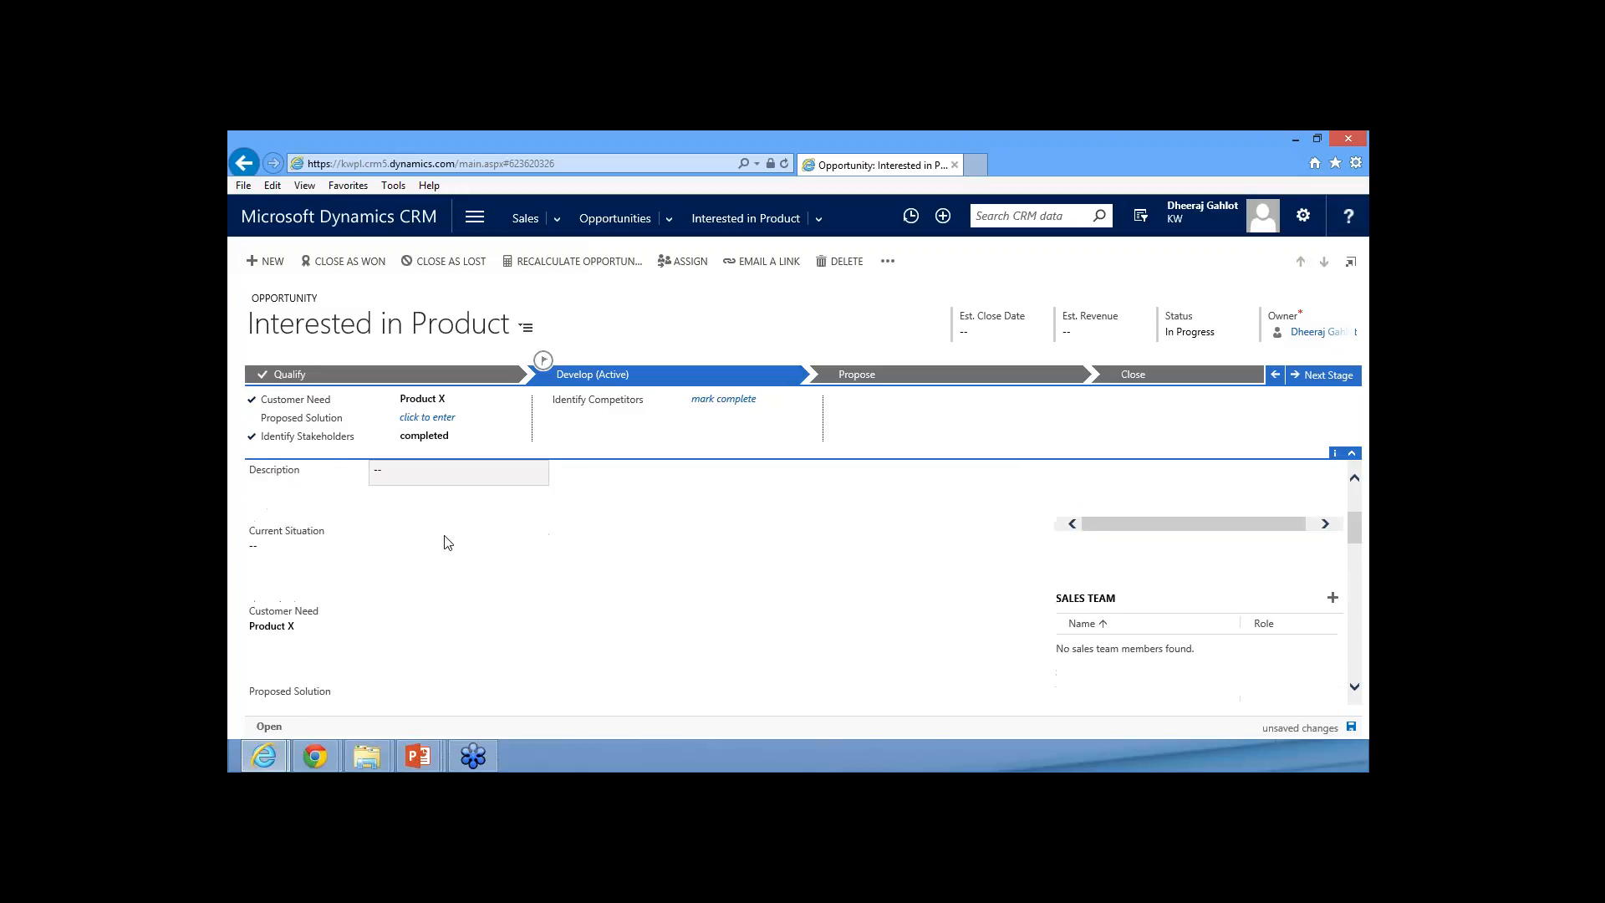
left_click(336, 566)
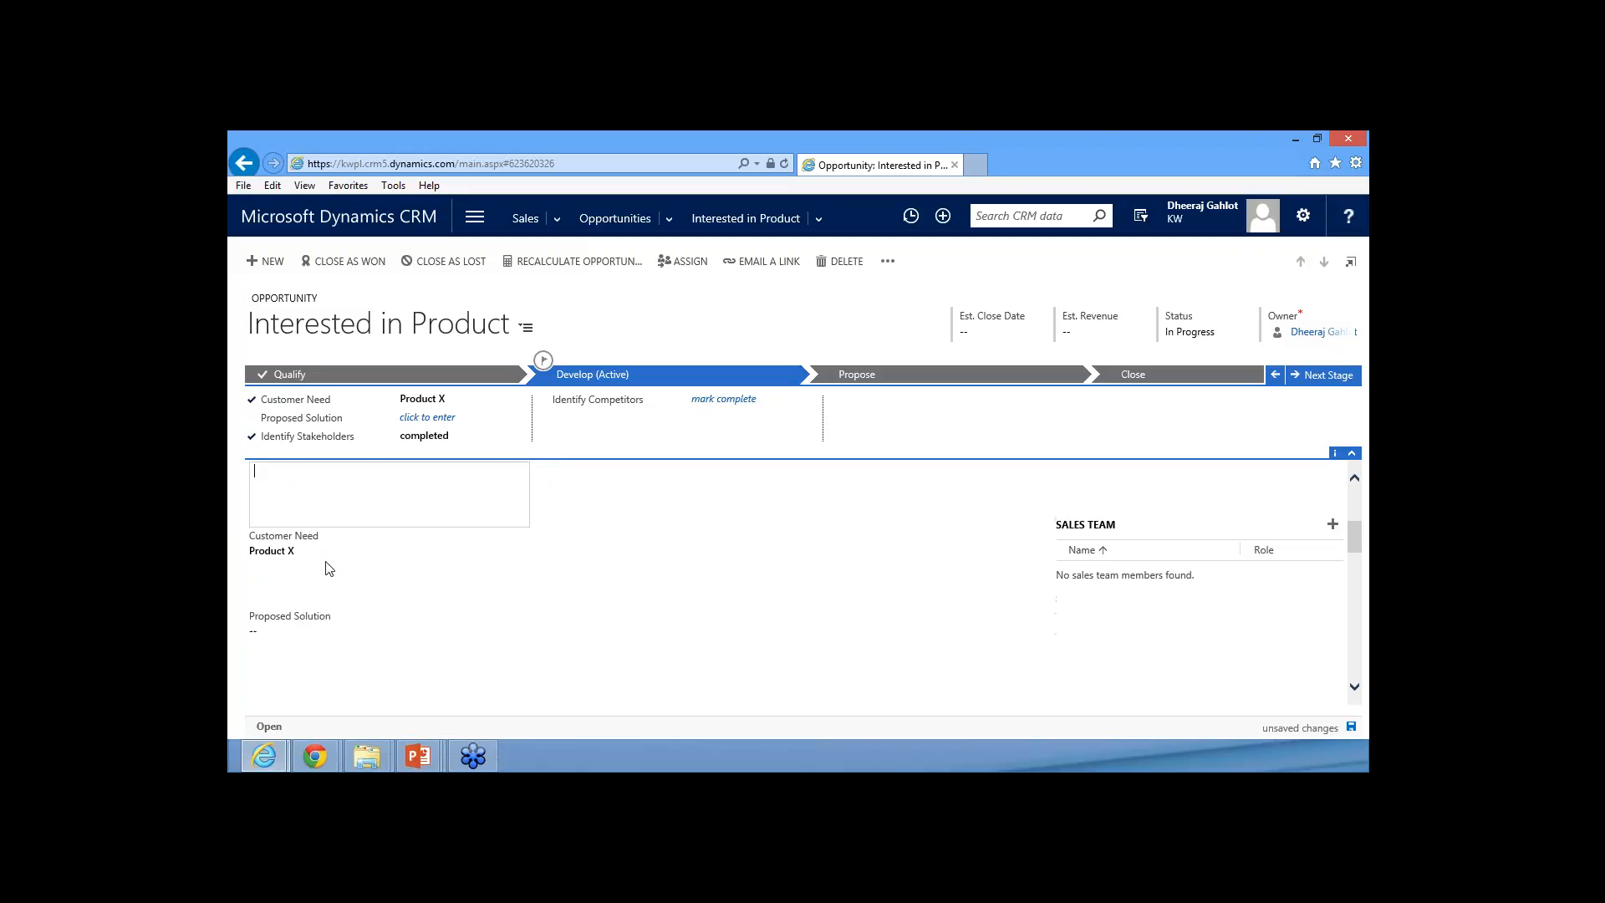
scroll(376, 556, "down", 2)
scroll(454, 531, "down", 1)
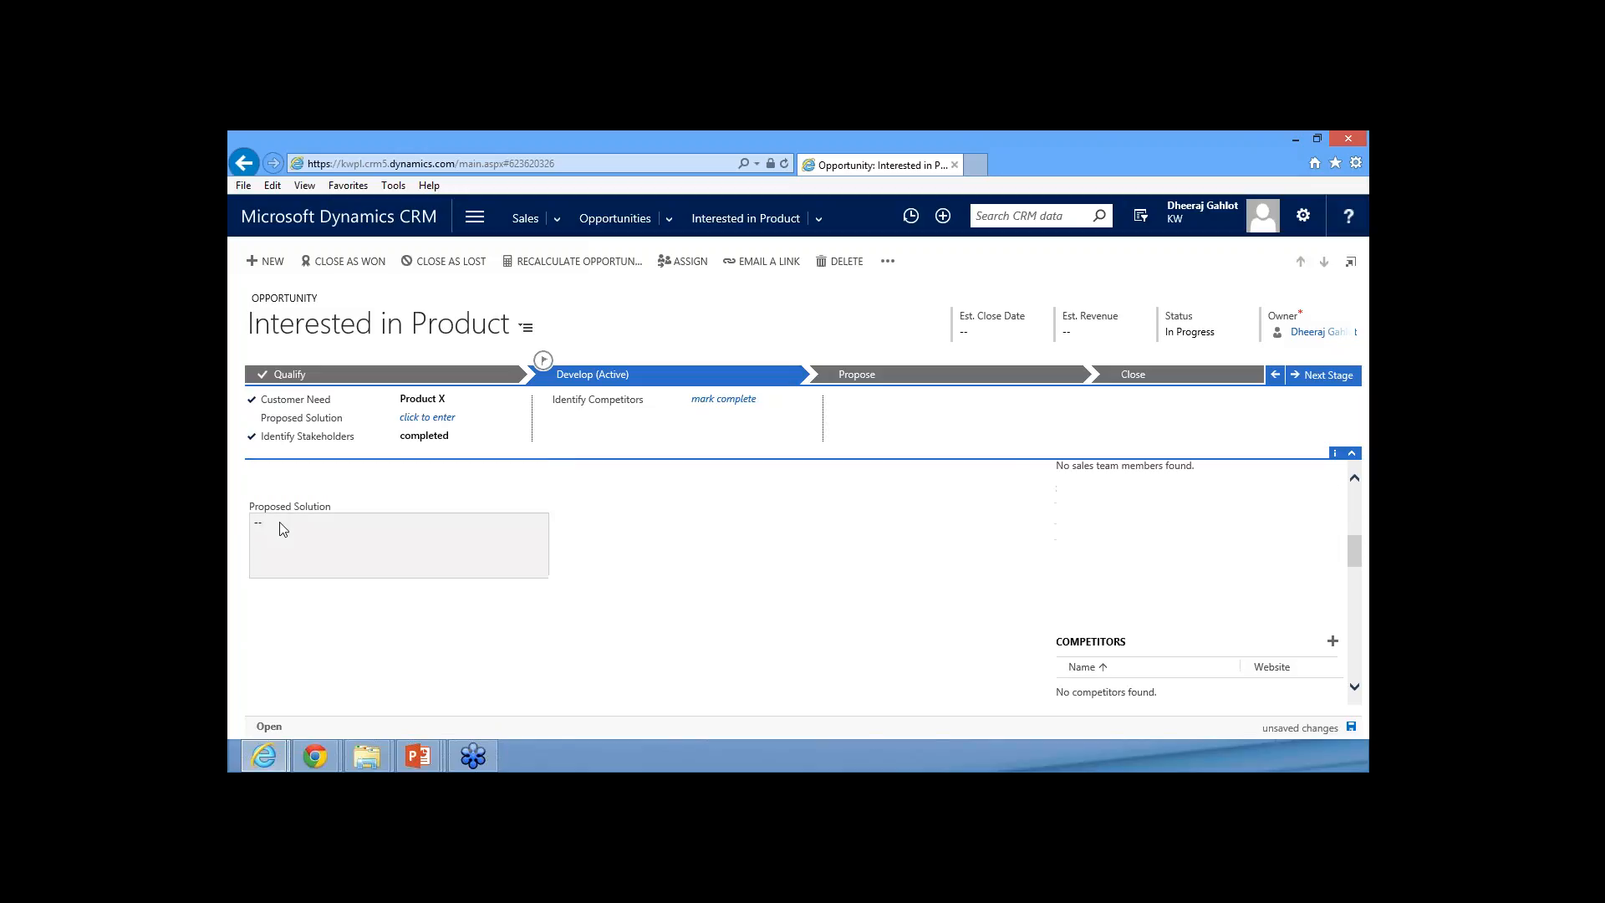
left_click(282, 530)
scroll(766, 595, "down", 2)
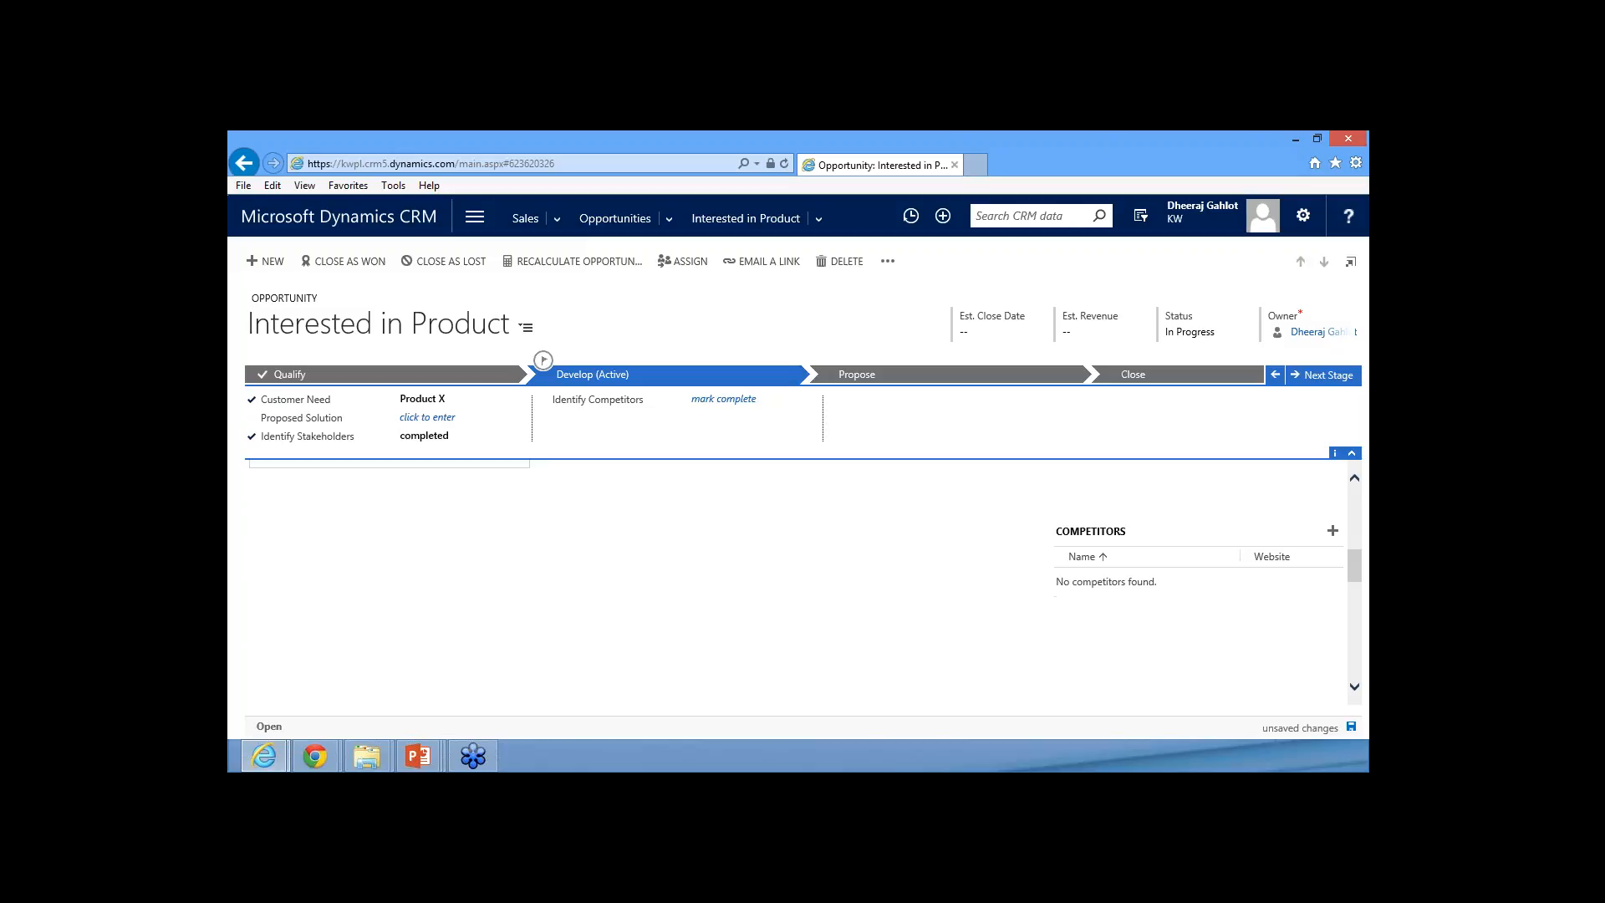
Open the lookup for adding a competitor and look over the competitors and product line items sections
left_click(1332, 530)
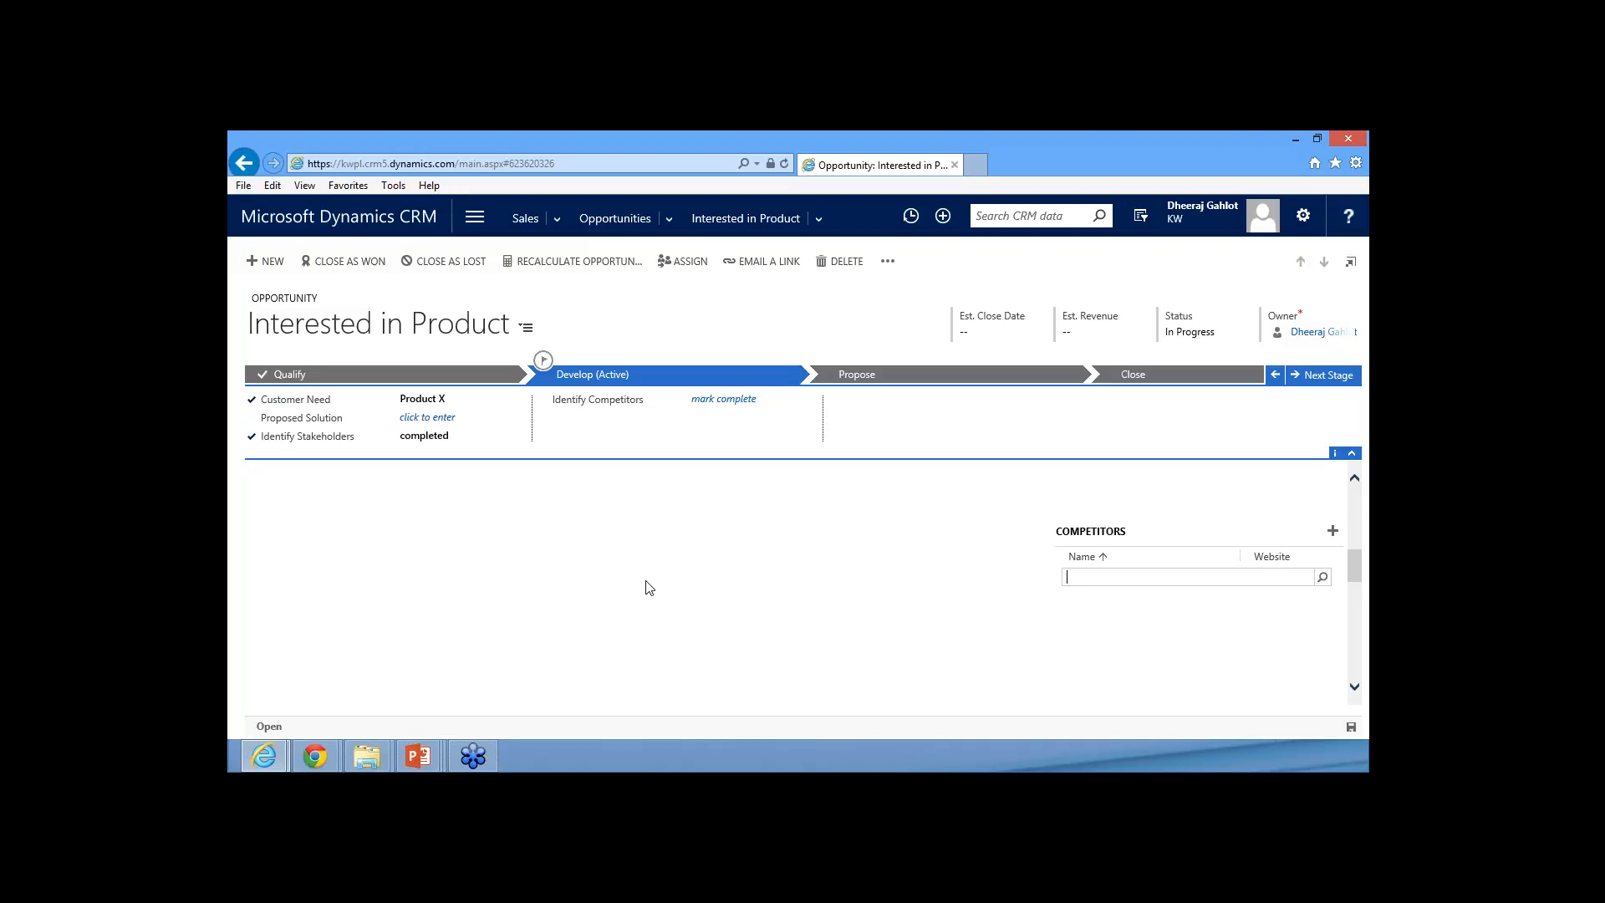
scroll(645, 588, "down", 5)
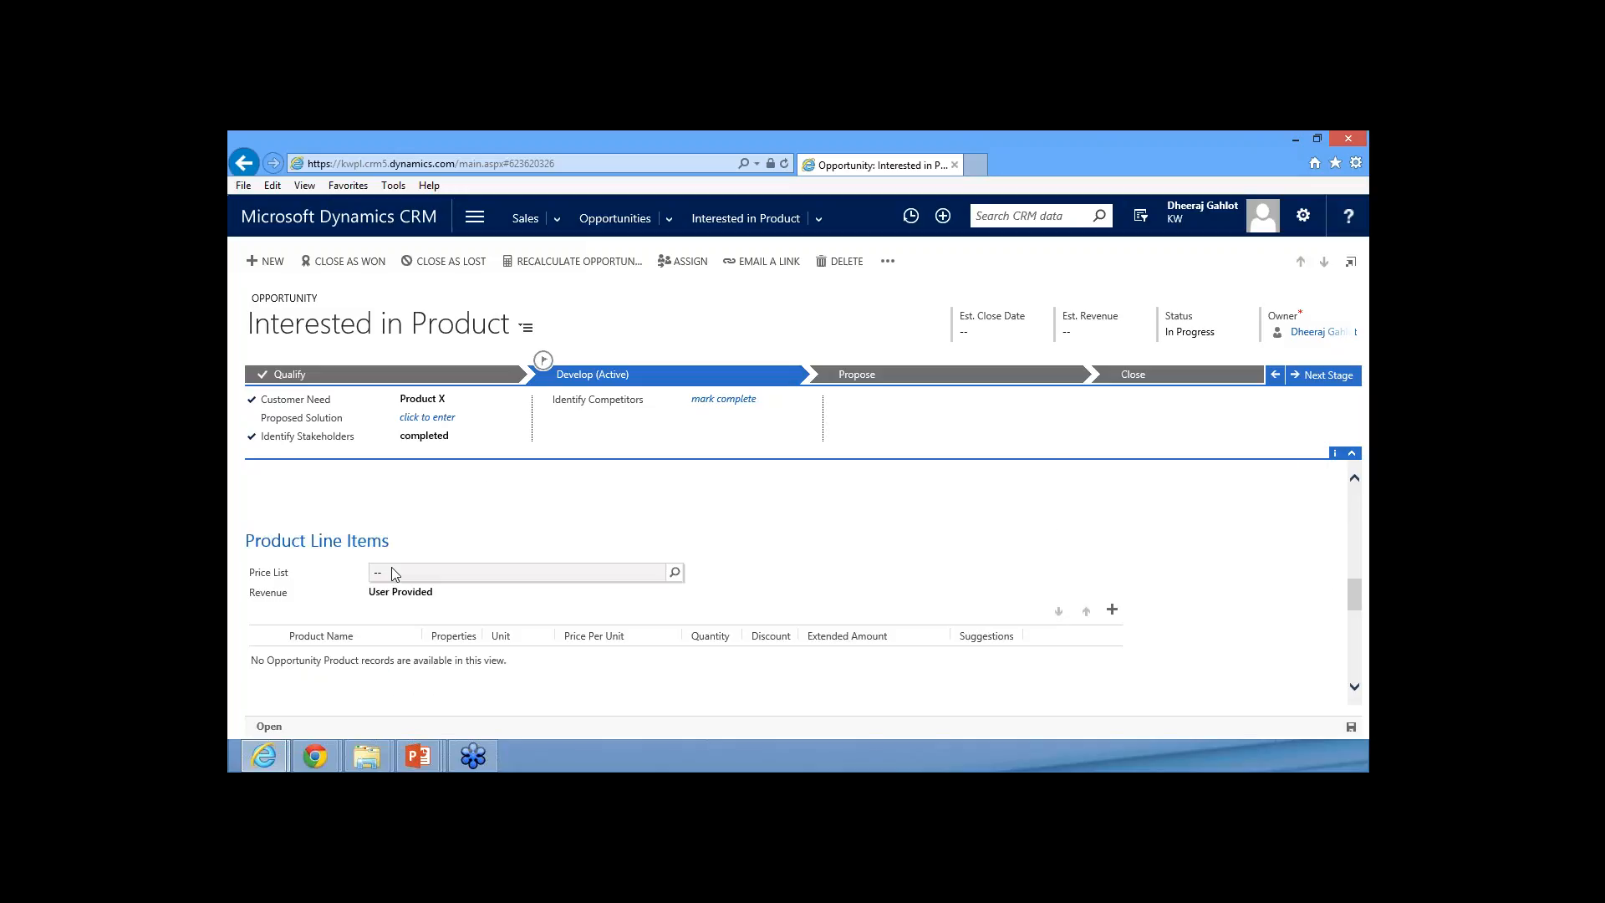
scroll(391, 568, "down", 1)
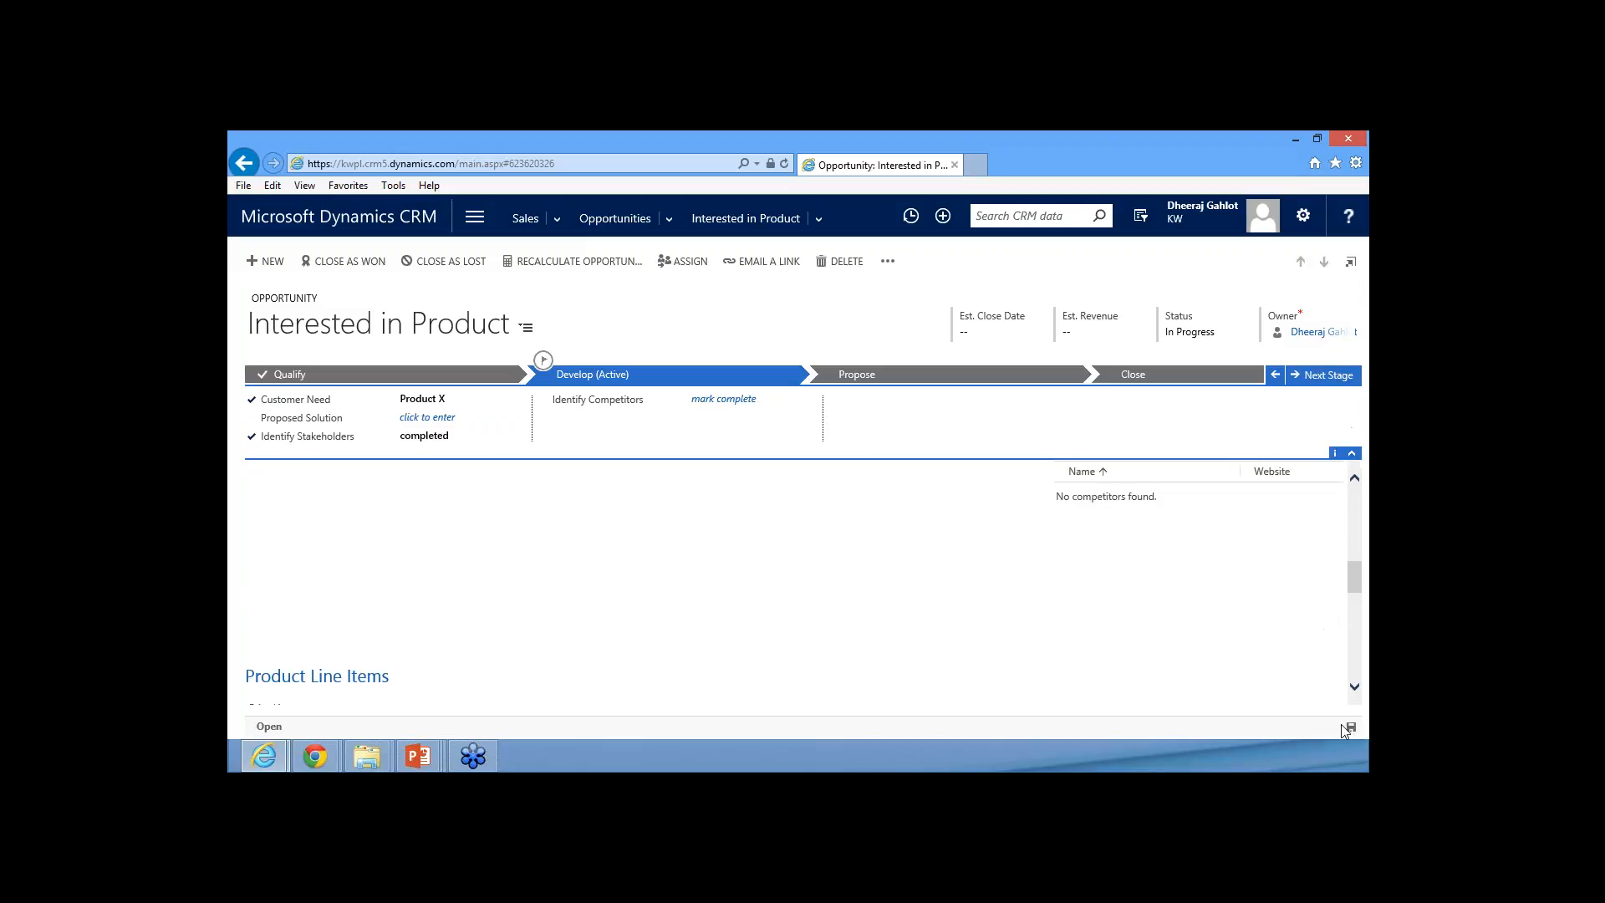
scroll(660, 540, "up", 2)
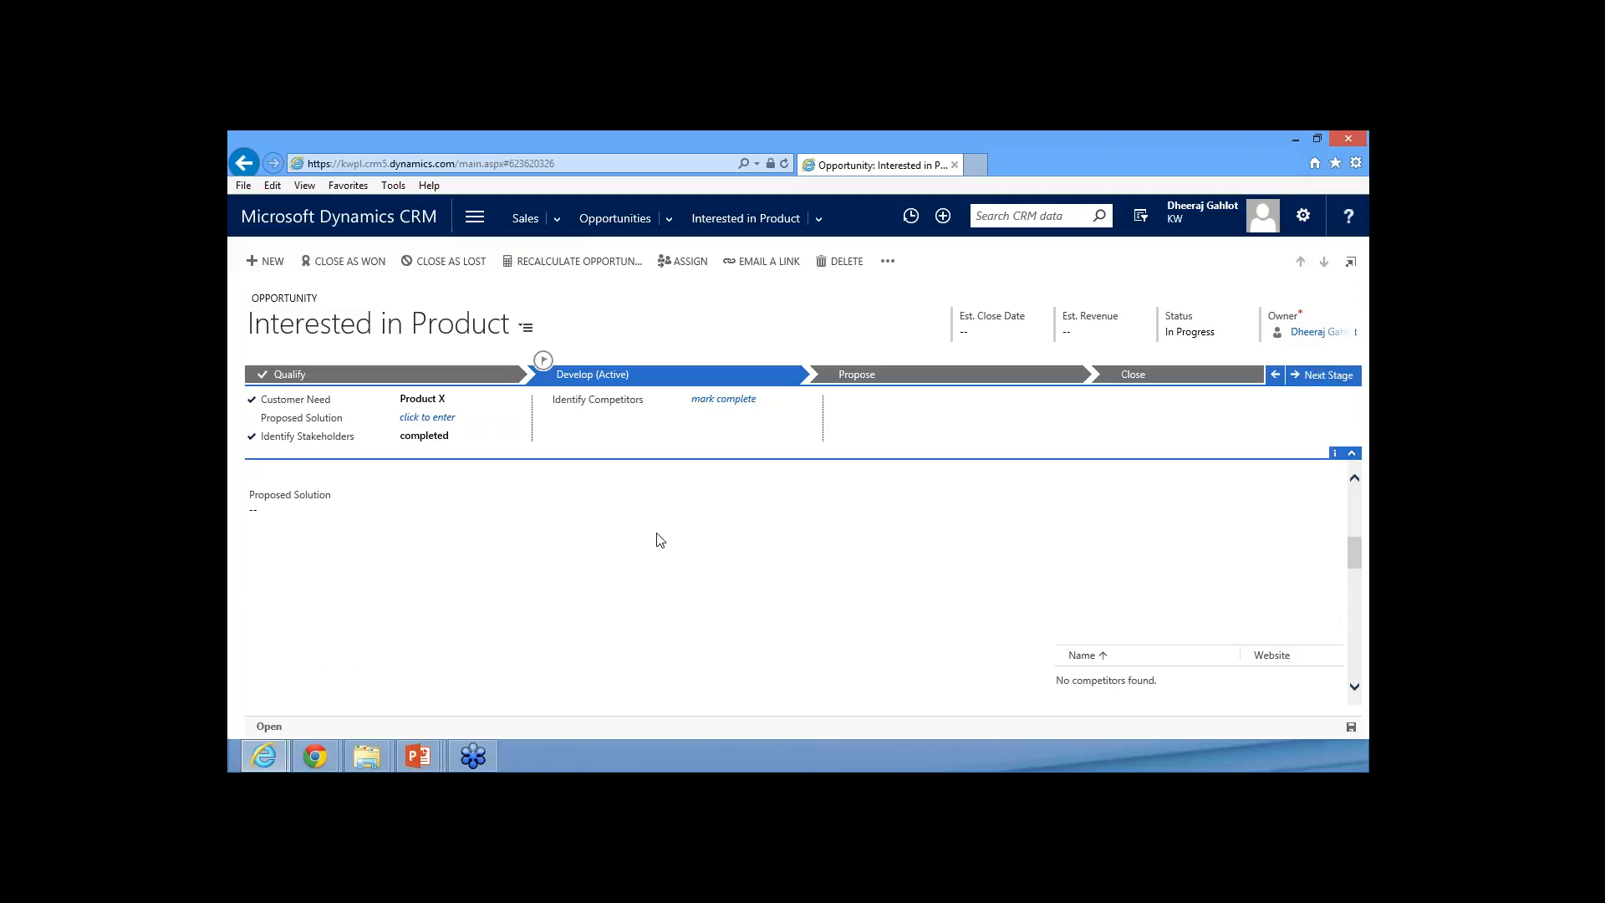
scroll(656, 538, "down", 3)
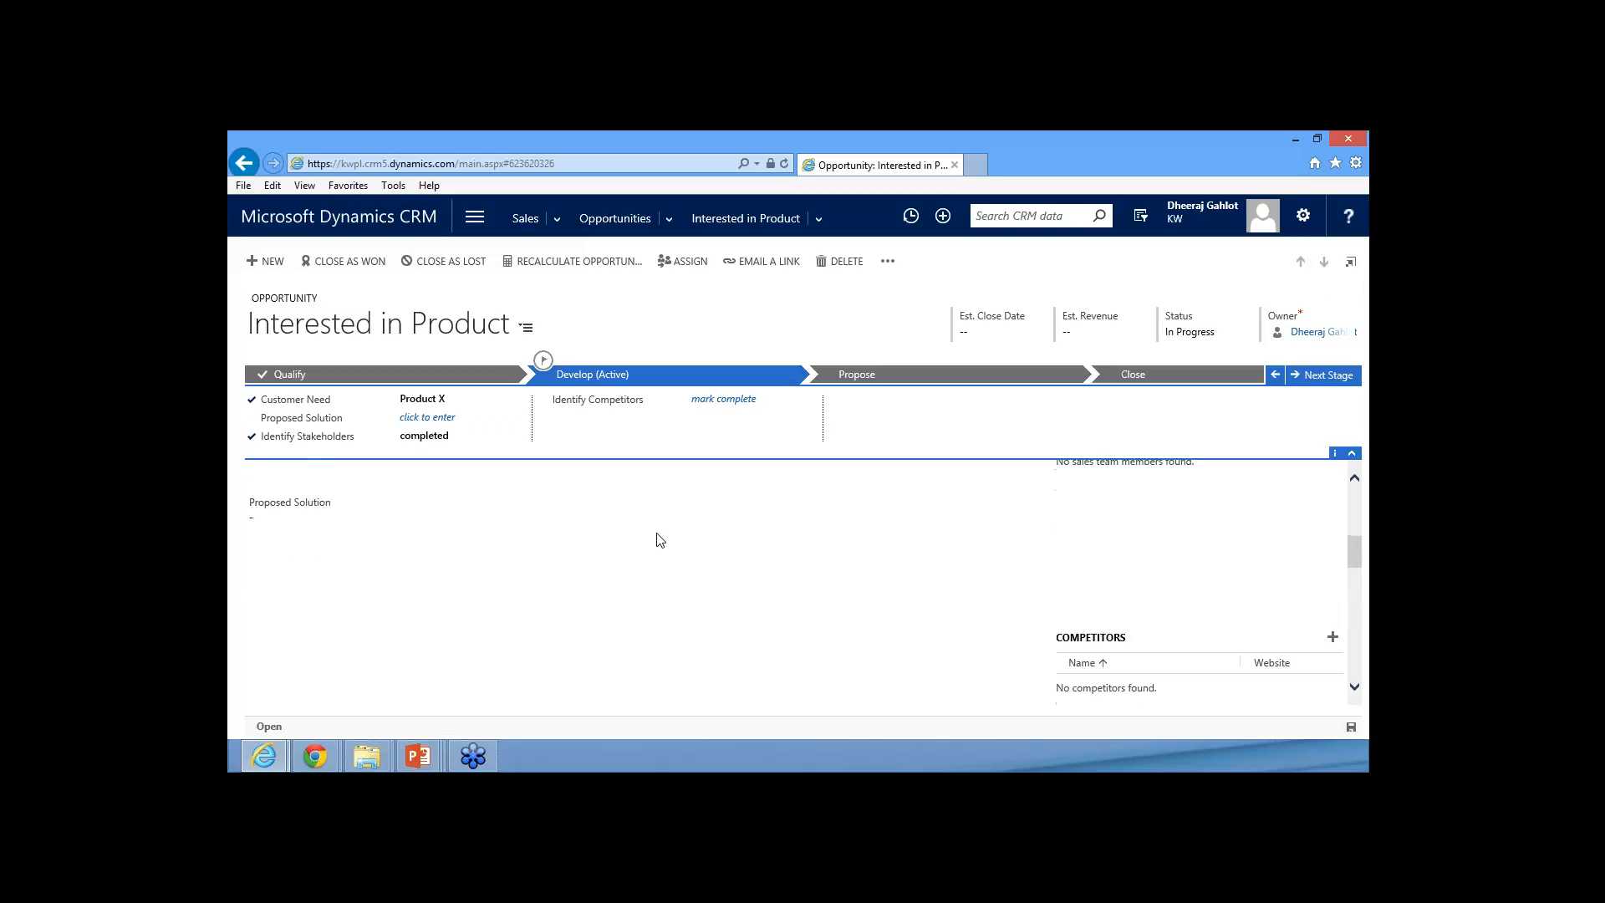
Set the opportunity's price list to CRM Service USA (sample) and save the record
left_click(638, 517)
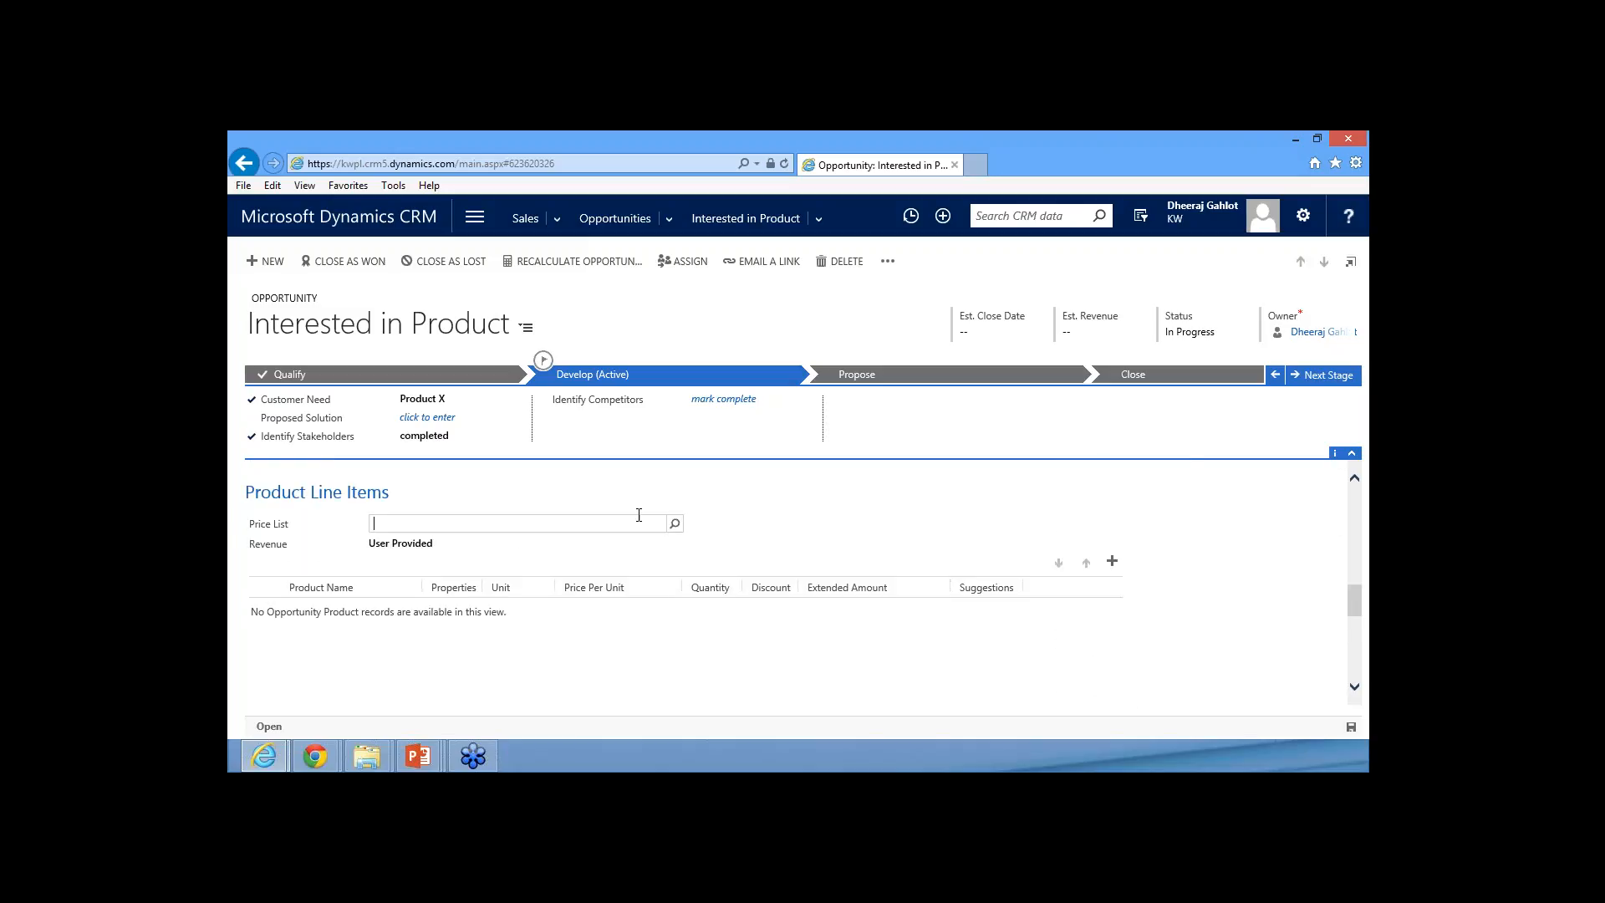
left_click(674, 523)
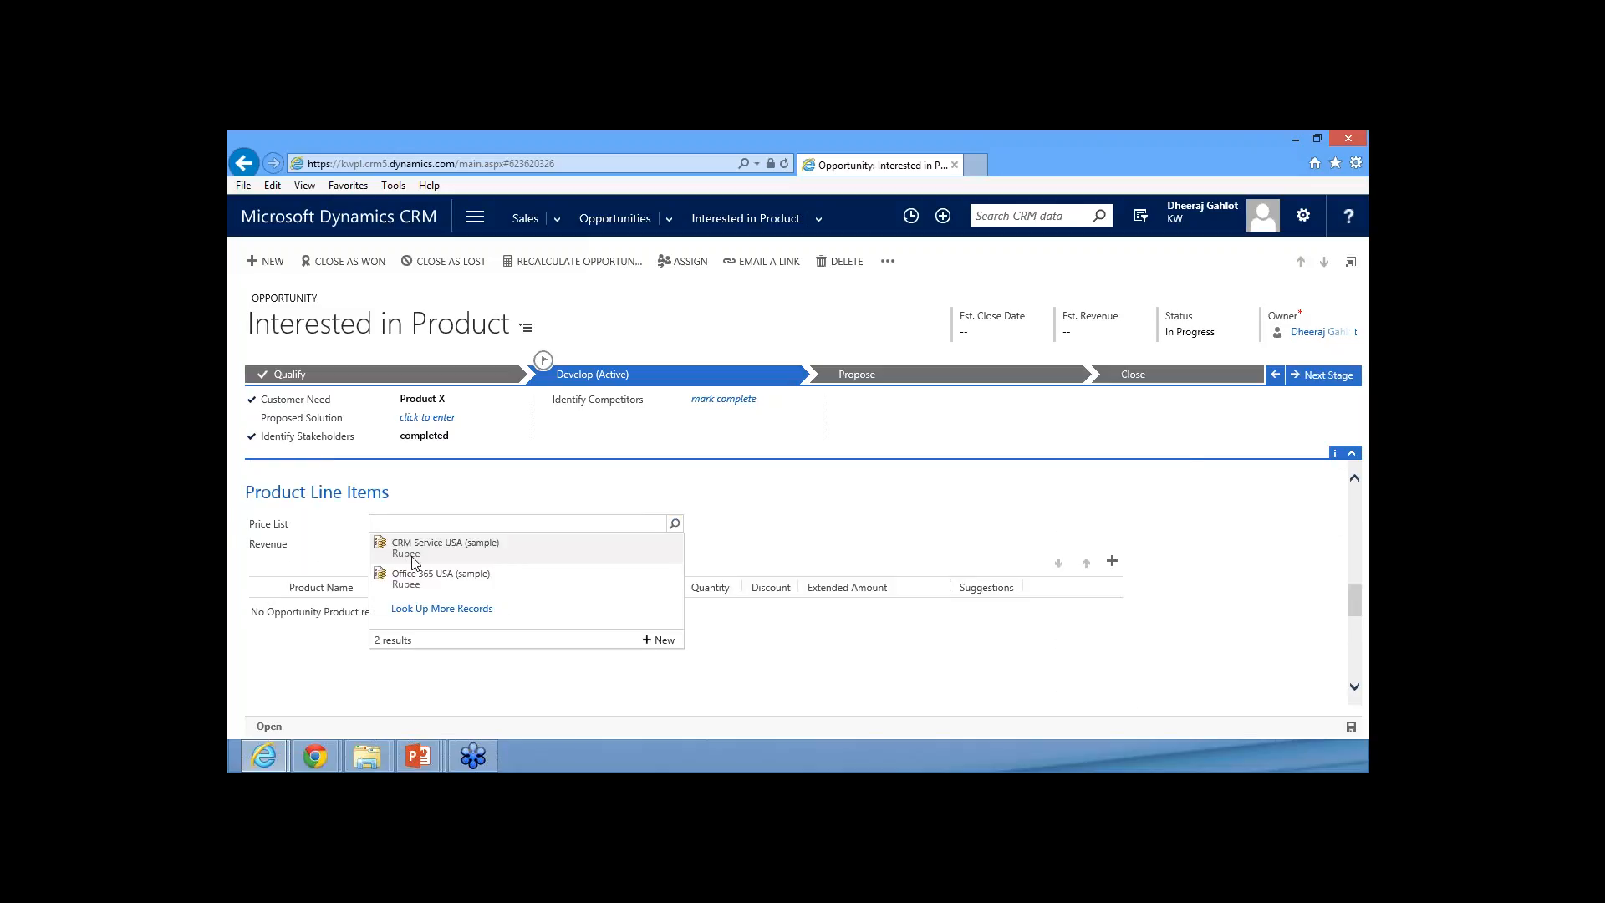
left_click(441, 551)
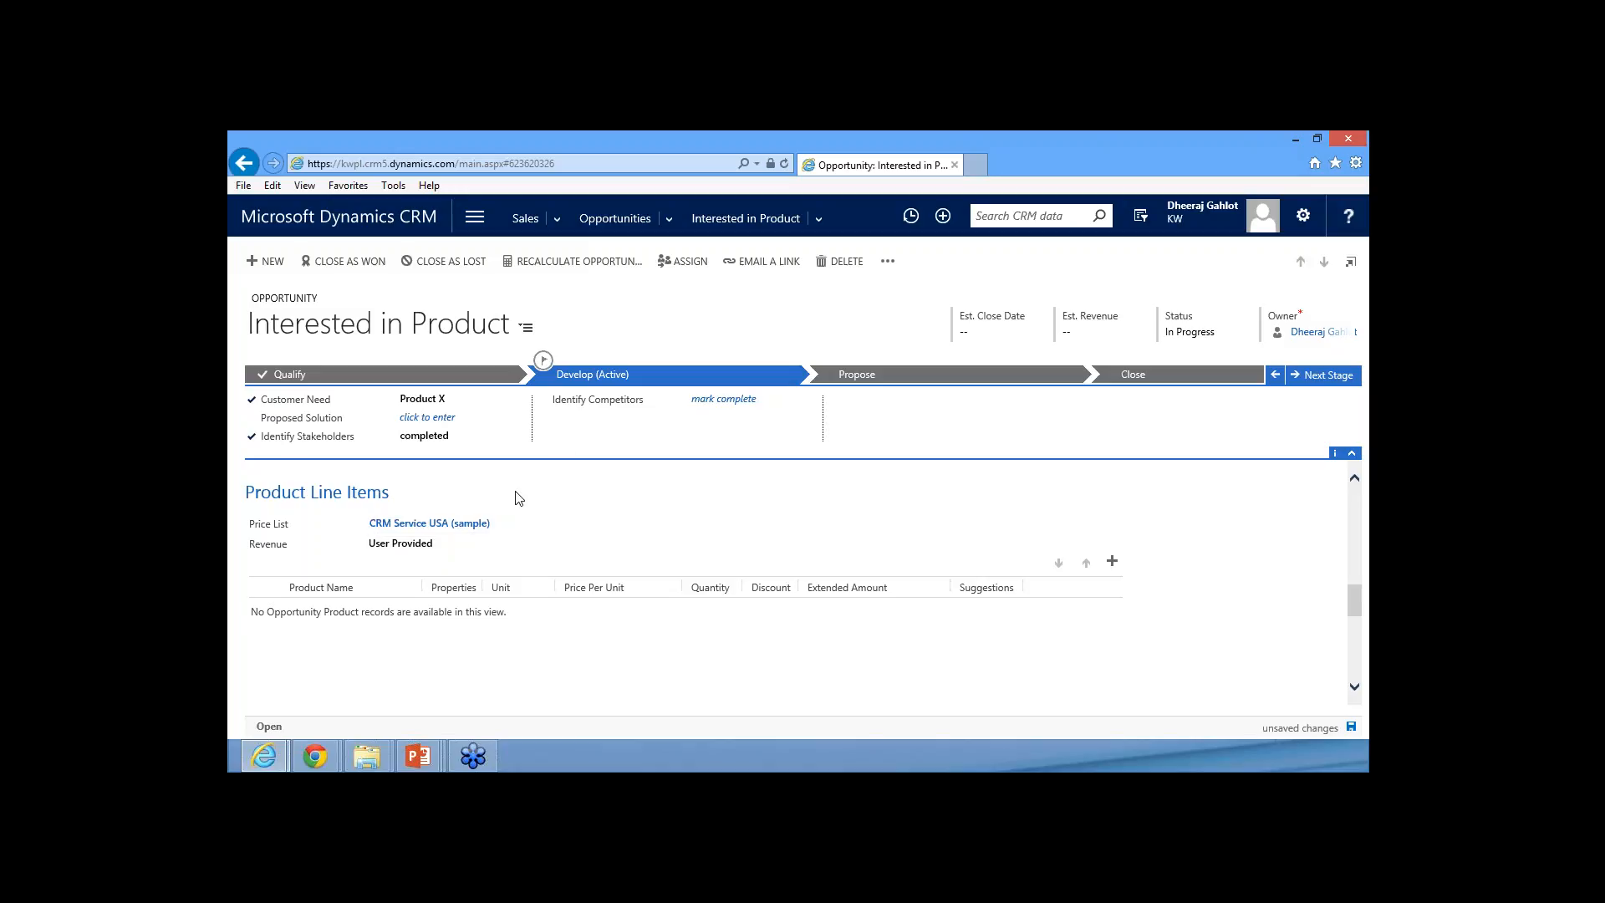
left_click(1332, 733)
Add the existing product CRM Online: Standard (sample) to the opportunity's product line items
left_click(1112, 561)
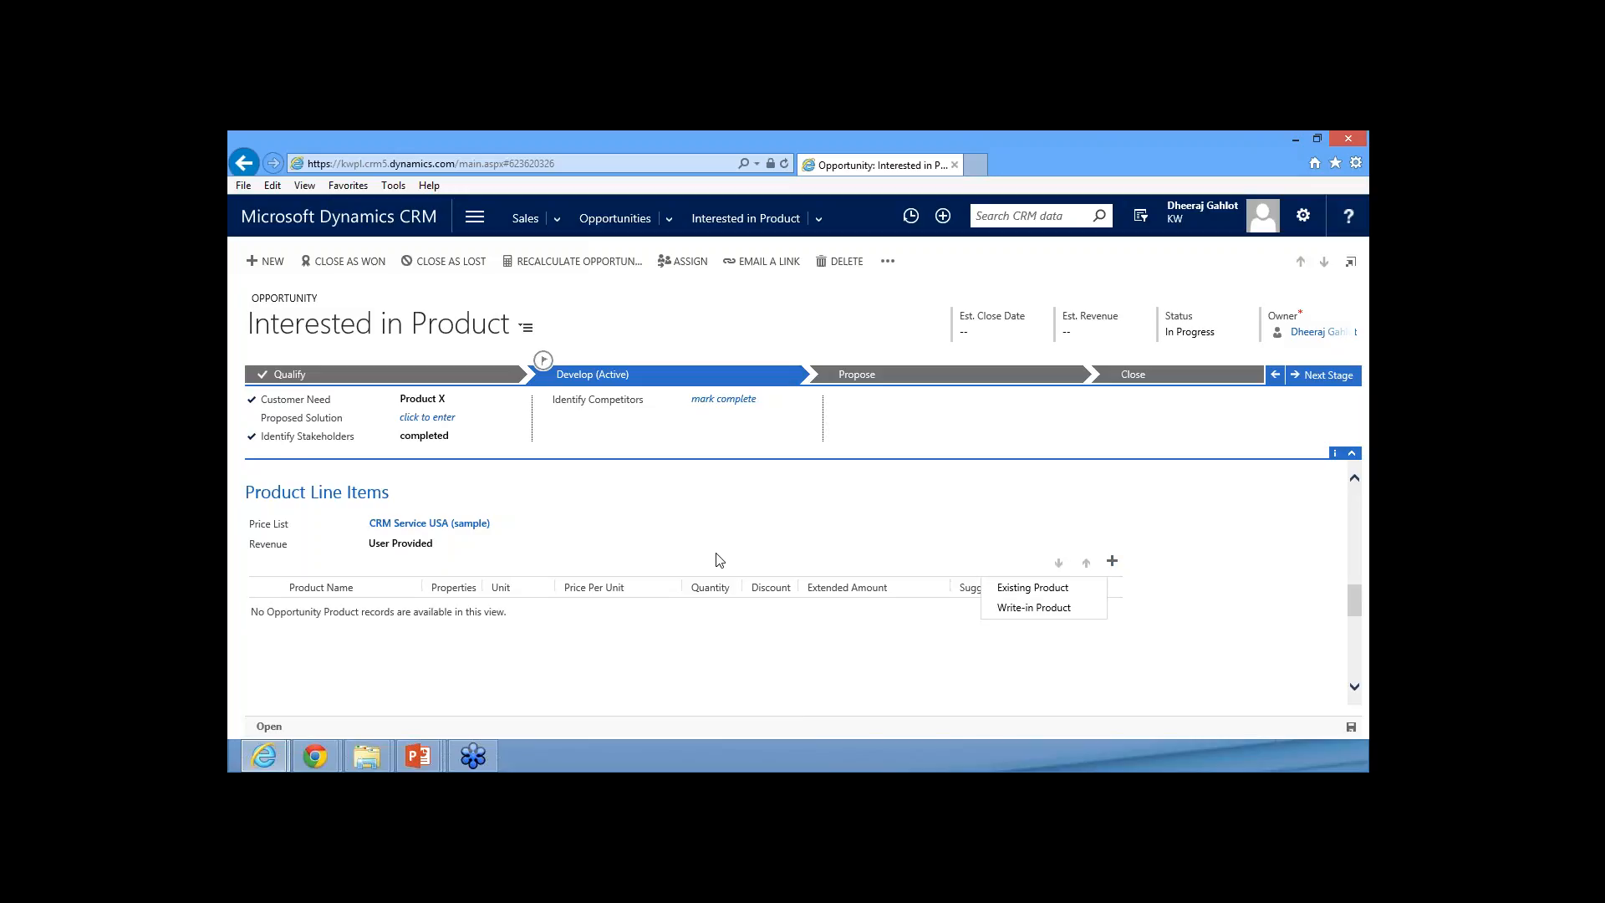
left_click(1056, 591)
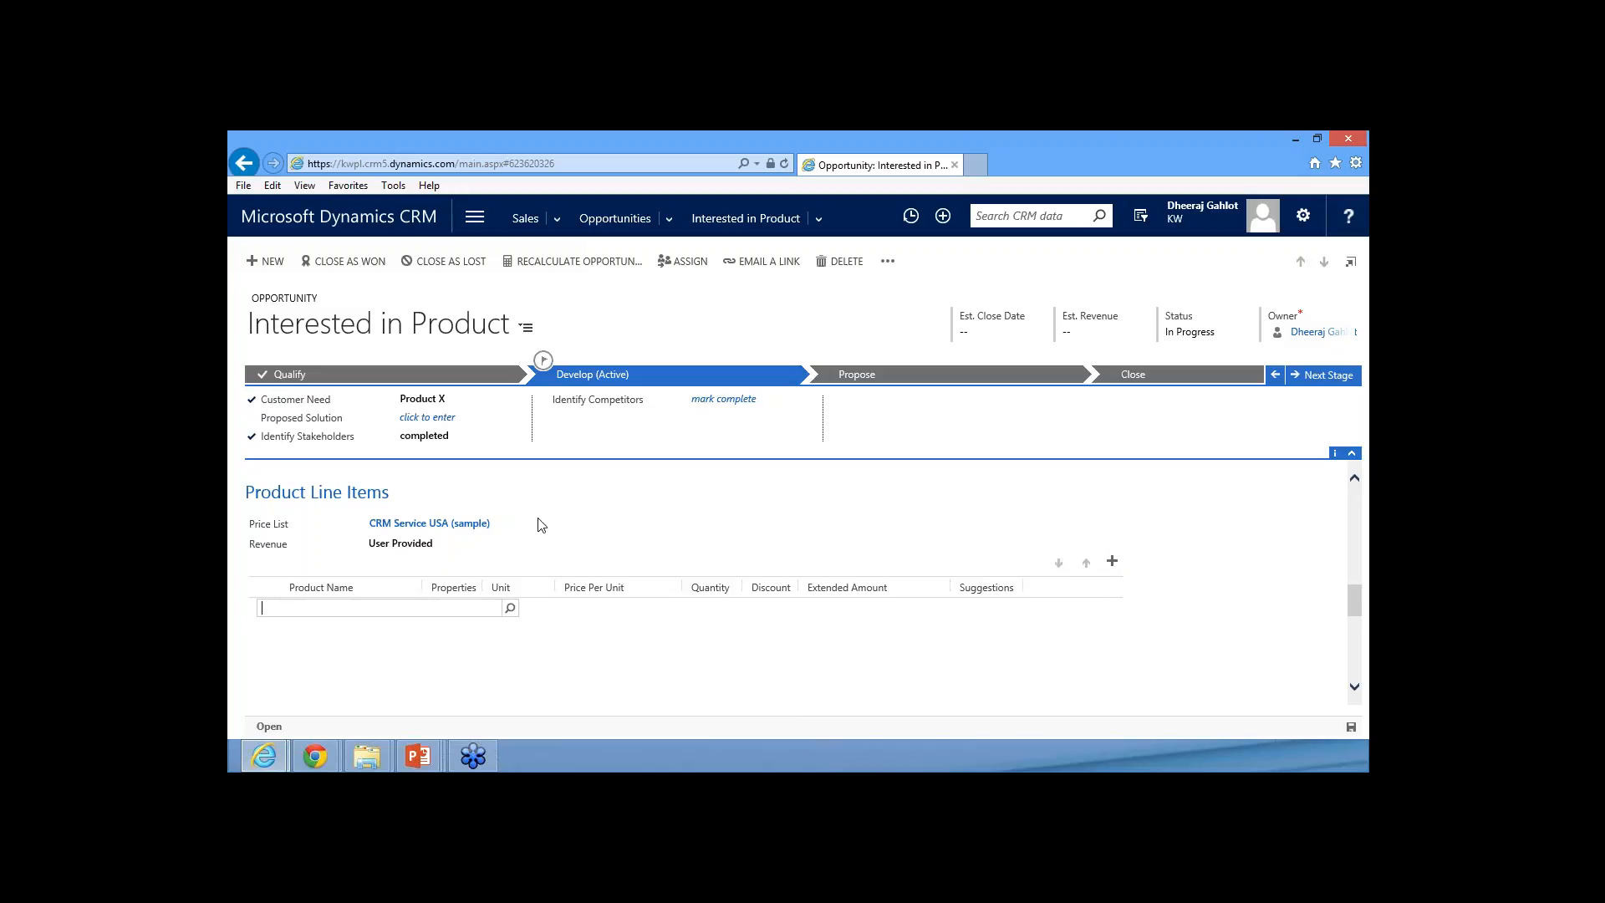
left_click(509, 607)
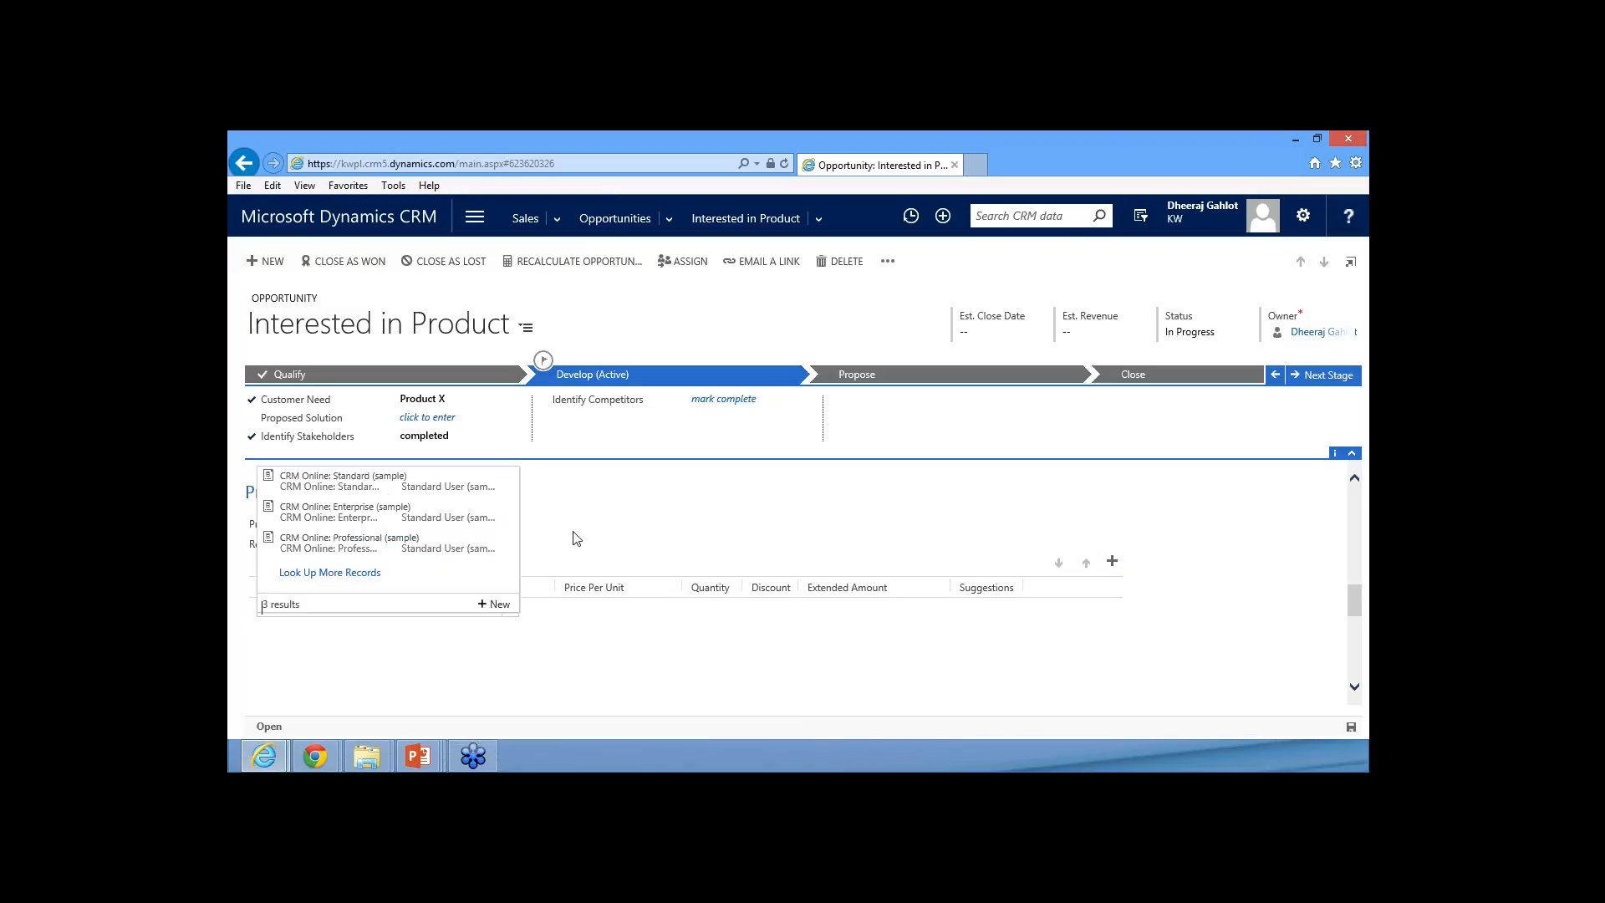
left_click(321, 488)
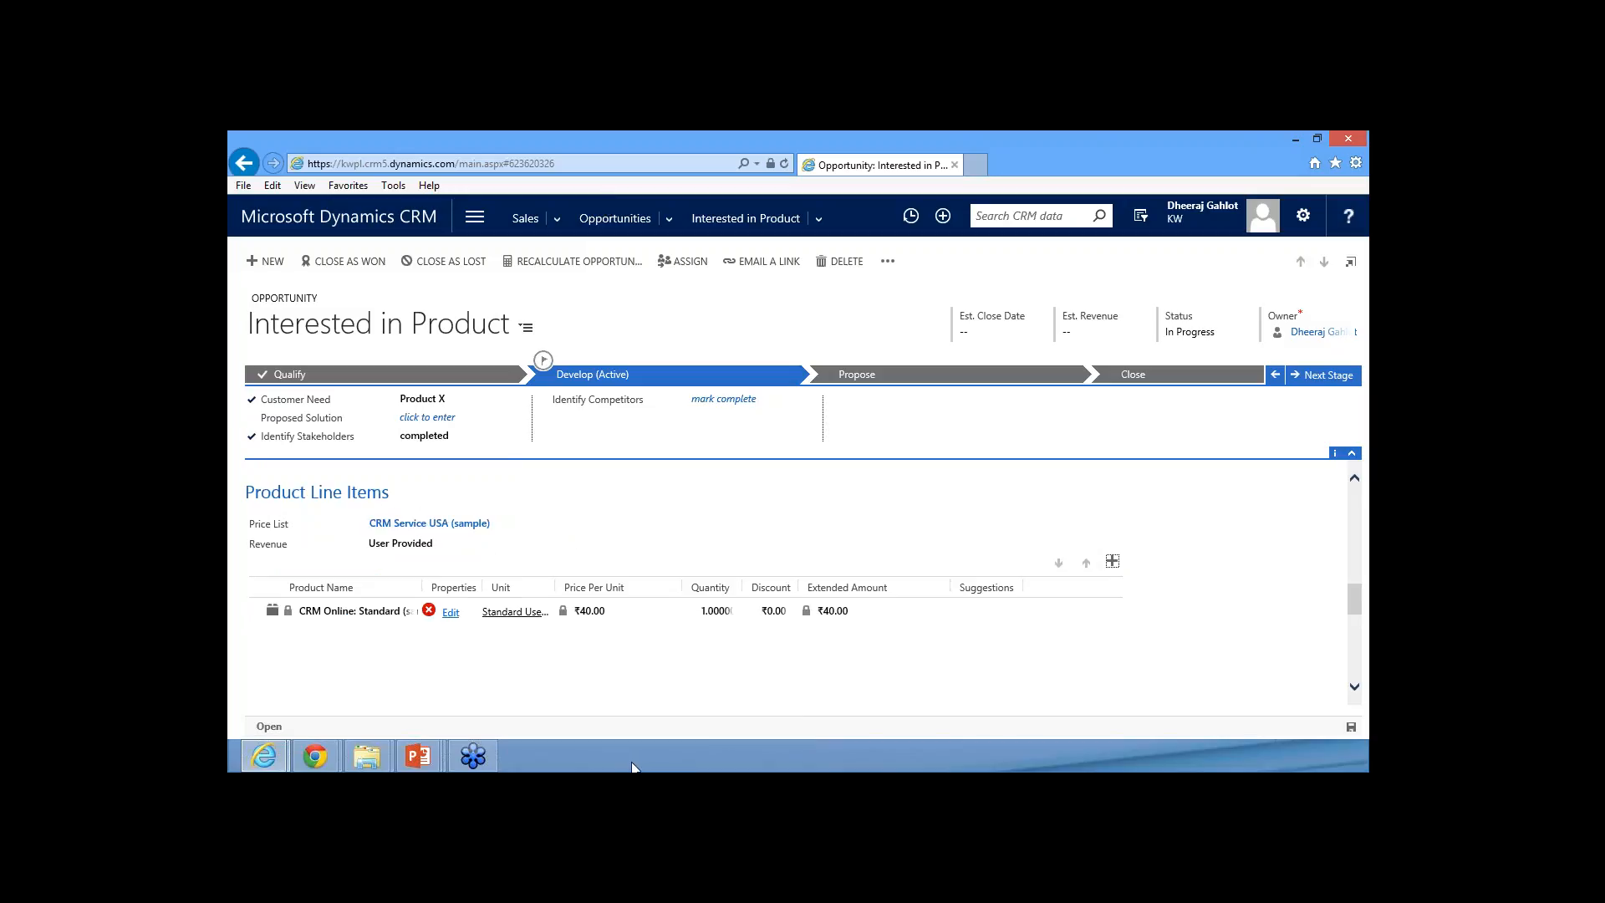
Set the organization name to "KW" in the properties of the CRM Online: Standard line item
scroll(584, 673, "down", 1)
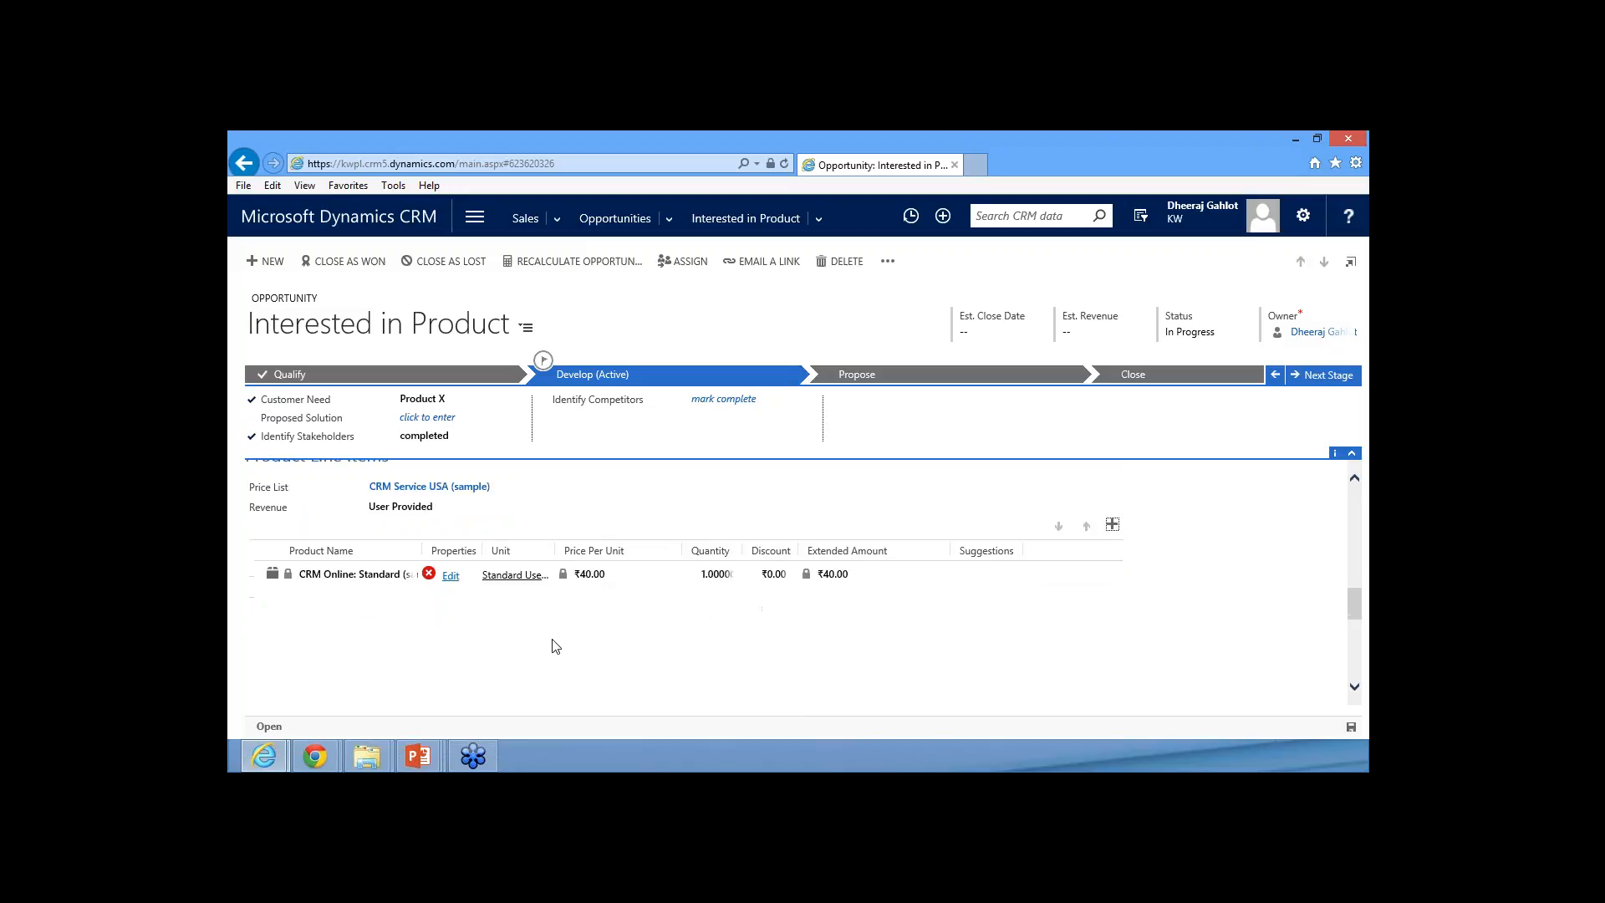
left_click(450, 574)
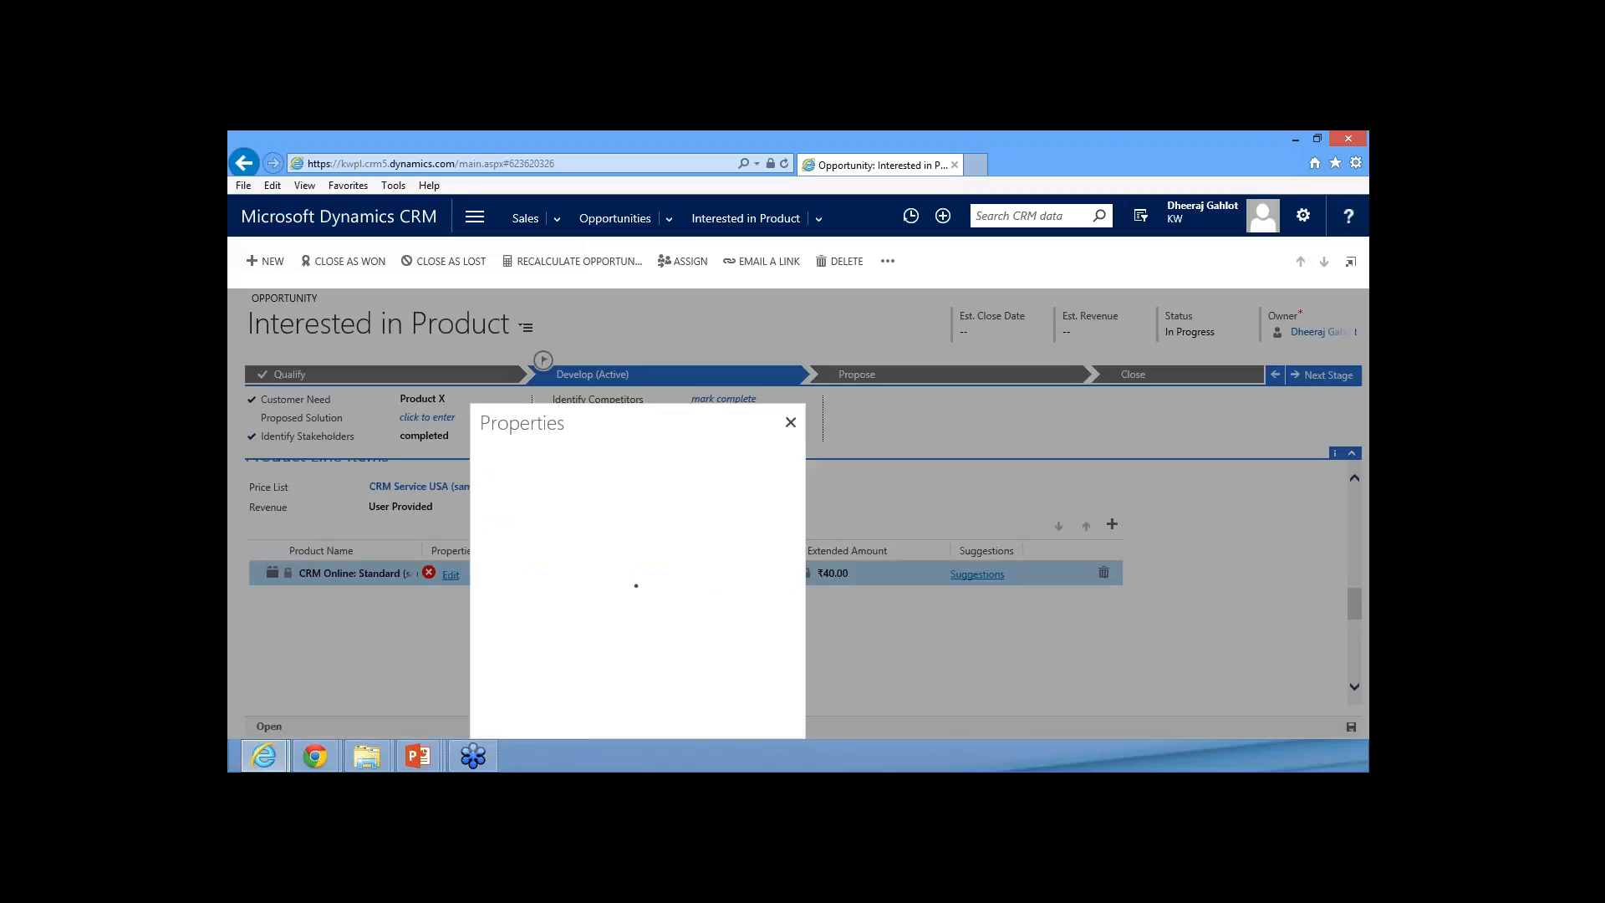
left_click(682, 502)
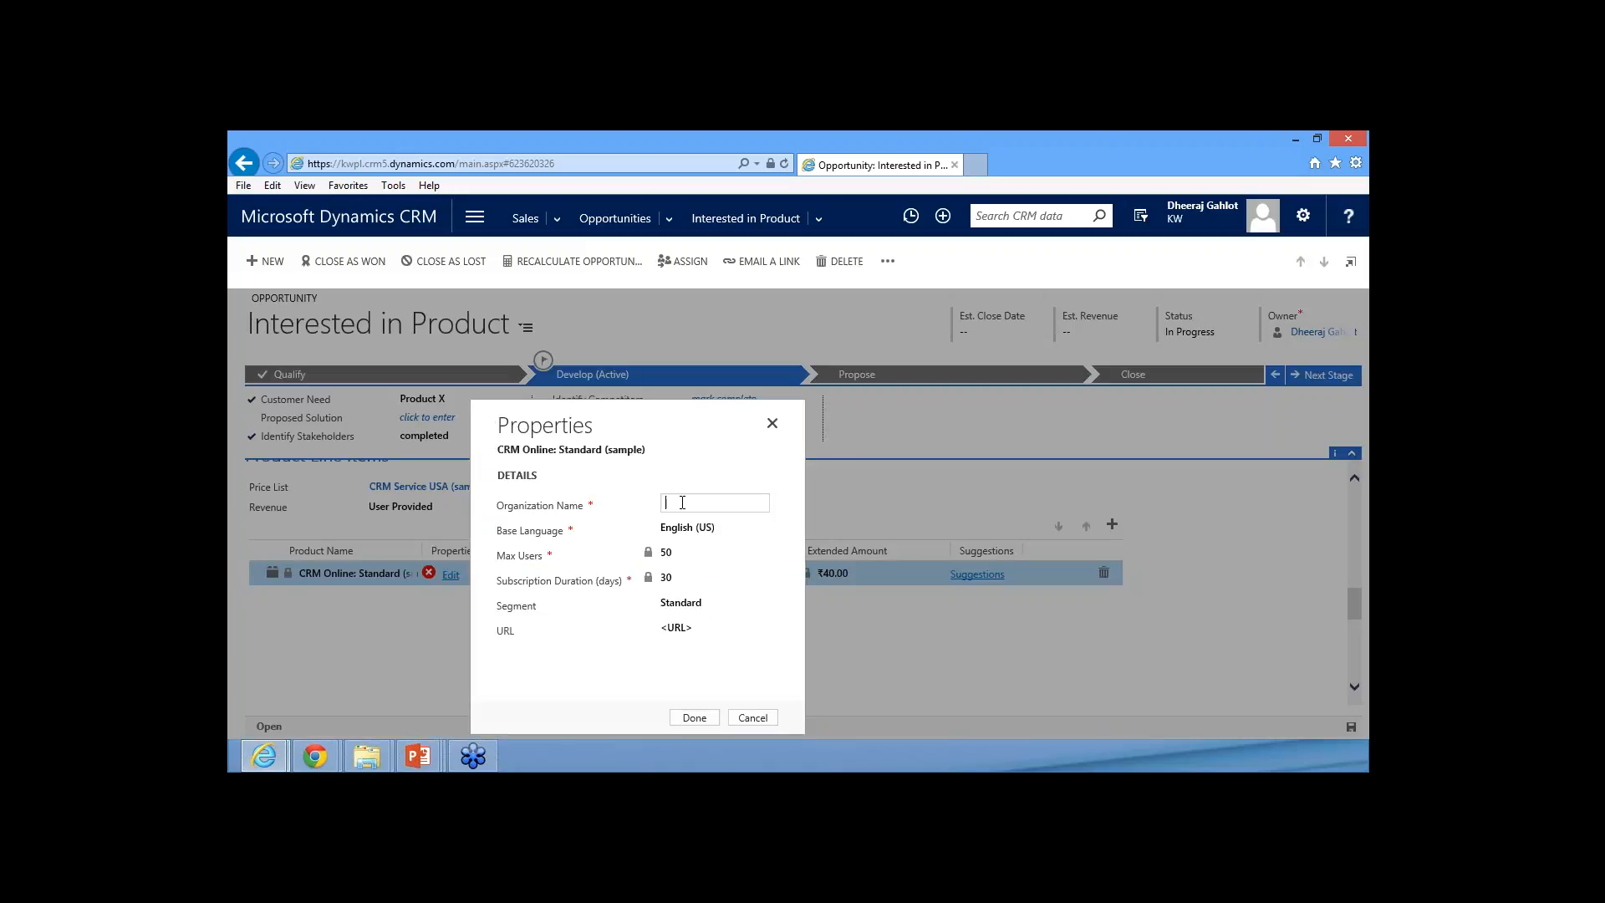
type("KW")
left_click(705, 626)
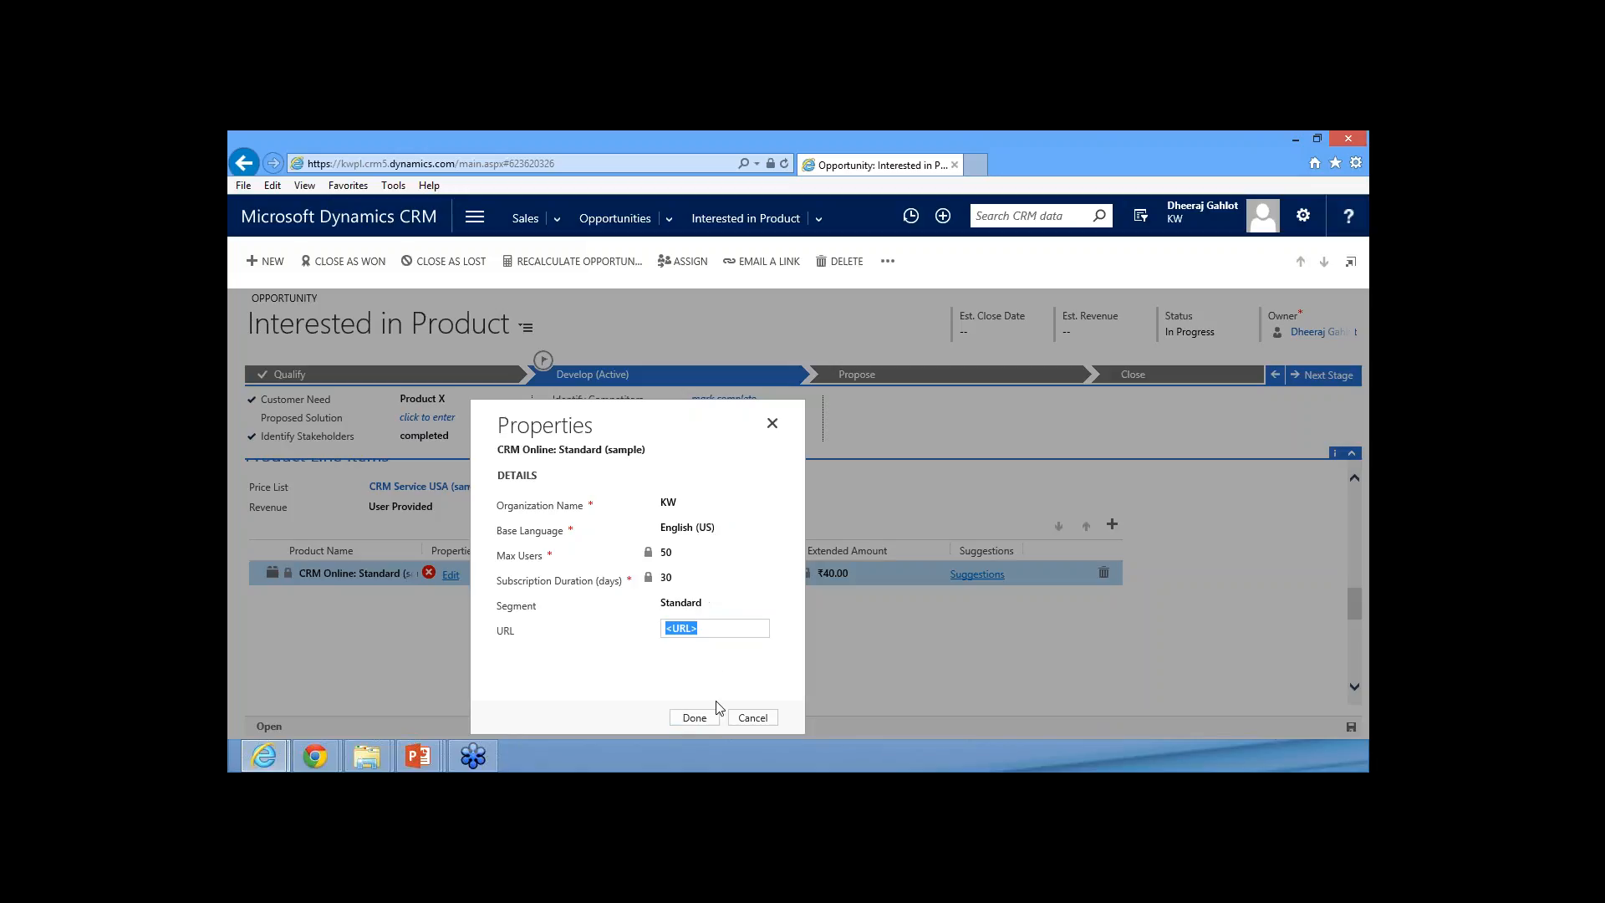
left_click(694, 717)
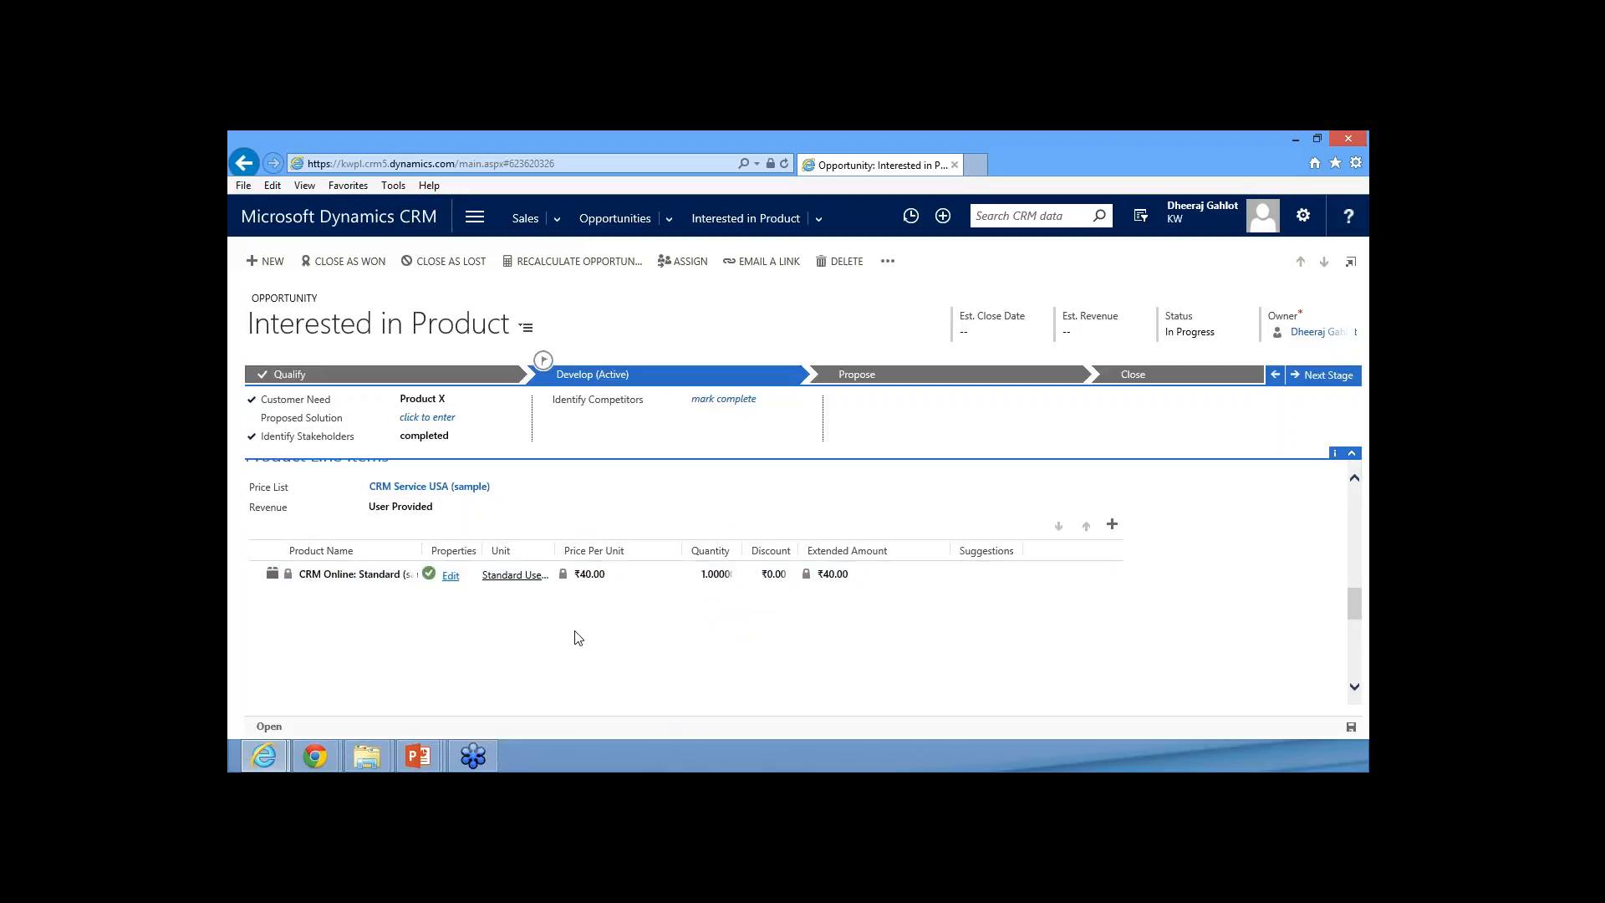
Set the quantity of the CRM Online: Standard line item to 10
left_click(709, 577)
type("10")
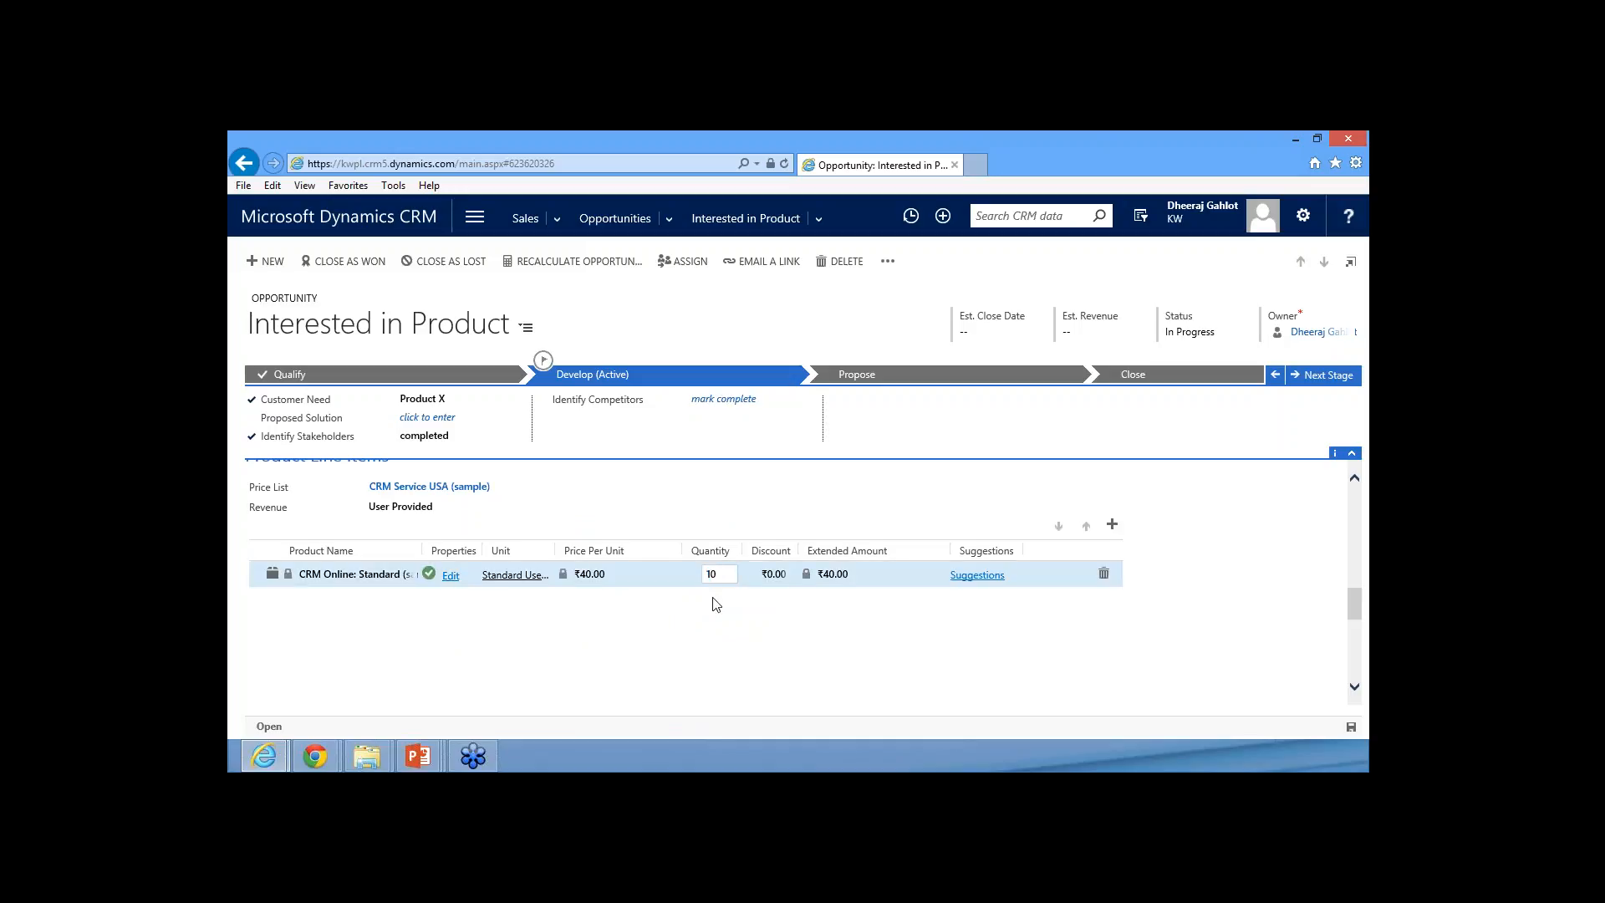
left_click(711, 607)
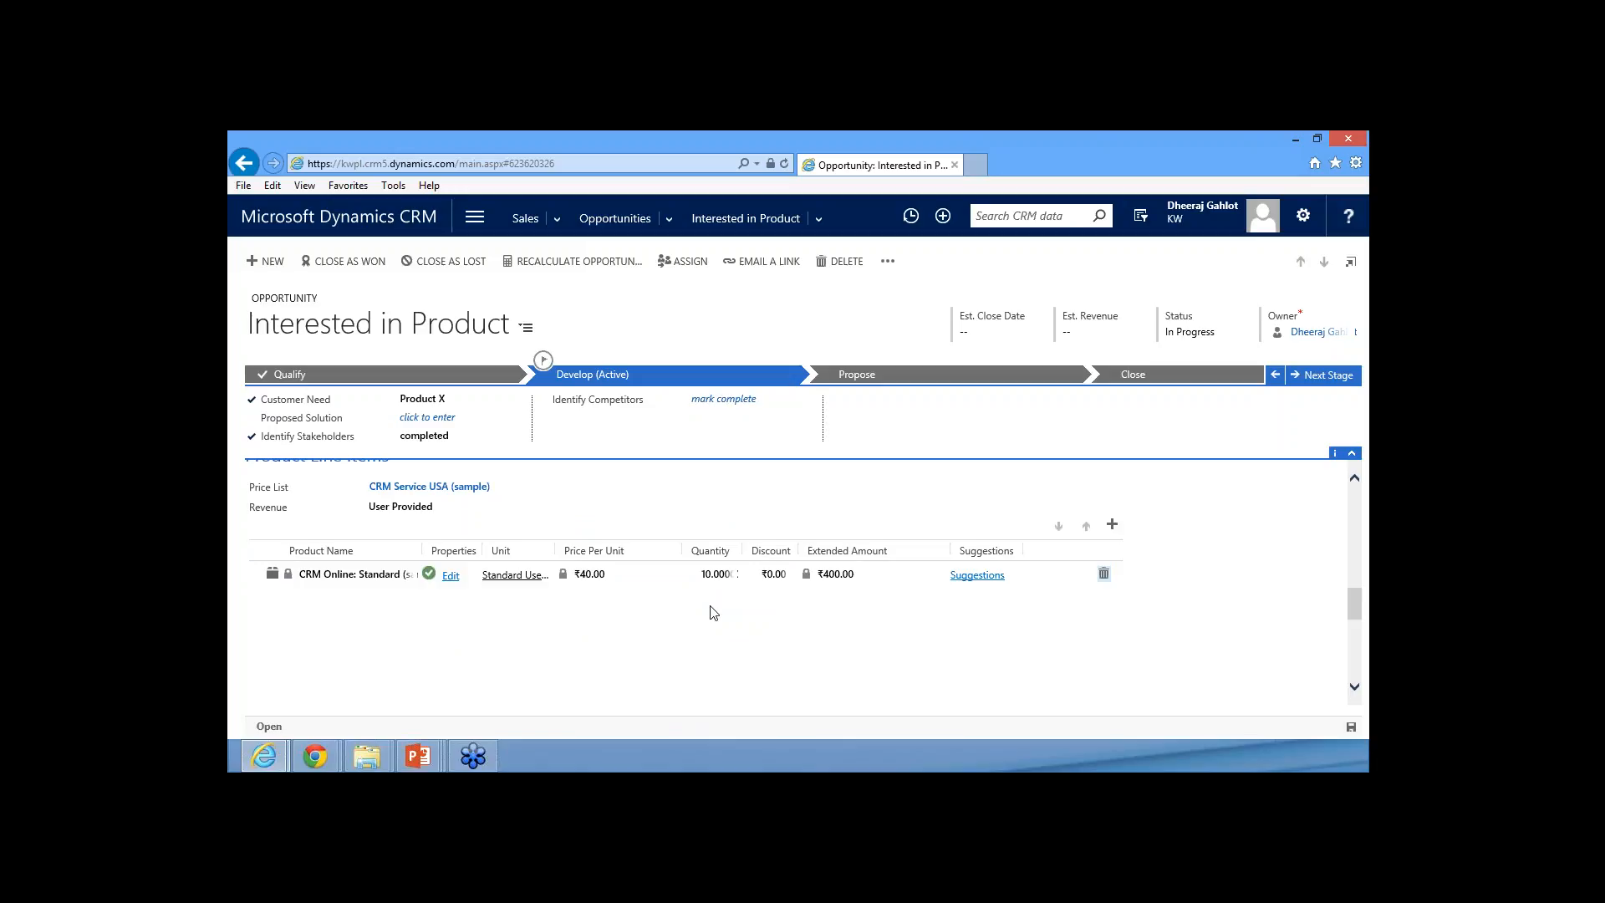
Switch the opportunity's revenue to System Calculated and save the record
scroll(713, 612, "down", 1)
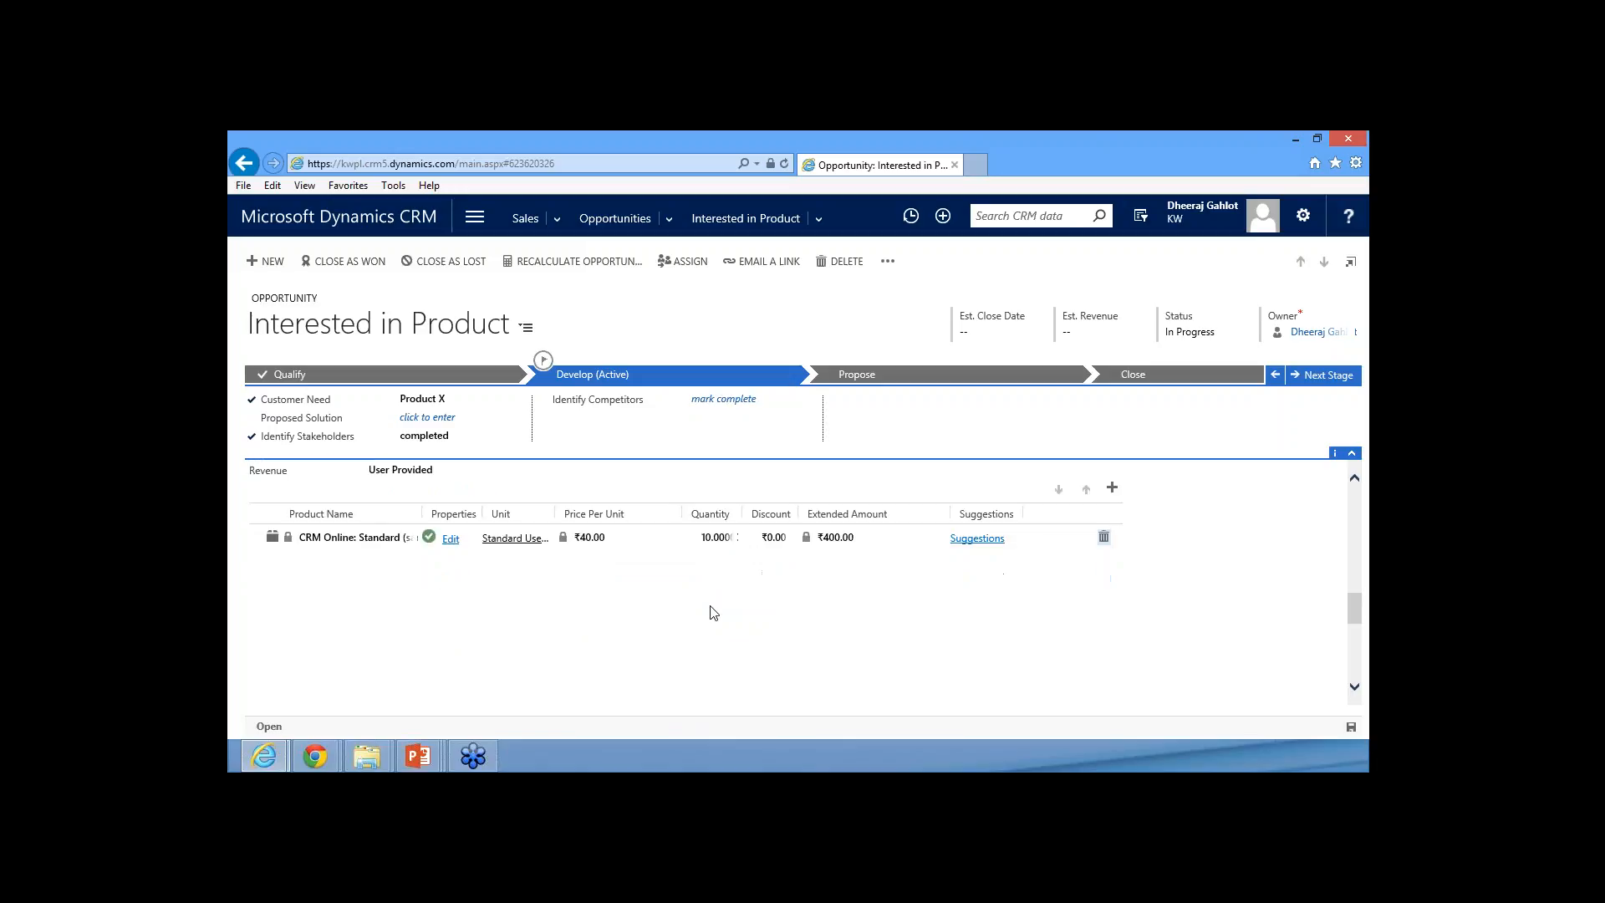
scroll(713, 613, "up", 3)
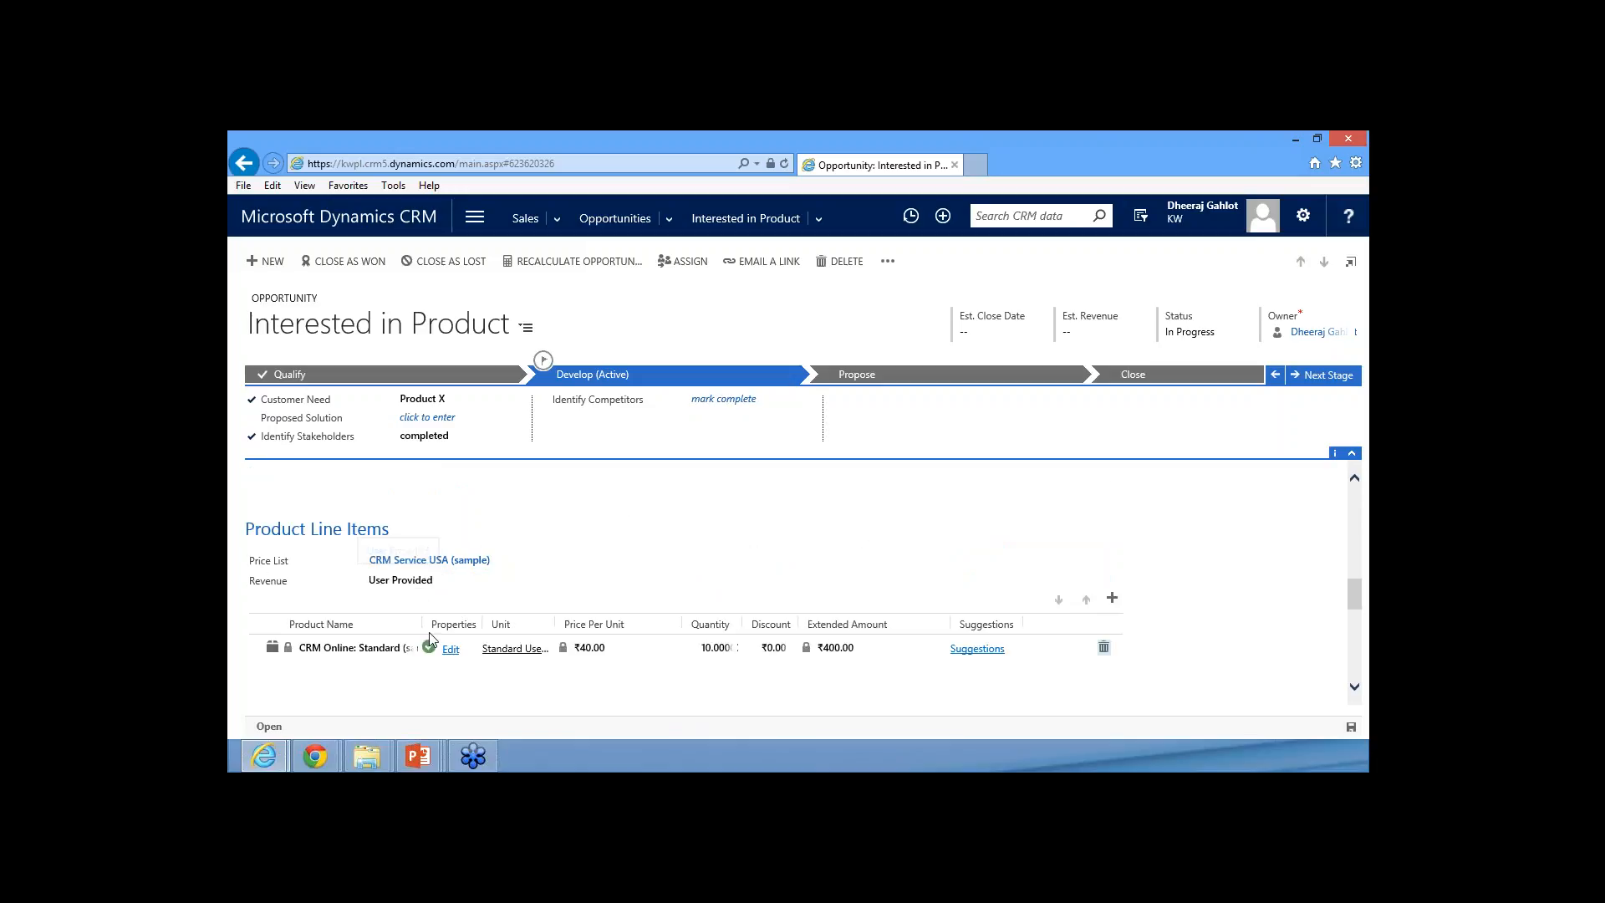
left_click(416, 588)
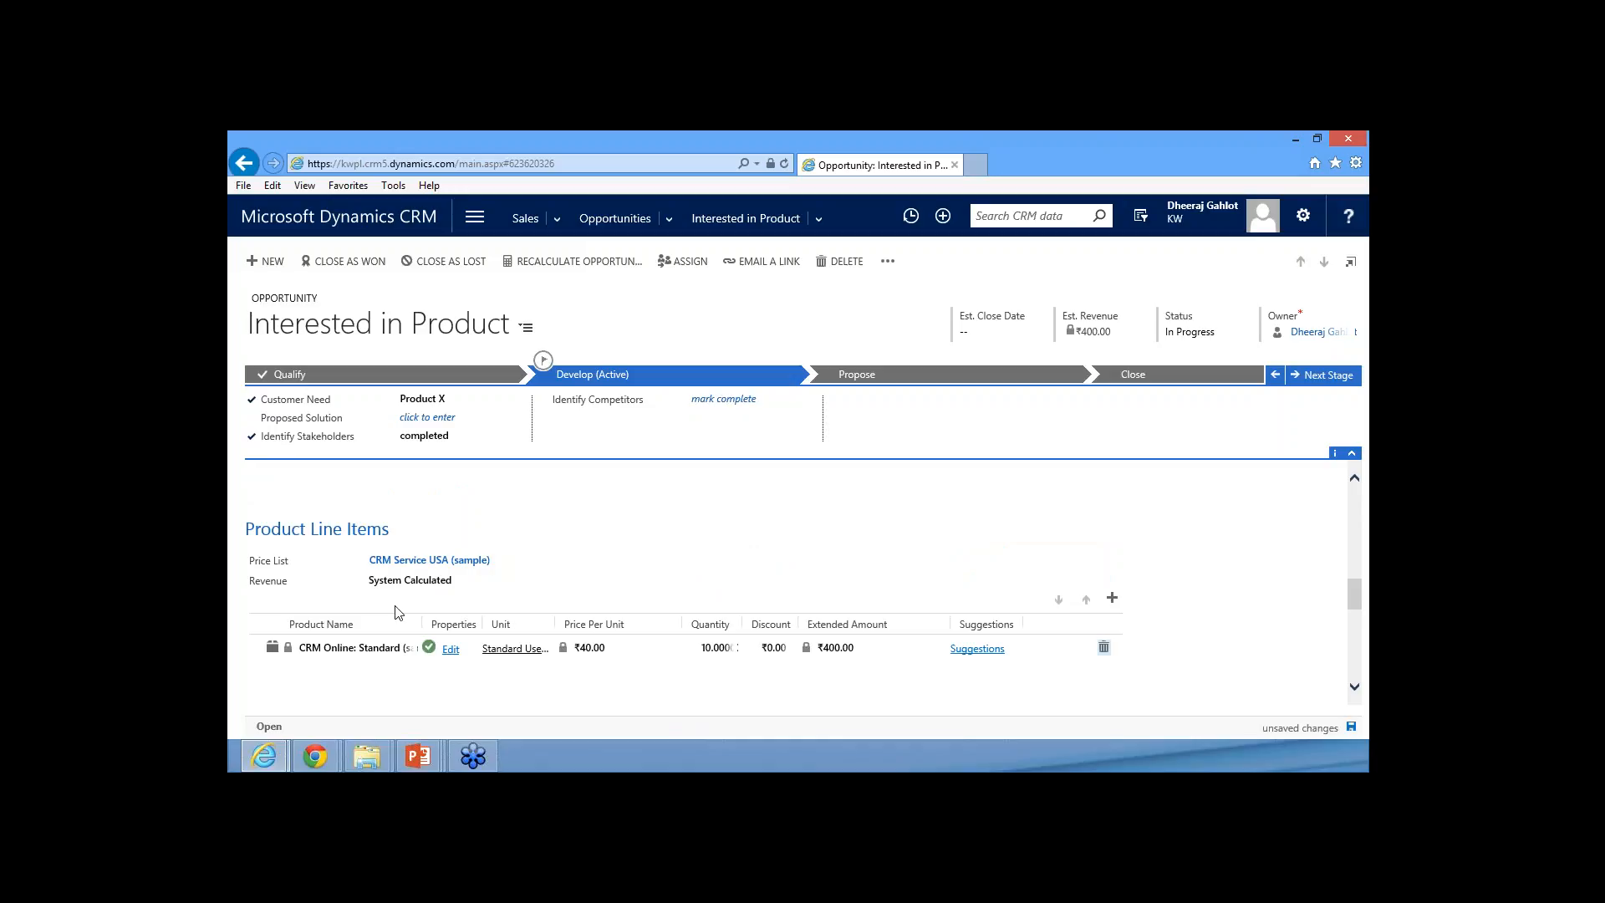
left_click(1351, 727)
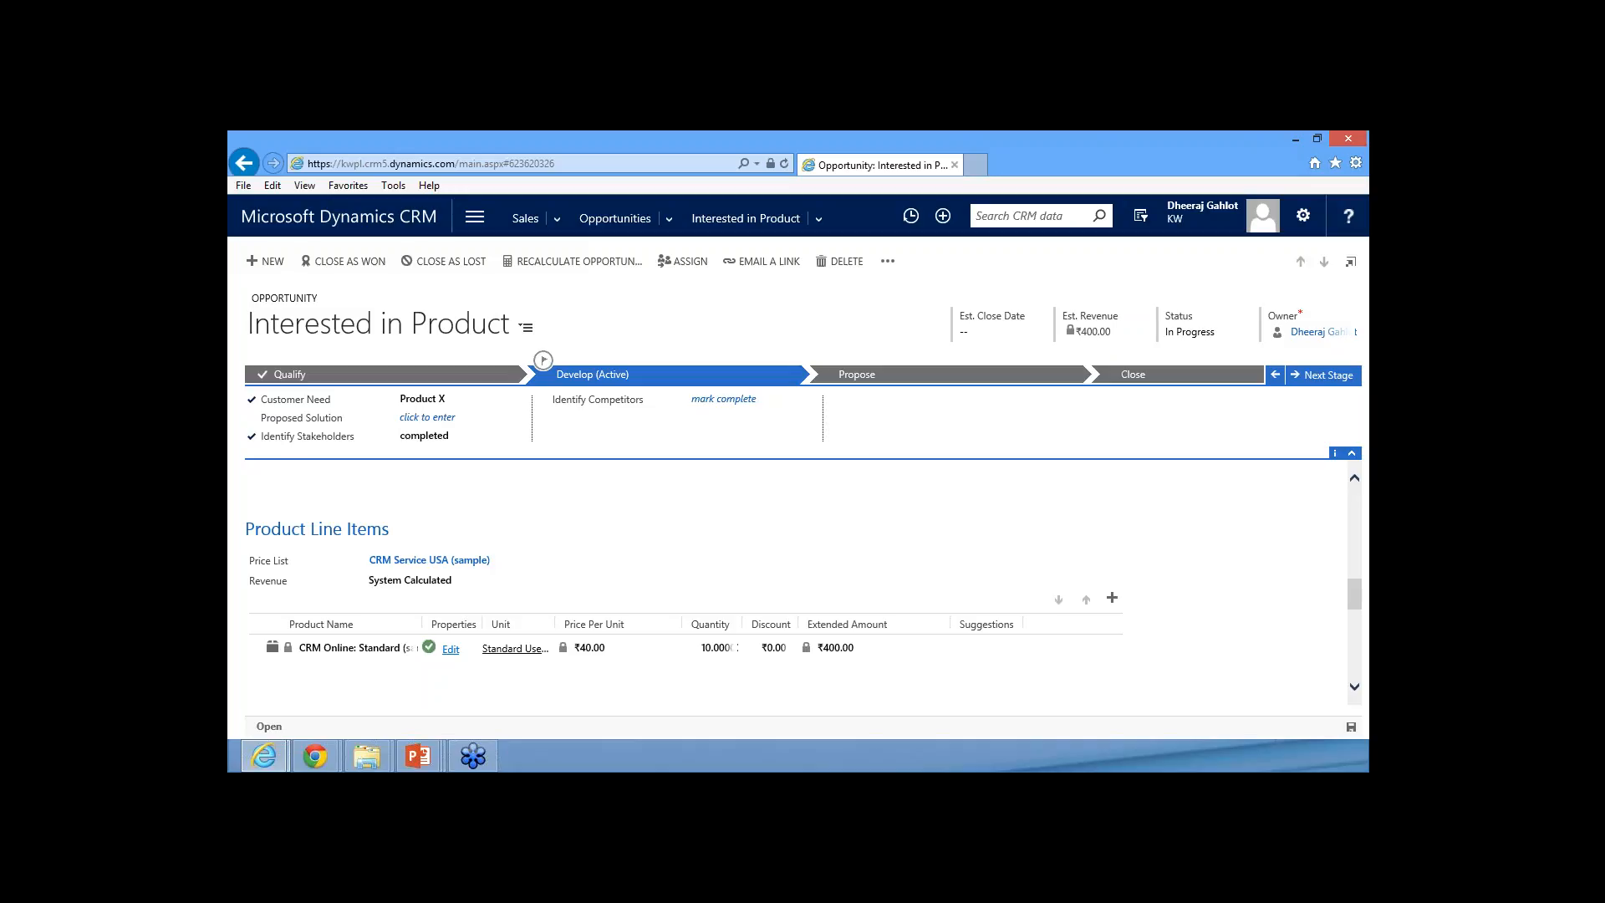
Review the opportunity's estimated revenue, the line item's unit price and extended amount, and the discount and total fields
mouse_move(1046, 340)
left_mouse_down()
mouse_move(1121, 338)
mouse_move(1041, 345)
left_mouse_up()
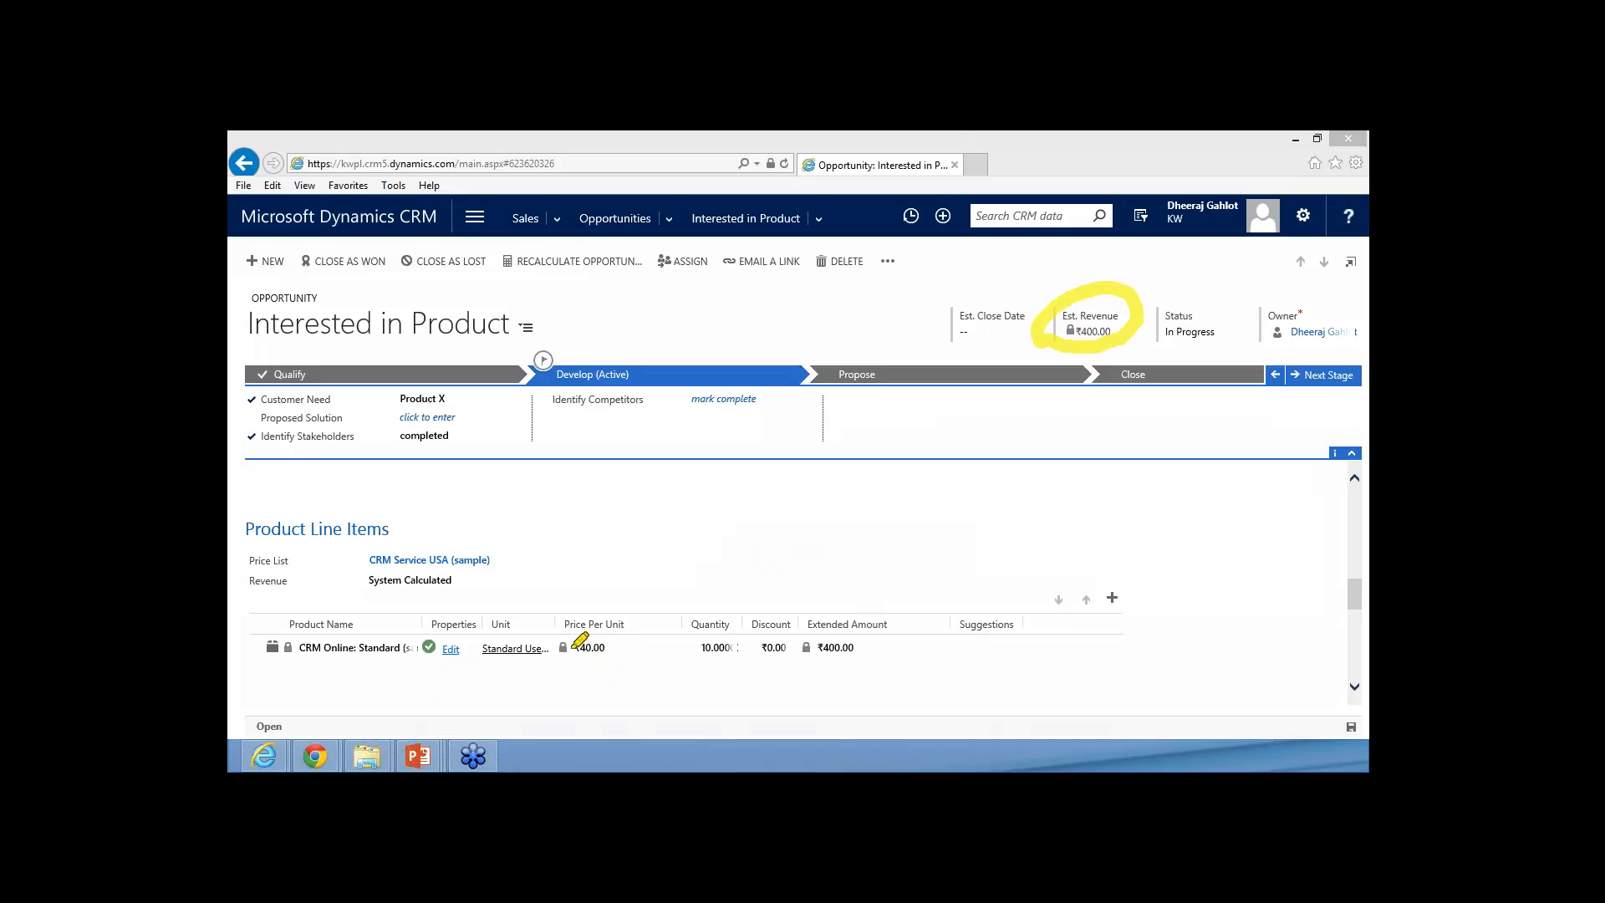
left_click_drag(573, 645, 577, 665)
left_click_drag(577, 647, 613, 647)
left_click(999, 483)
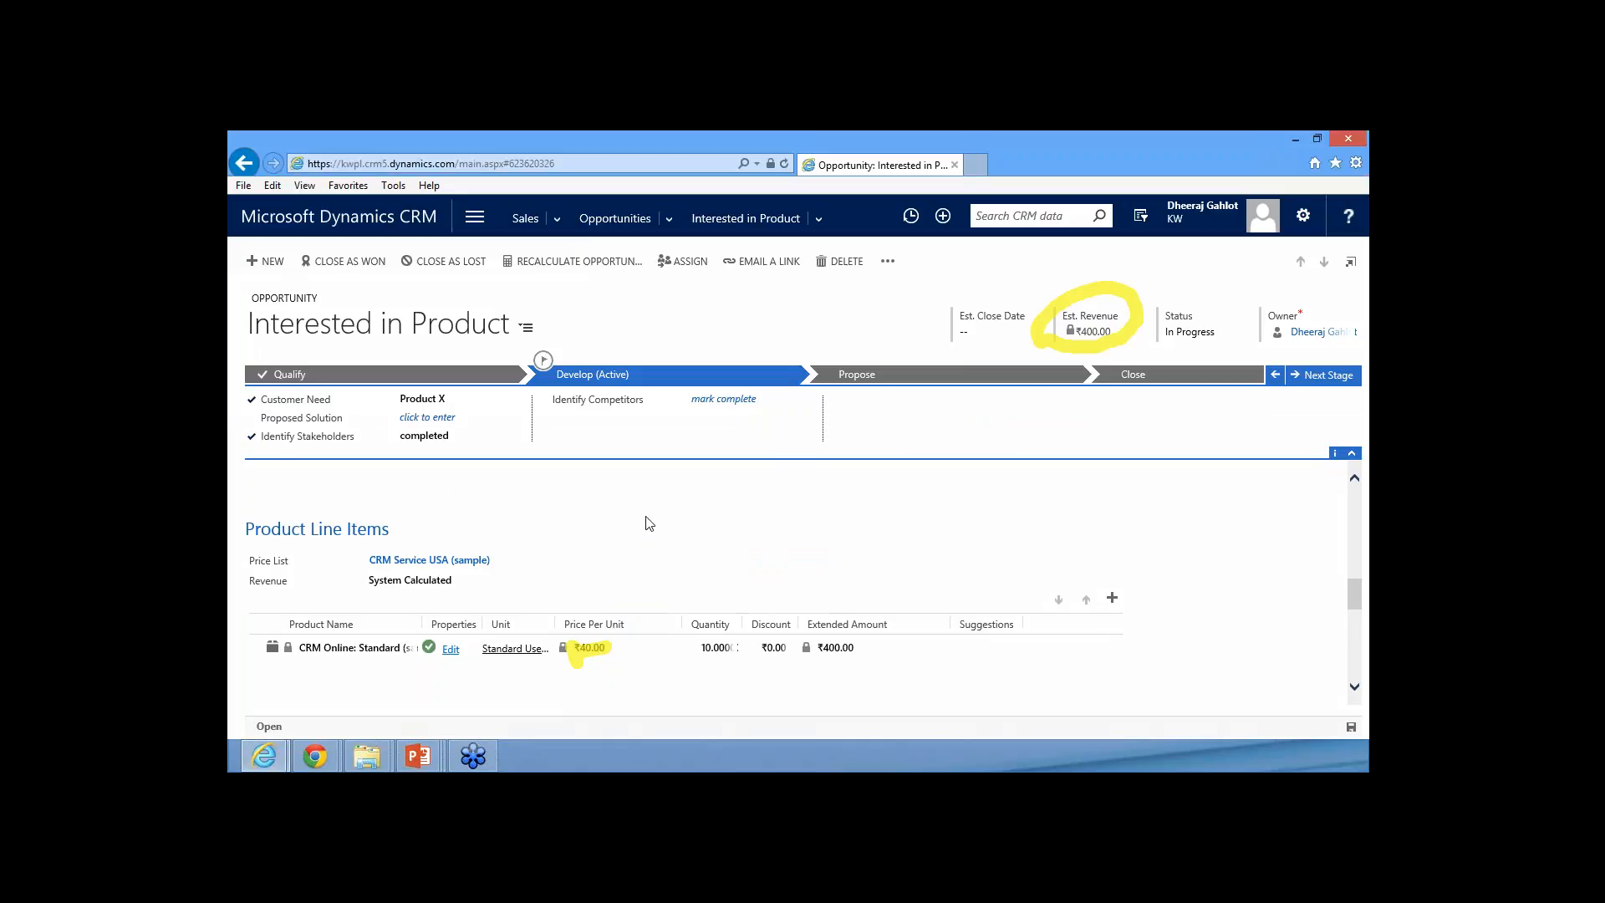
scroll(635, 532, "down", 1)
scroll(633, 539, "up", 3)
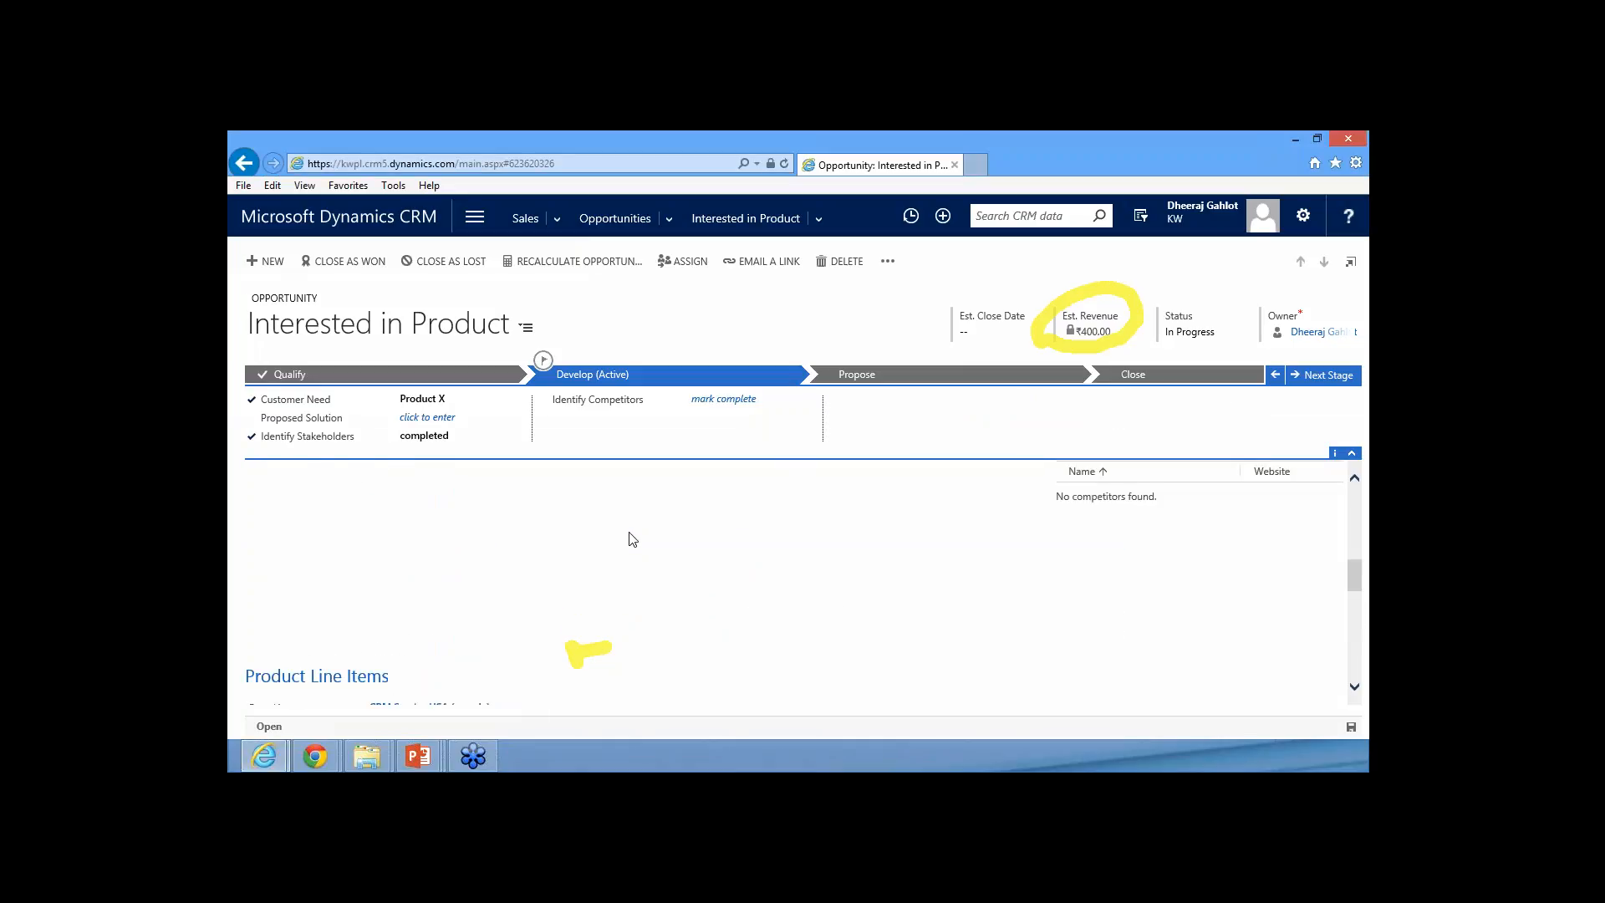
scroll(632, 539, "down", 2)
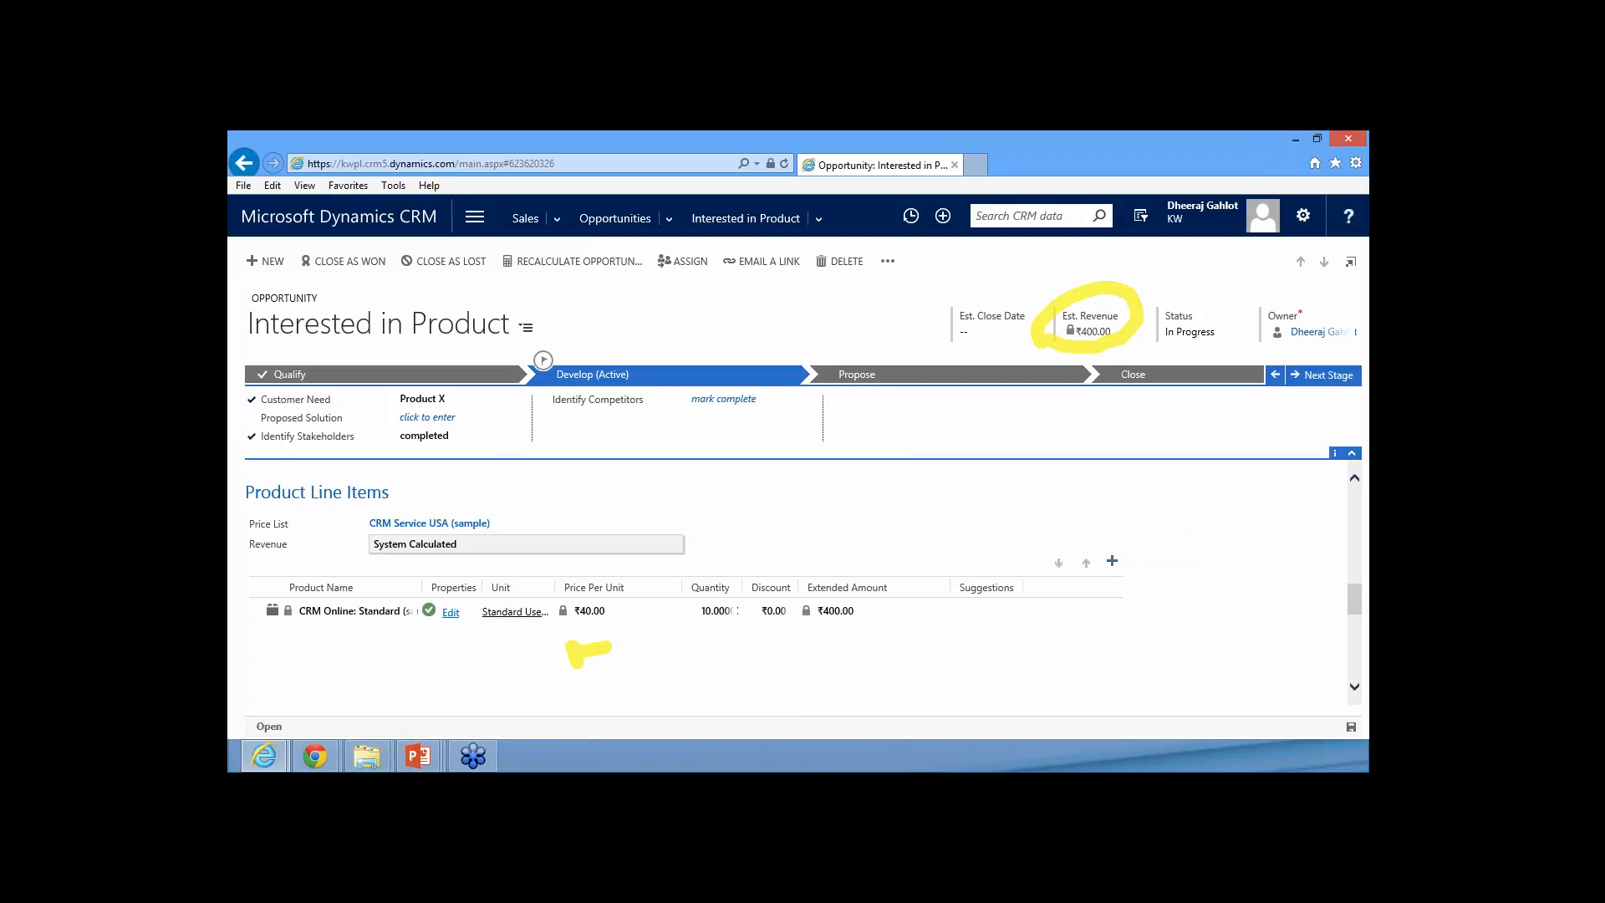
scroll(792, 566, "down", 1)
scroll(792, 567, "down", 5)
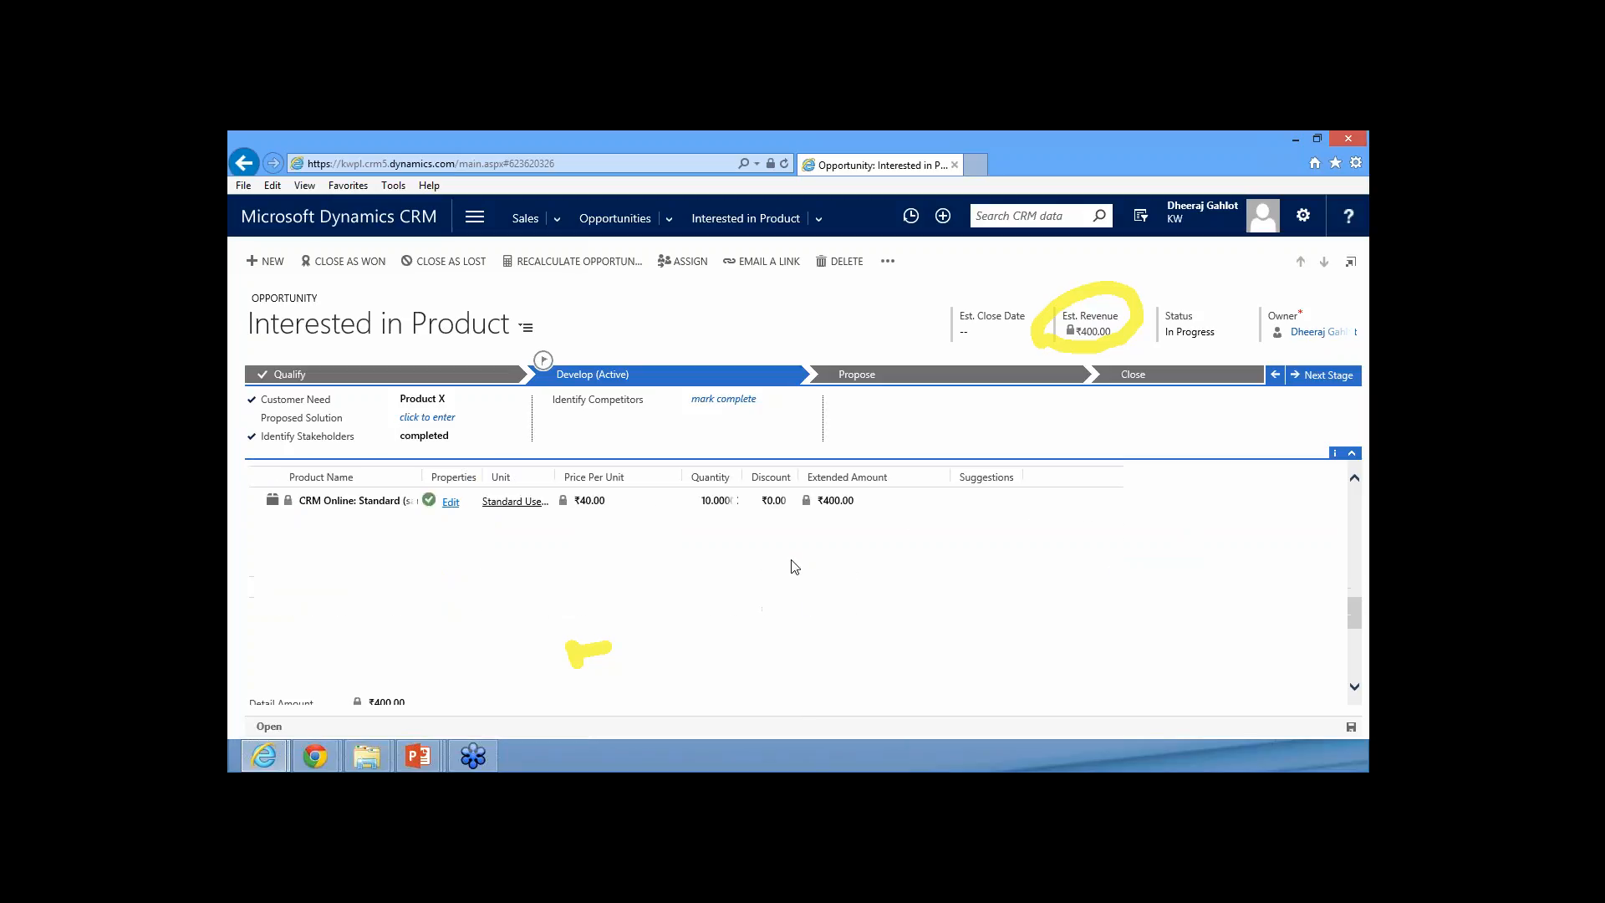
scroll(792, 567, "up", 1)
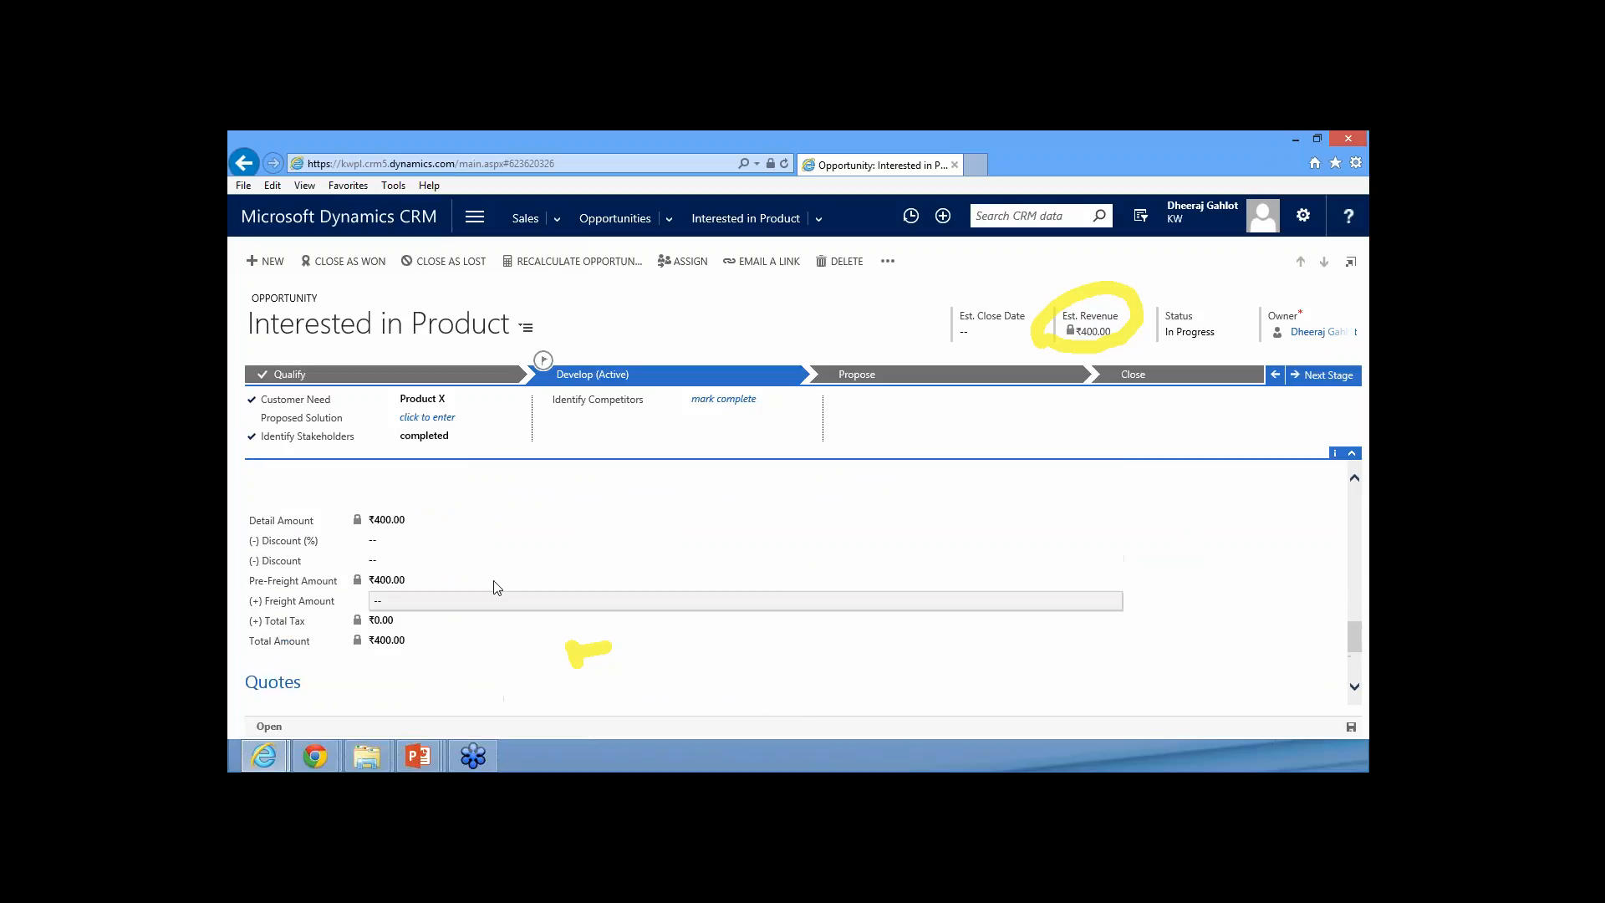
left_click(419, 539)
scroll(920, 569, "down", 5)
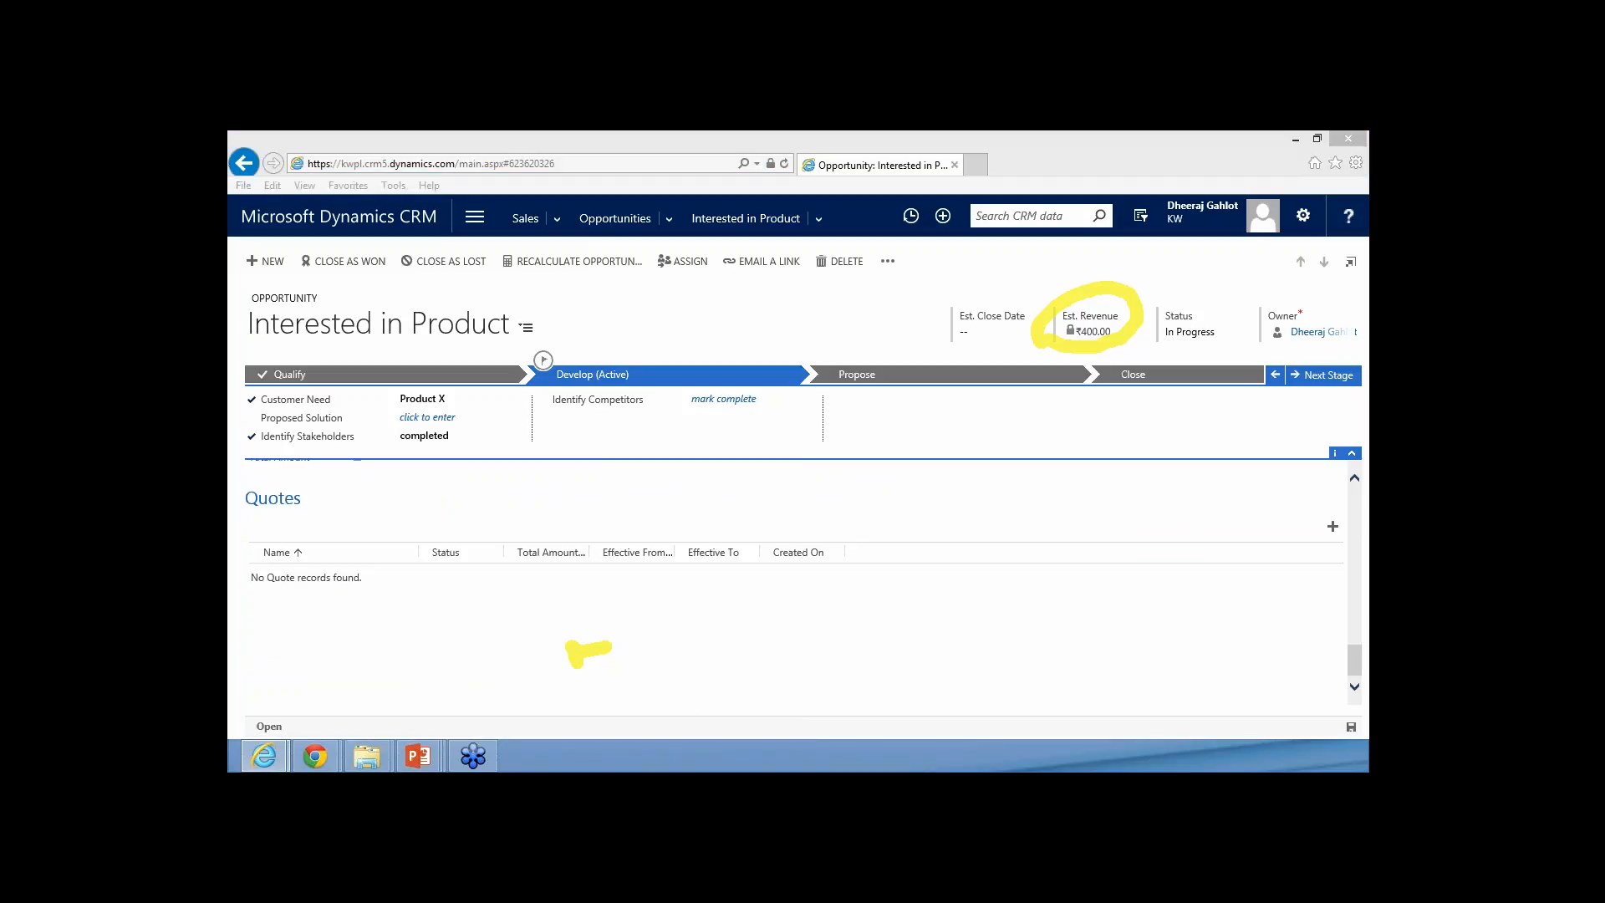
Create a quote from the opportunity's Quotes section and always allow pop-ups from the CRM site
left_click(1367, 516)
left_click(1157, 538)
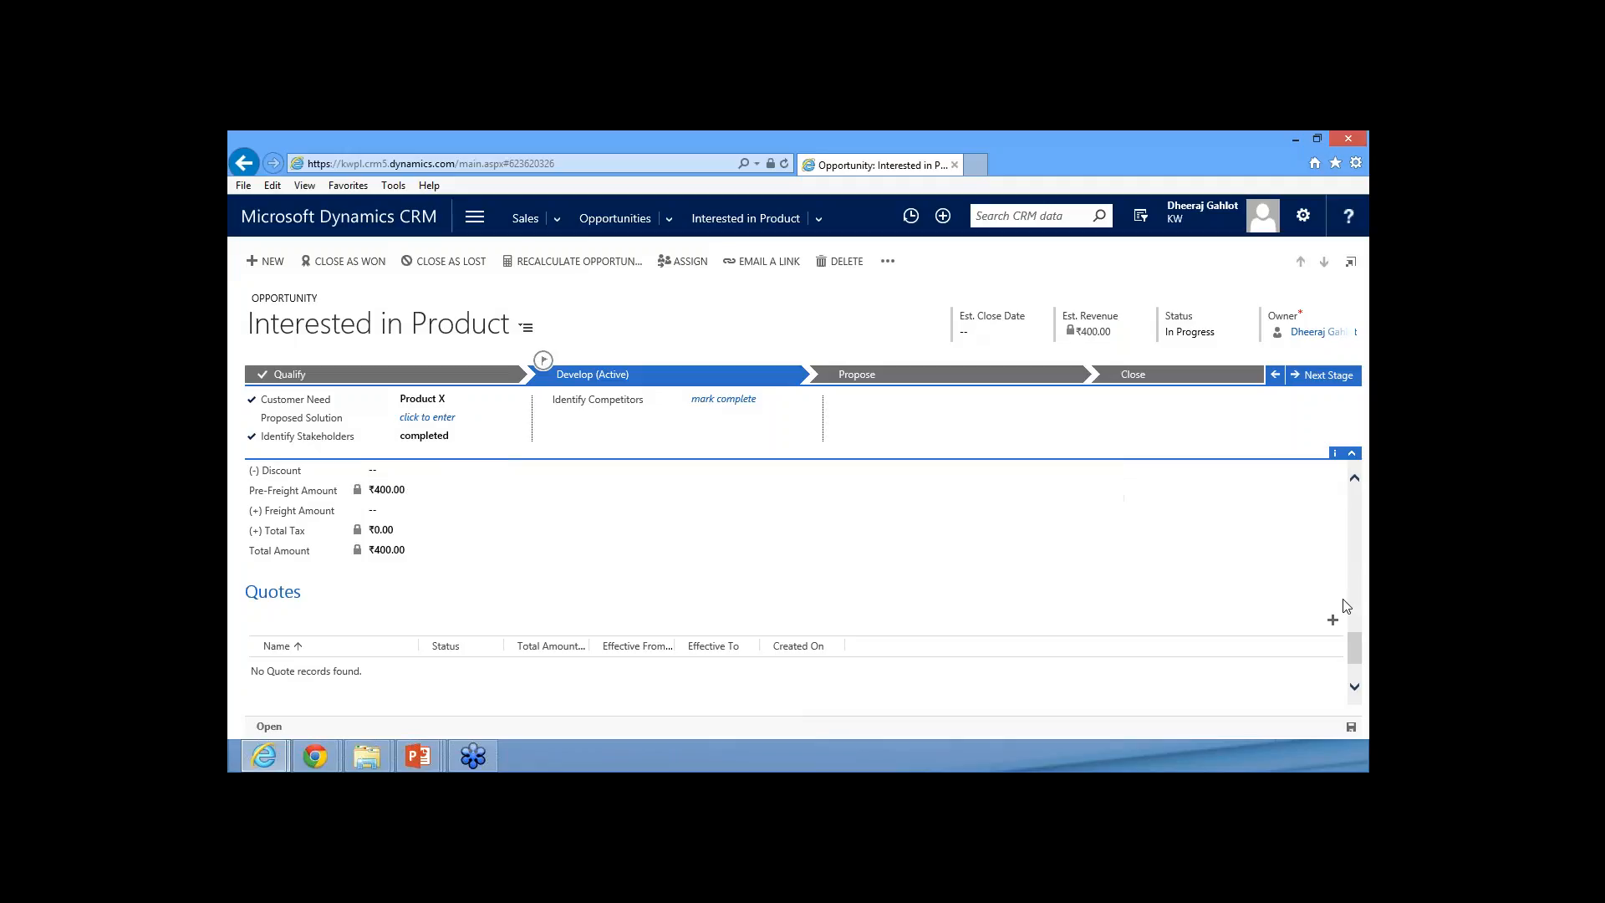
left_click(1332, 620)
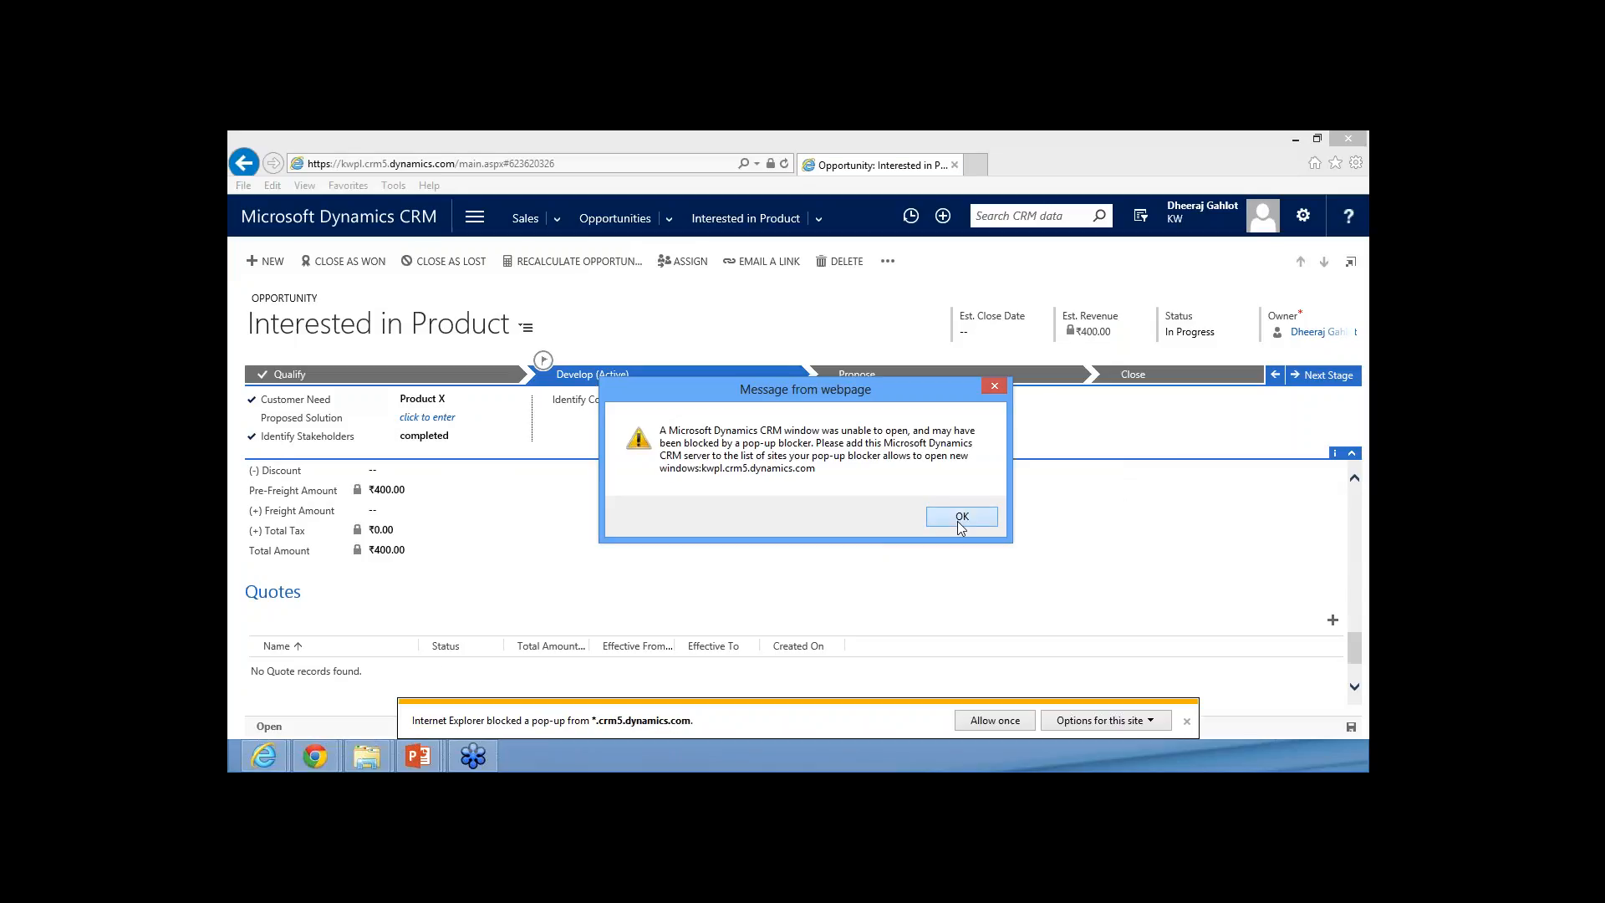
left_click(959, 519)
left_click(1125, 724)
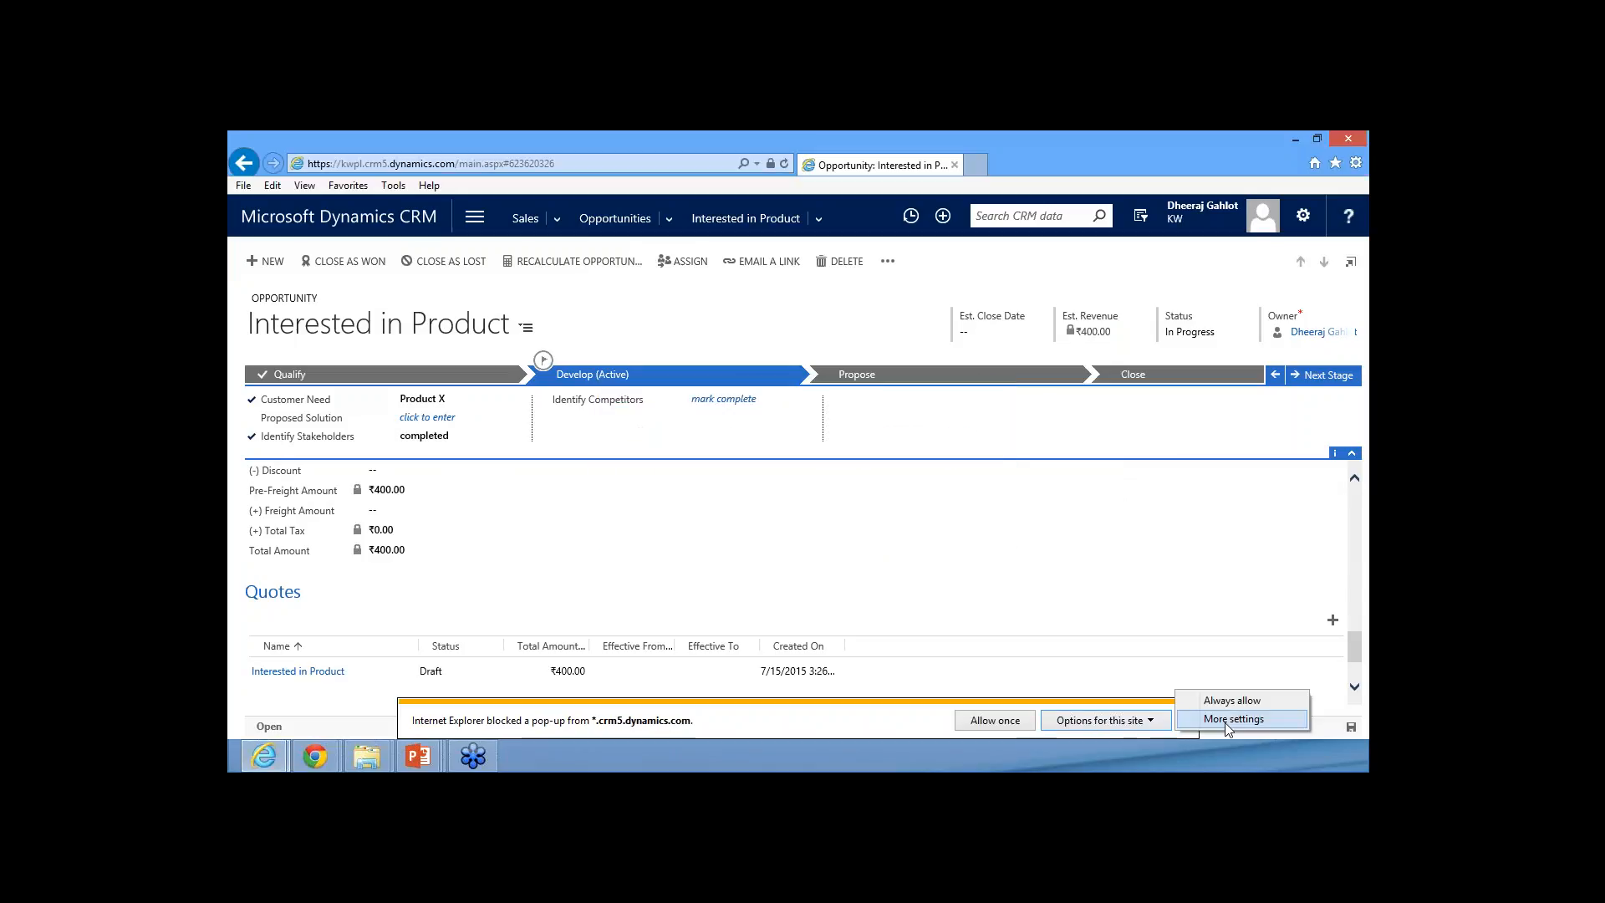
left_click(1220, 702)
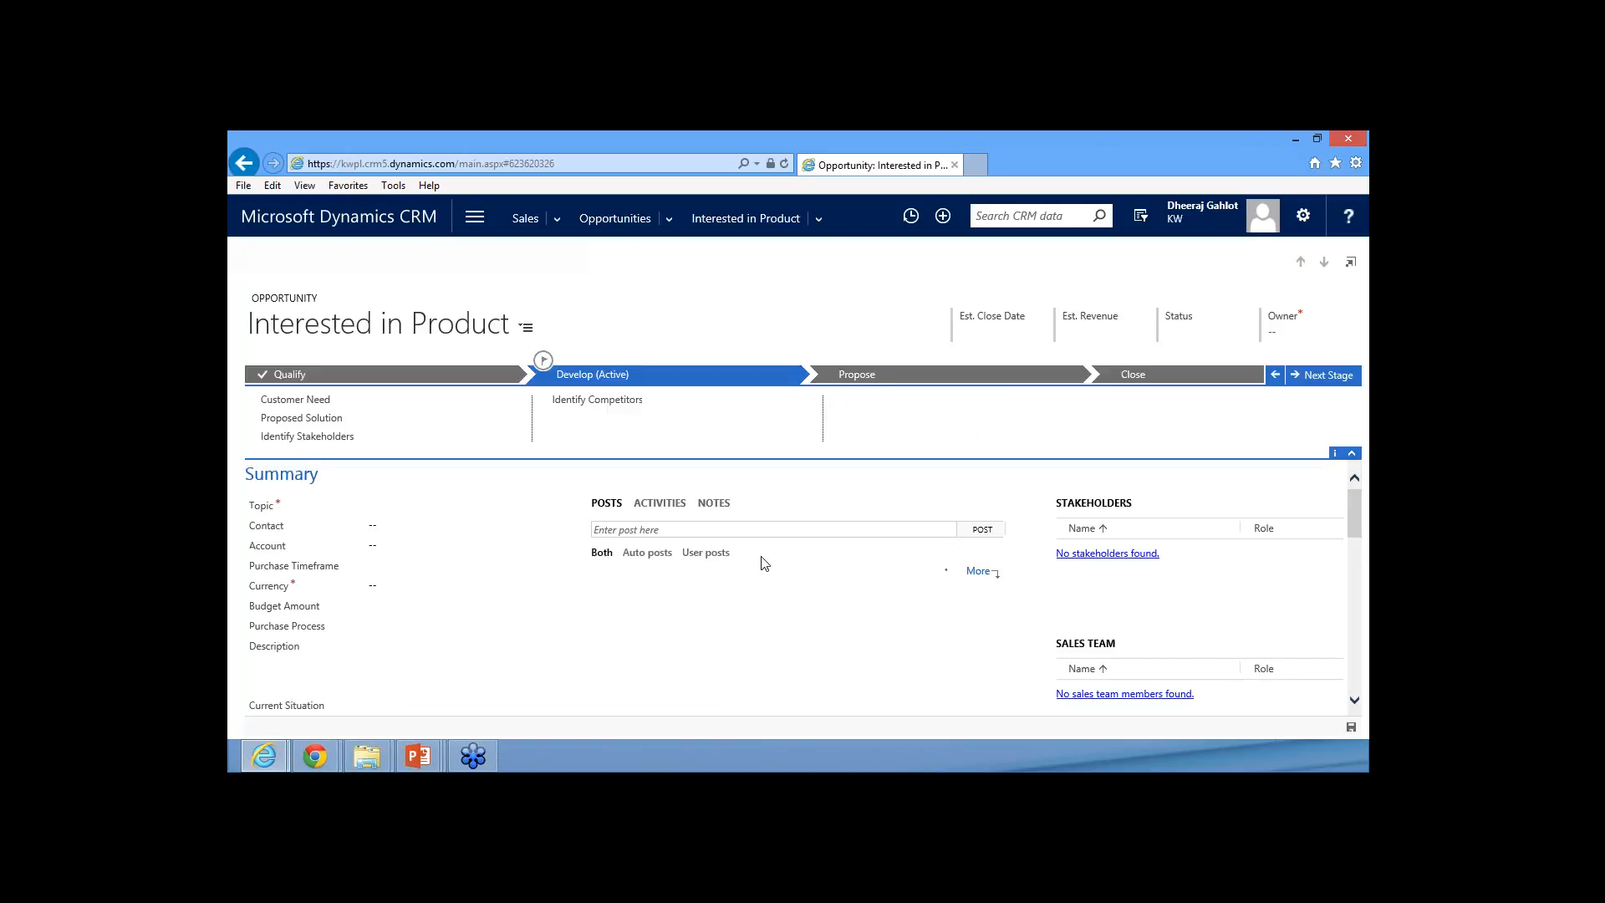
Open the draft quote Interested in Product from the opportunity's Quotes section
scroll(741, 577, "down", 15)
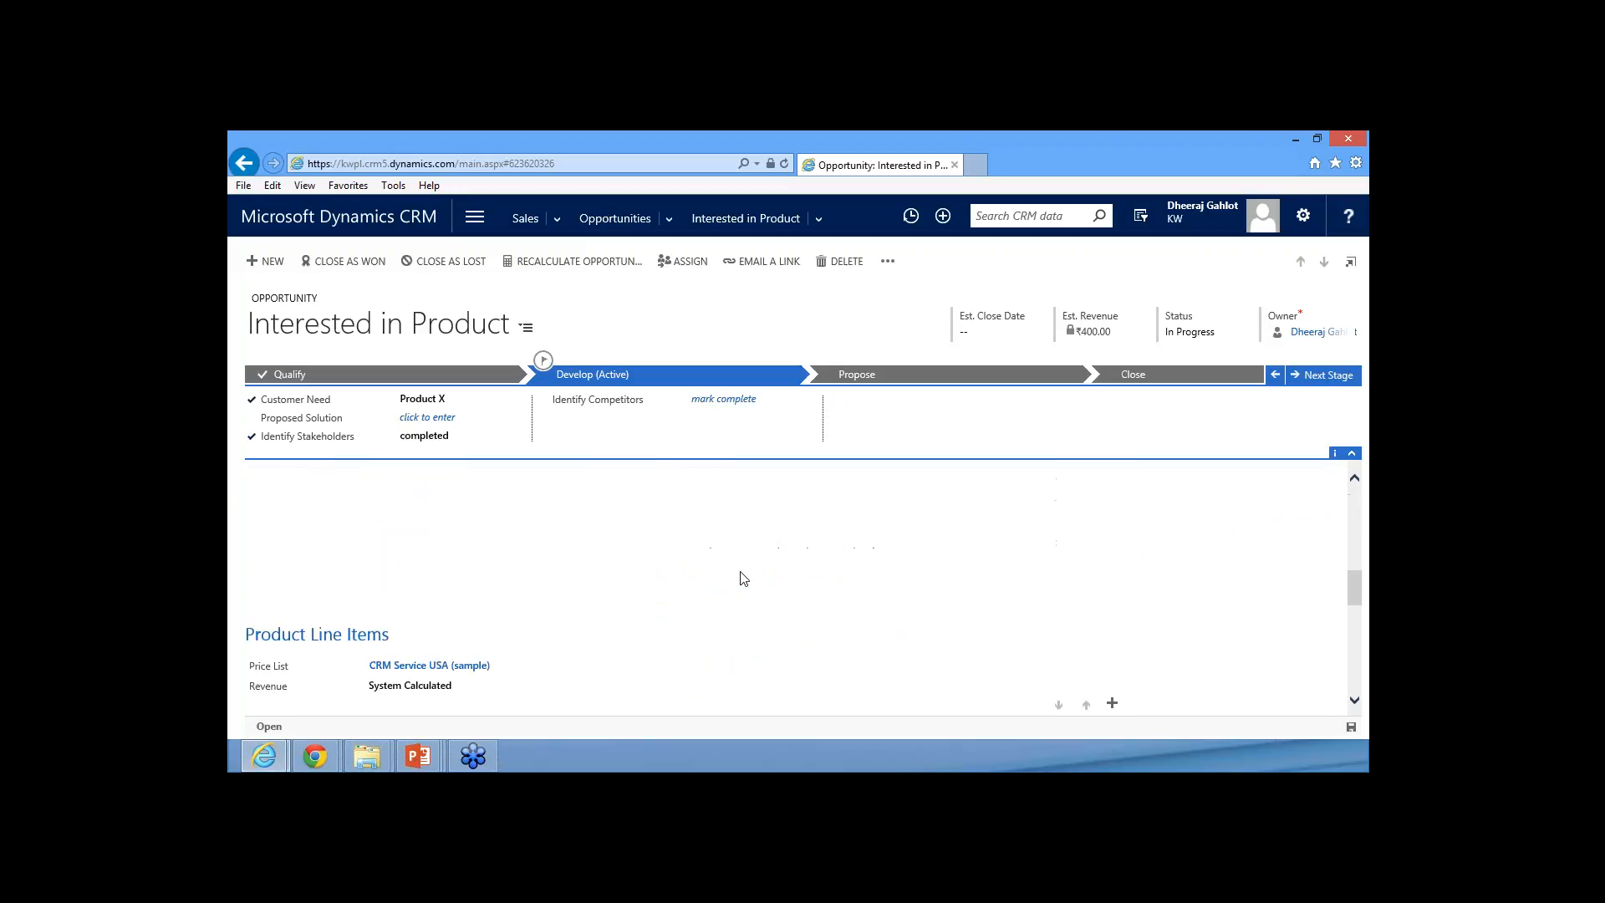
scroll(743, 578, "down", 3)
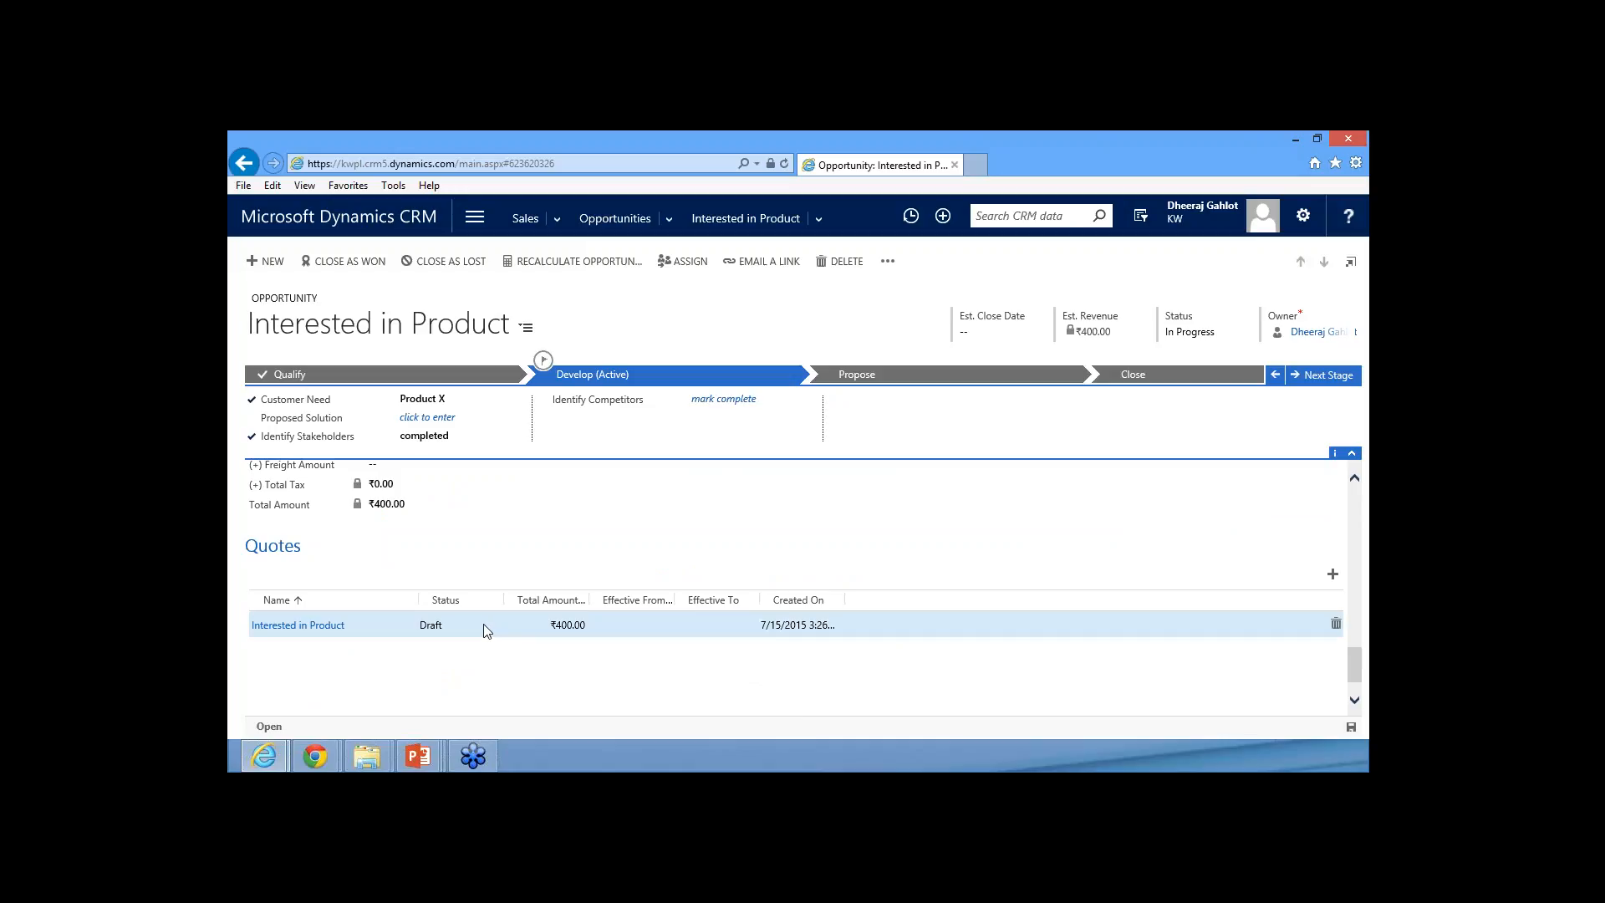
left_click(370, 622)
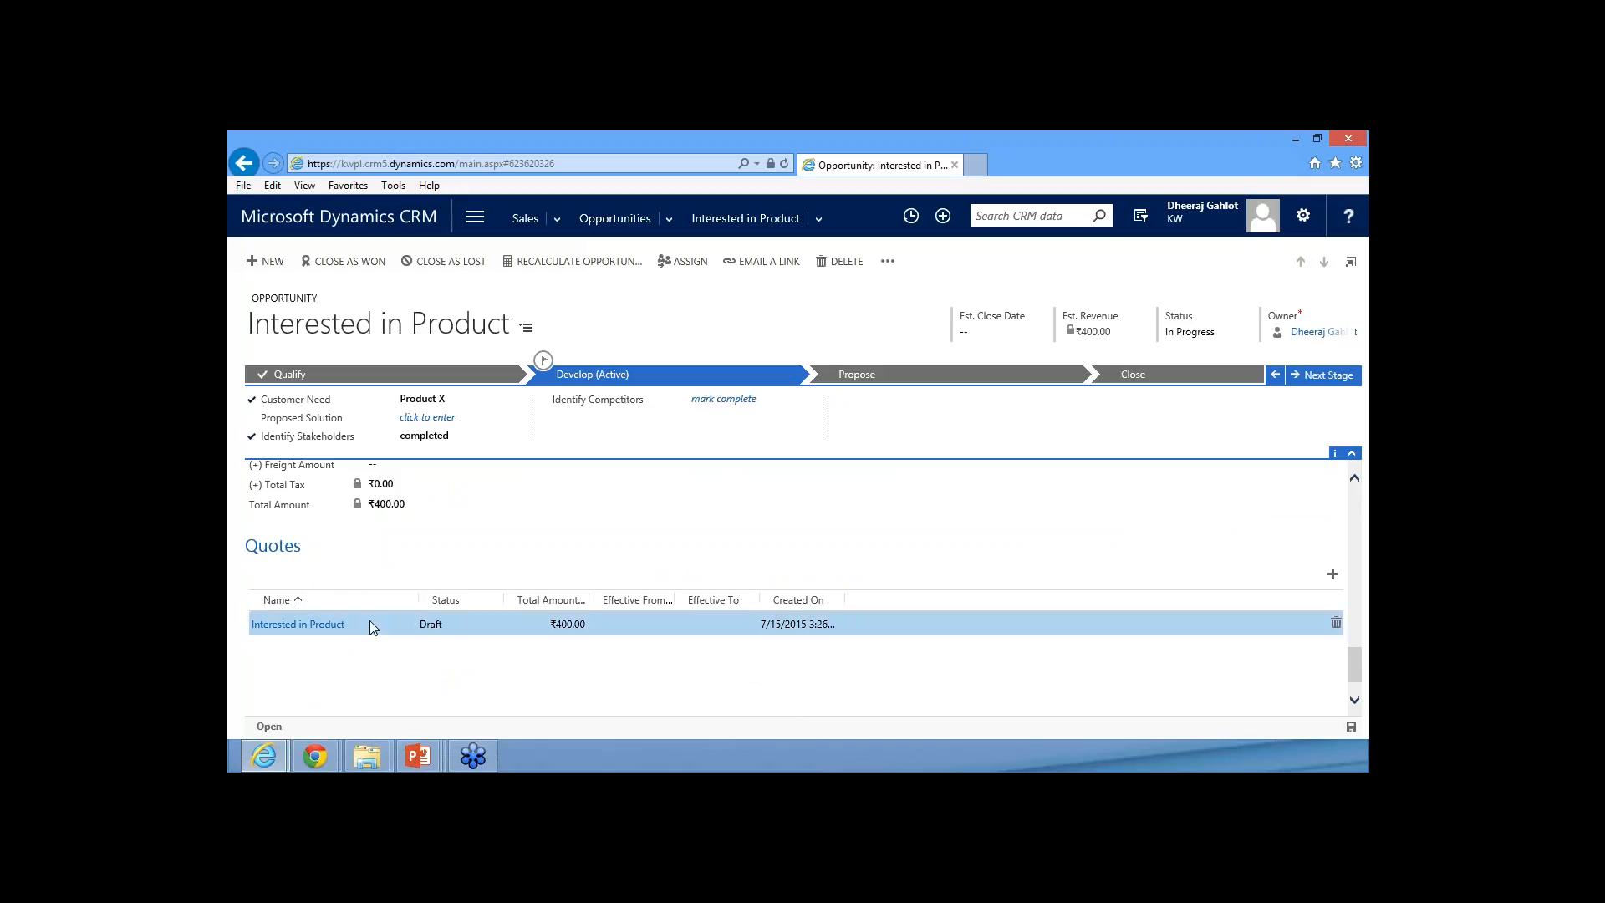
left_click(299, 625)
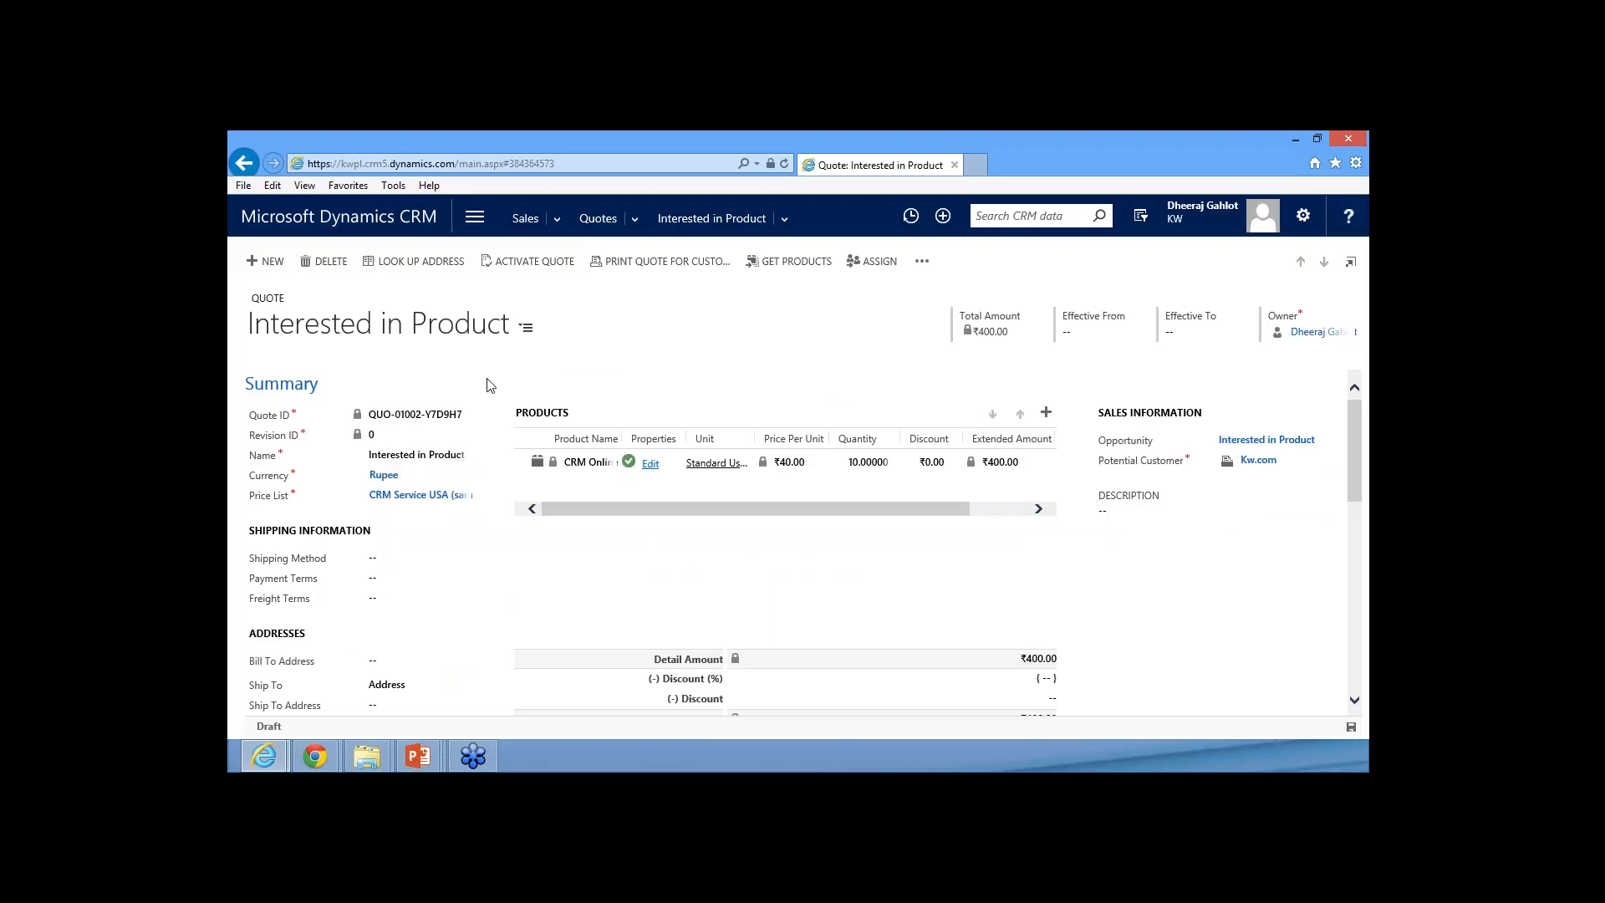
Check the product line of the draft quote and activate the quote
left_click(805, 470)
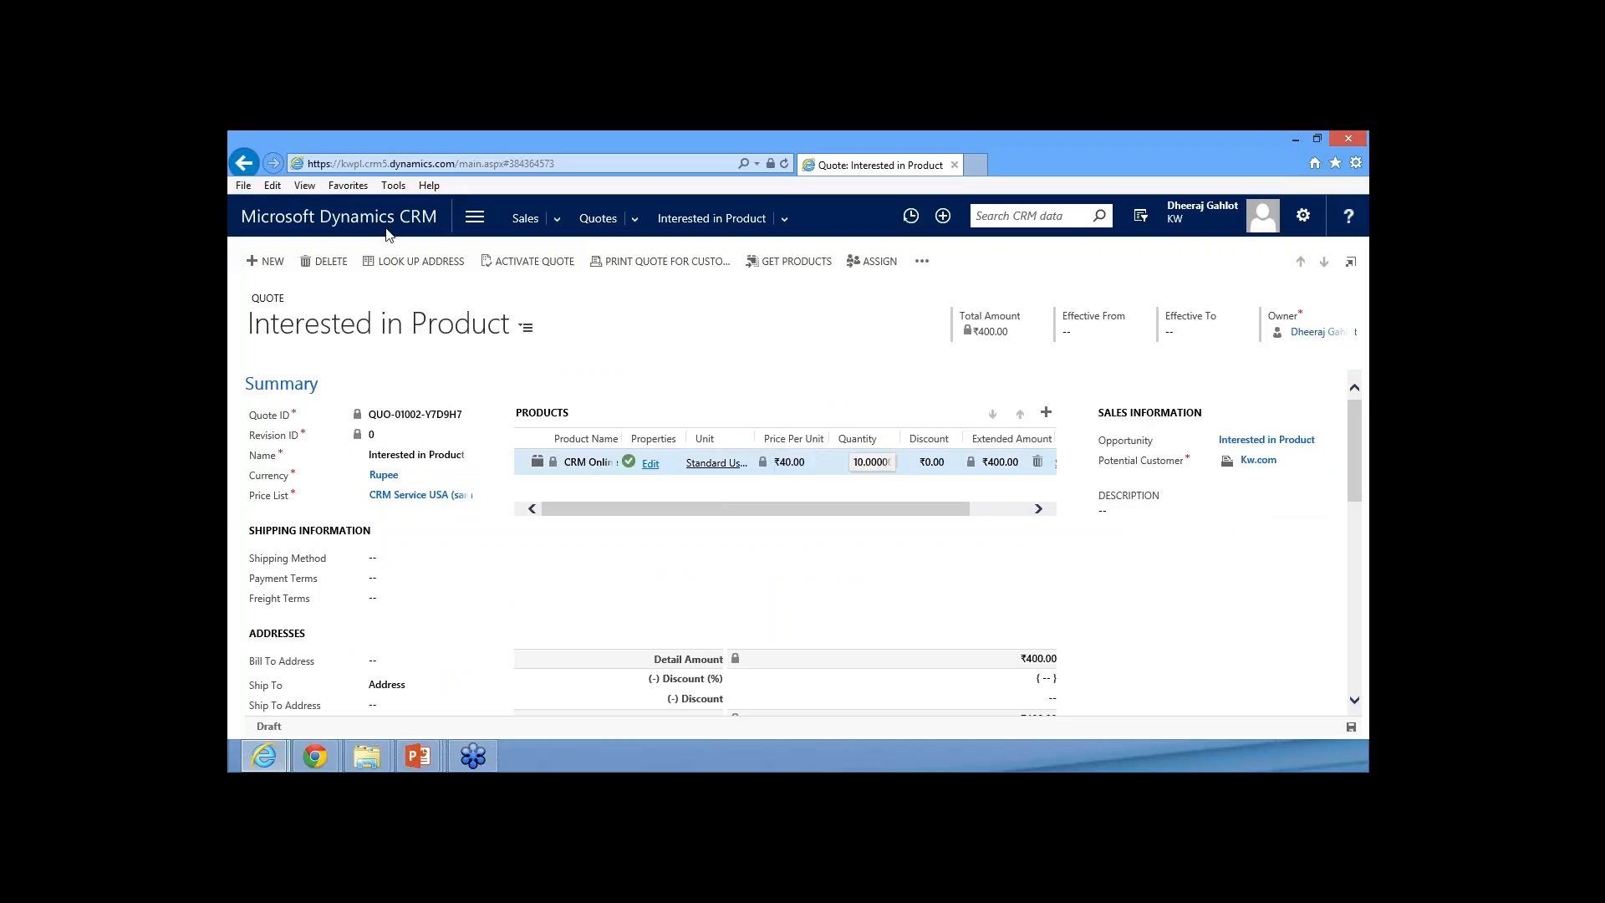
left_click(608, 365)
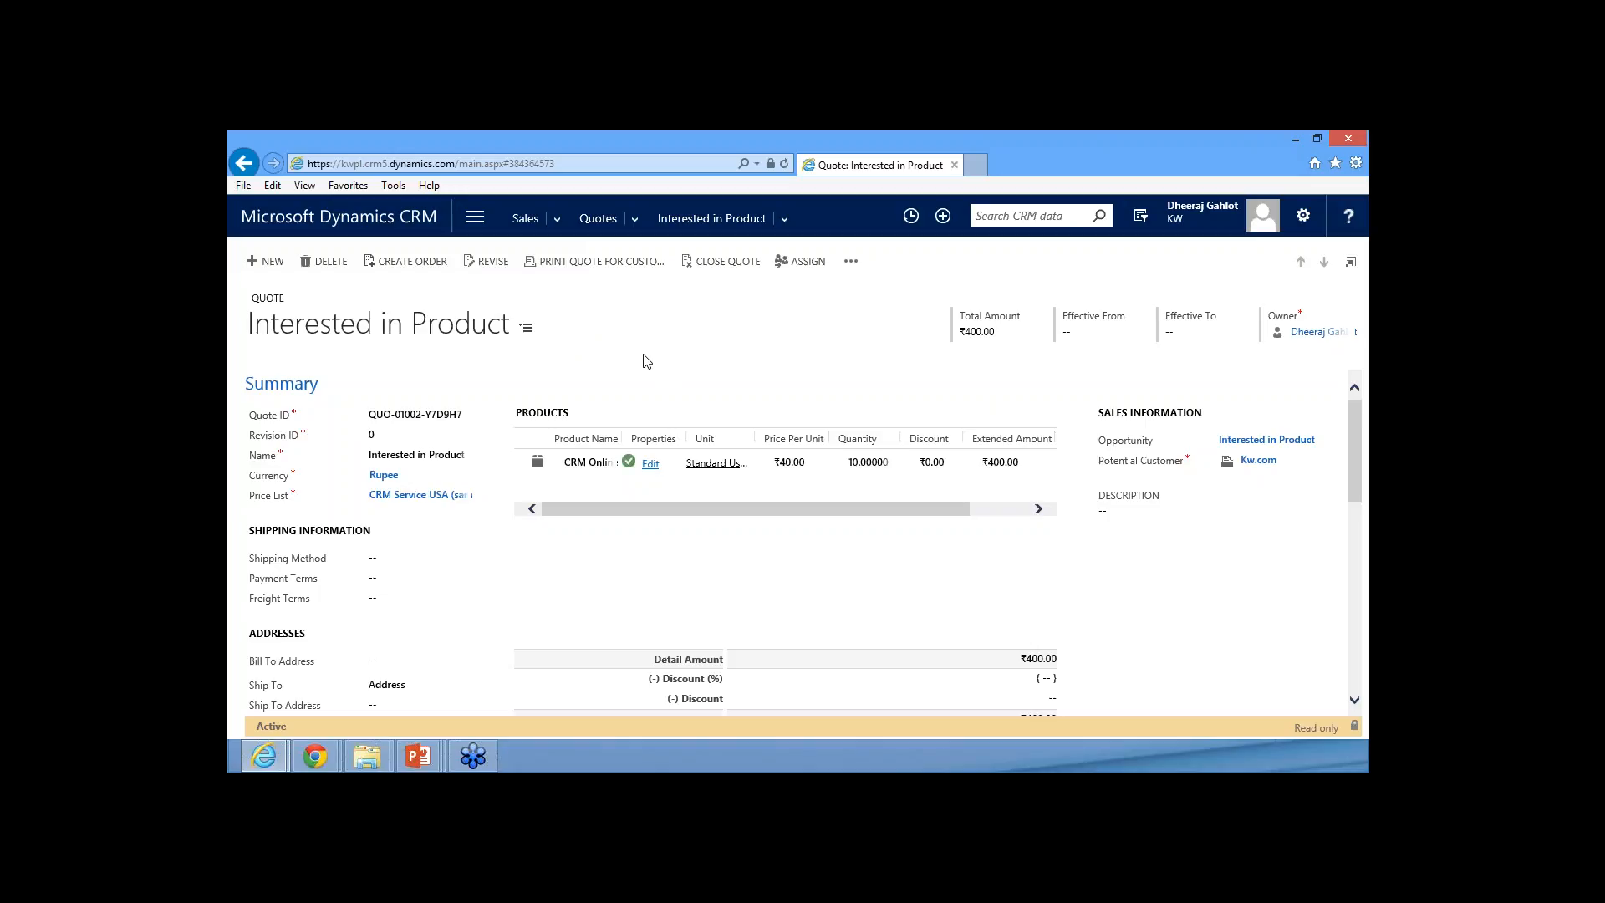
Revise the active quote, set its overall discount percentage to 5, and save the revision
mouse_move(1357, 436)
left_mouse_down()
mouse_move(1371, 601)
mouse_move(1355, 429)
left_mouse_up()
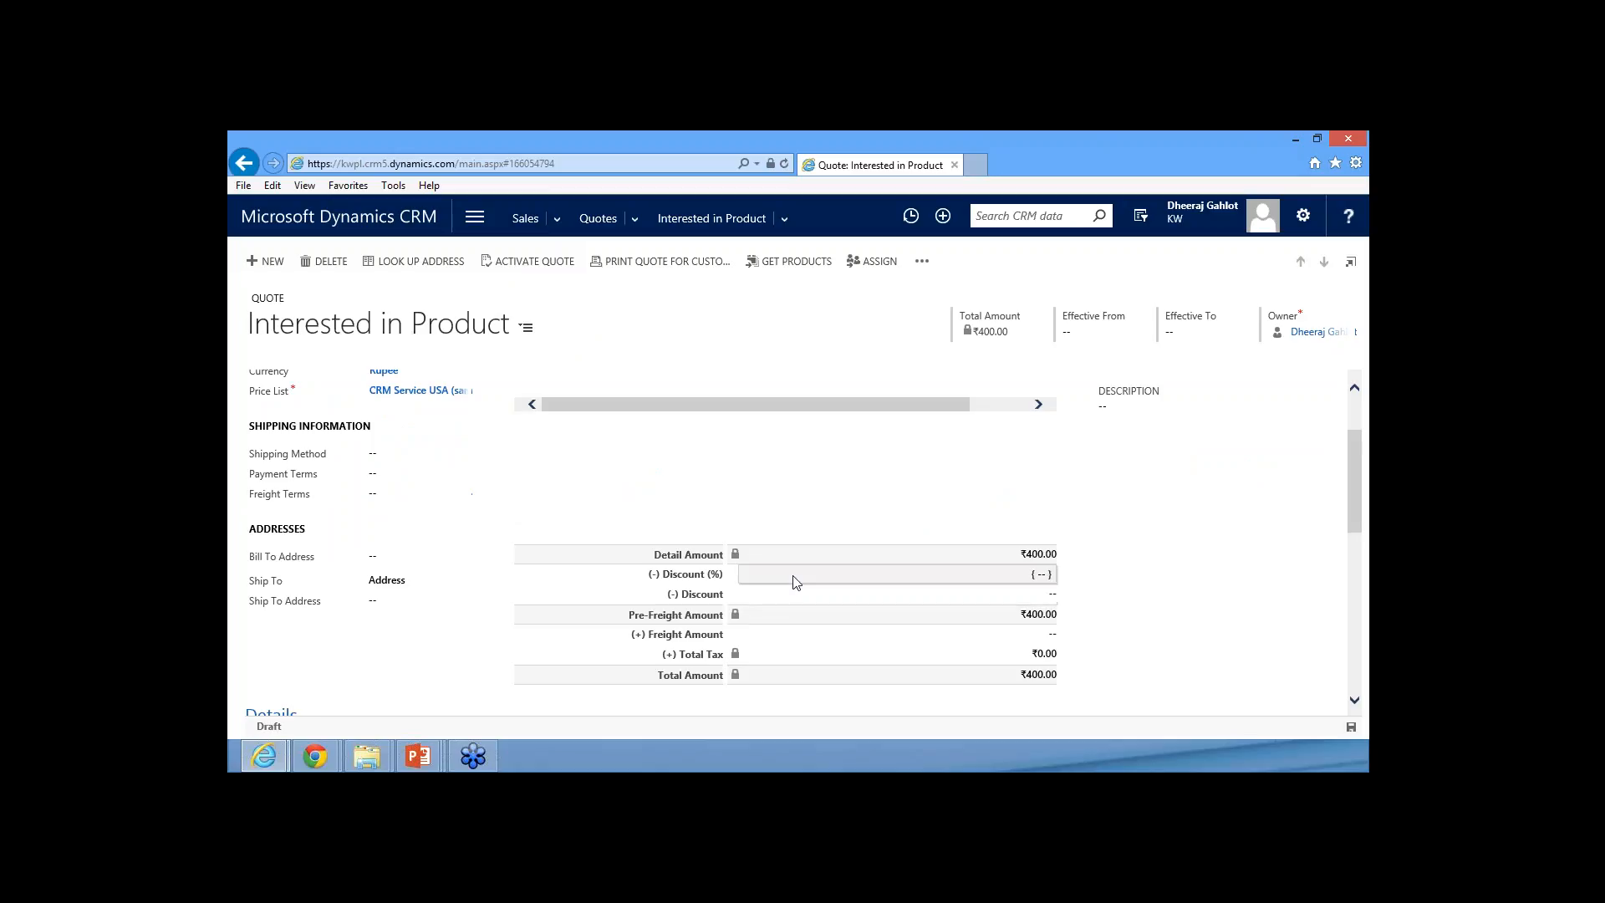
left_click(791, 576)
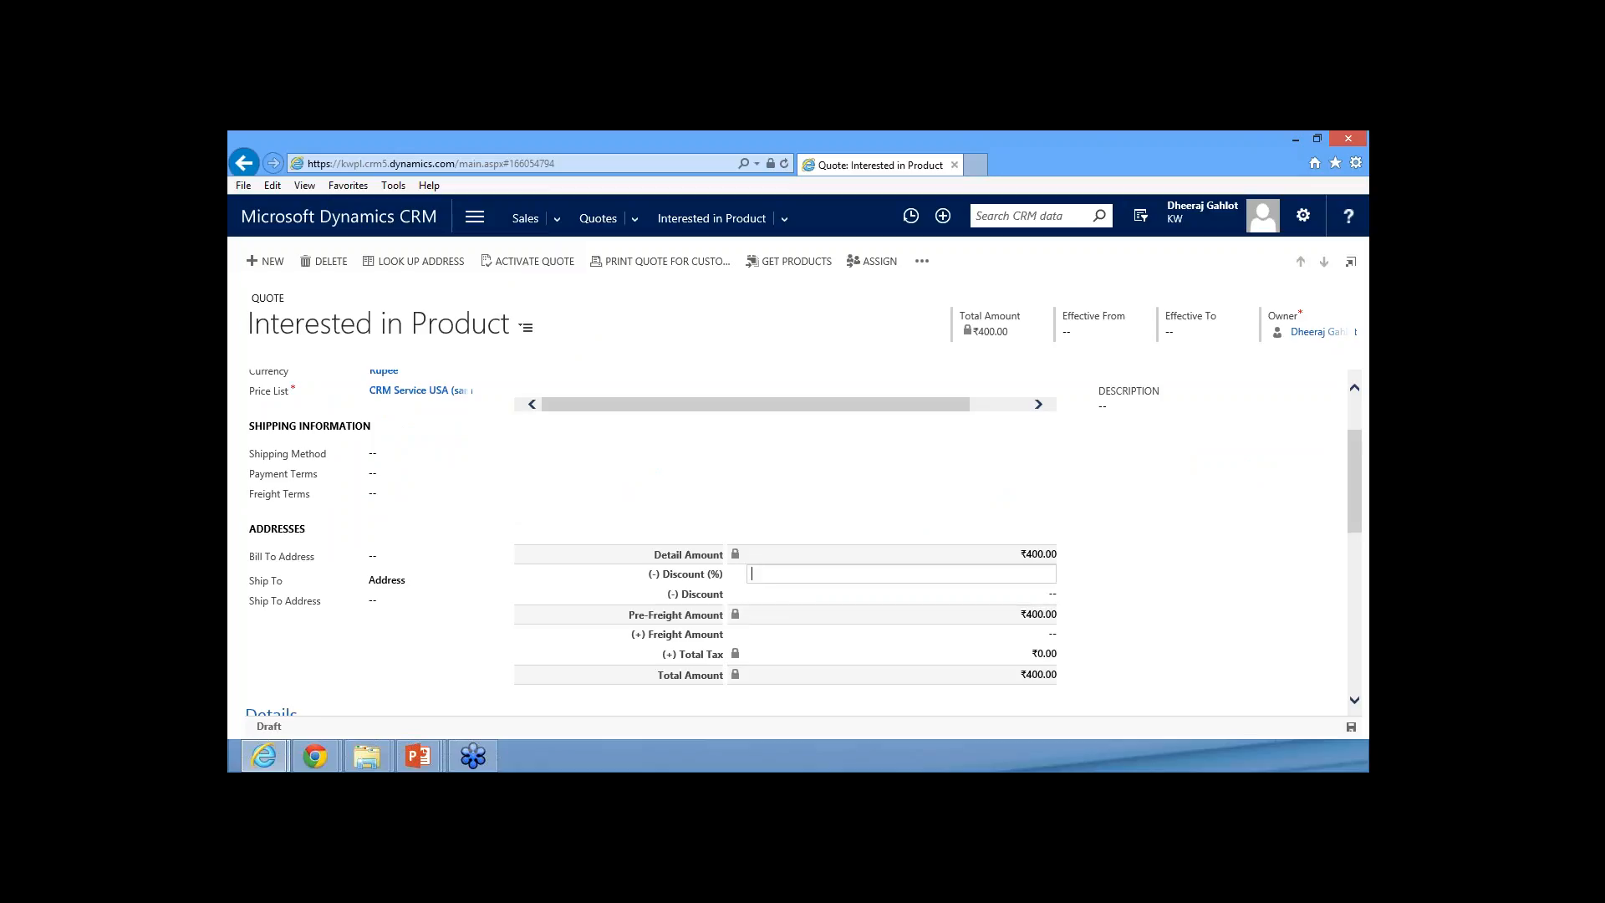
type("5")
left_click(810, 505)
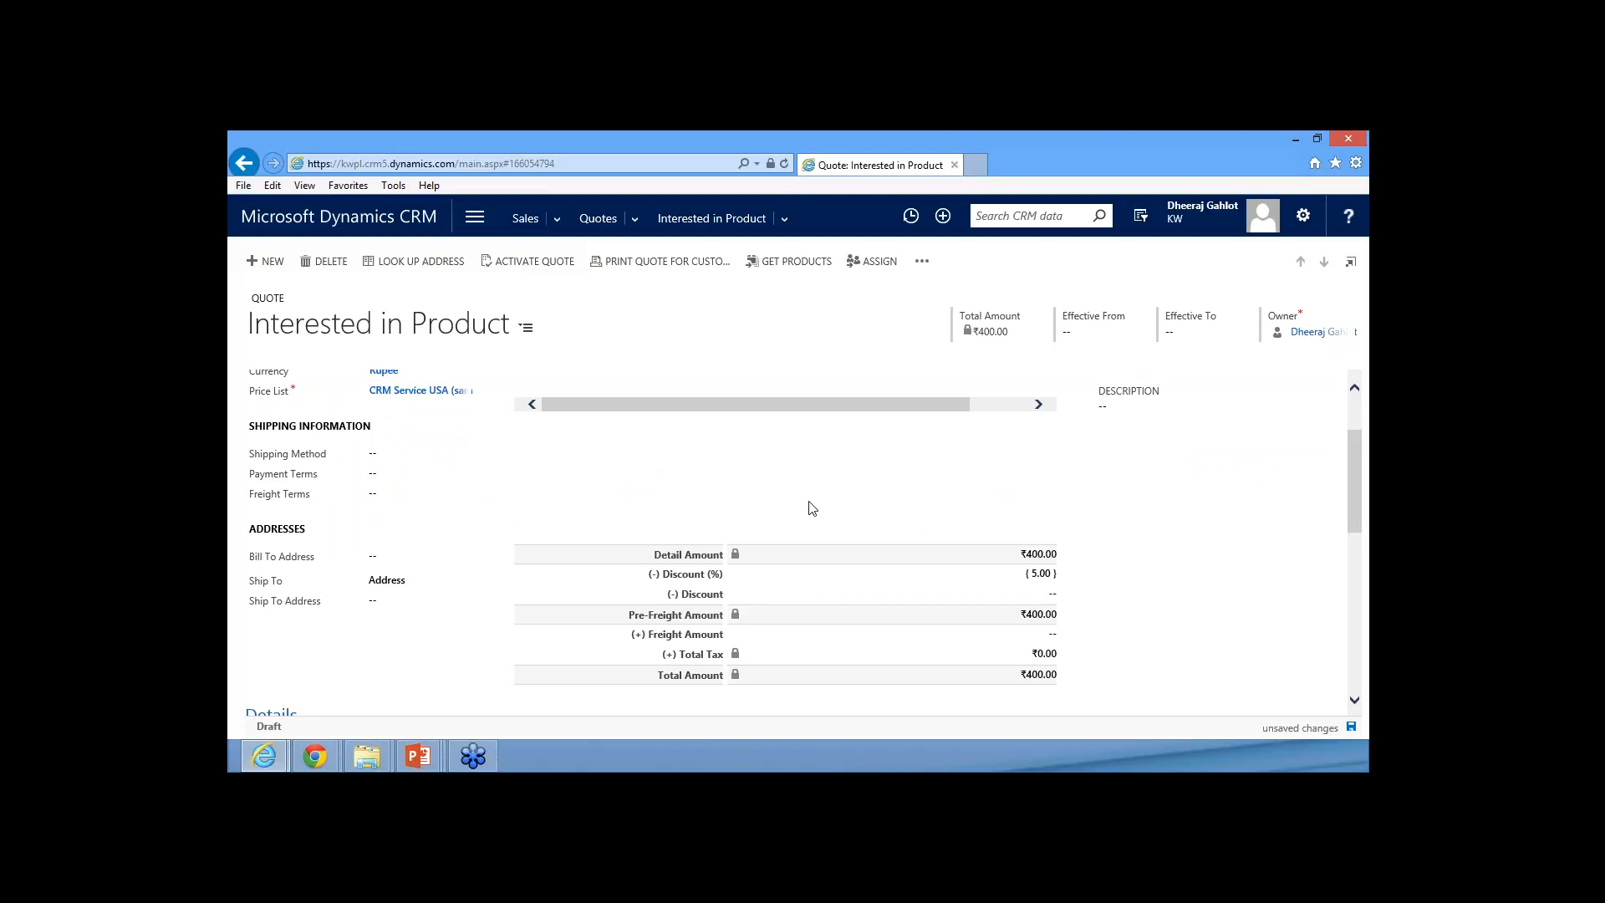
scroll(811, 505, "down", 1)
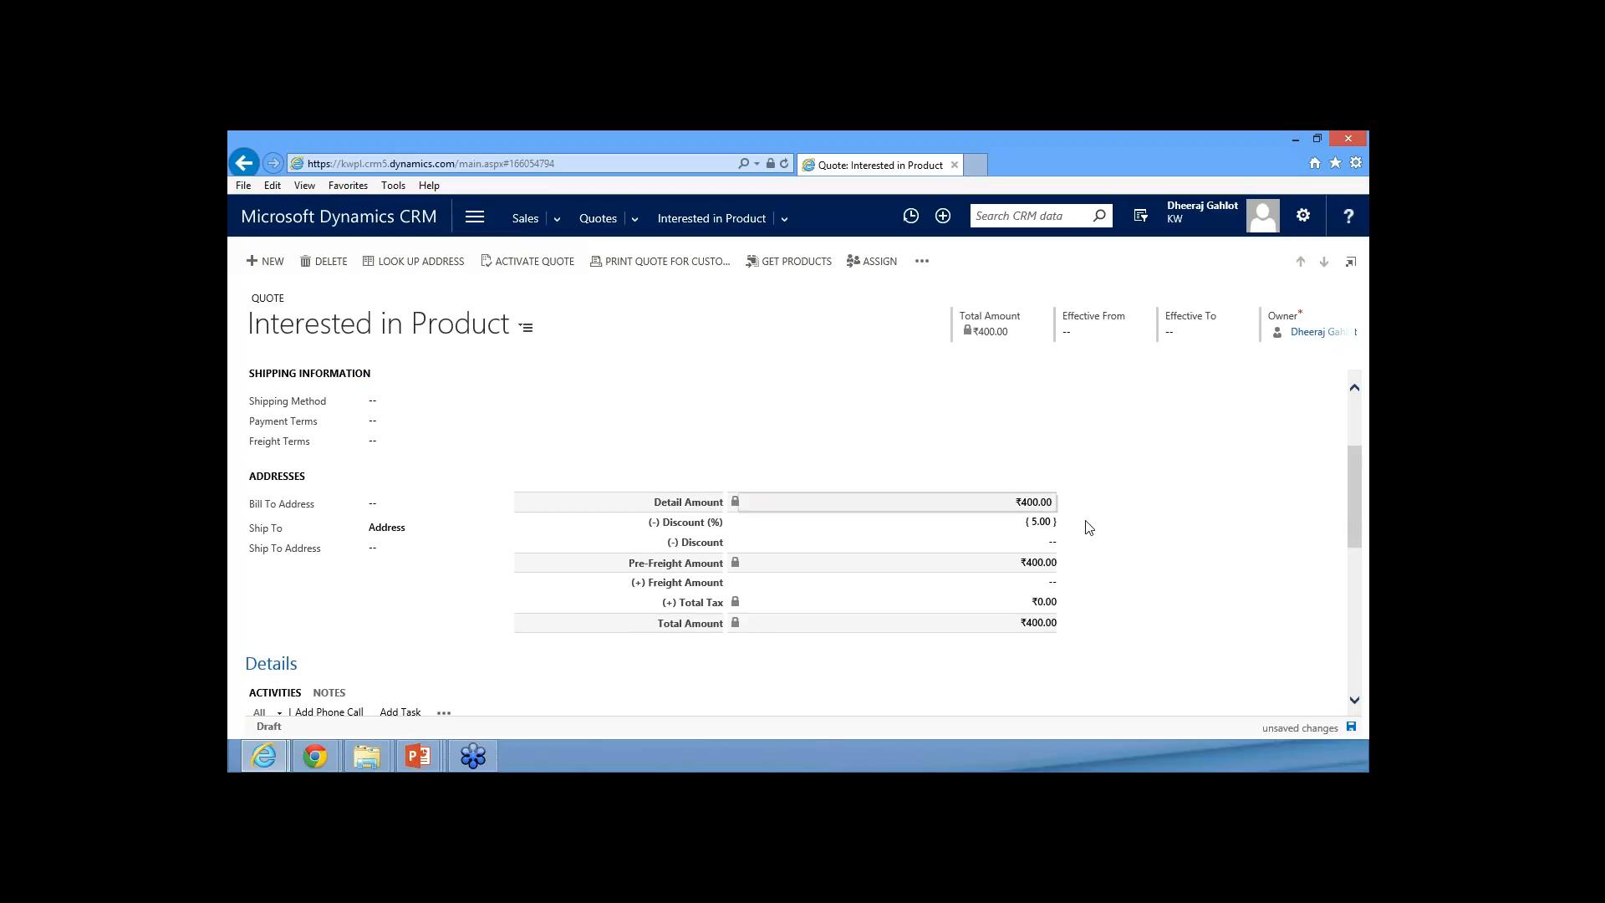
left_click(1350, 728)
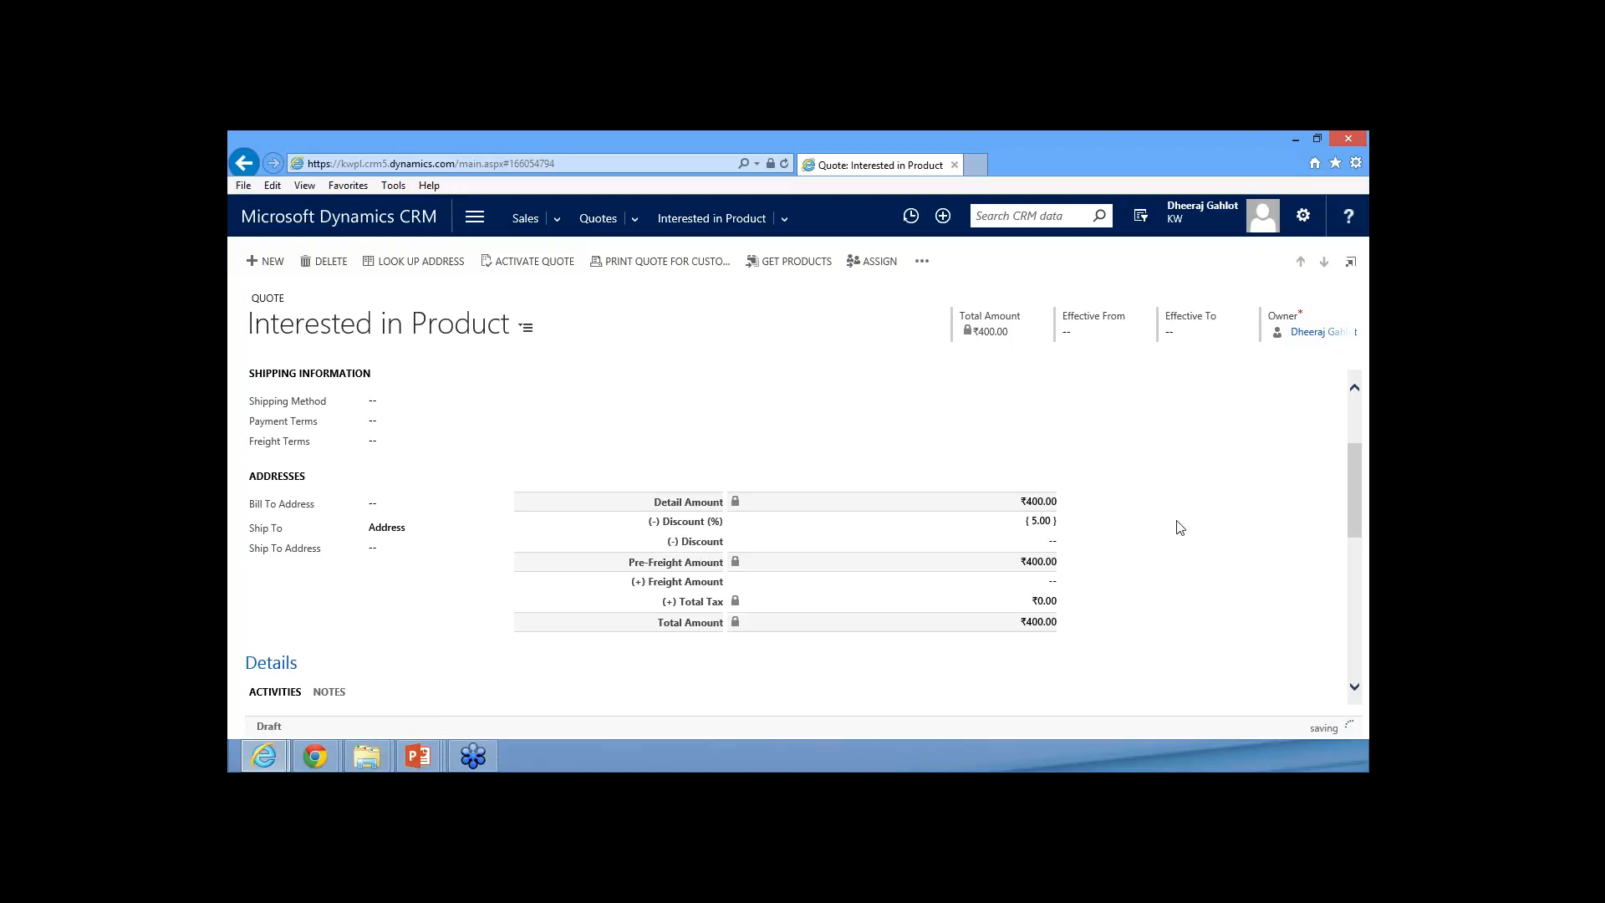
View the notes in the revised quote's details and activate the revision
scroll(1078, 582, "down", 1)
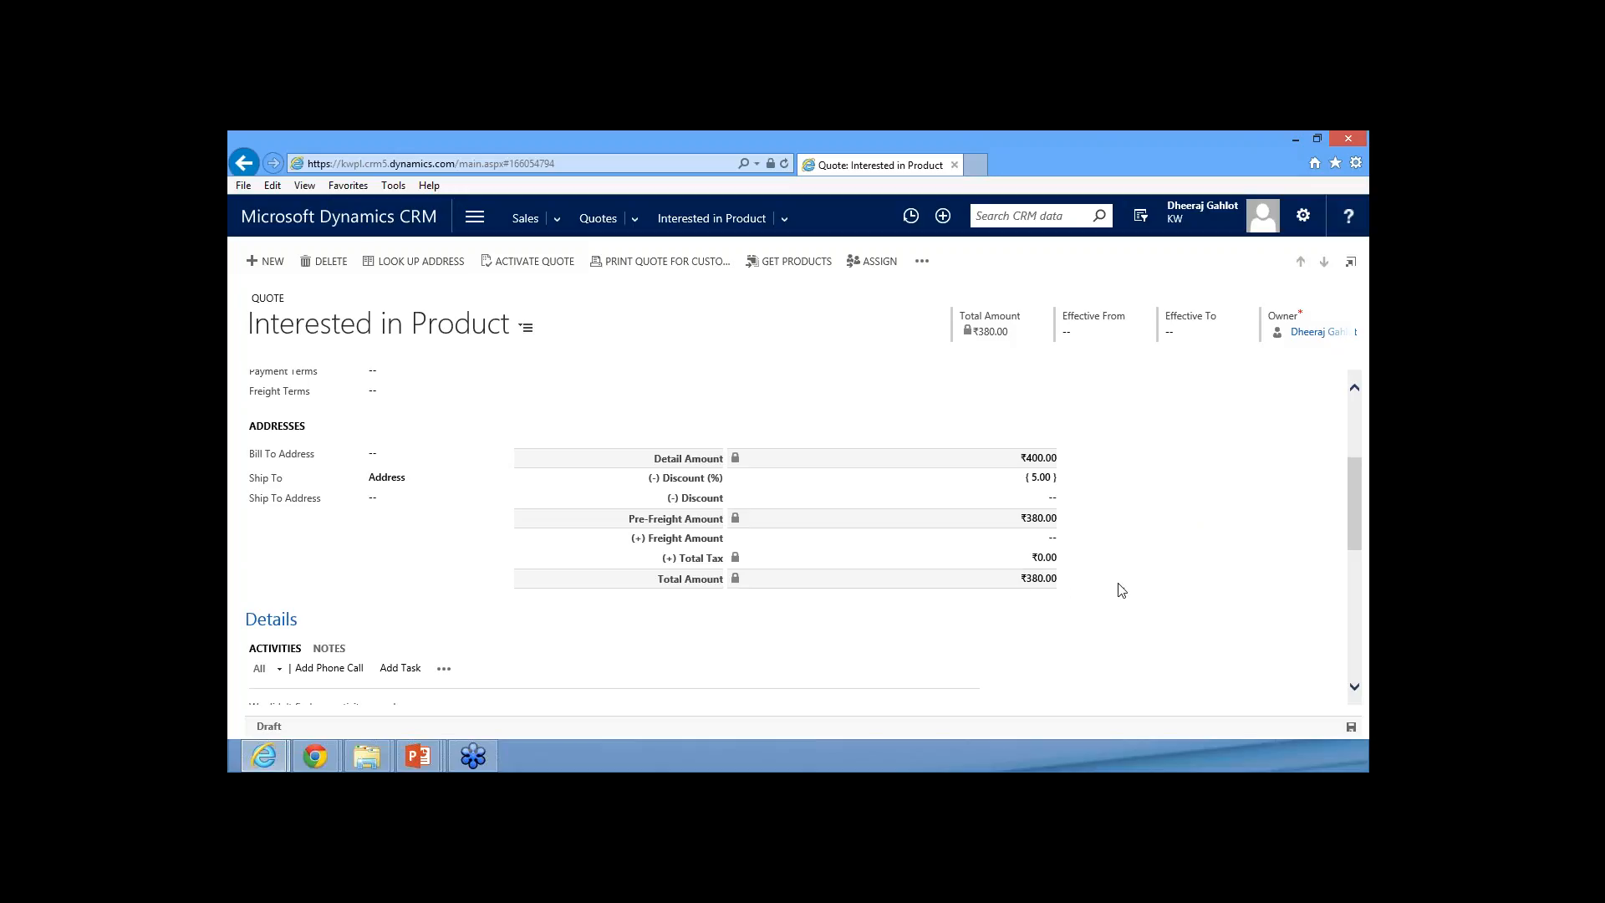
scroll(1108, 587, "down", 3)
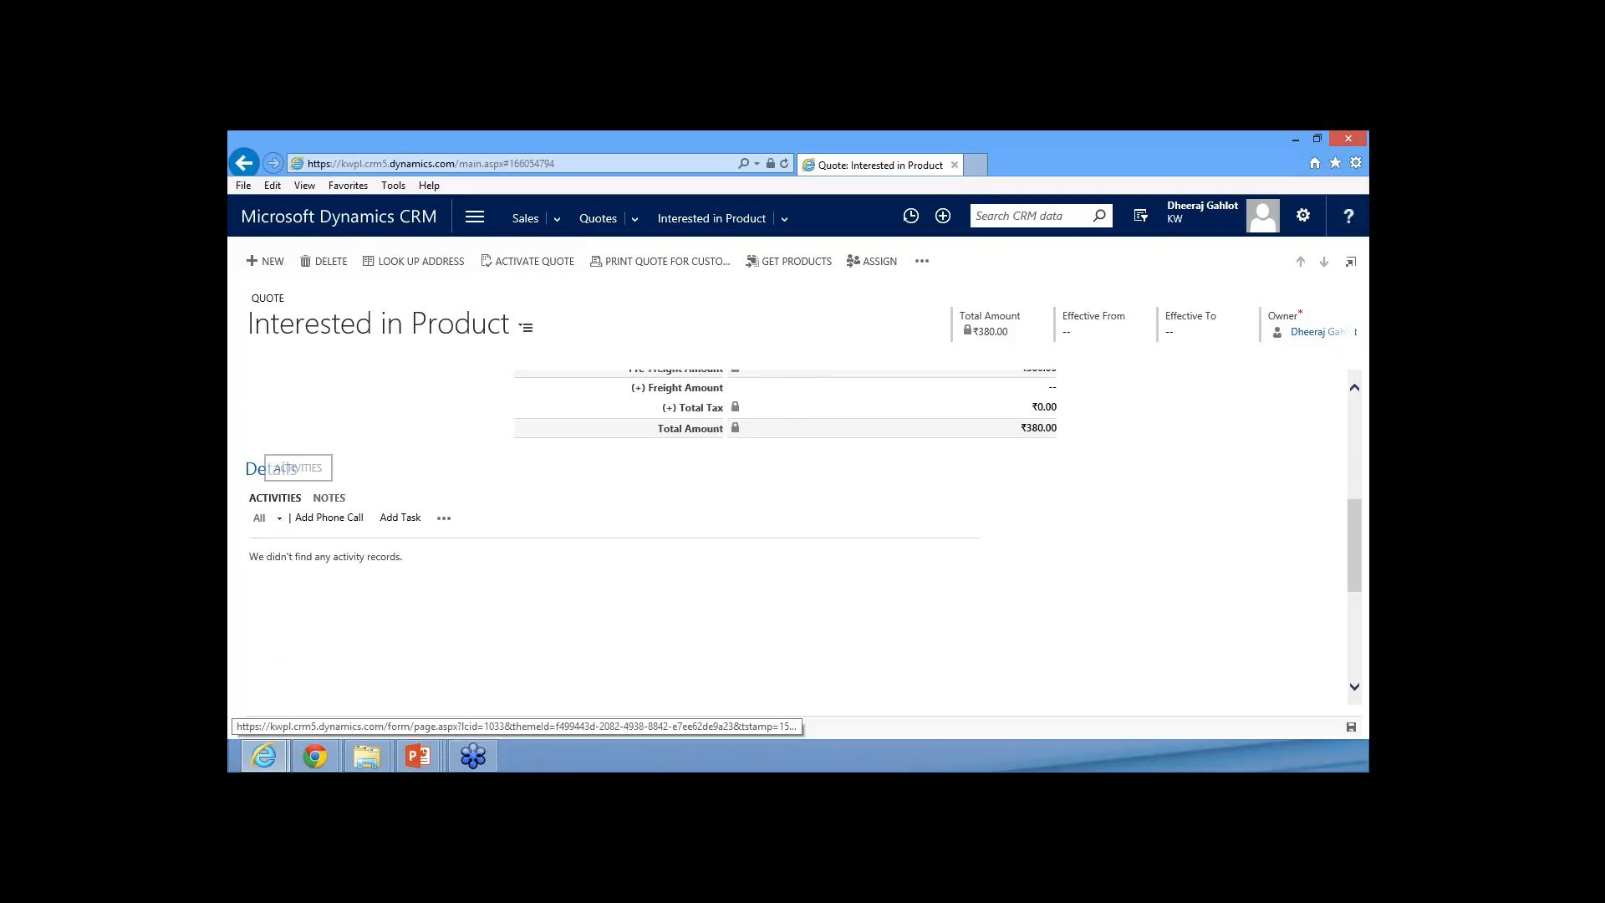
left_click(329, 498)
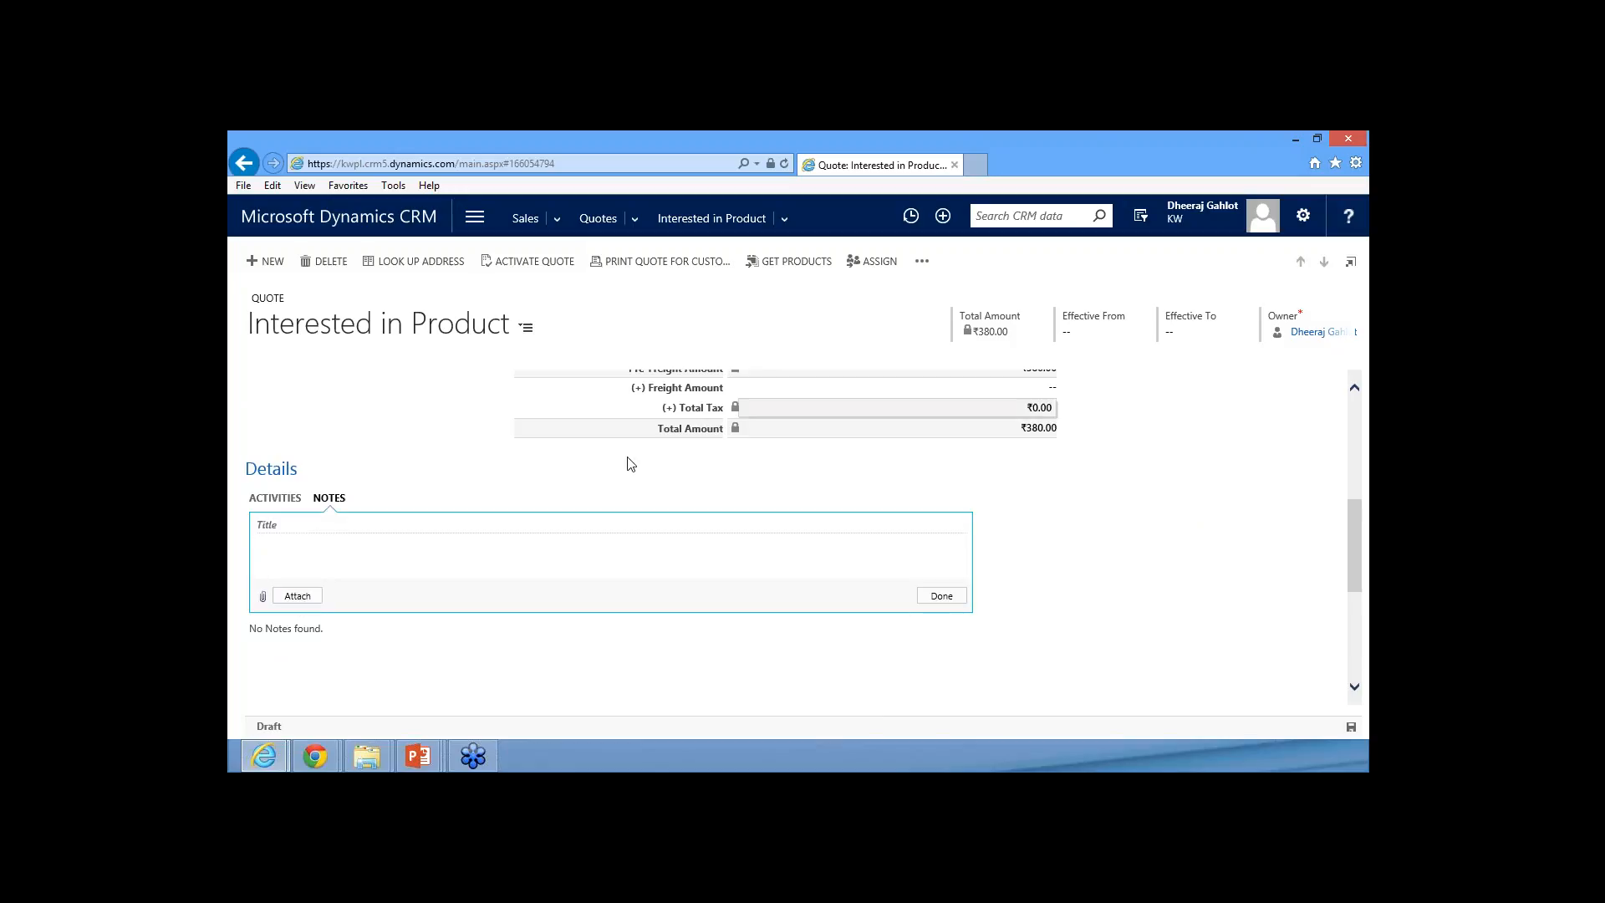
left_click(641, 493)
scroll(644, 497, "up", 4)
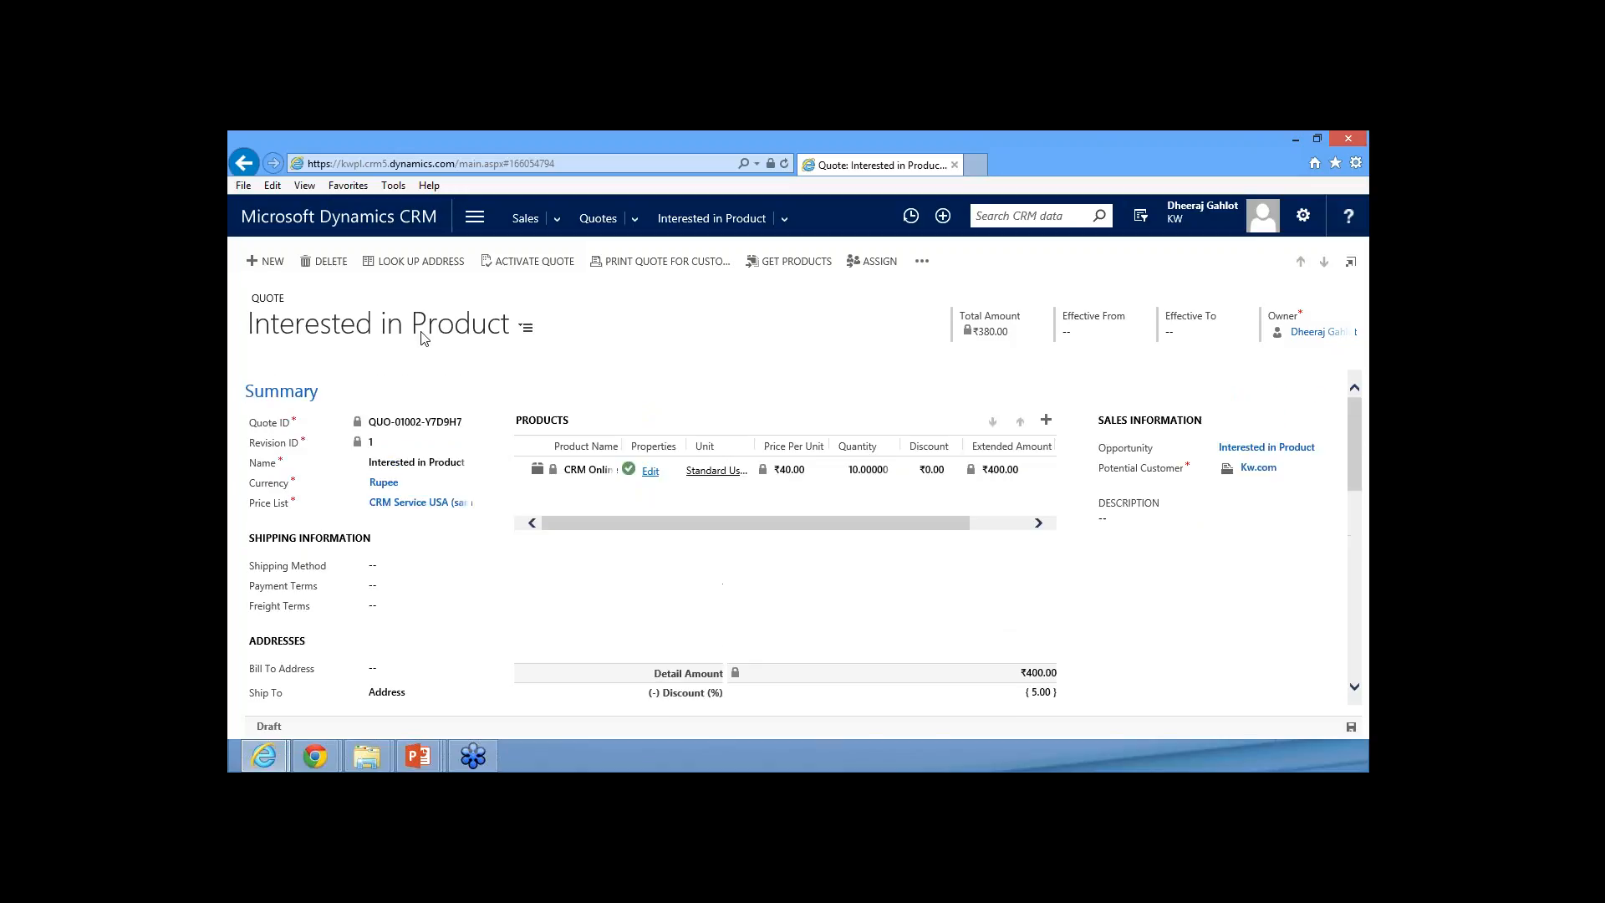
left_click(529, 262)
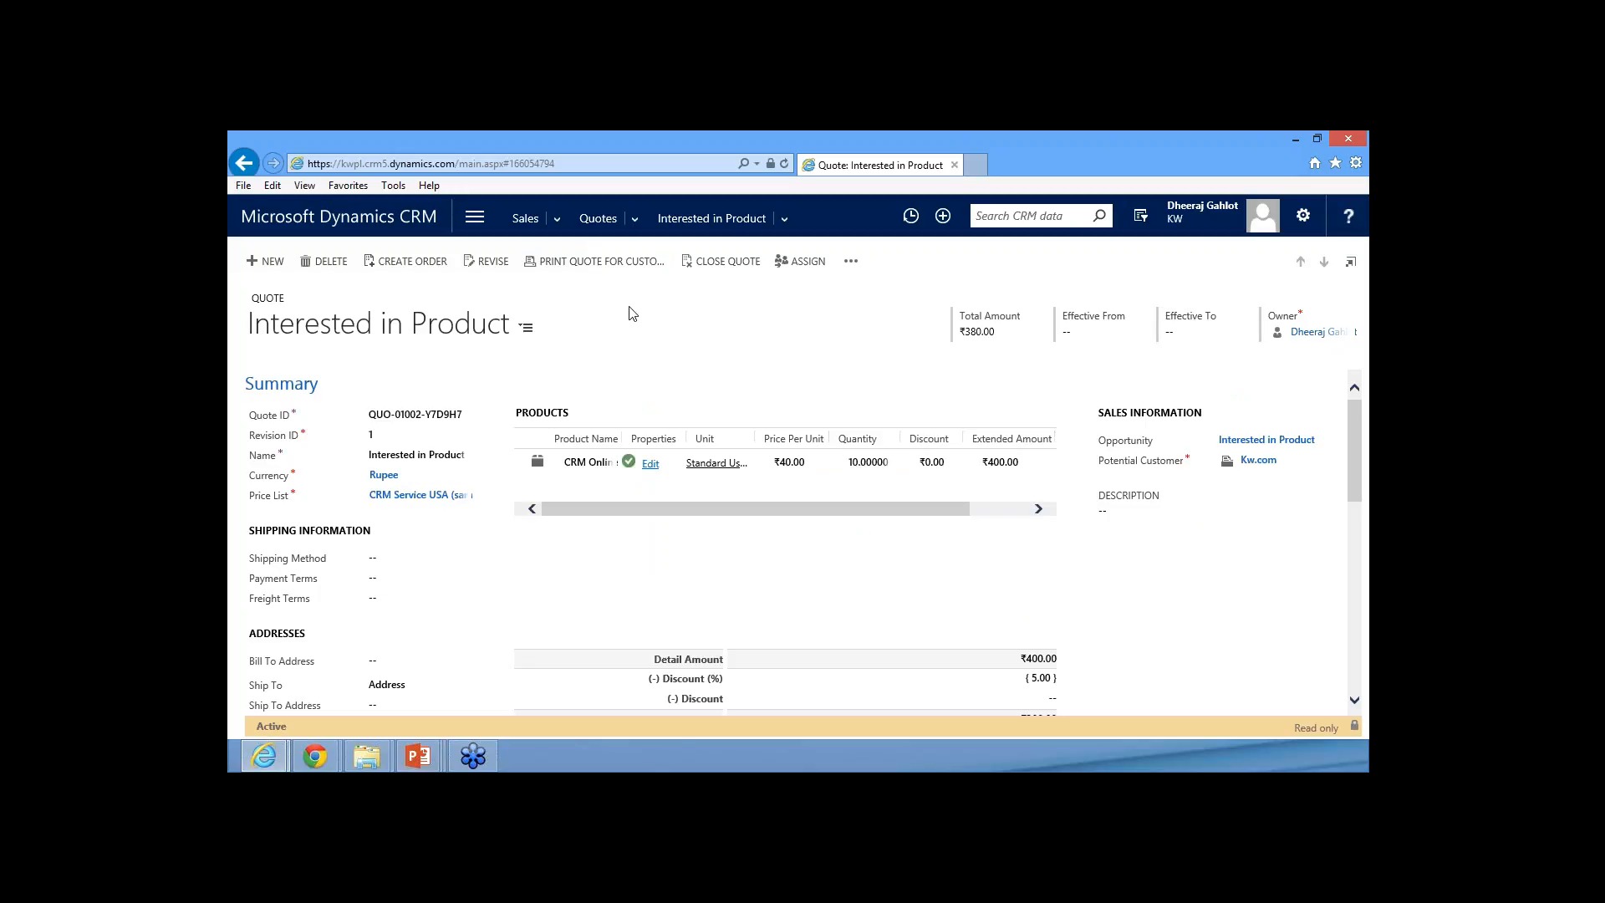
Create an order from the active quote with status reason Won, closing the opportunity with revenue calculated from quotes
left_click(421, 264)
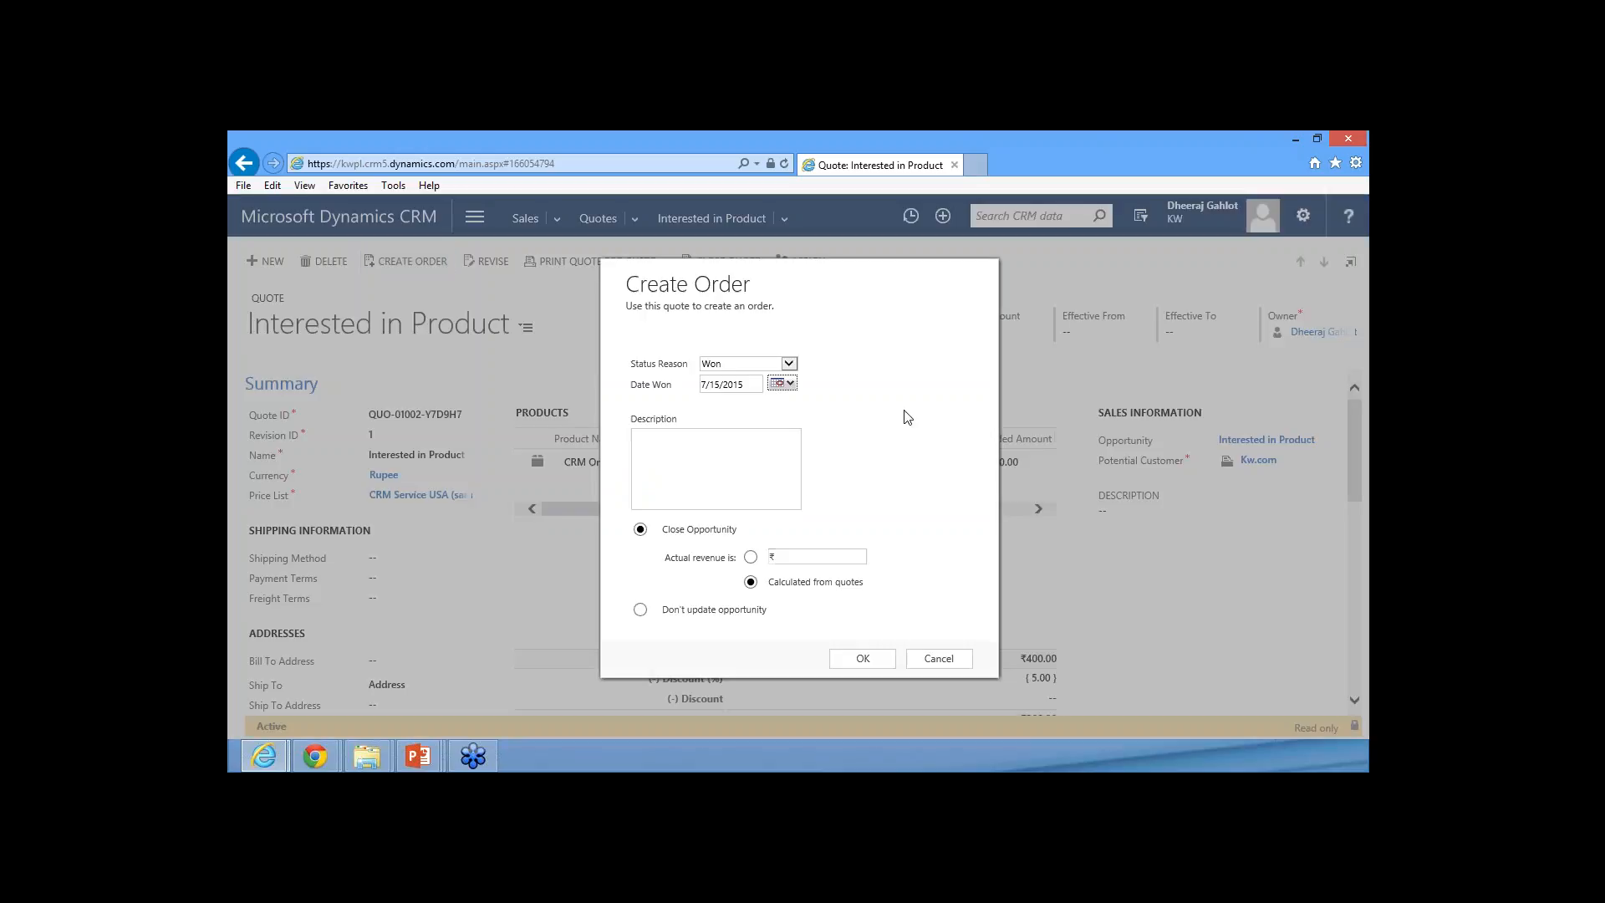
left_click(751, 367)
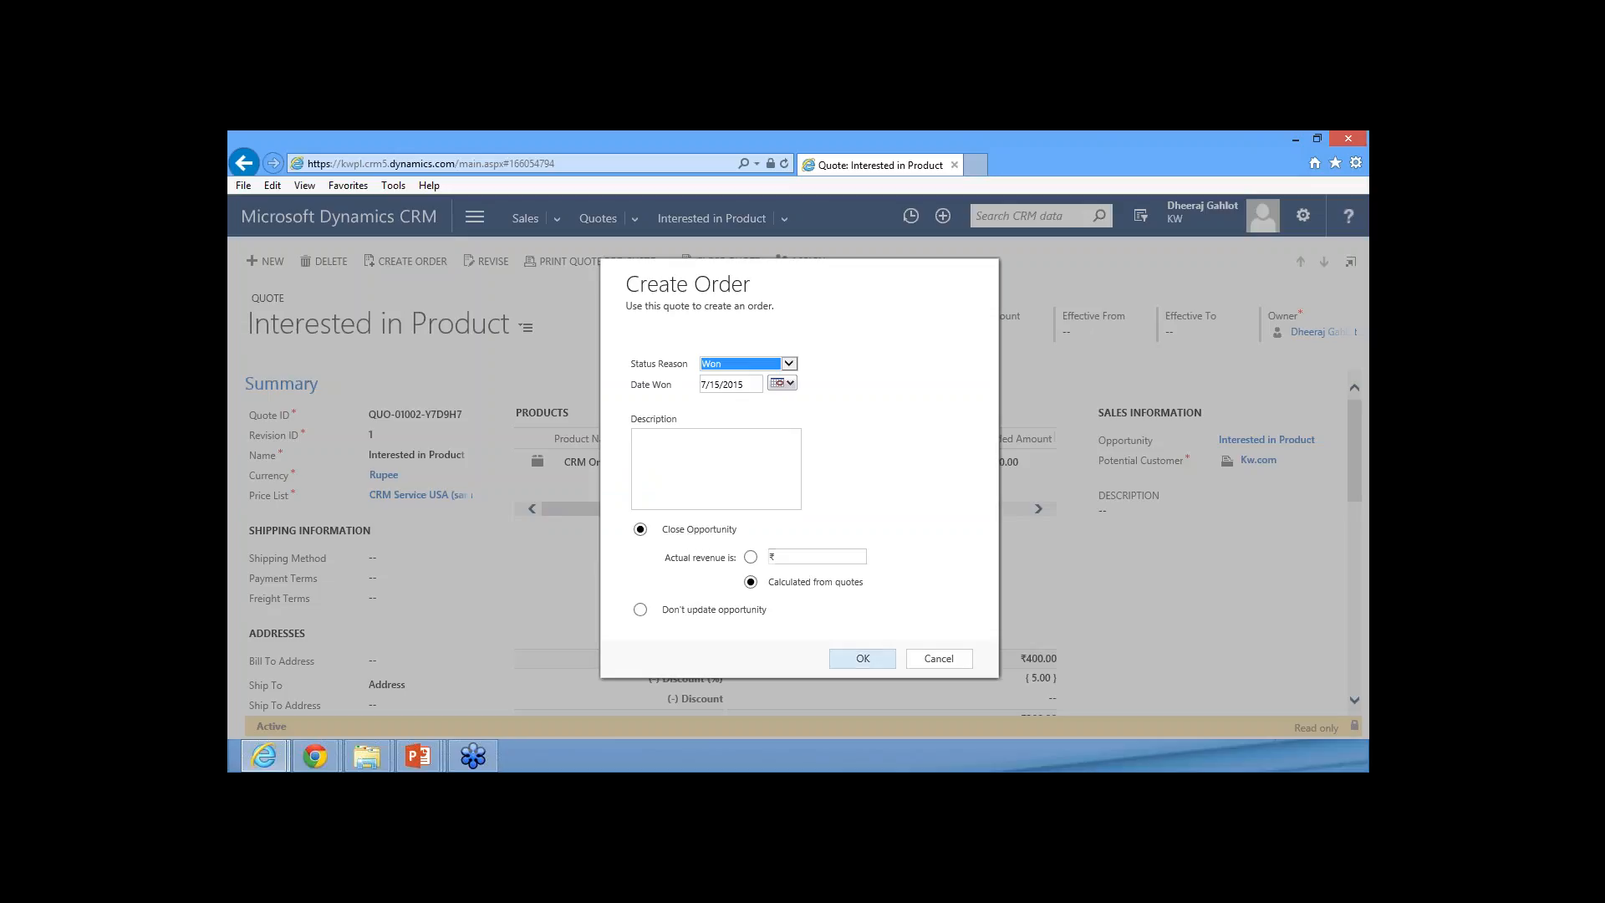
left_click(862, 658)
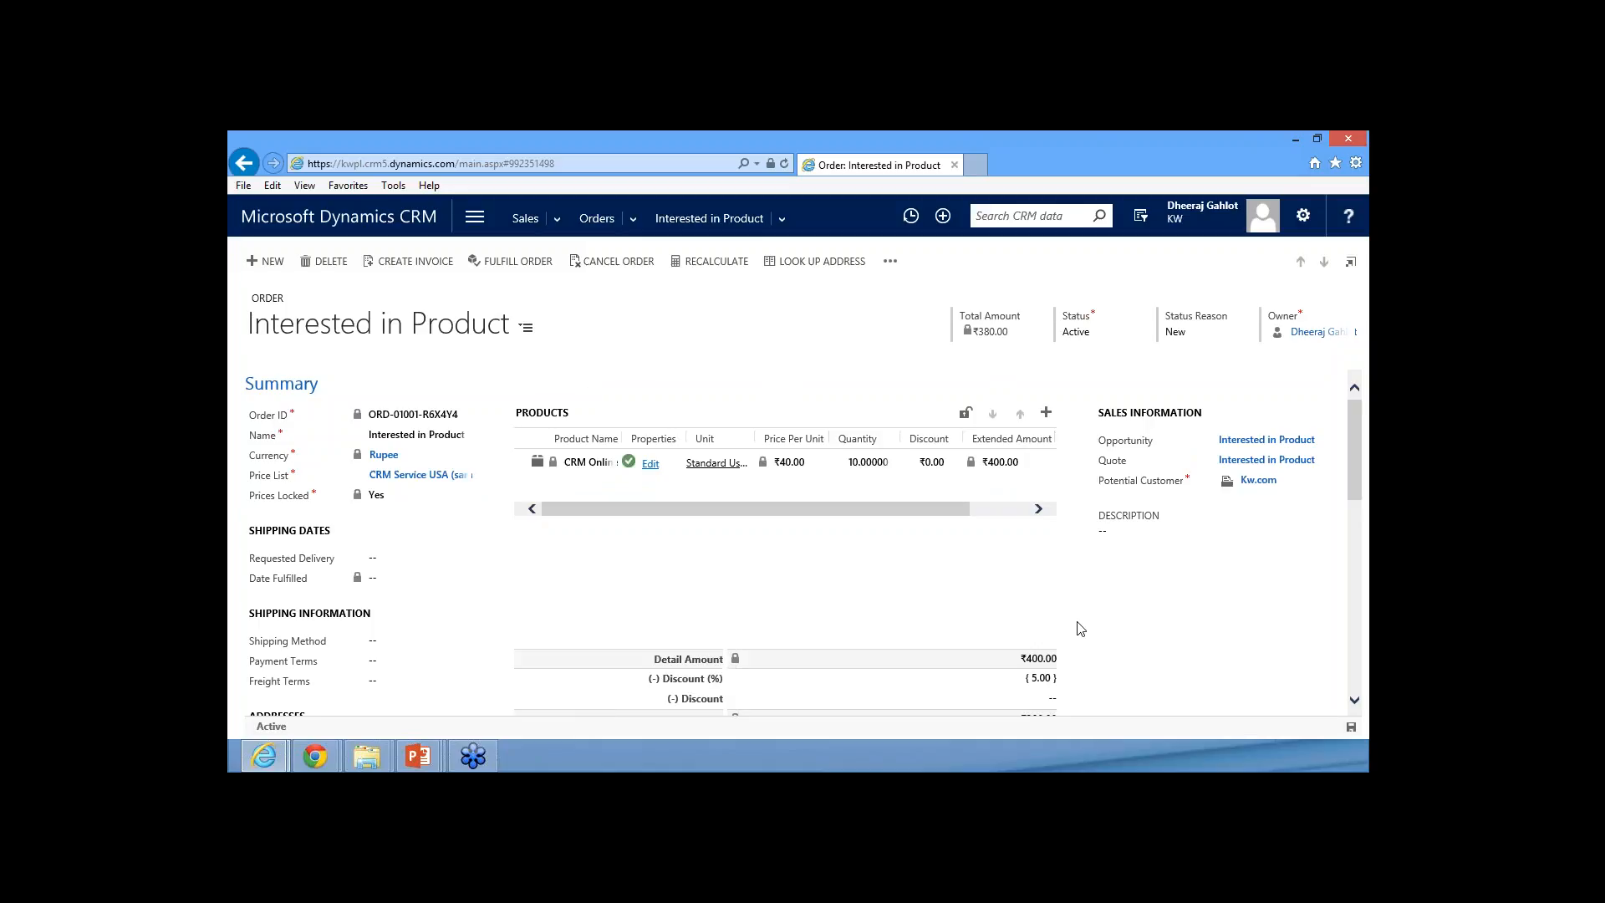
Fulfill the order with status reason Complete and fulfilled date 7/15/2015
left_click(513, 262)
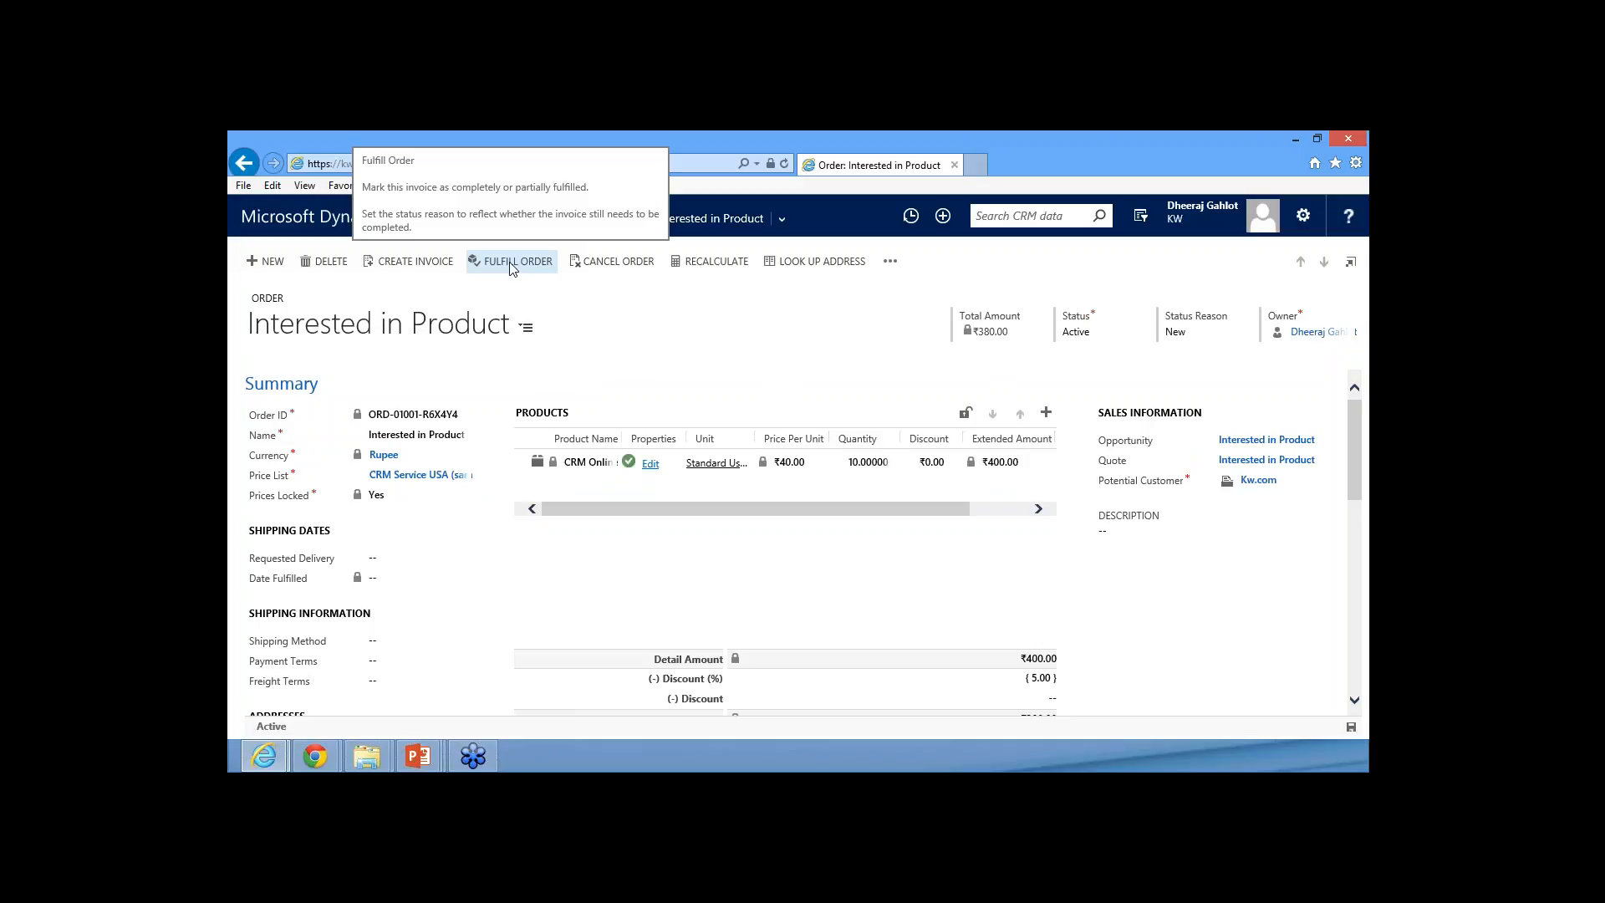
left_click(512, 264)
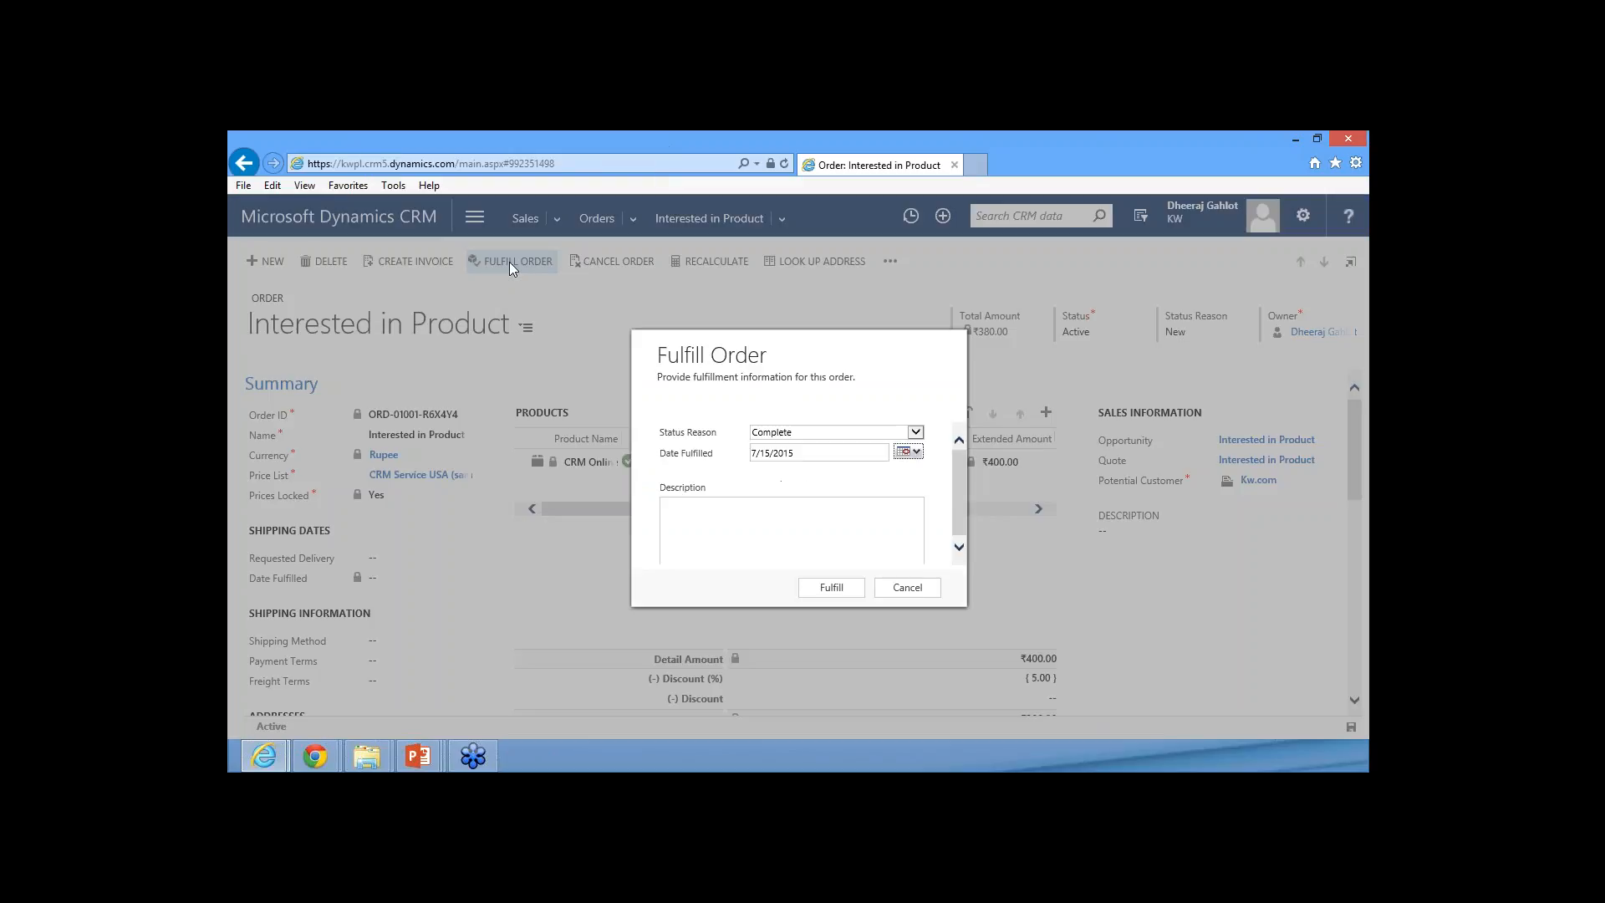
left_click(860, 433)
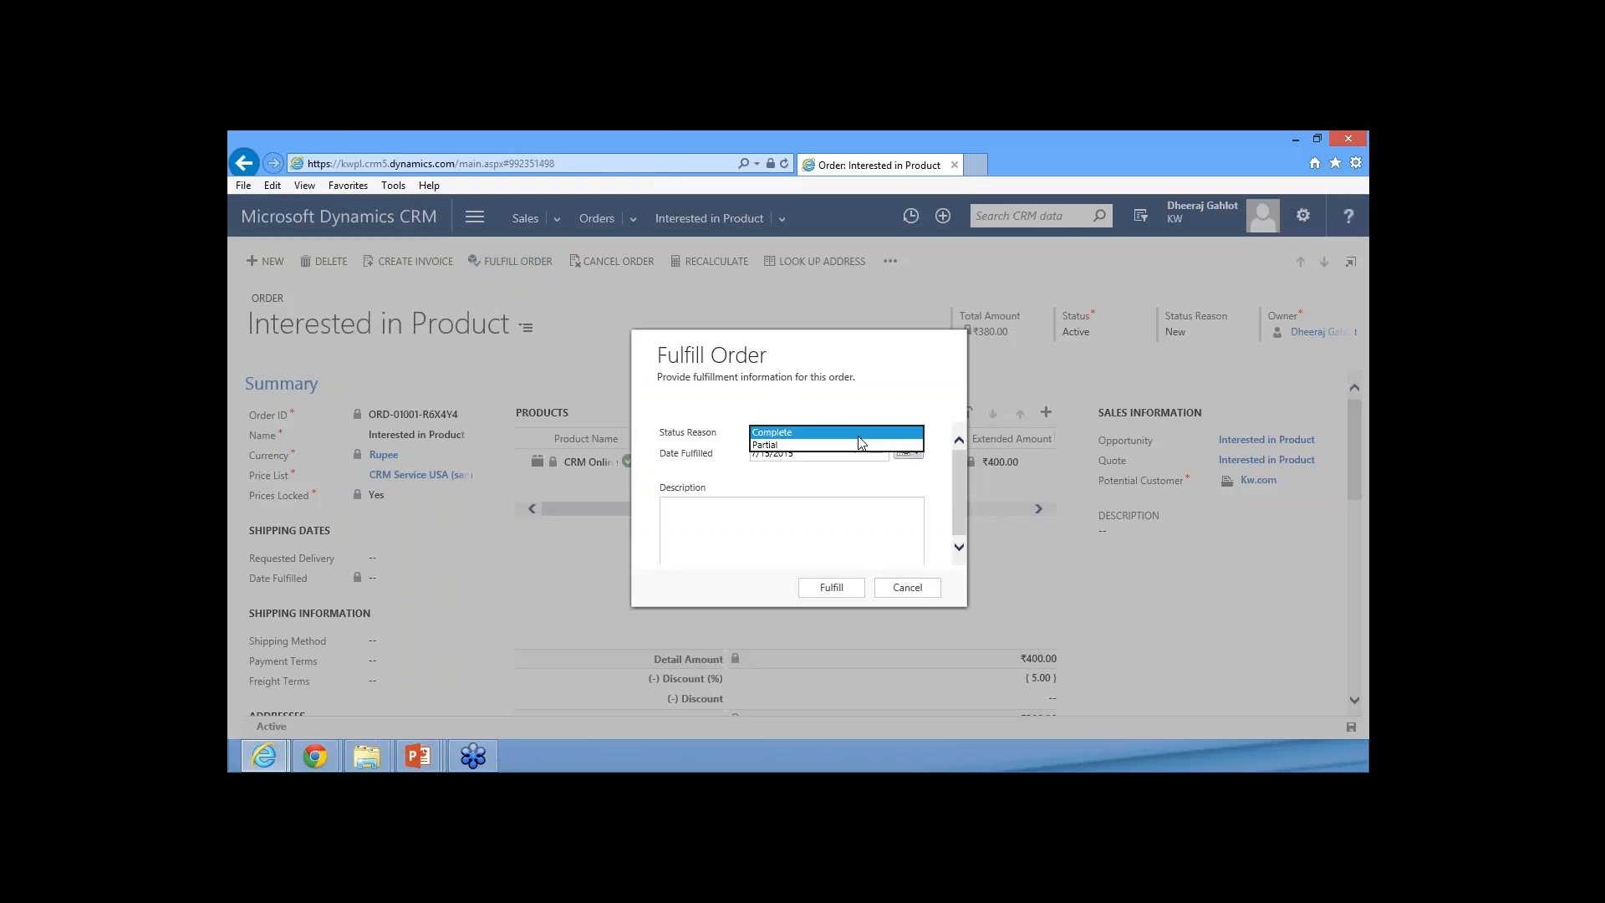
left_click(773, 444)
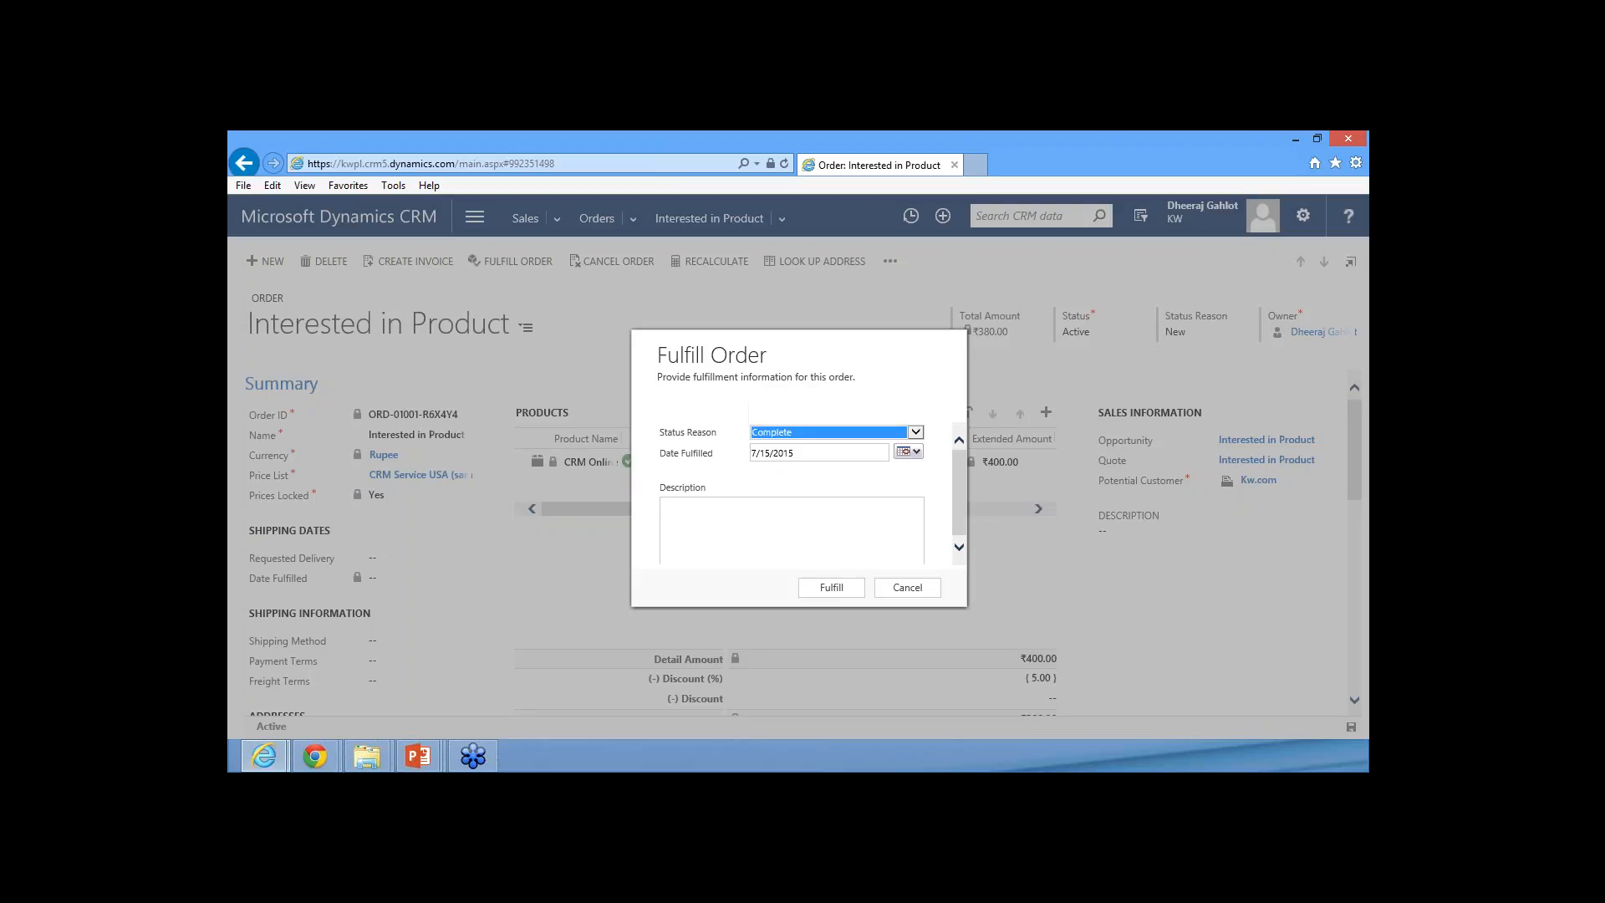
left_click(830, 587)
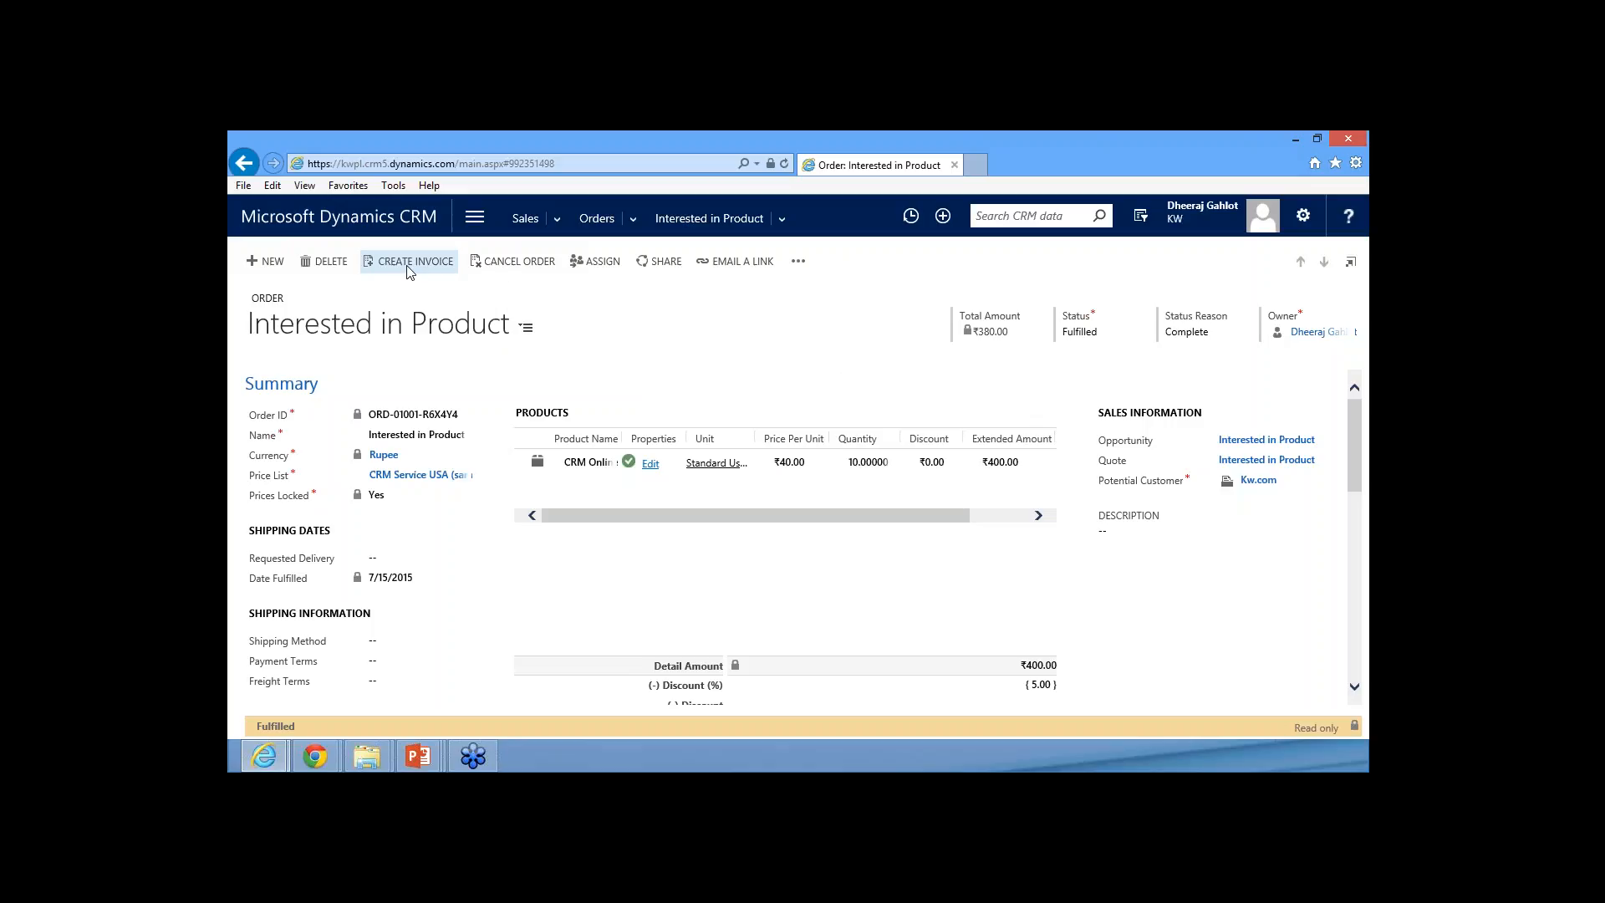
Create an invoice from the fulfilled order and mark it as paid with status reason Complete
left_click(409, 266)
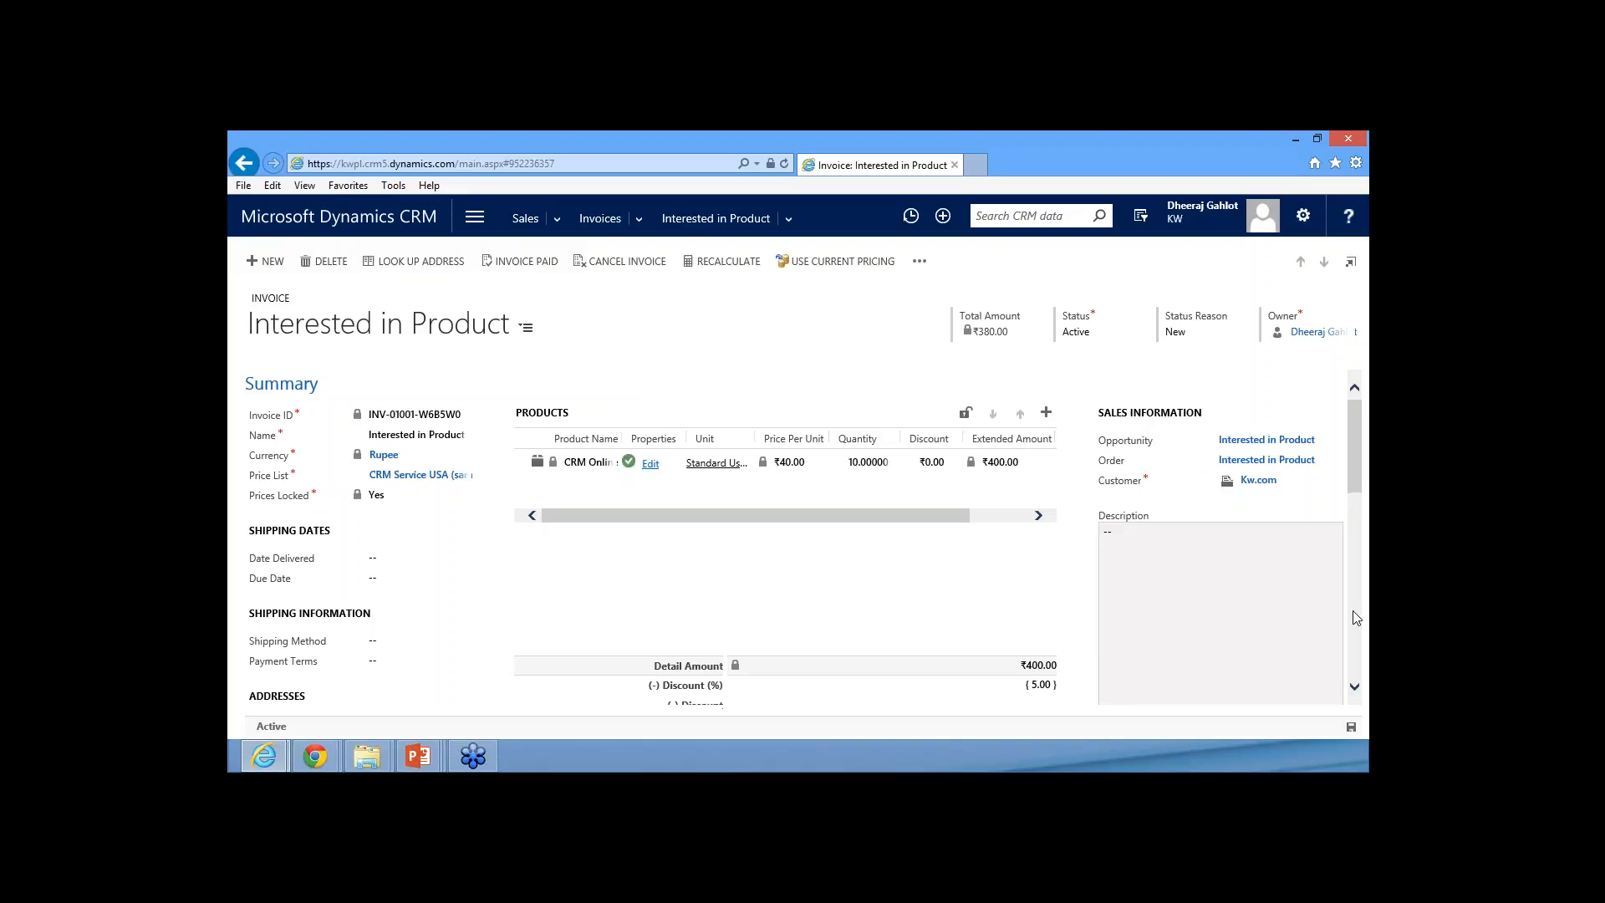
left_click(533, 267)
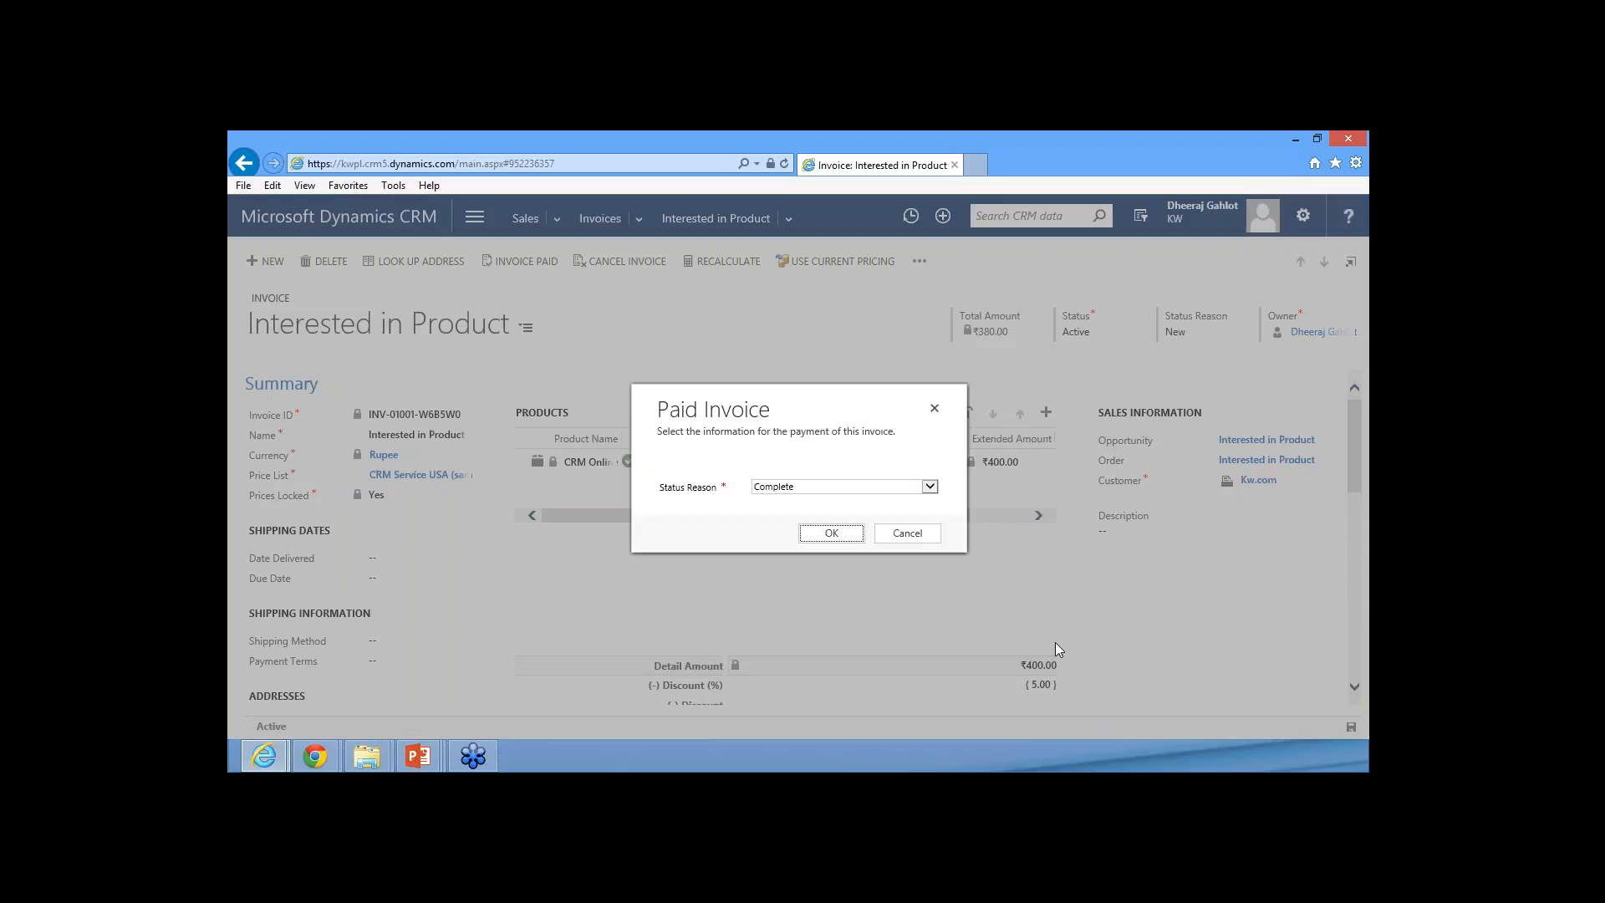
left_click(815, 534)
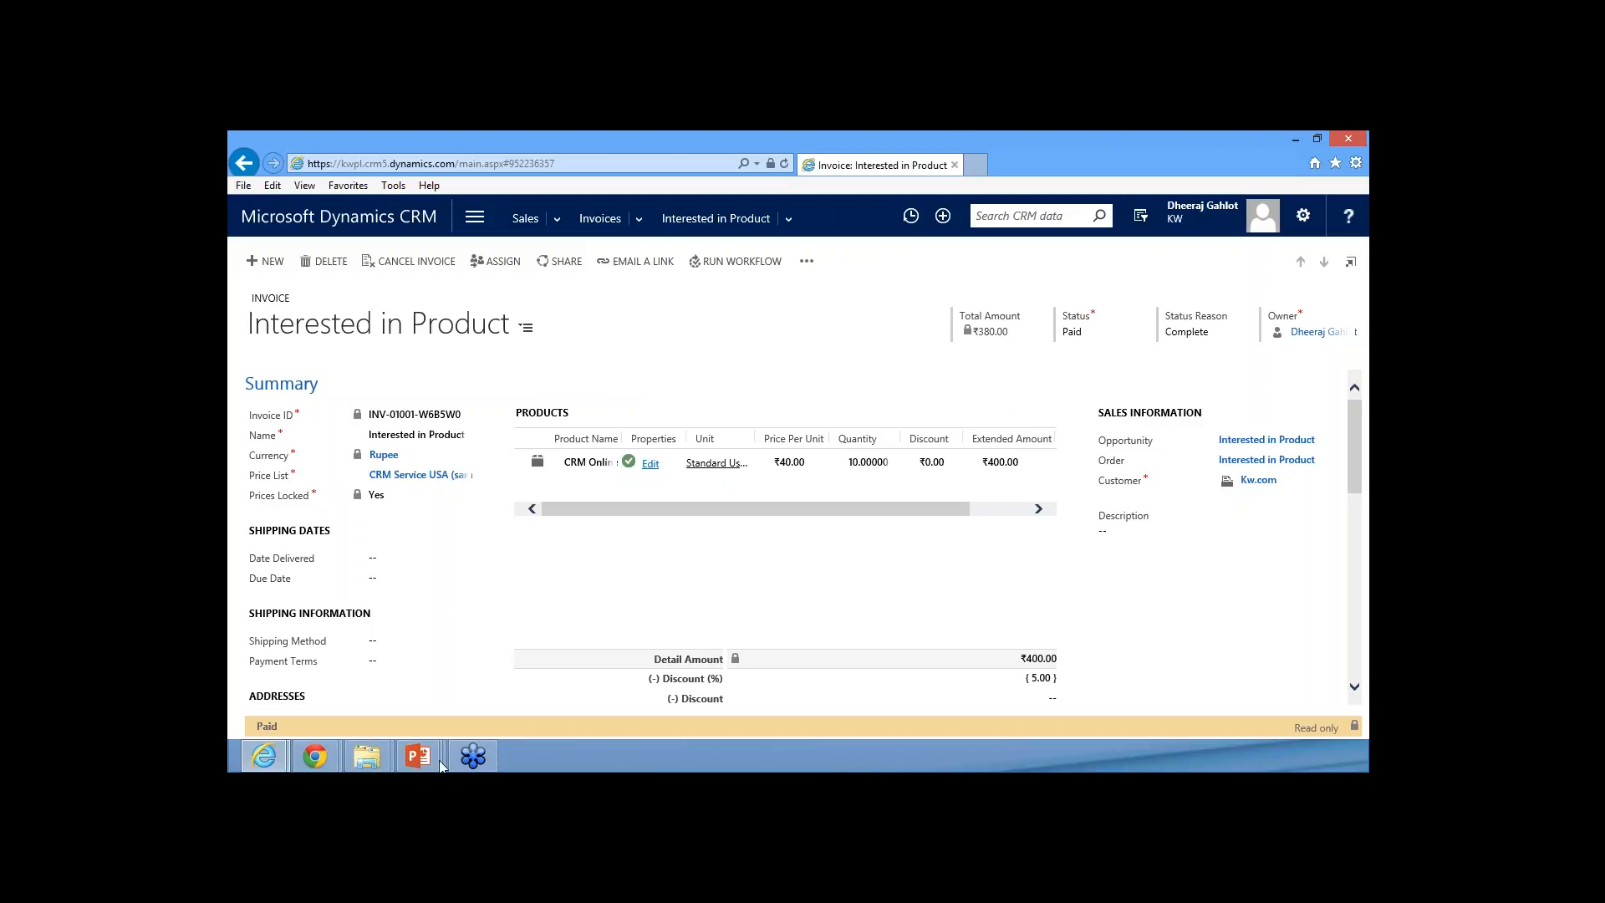
Switch to the running PowerPoint slide show and advance to the slide Product Catalog in the Sales Process
mouse_move(418, 756)
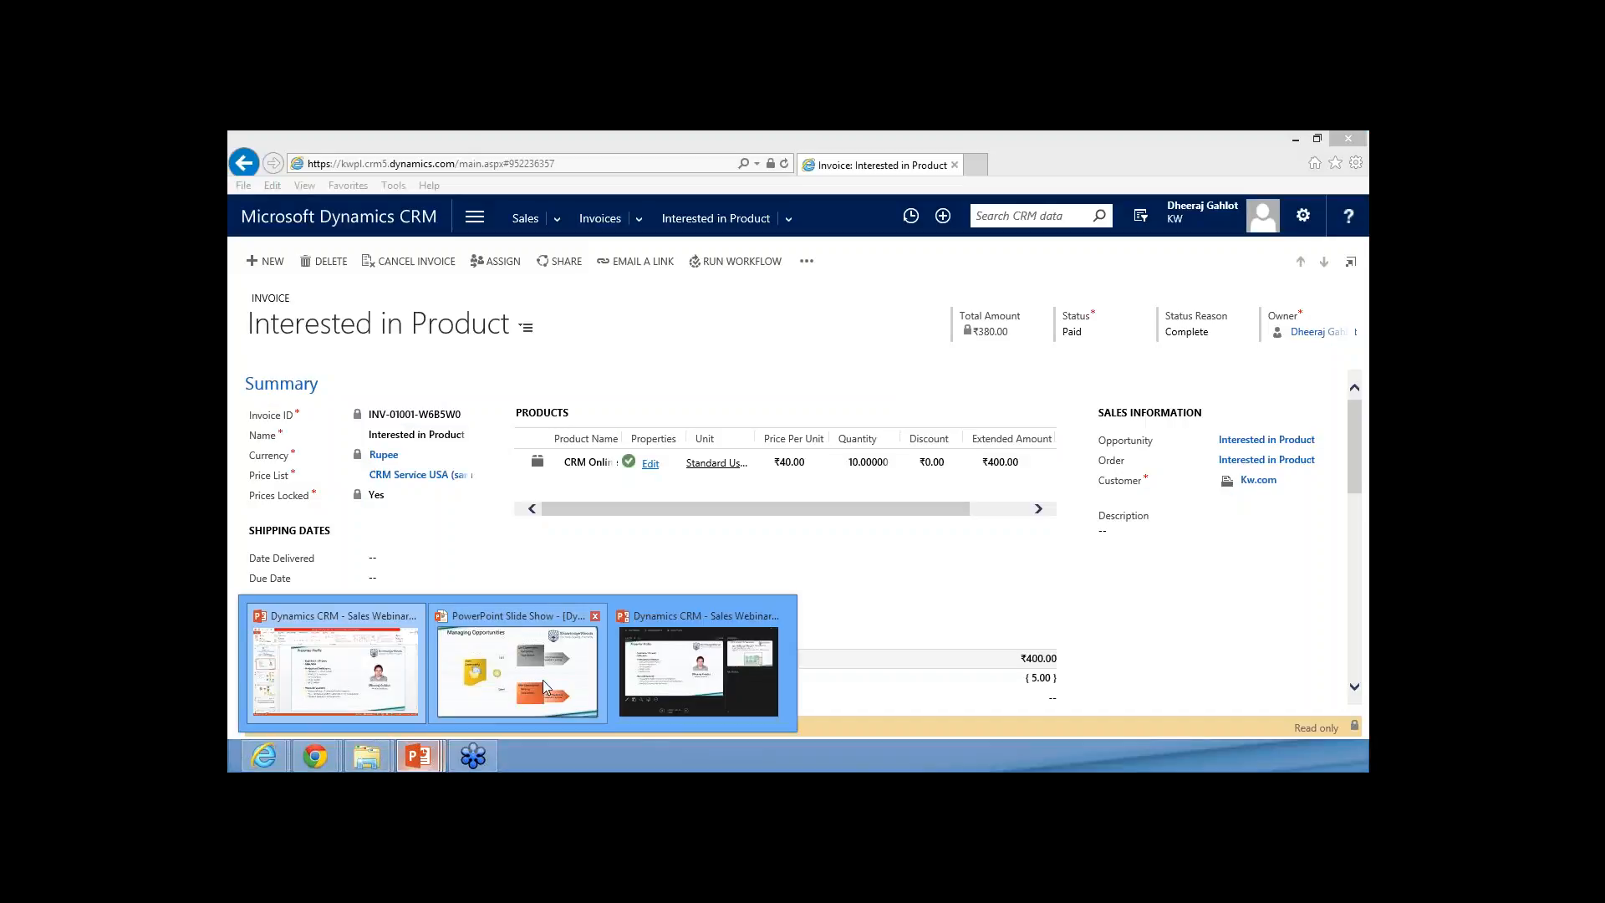
left_click(544, 680)
left_click(543, 288)
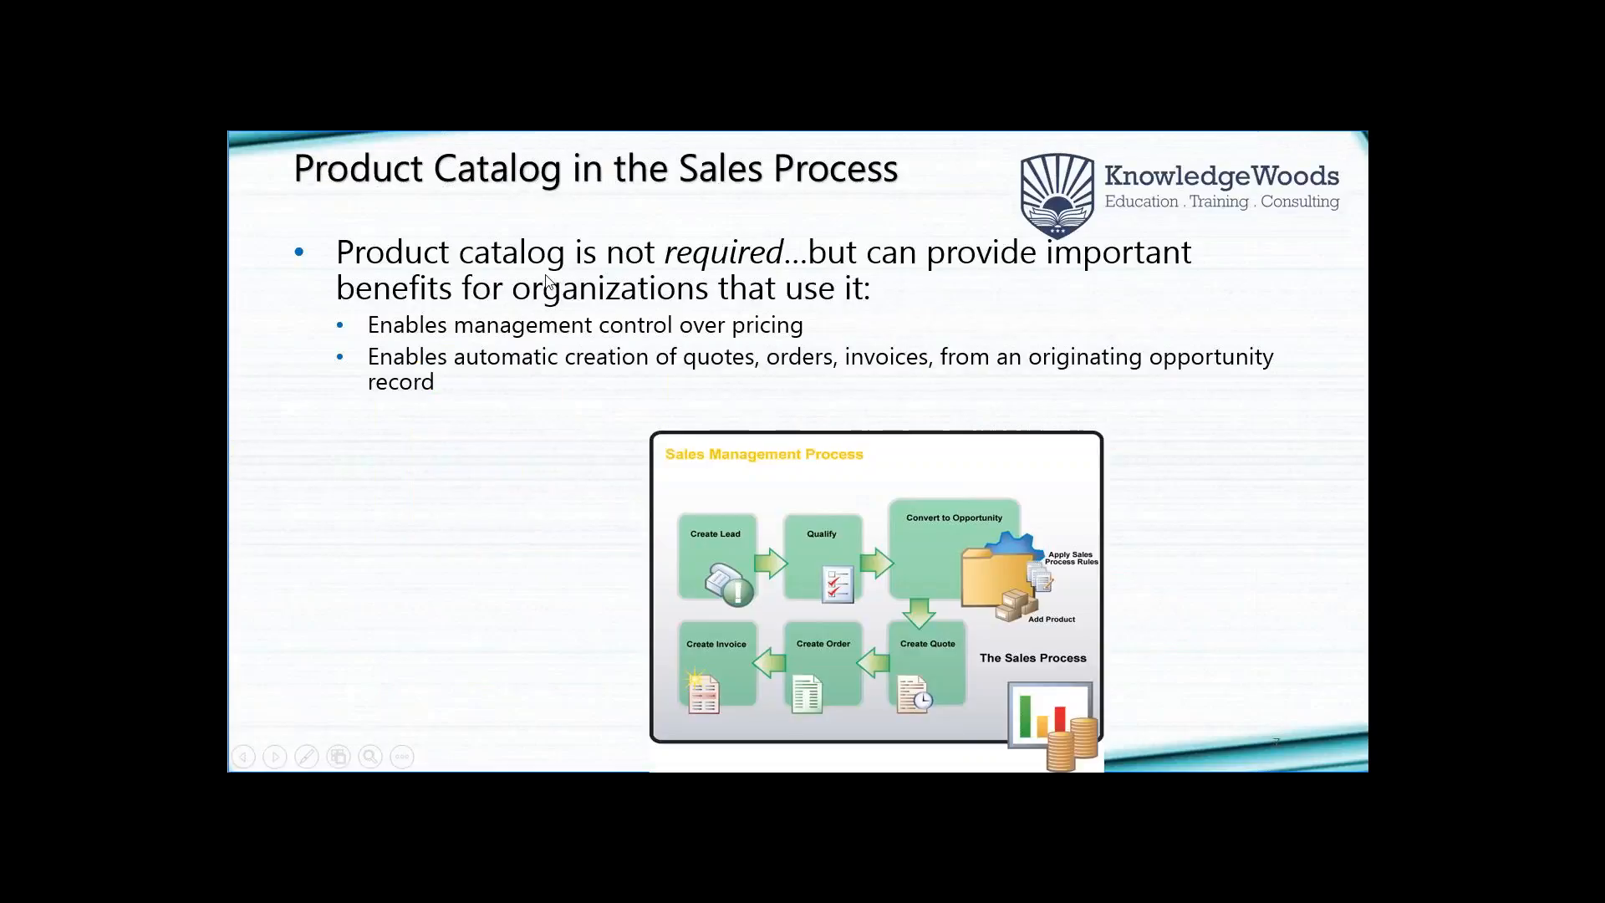
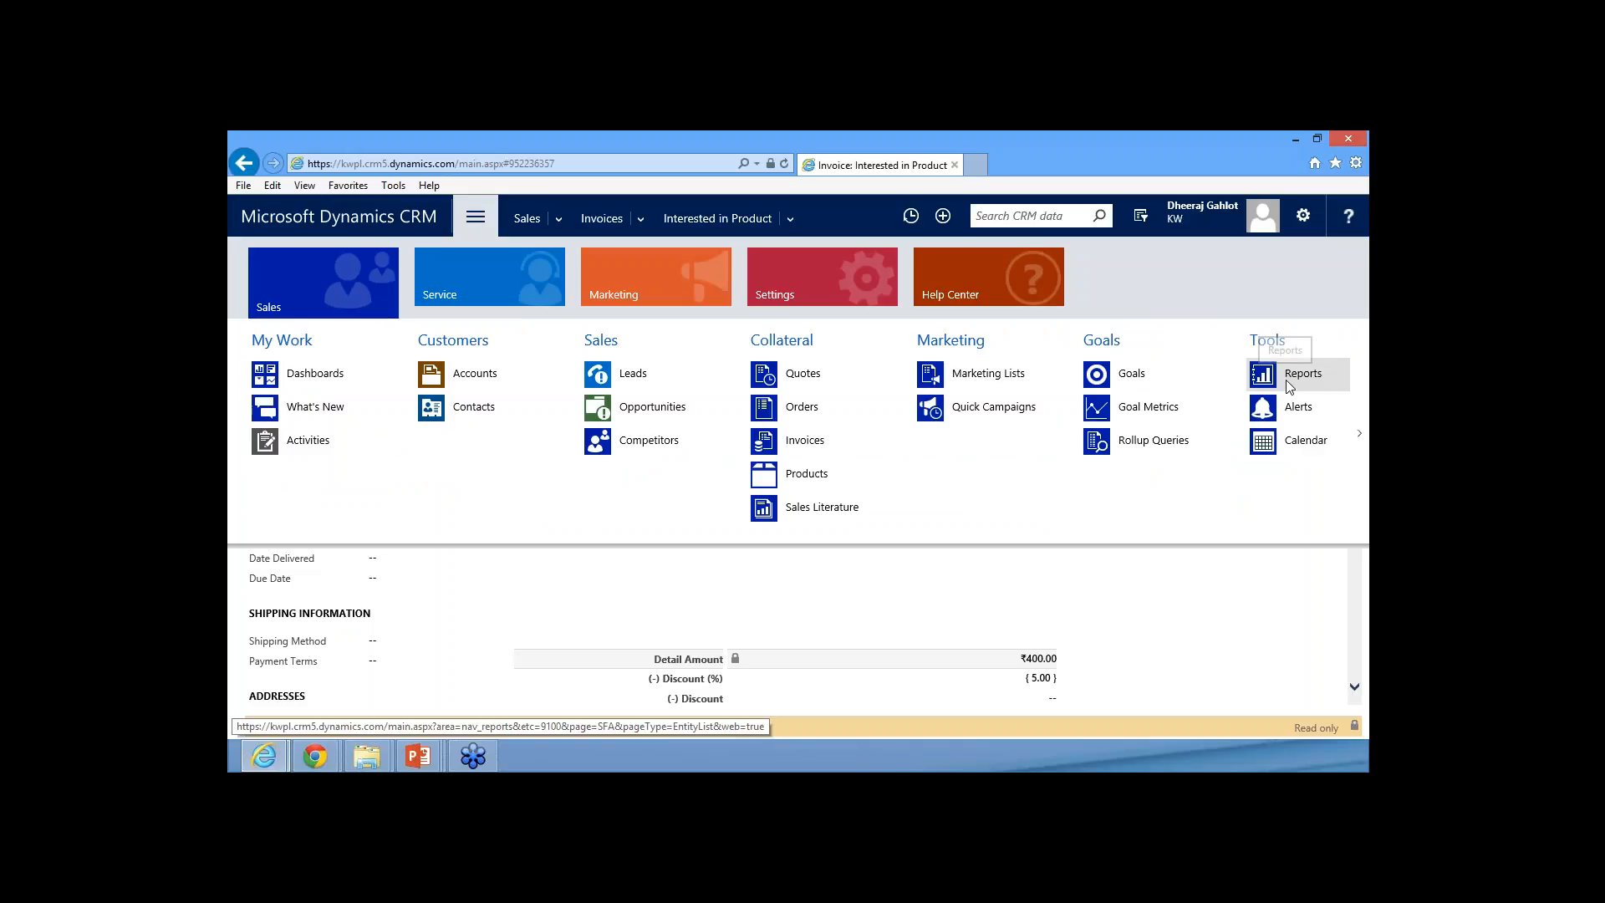
Open the available reports and run the Sales History report with its default filtering criteria
left_click(1288, 386)
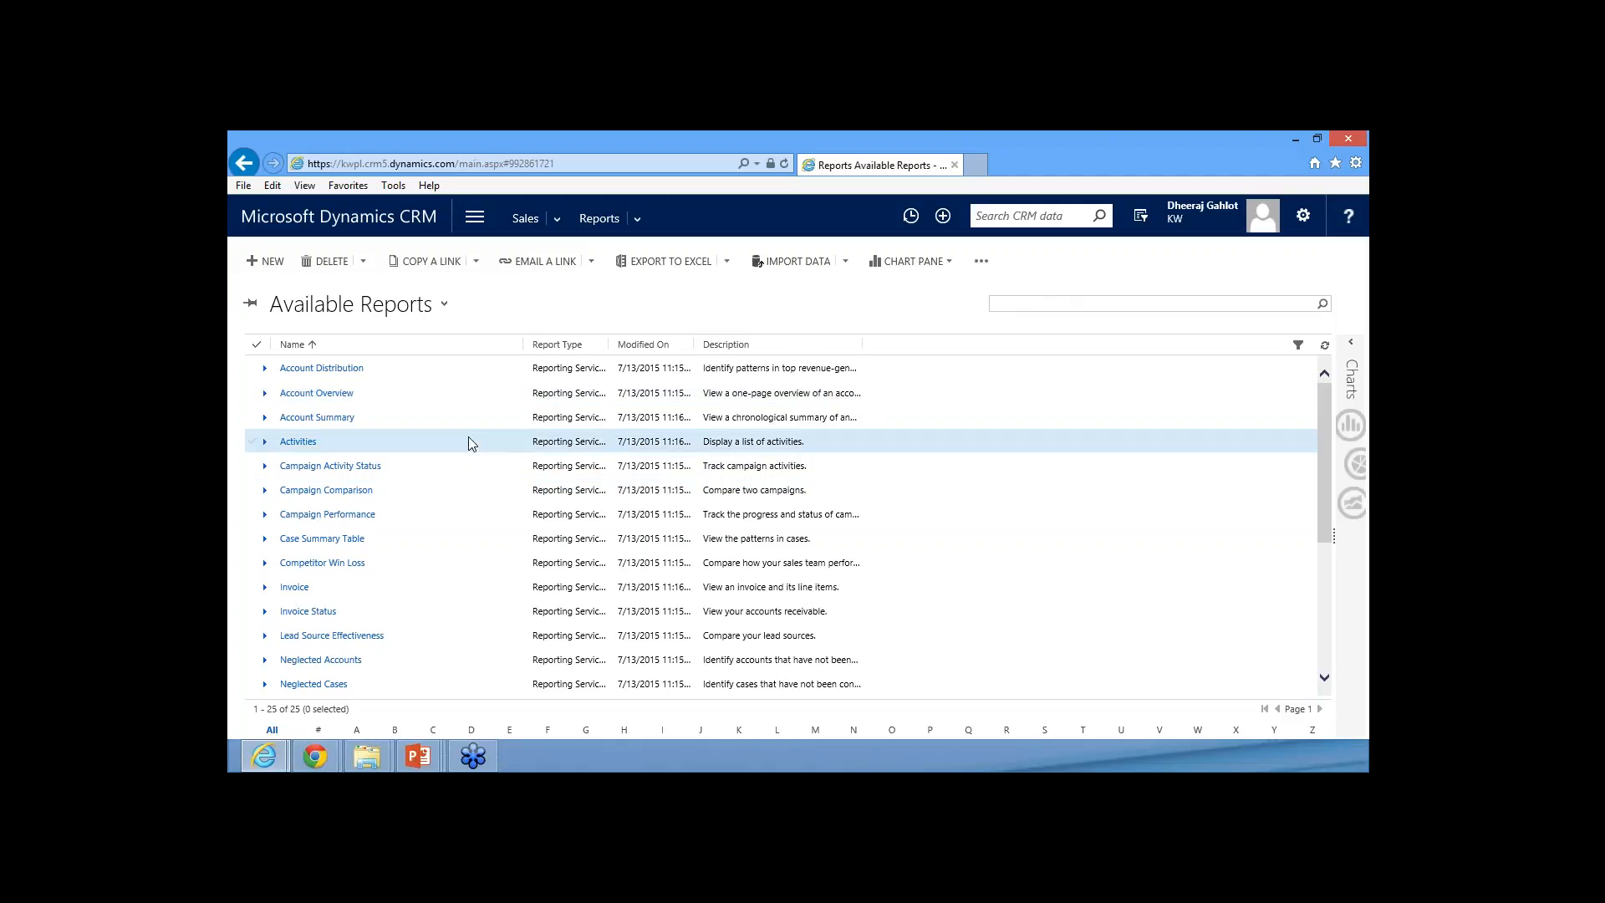
scroll(475, 450, "down", 4)
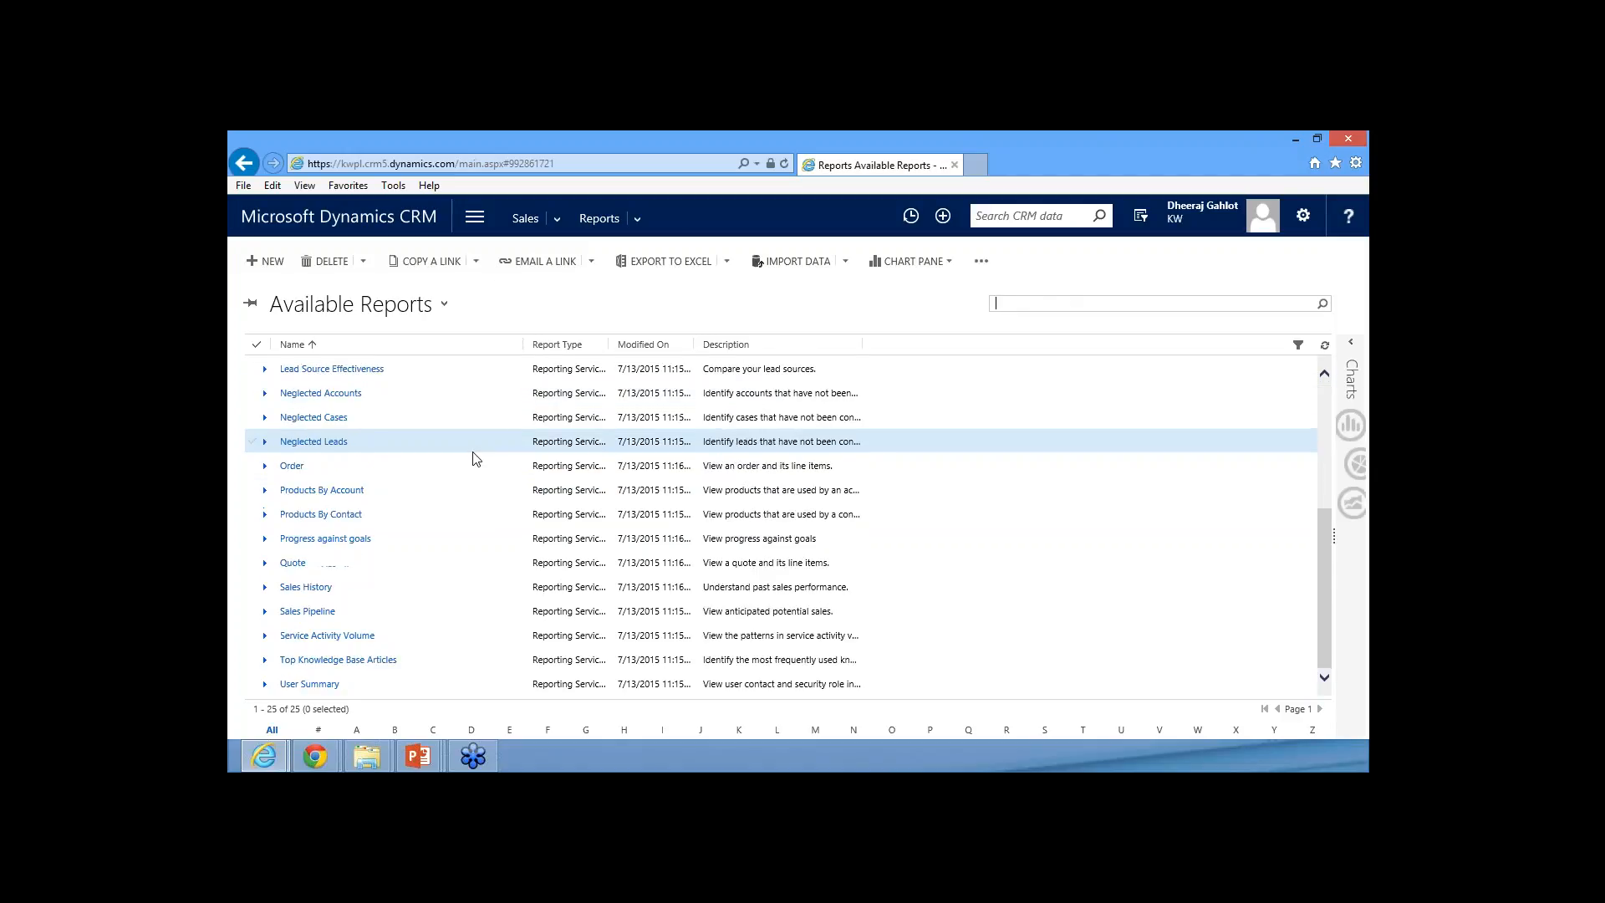
left_click(309, 592)
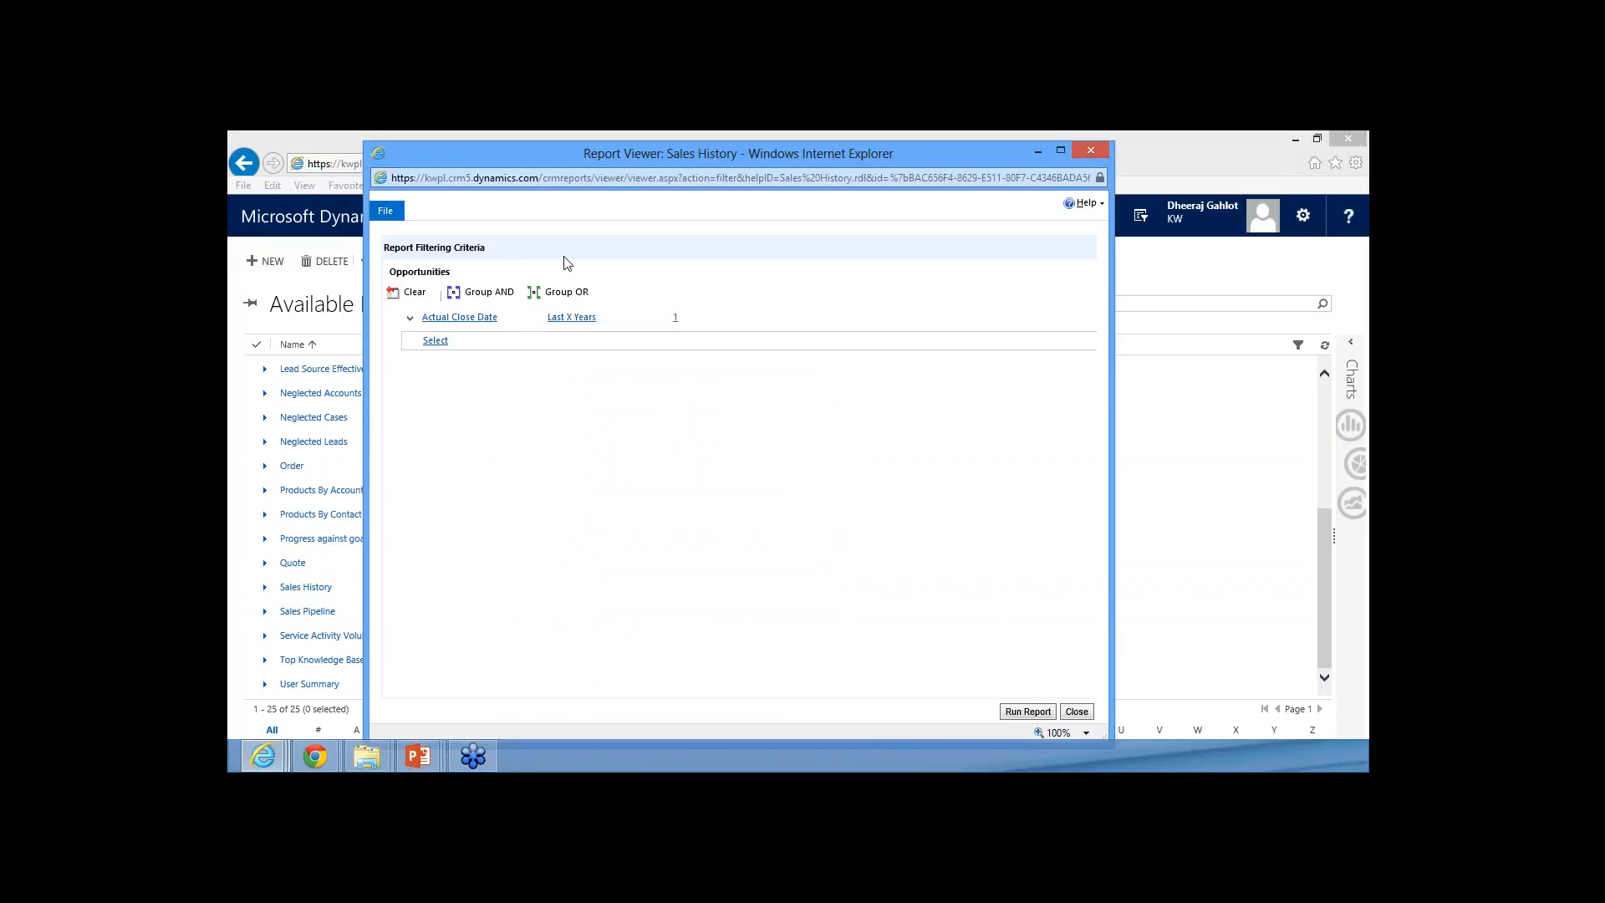
left_click(478, 344)
left_click(1027, 711)
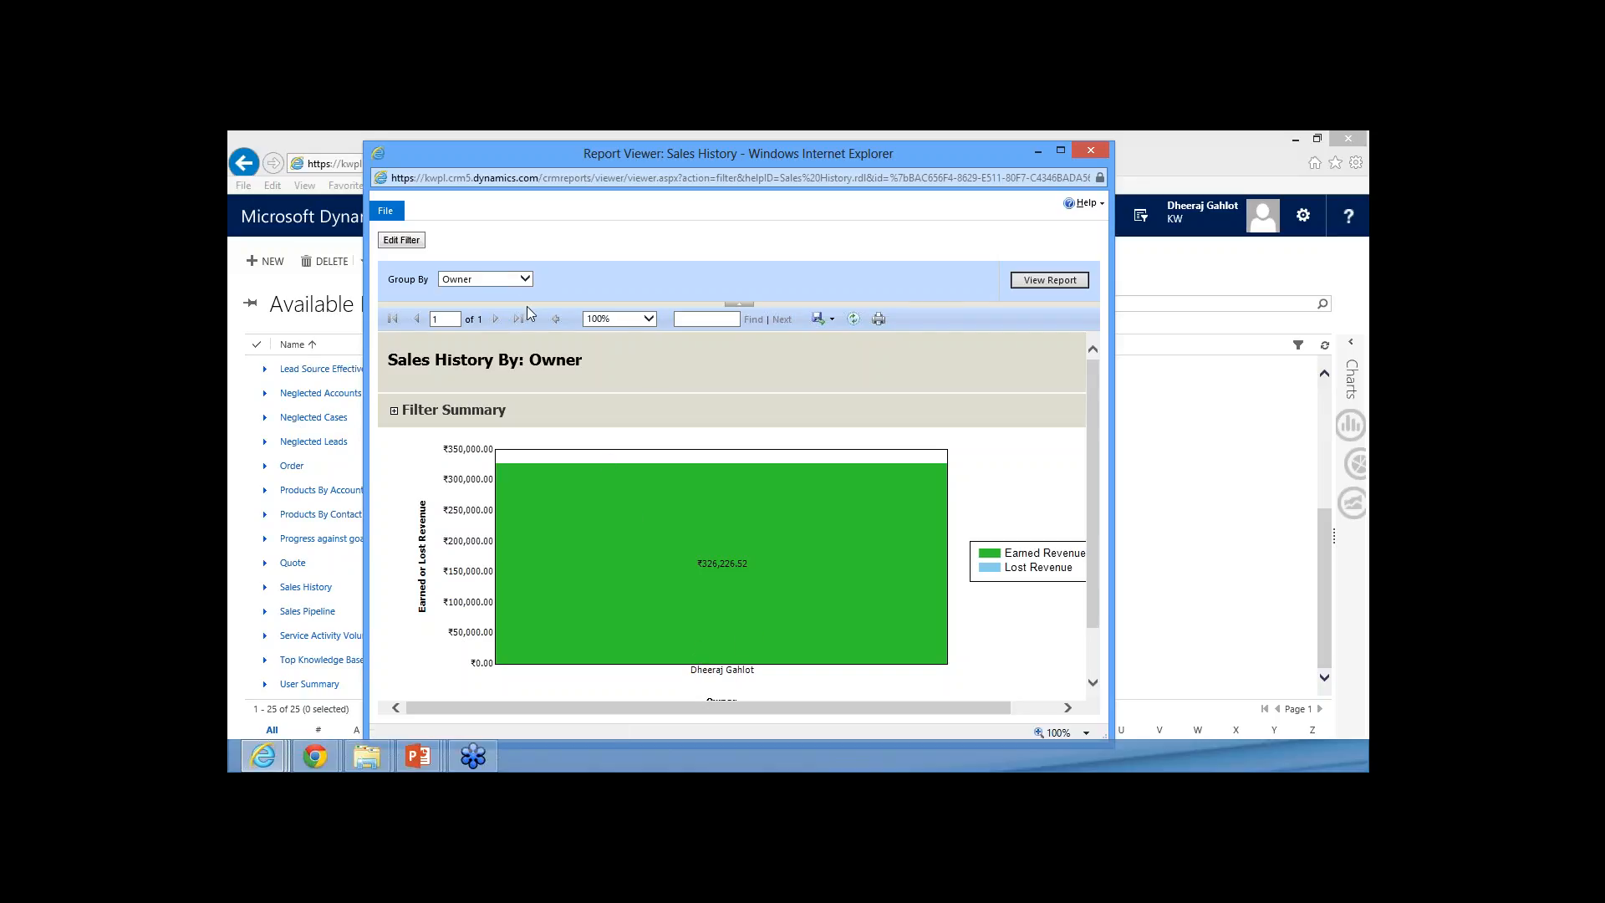
Regenerate the Sales History report grouped by Month
left_click(518, 279)
left_click(493, 302)
left_click(1015, 283)
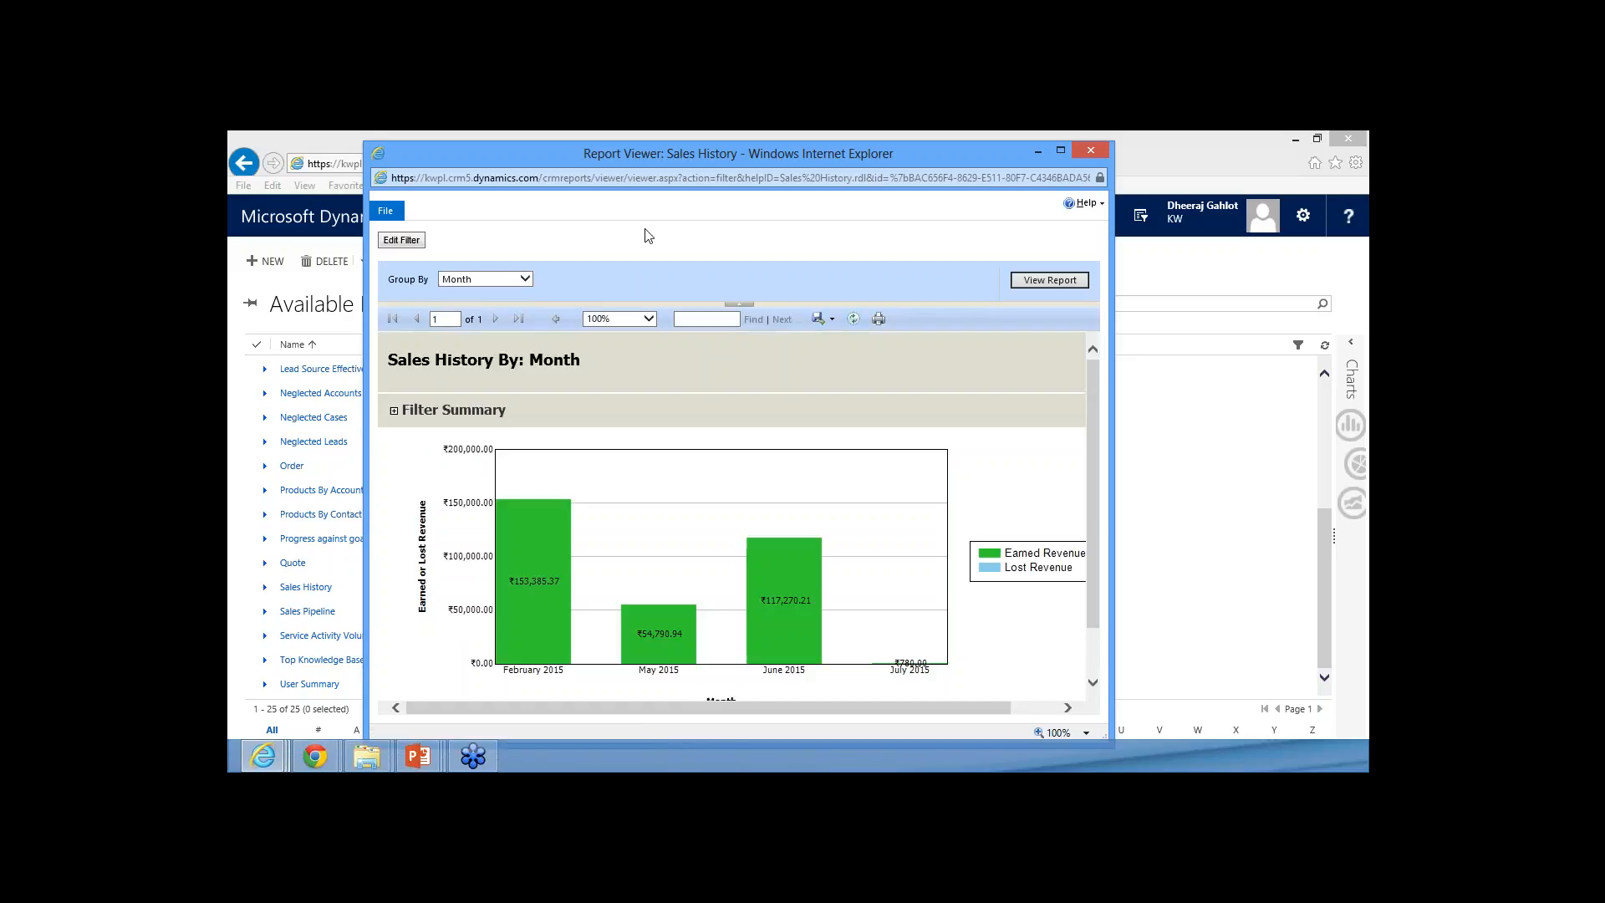
Drill into the June 2015 sales, view the opportunity for the JJ line of products, and close its record
left_click(784, 619)
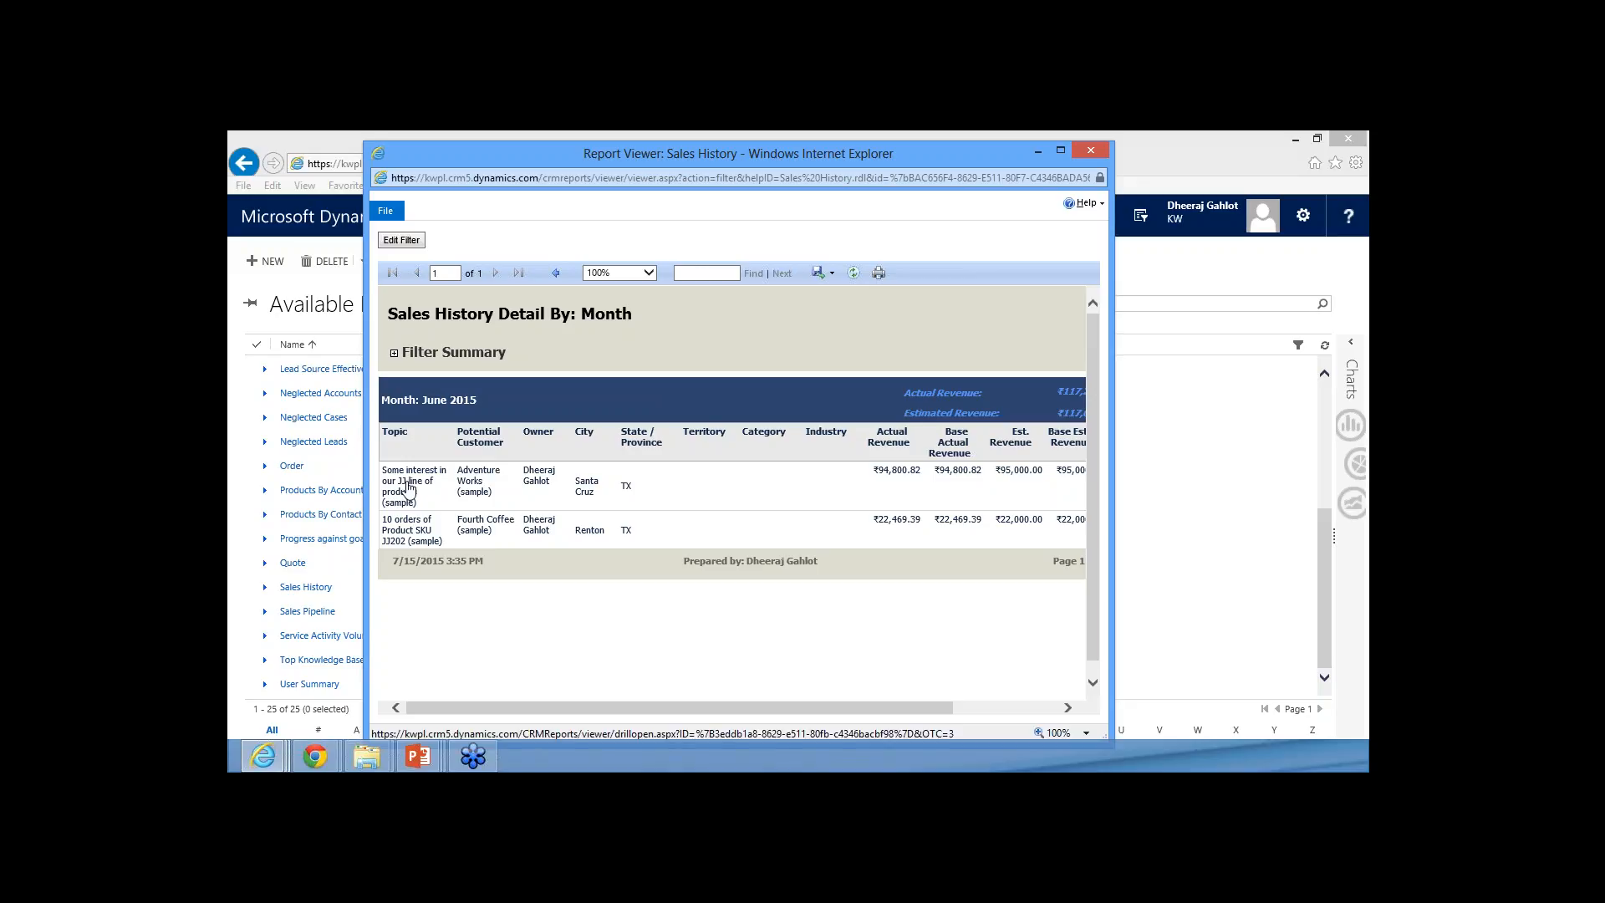
left_click(518, 493)
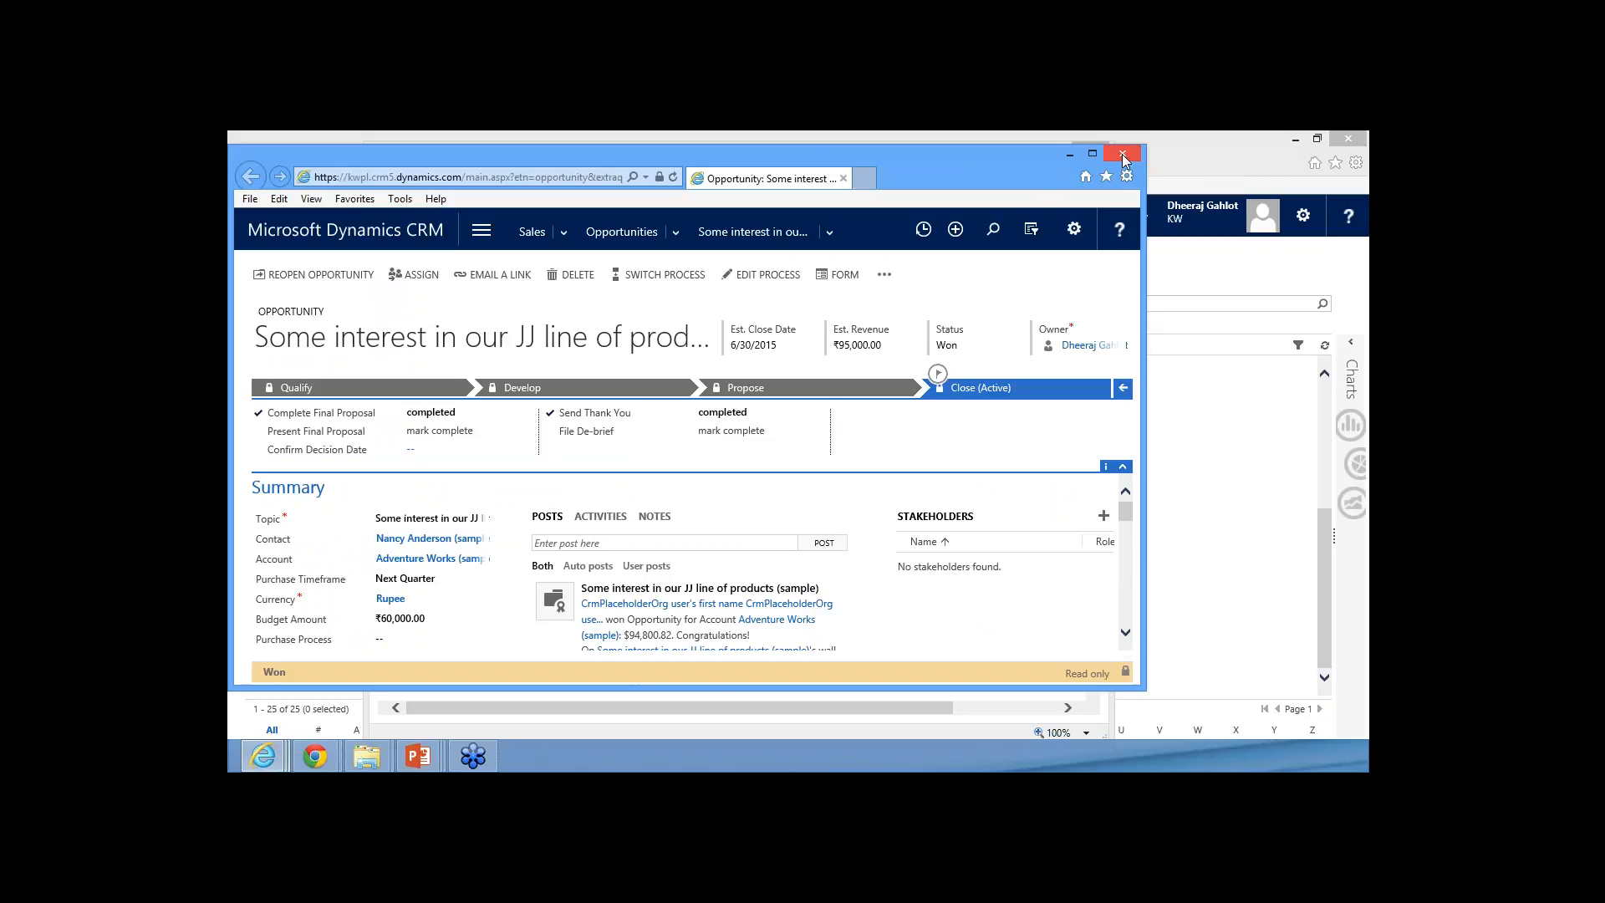
left_click(1123, 156)
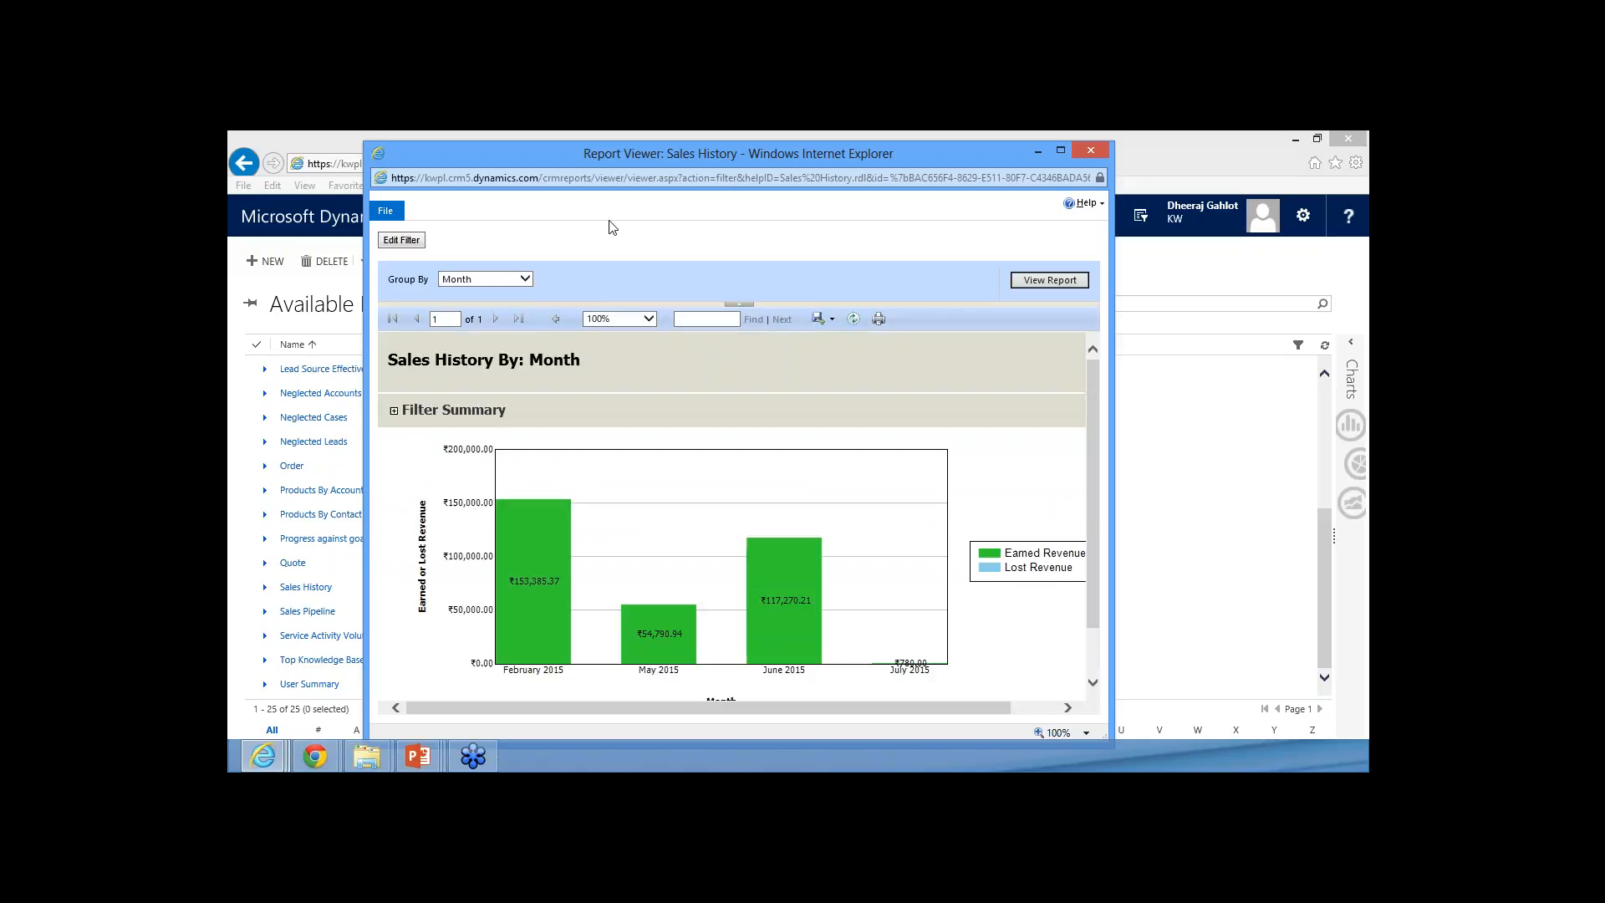
Review the grouping options of the Sales History report without changing them, and close the report
left_click(484, 280)
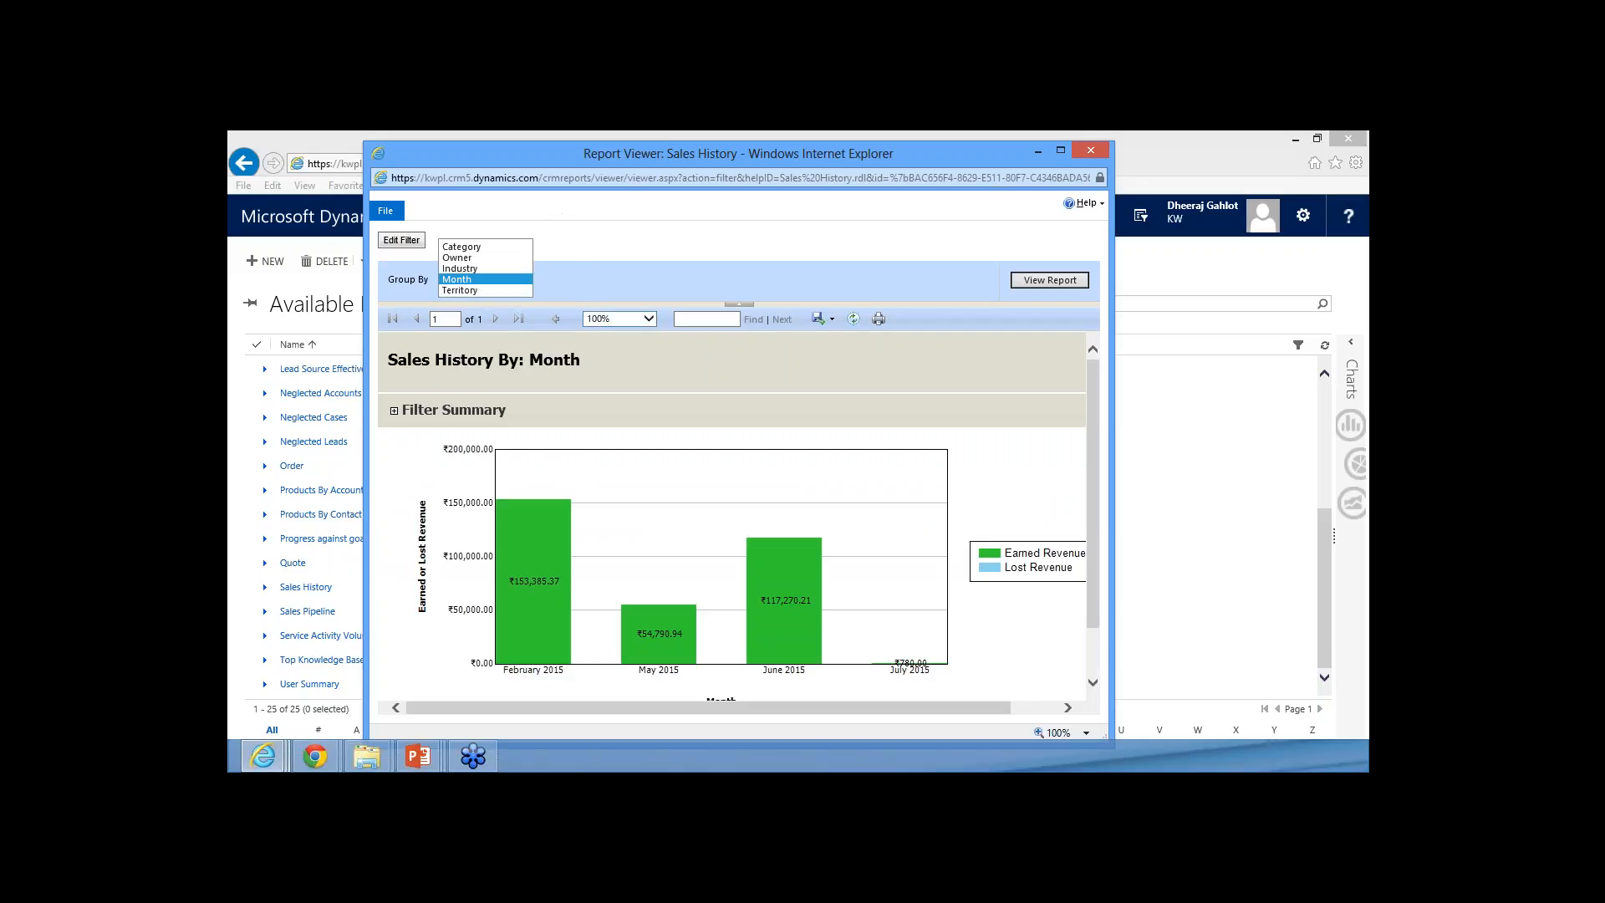
left_click(436, 220)
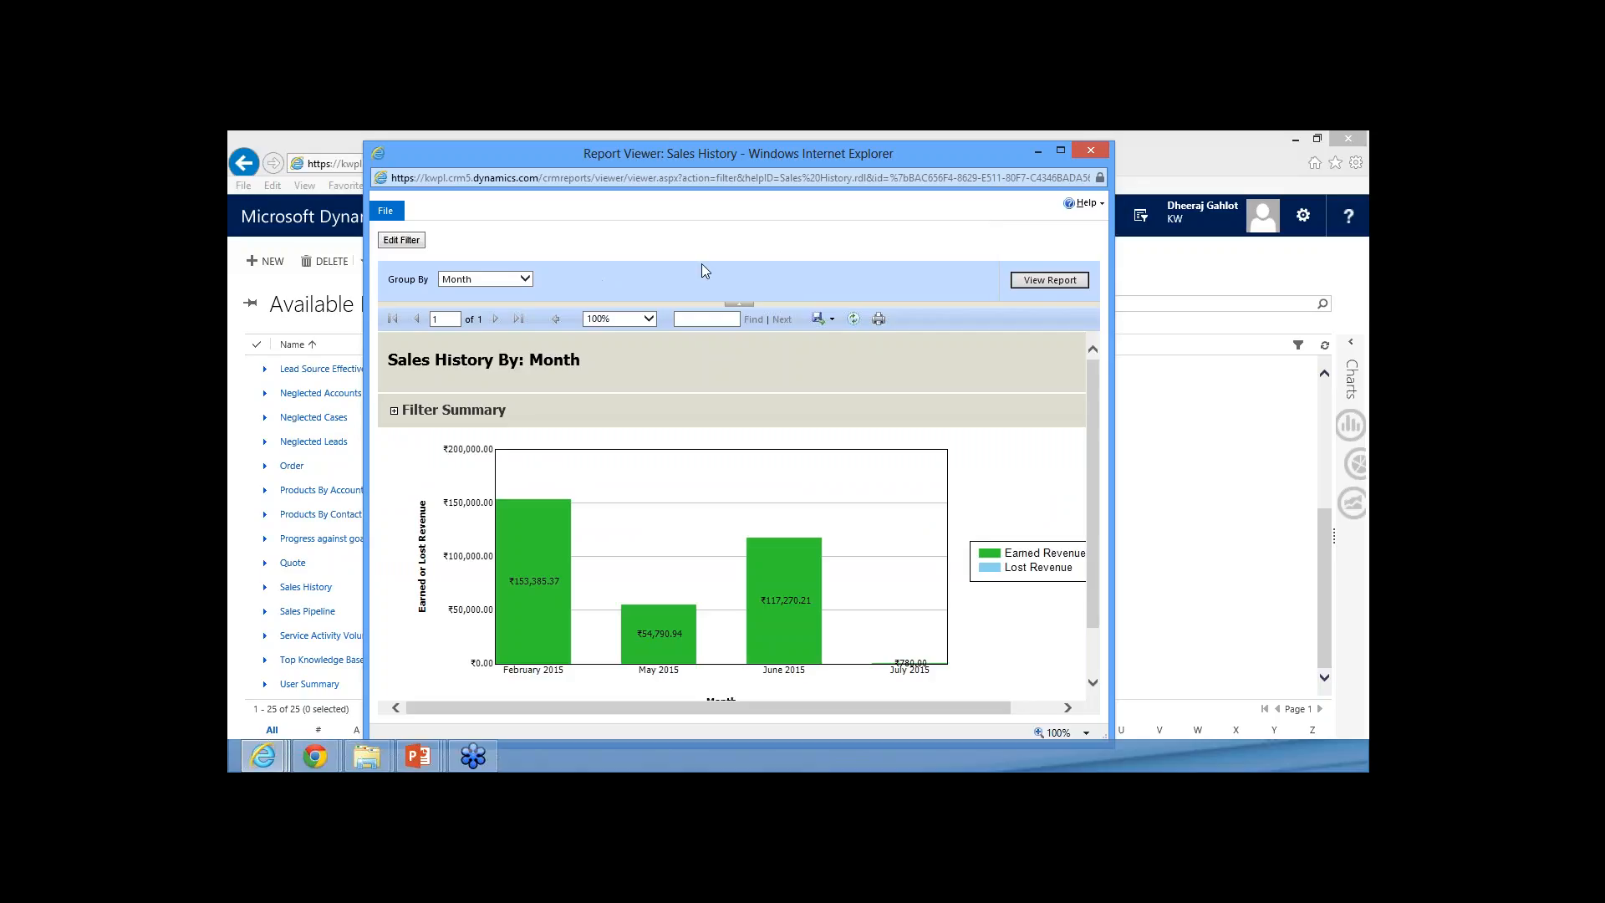
left_click(499, 279)
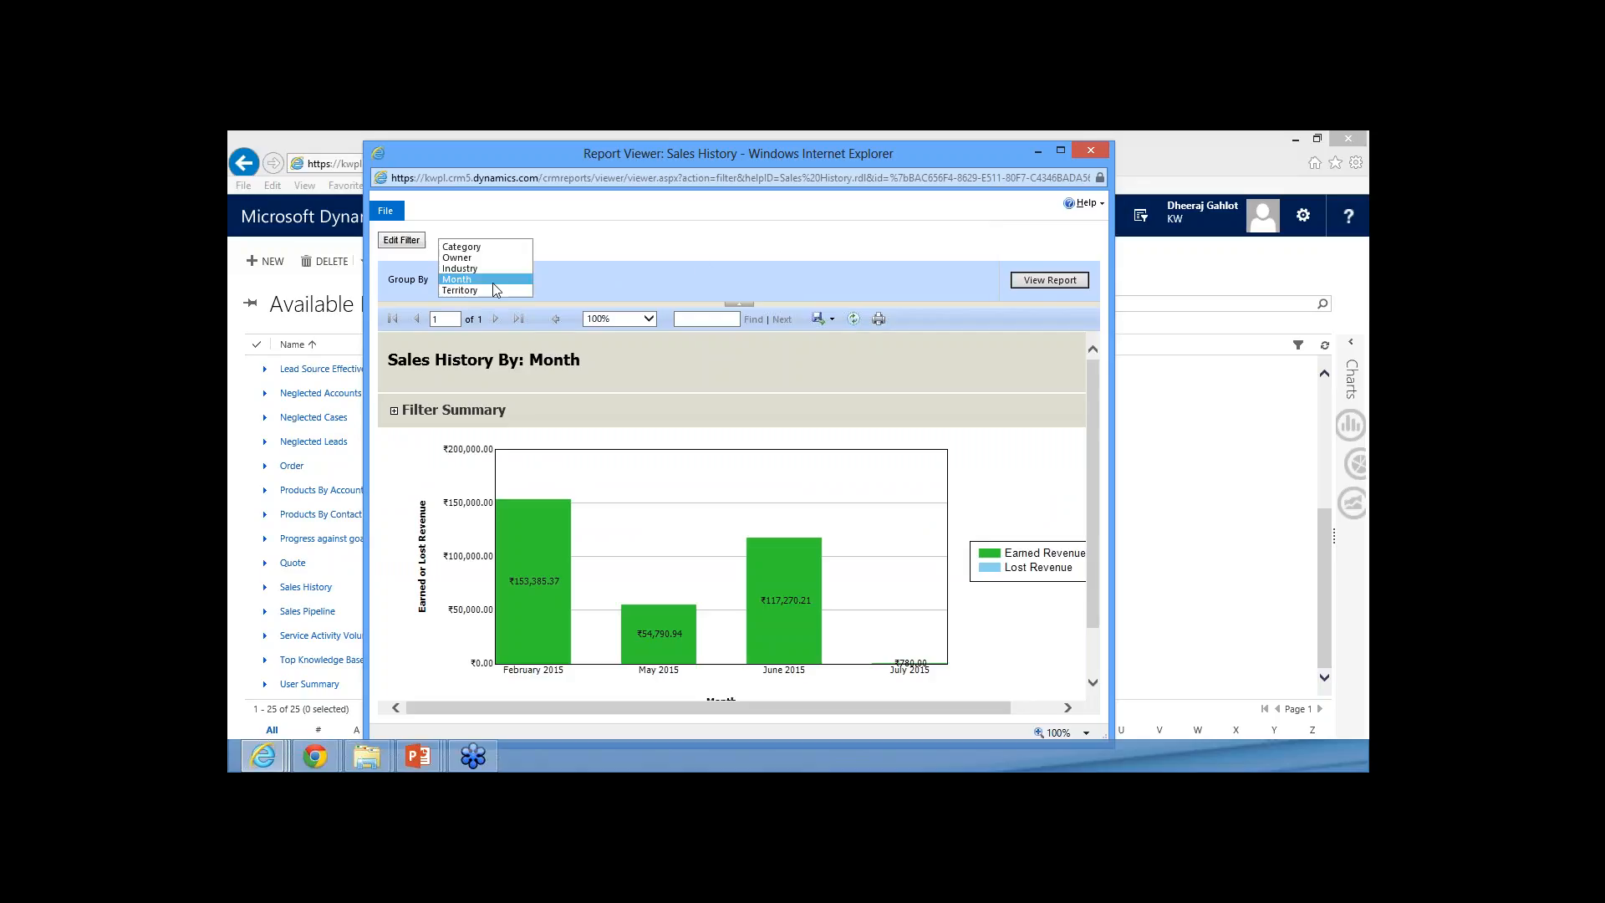
left_click(715, 283)
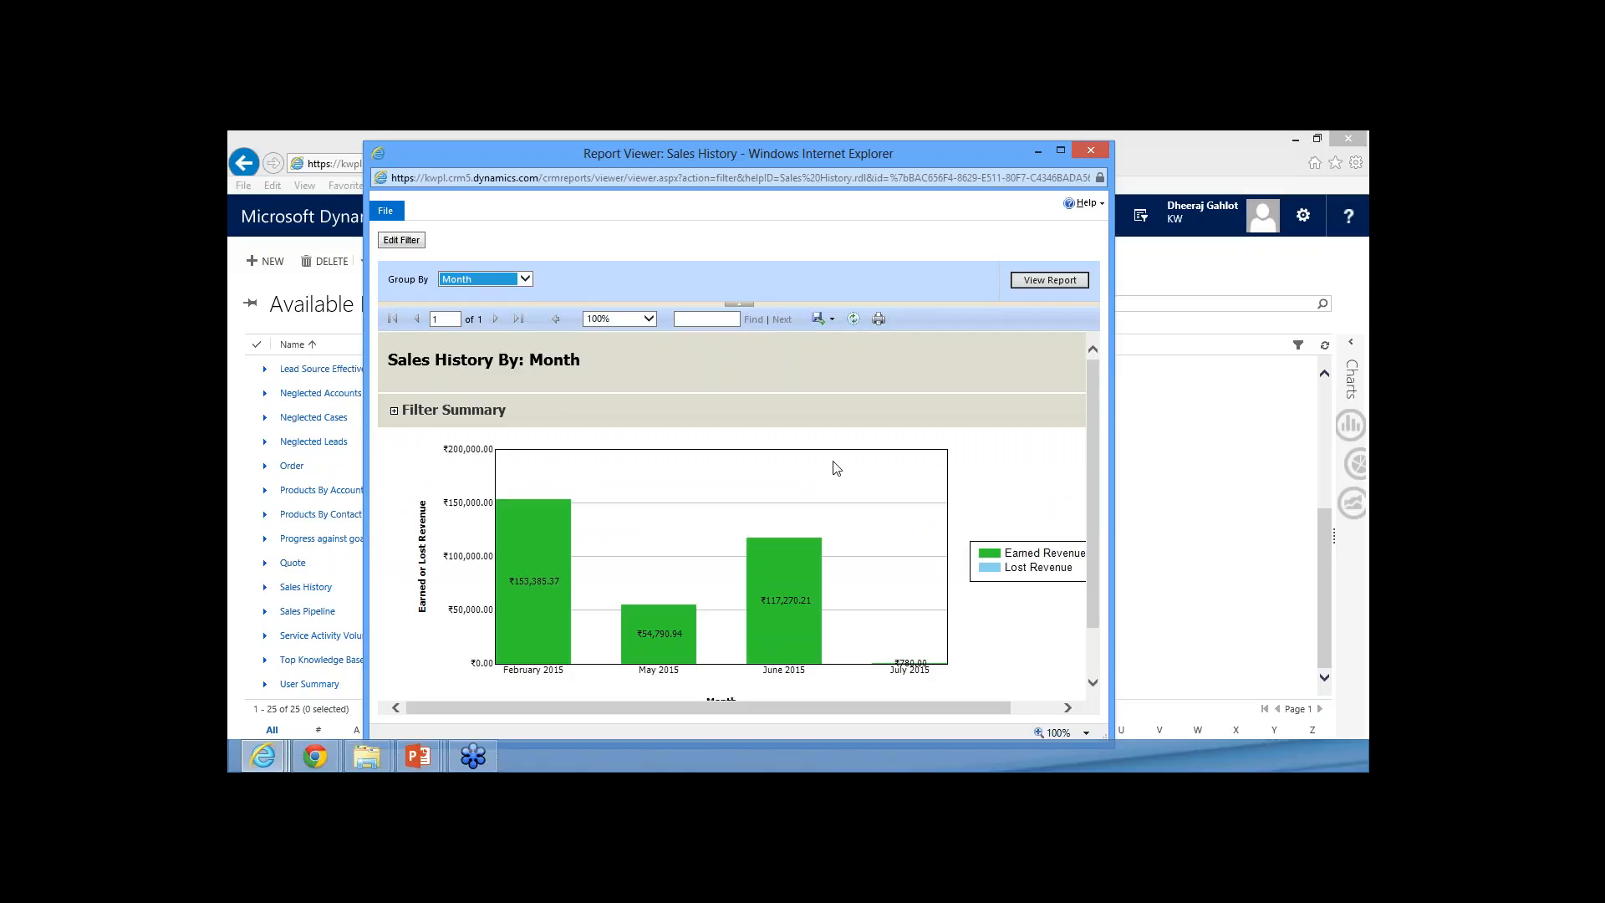
left_click(1091, 150)
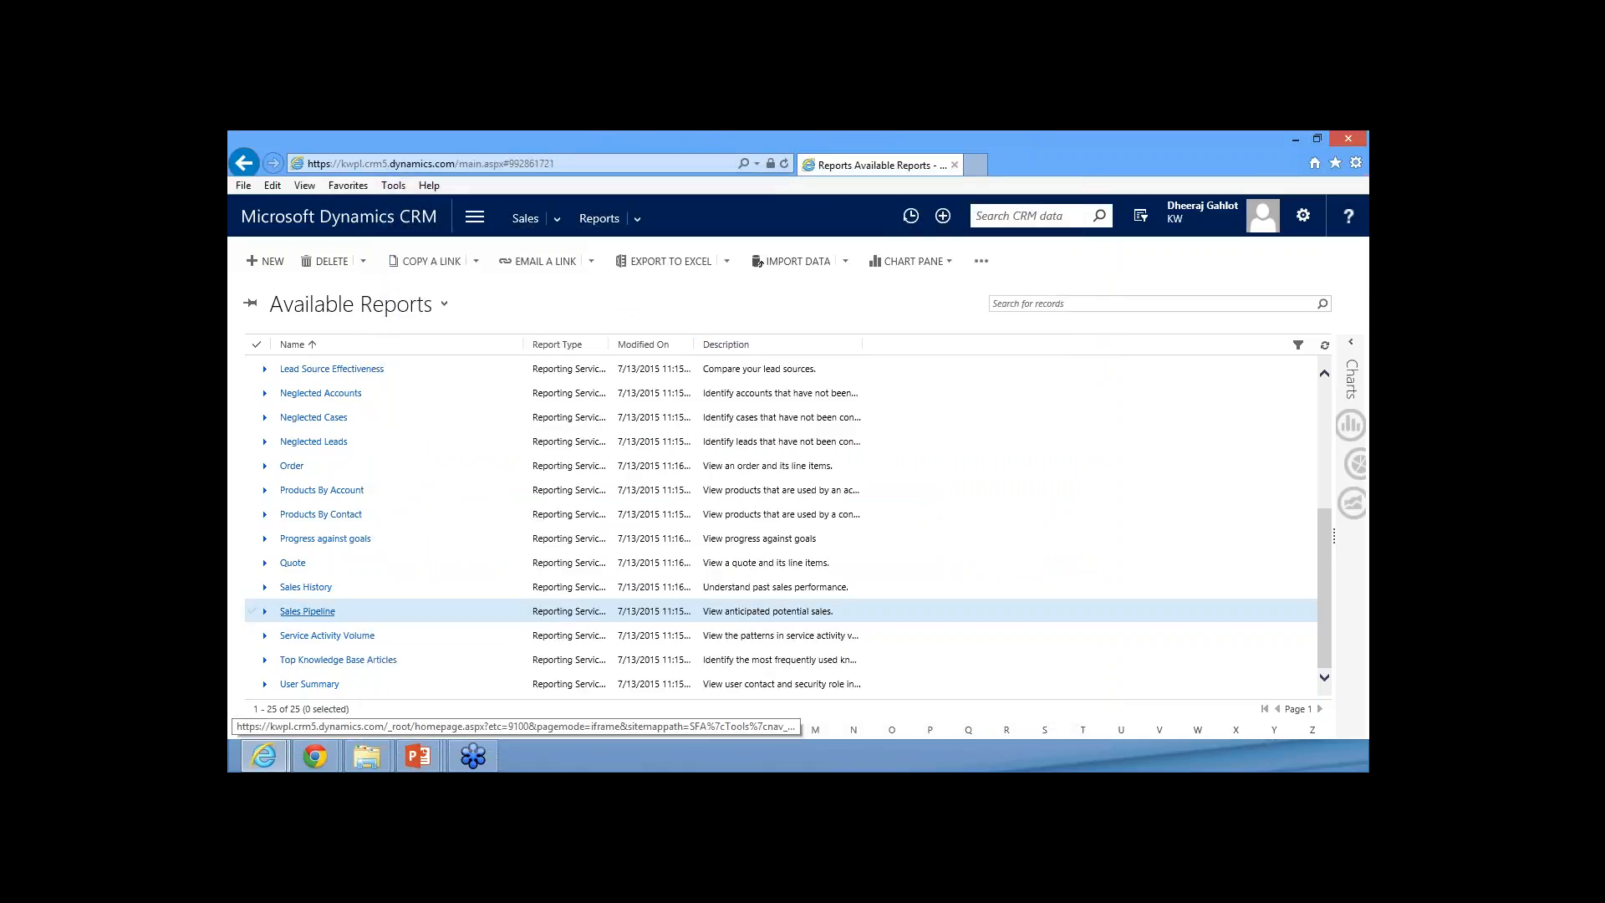
Open the Sales Pipeline report and clear the default filters for Opportunities and Opportunity Products
left_click(308, 611)
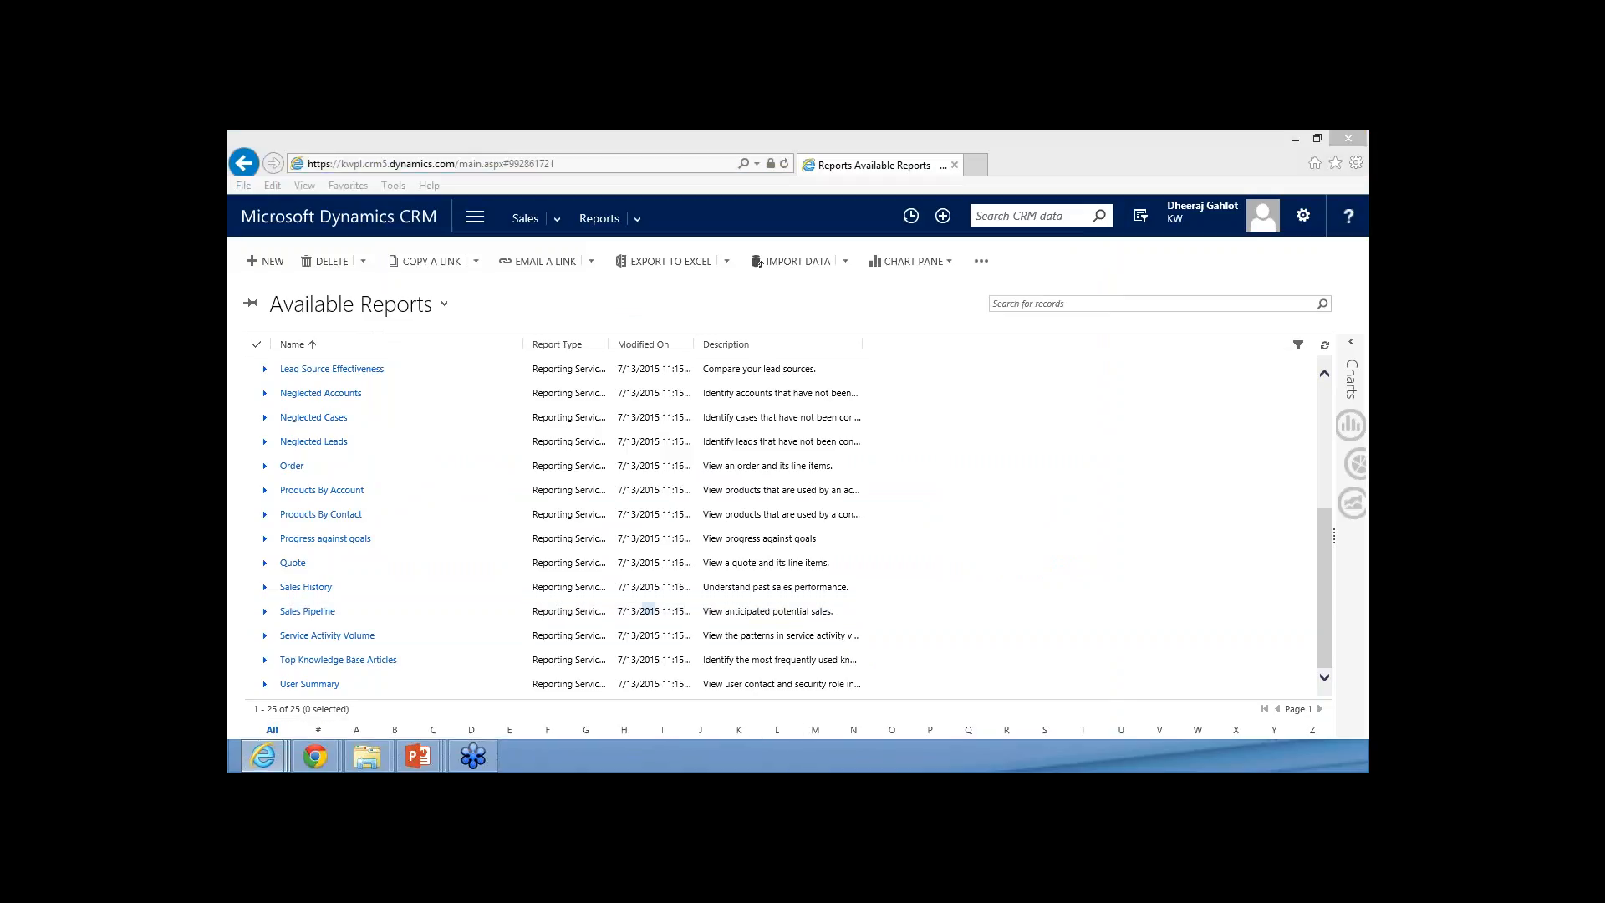
left_click_drag(779, 136, 563, 159)
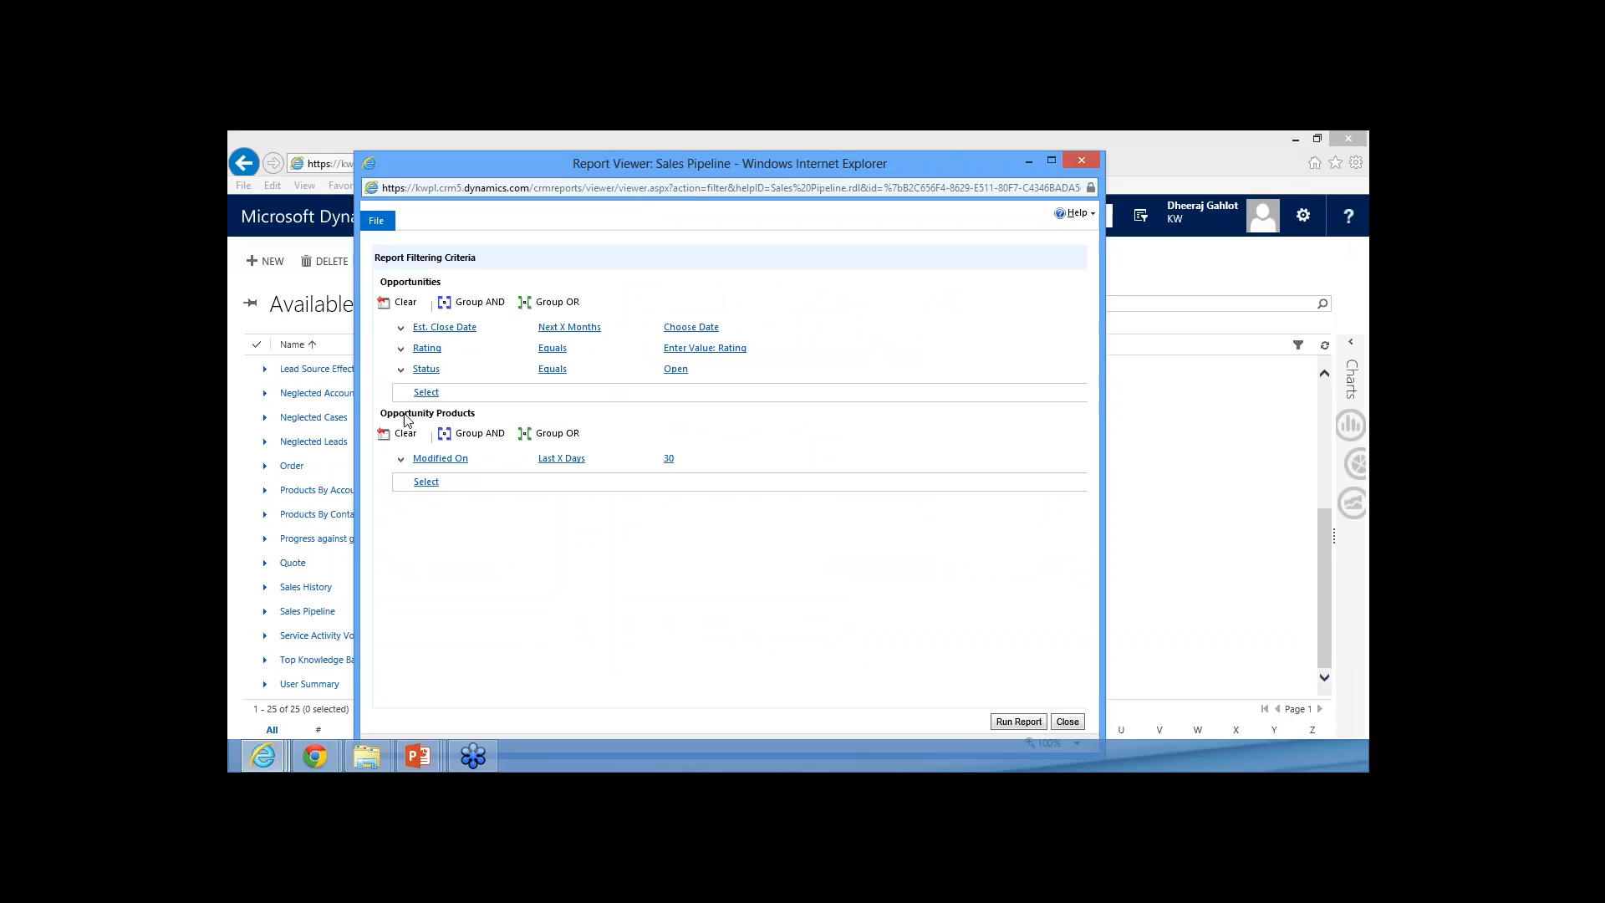
left_click(428, 392)
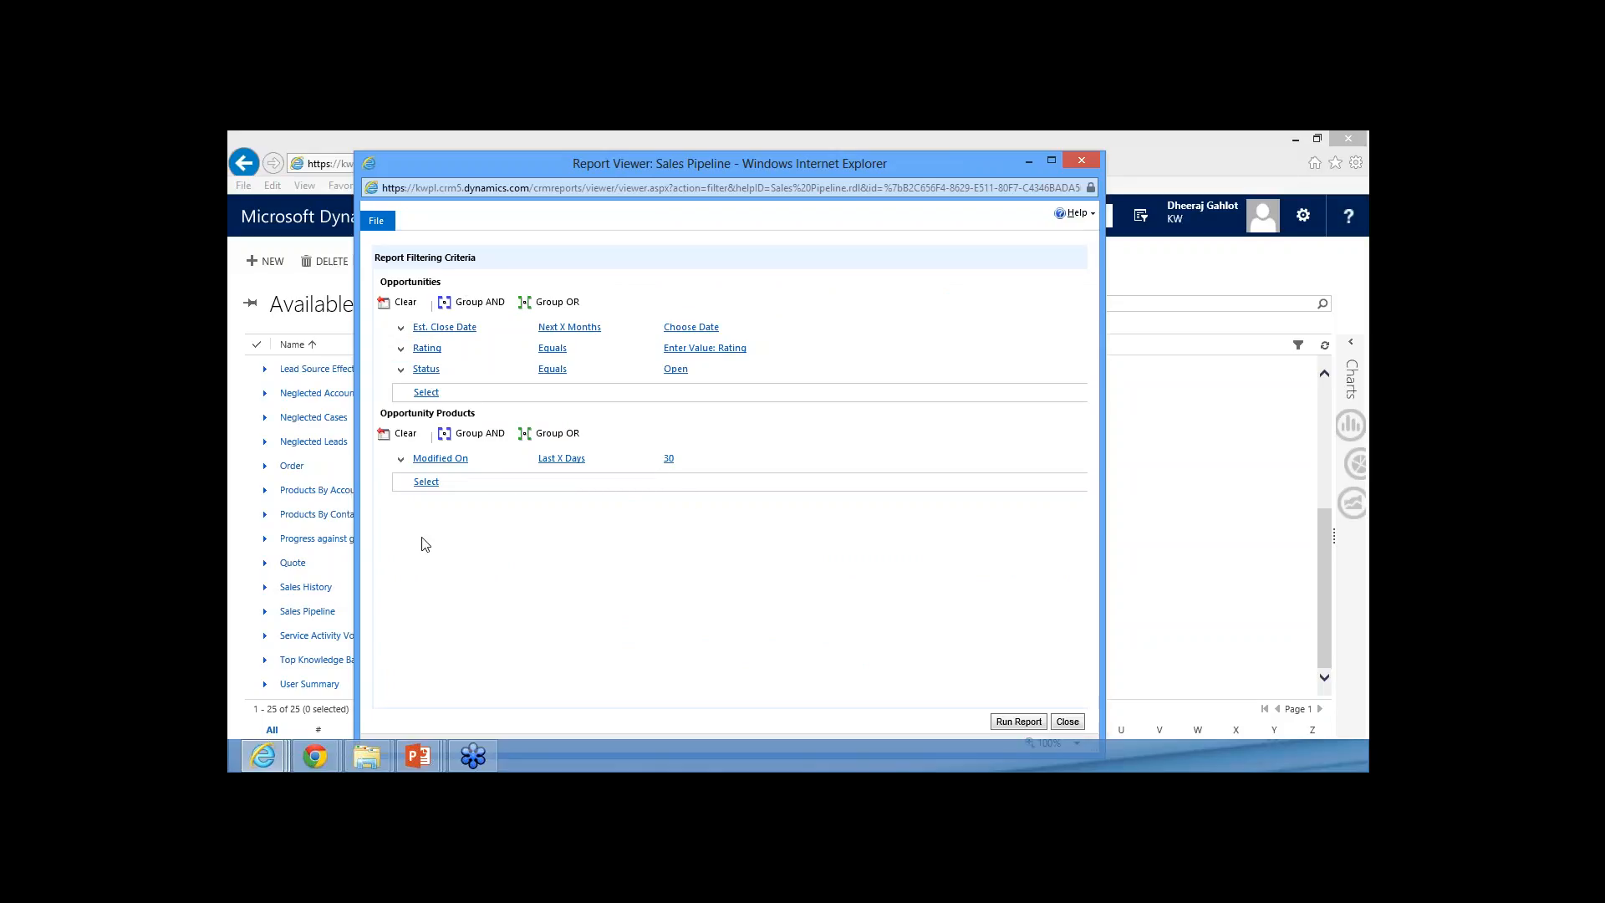
left_click(404, 433)
left_click(404, 301)
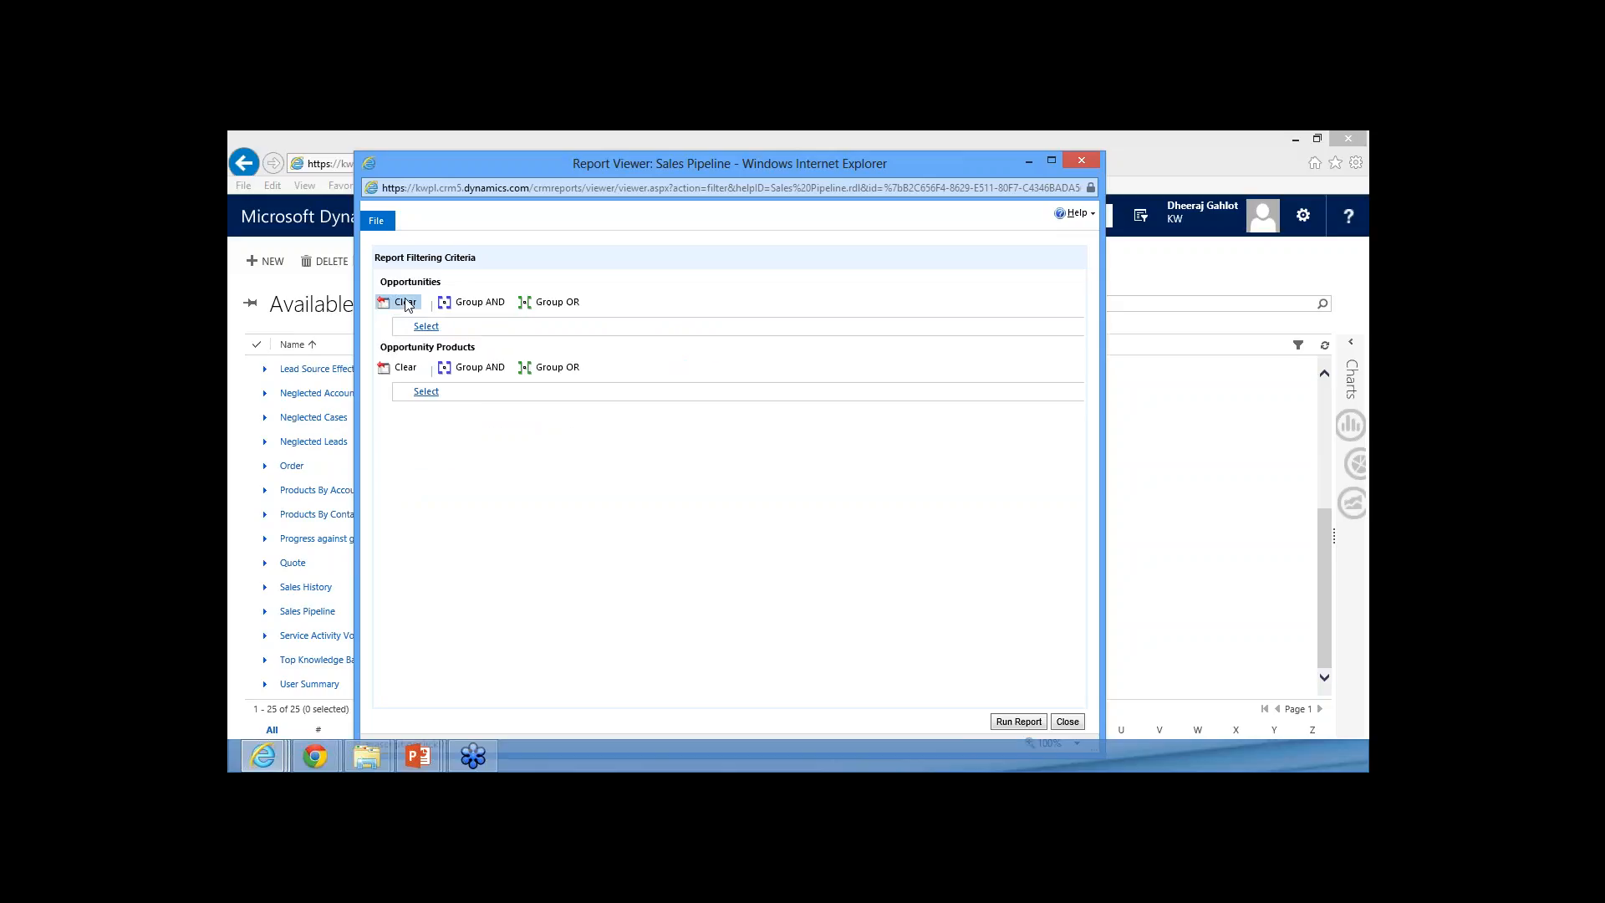
Add an Opportunities filter condition with Modified On set to This Year
left_click(465, 333)
left_click(464, 330)
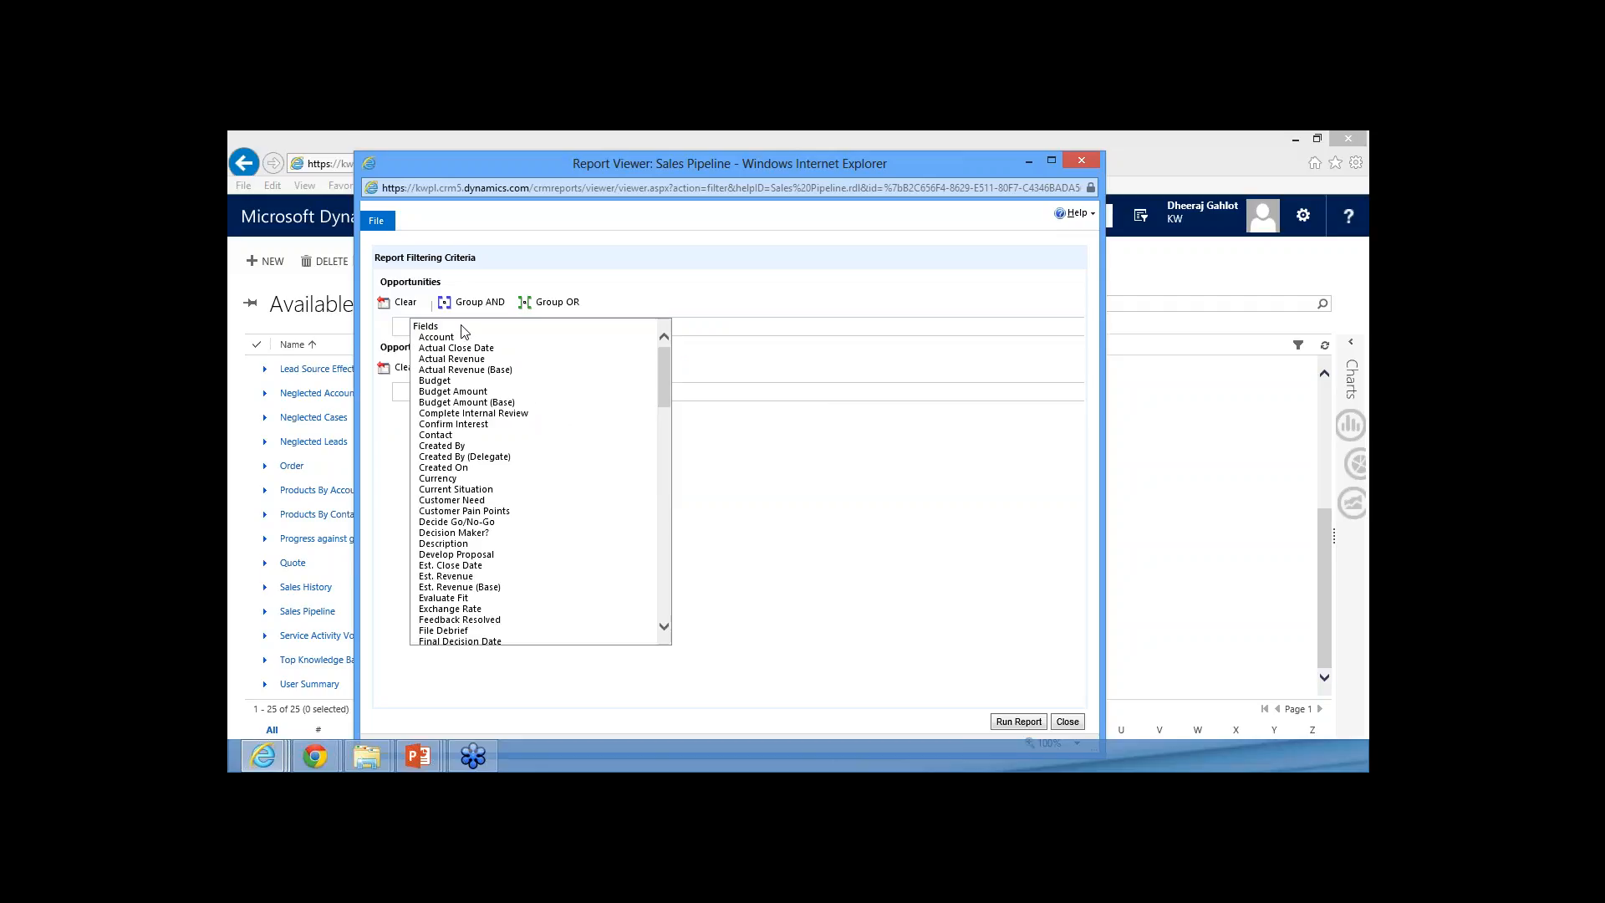
scroll(455, 480, "down", 6)
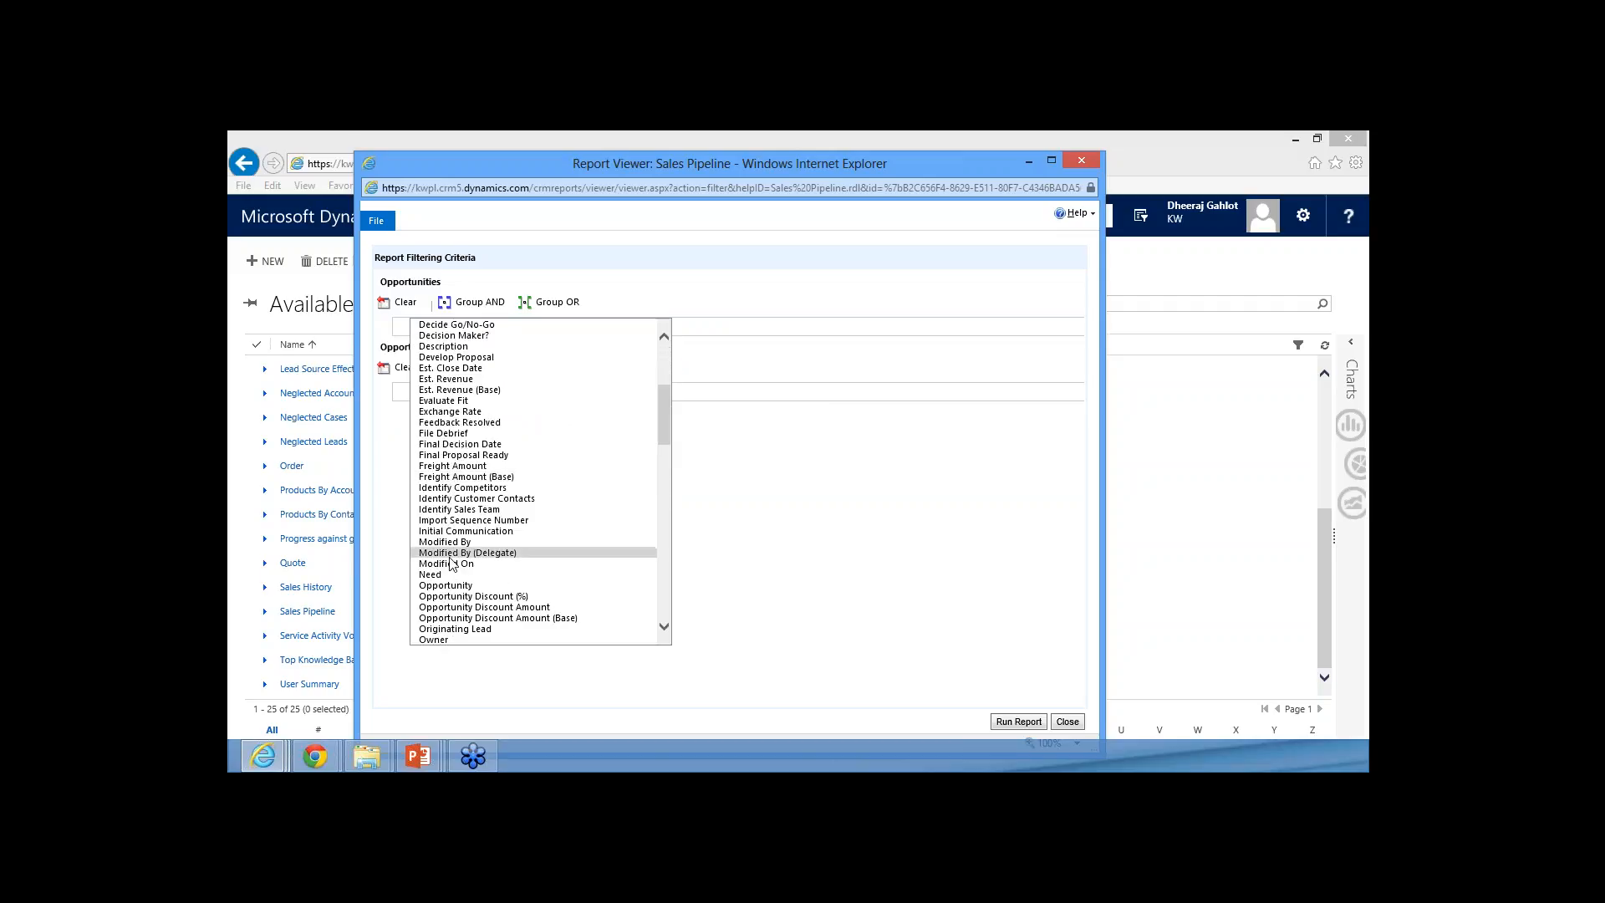
left_click(456, 552)
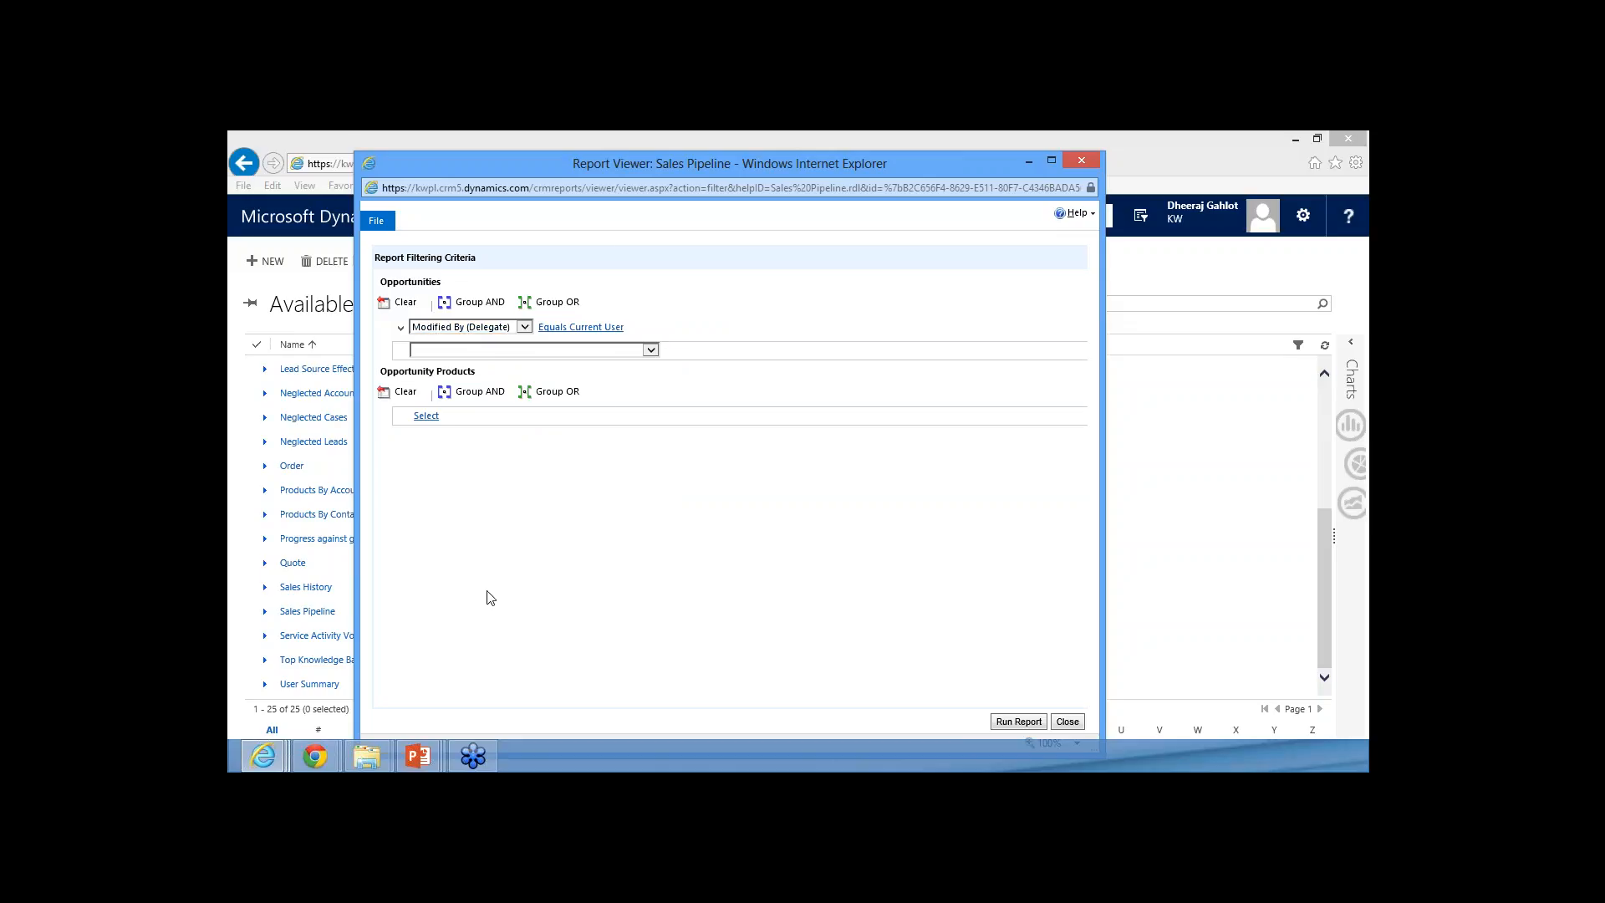
left_click(466, 327)
left_click(443, 338)
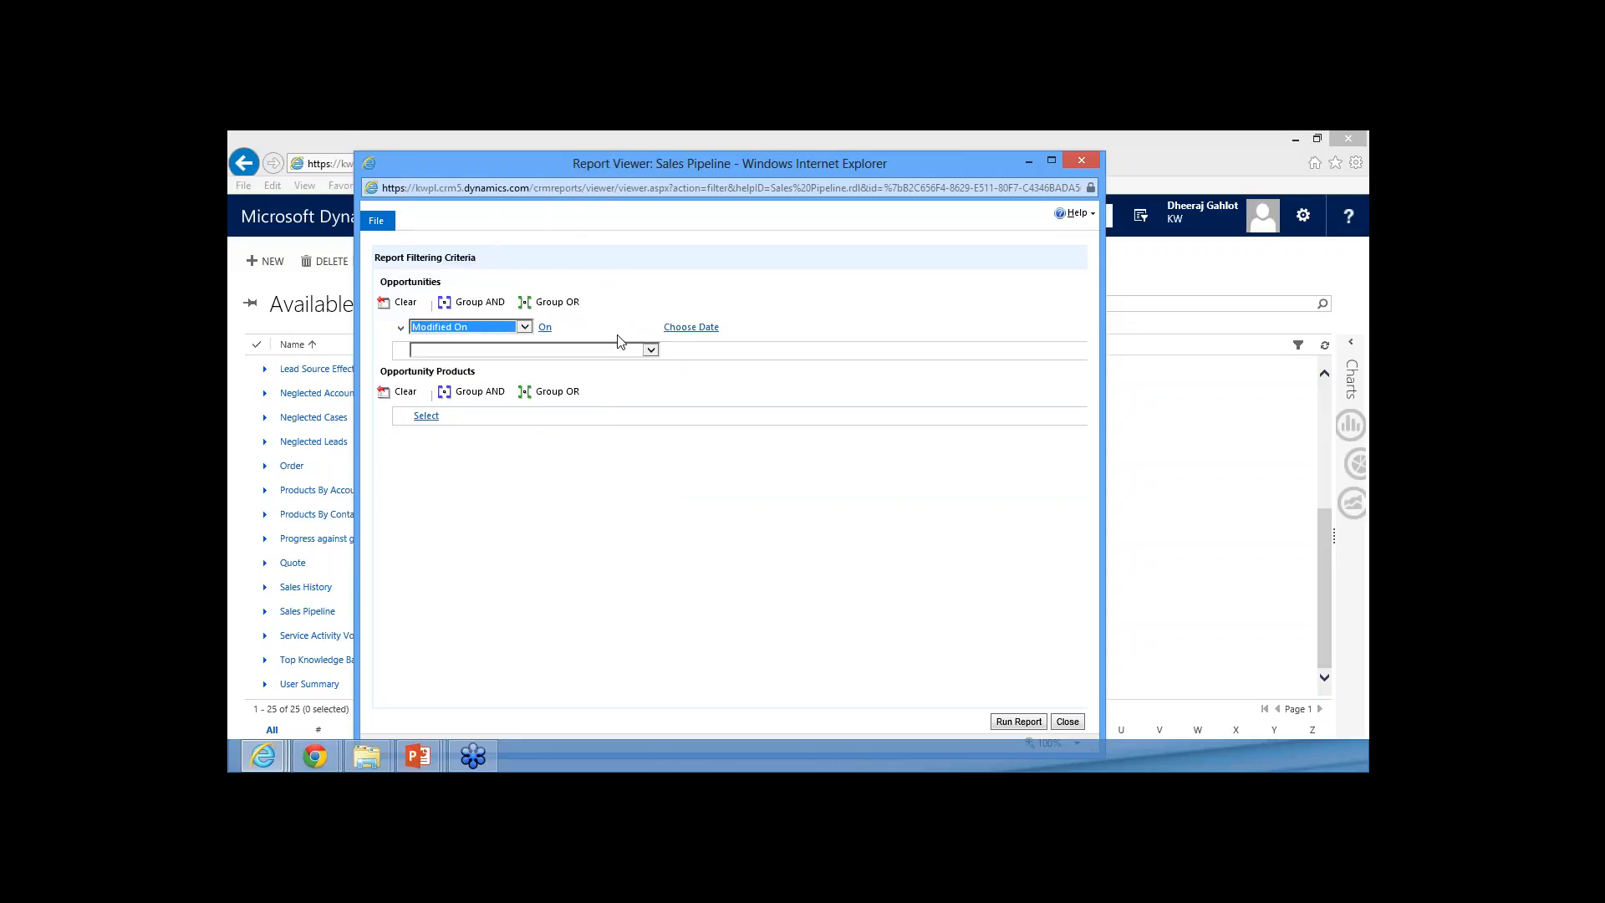
left_click(614, 335)
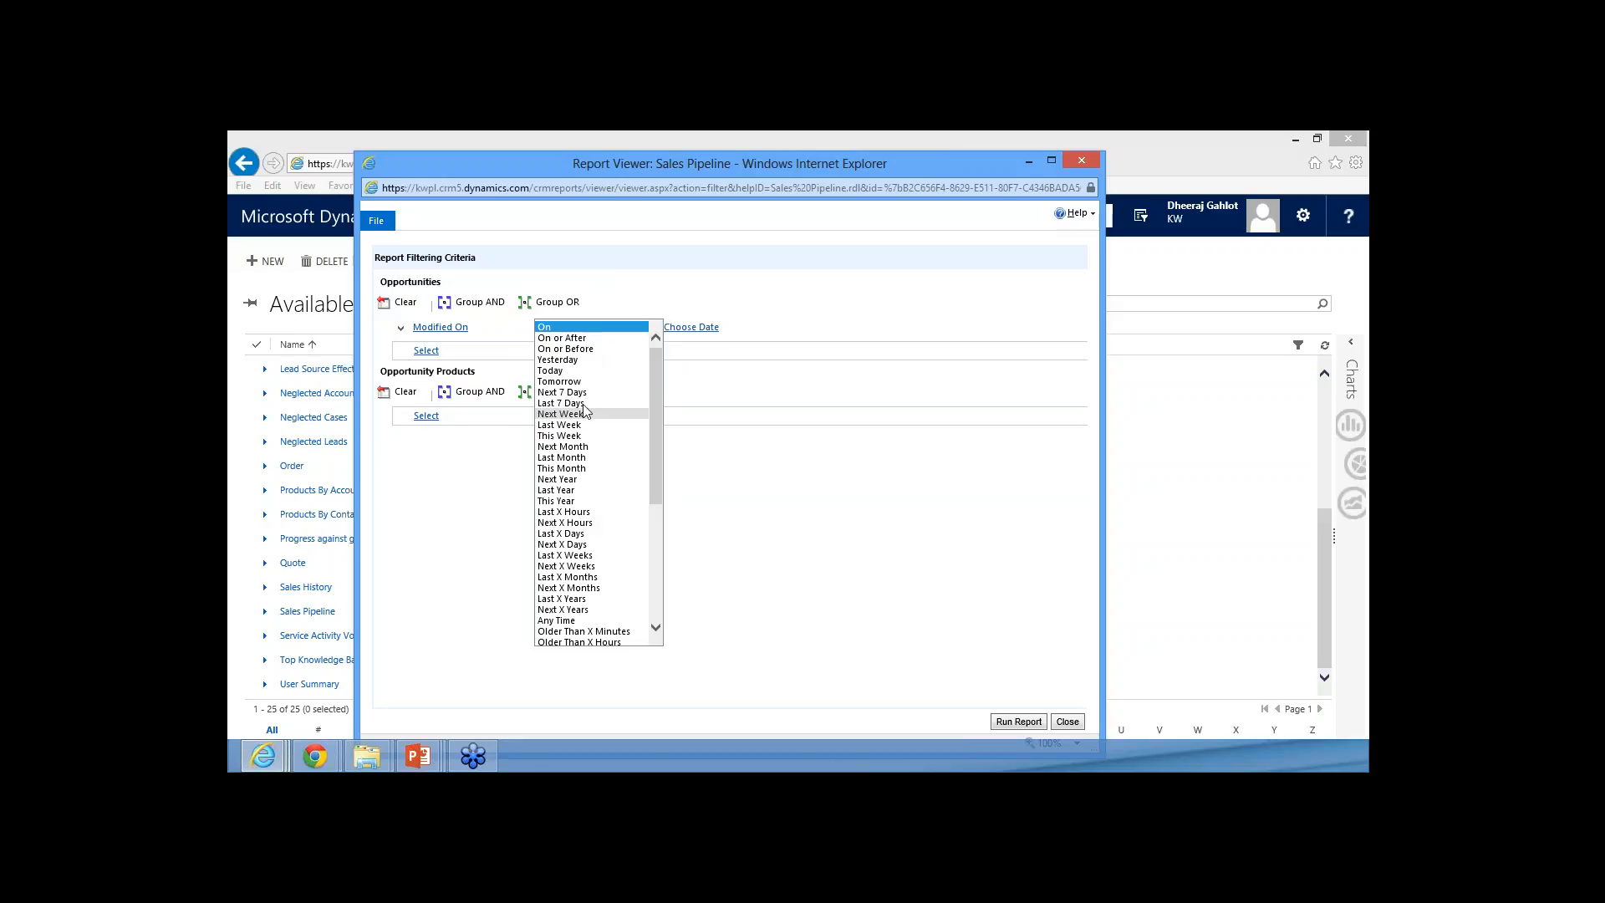
left_click(574, 502)
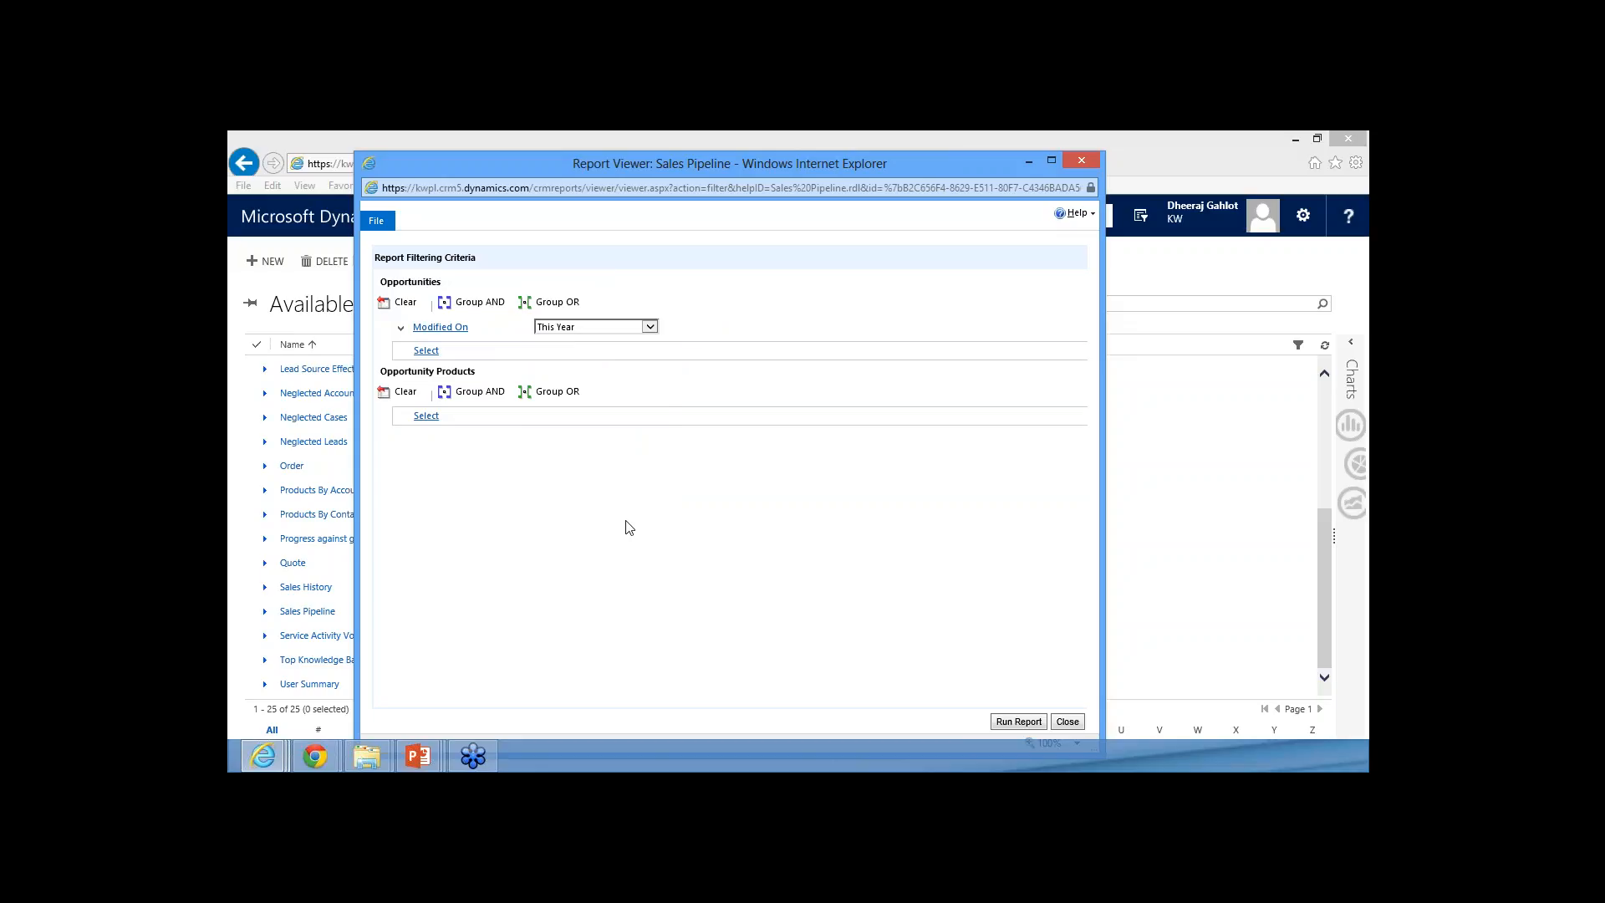
Change the filter field to Created On, try running the Sales Pipeline report, retry it once, and close the report viewer
scroll(483, 374, "up", 8)
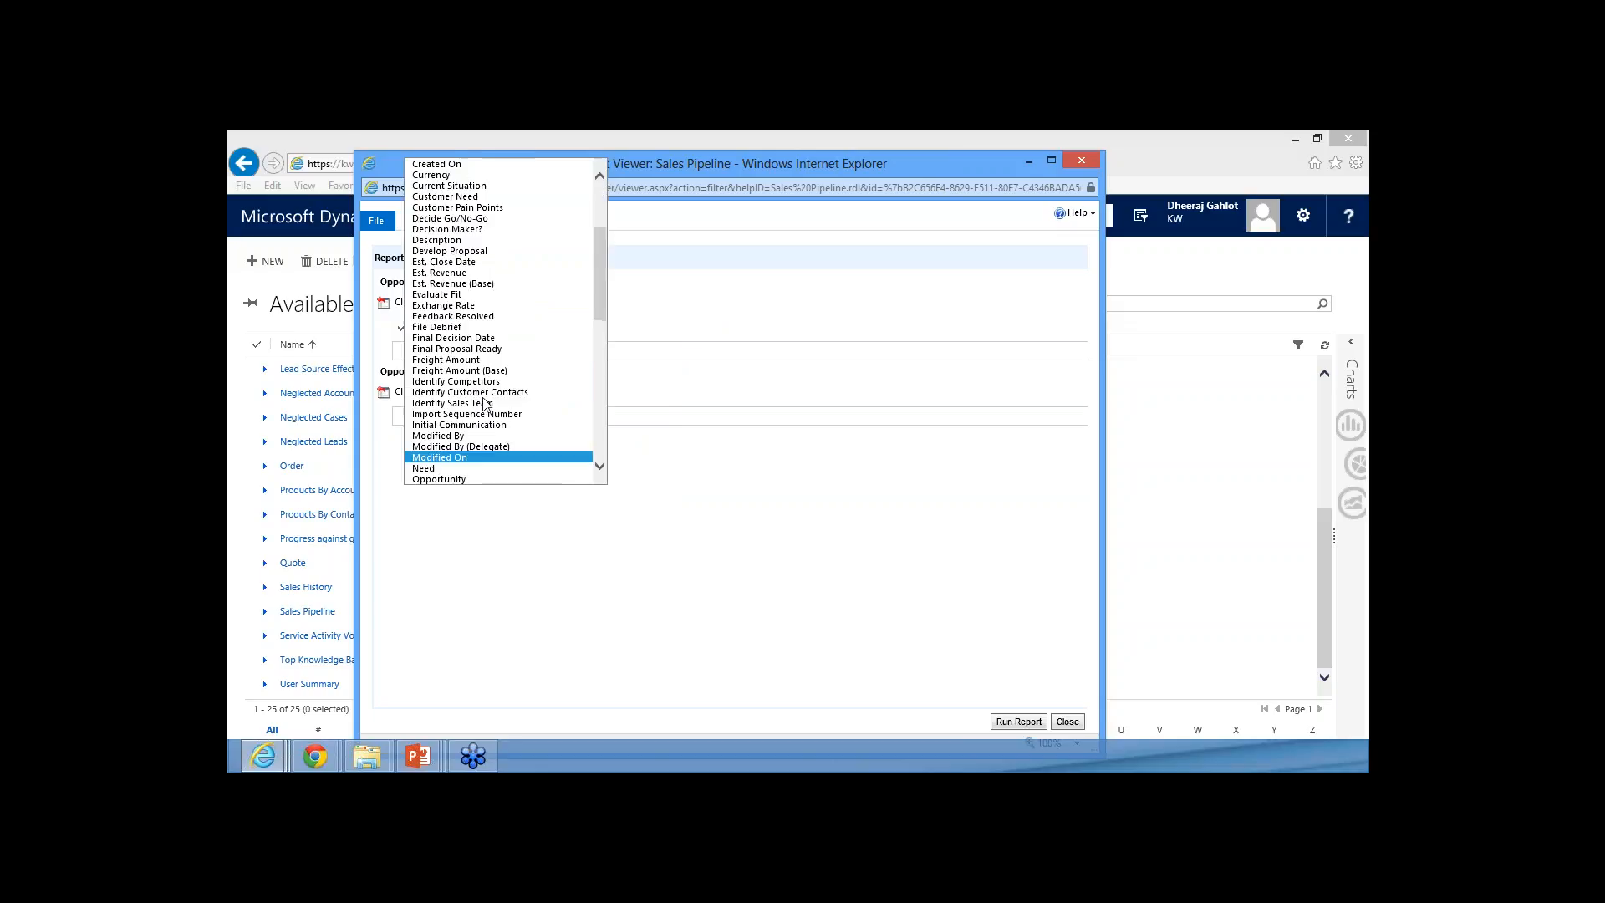
left_click(438, 307)
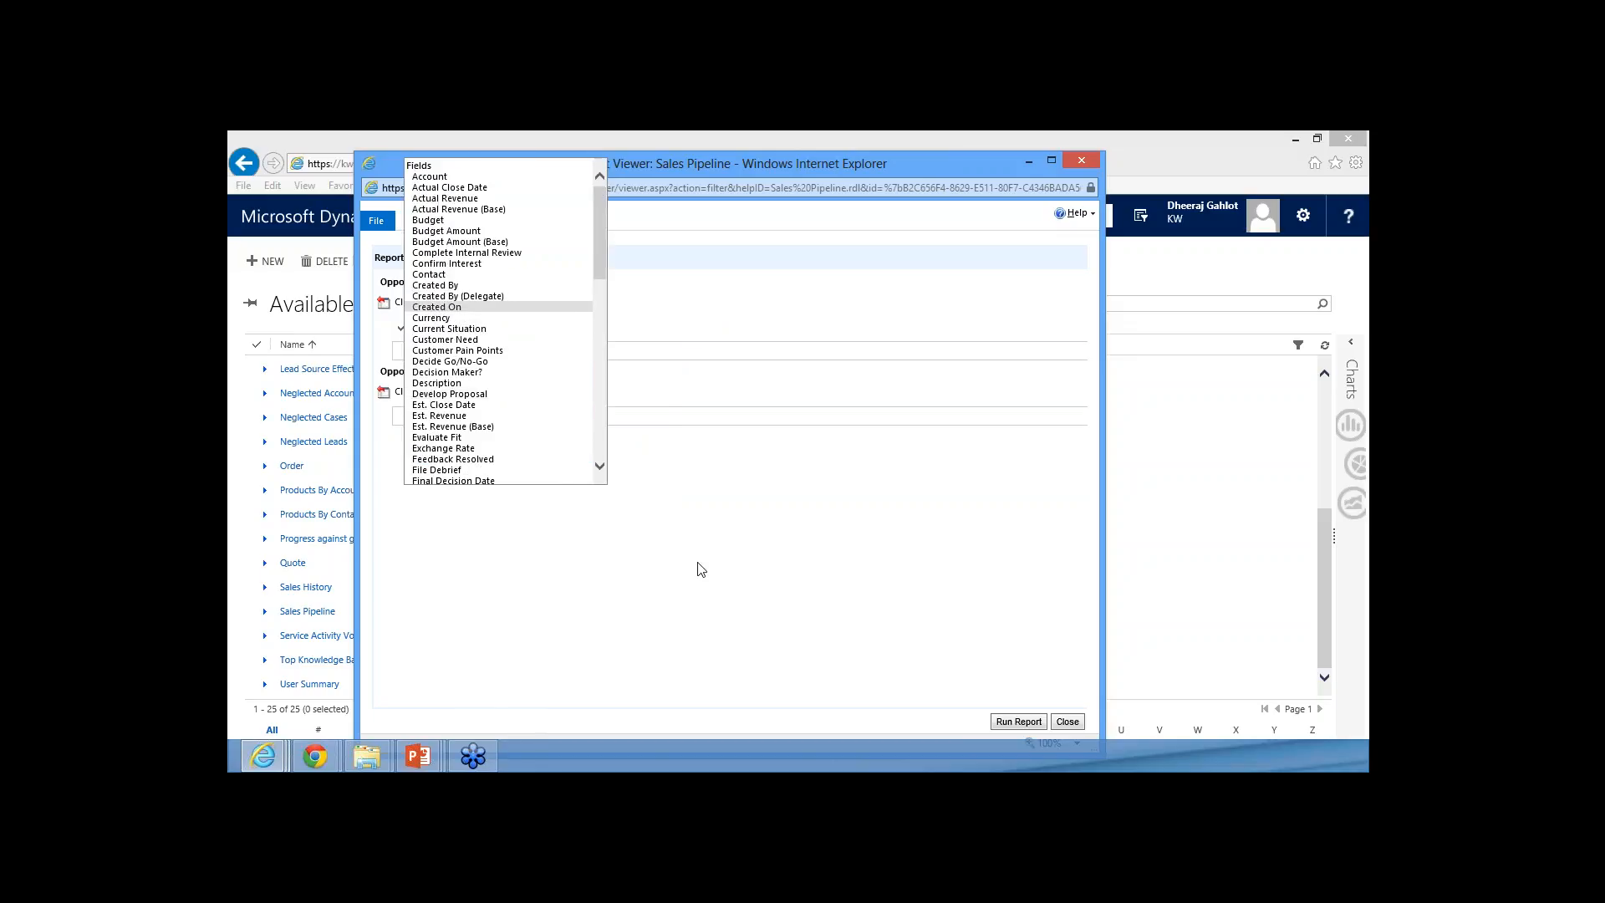
left_click(1026, 724)
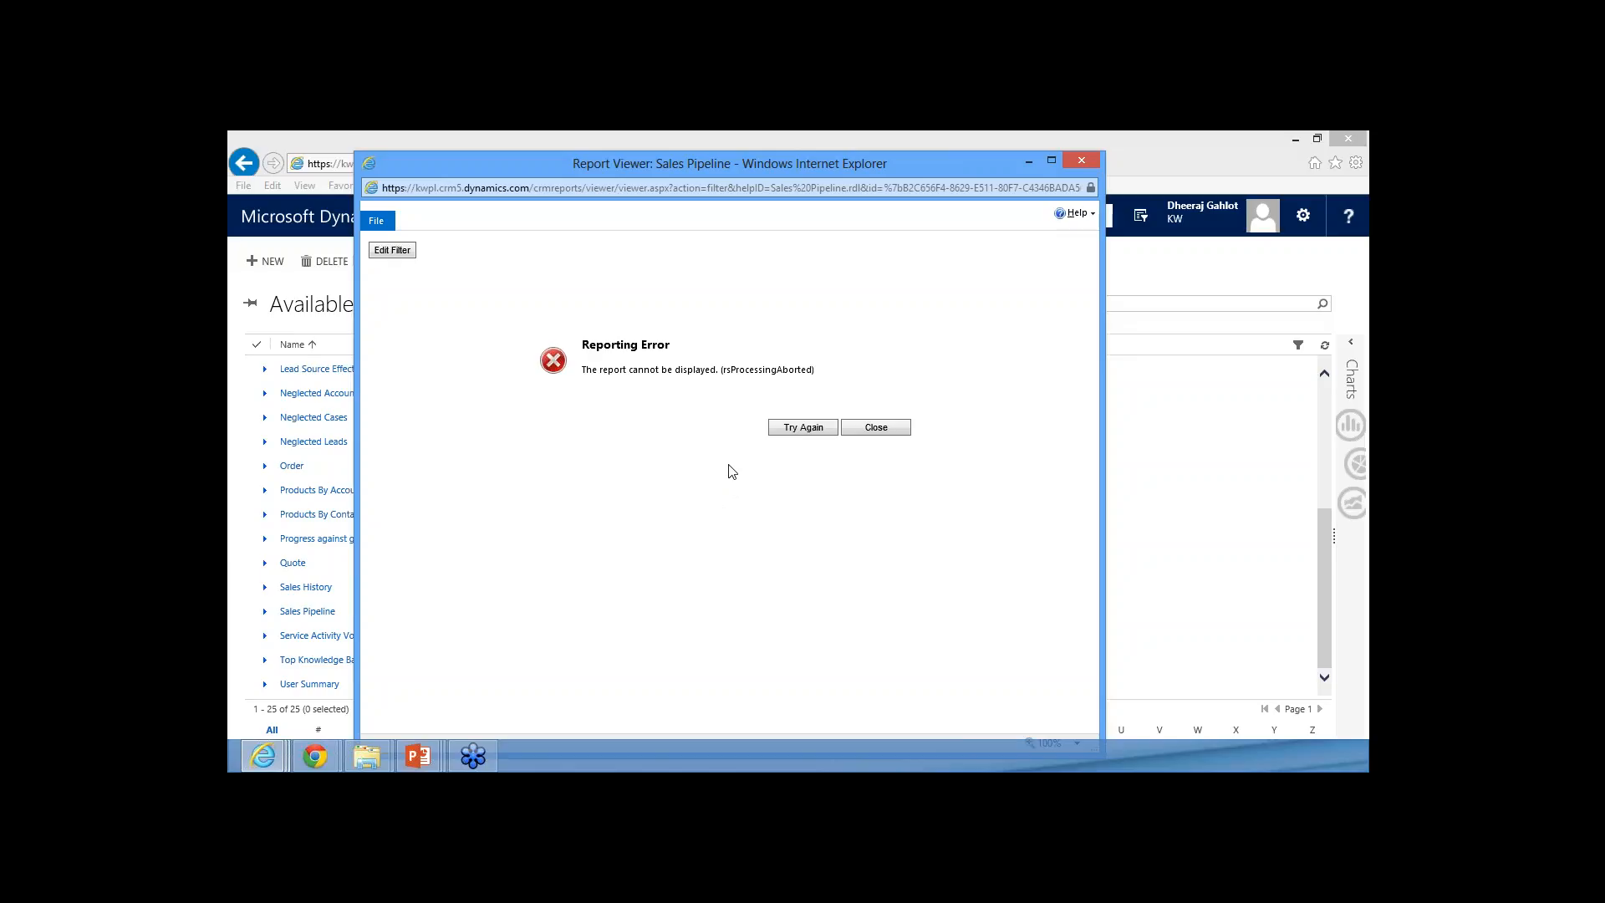
left_click(778, 428)
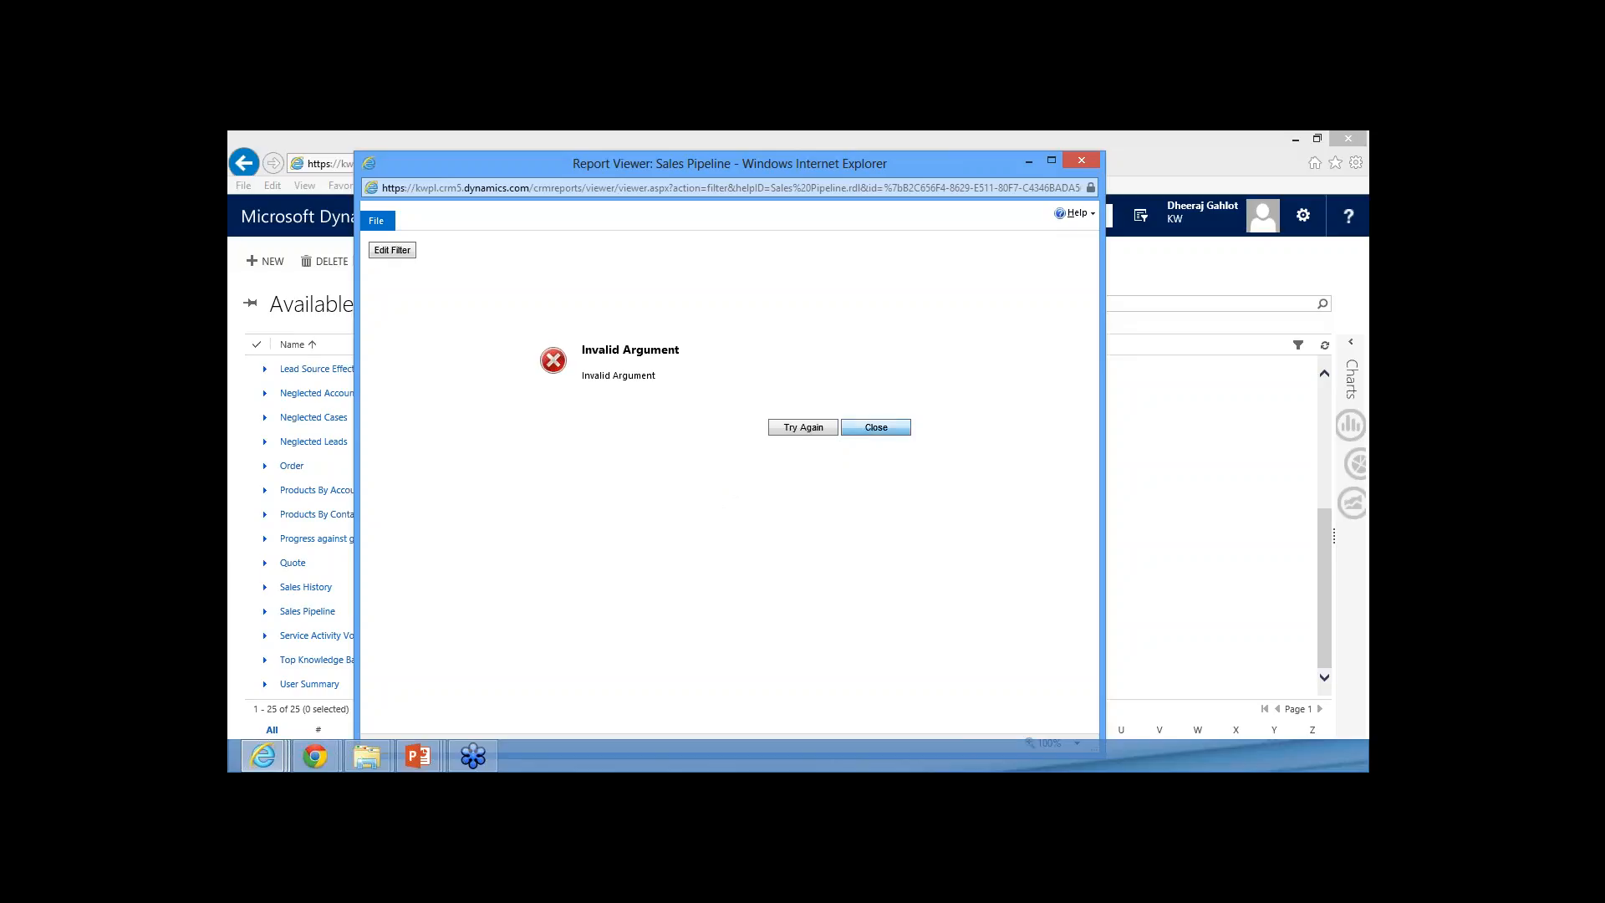
left_click(1081, 160)
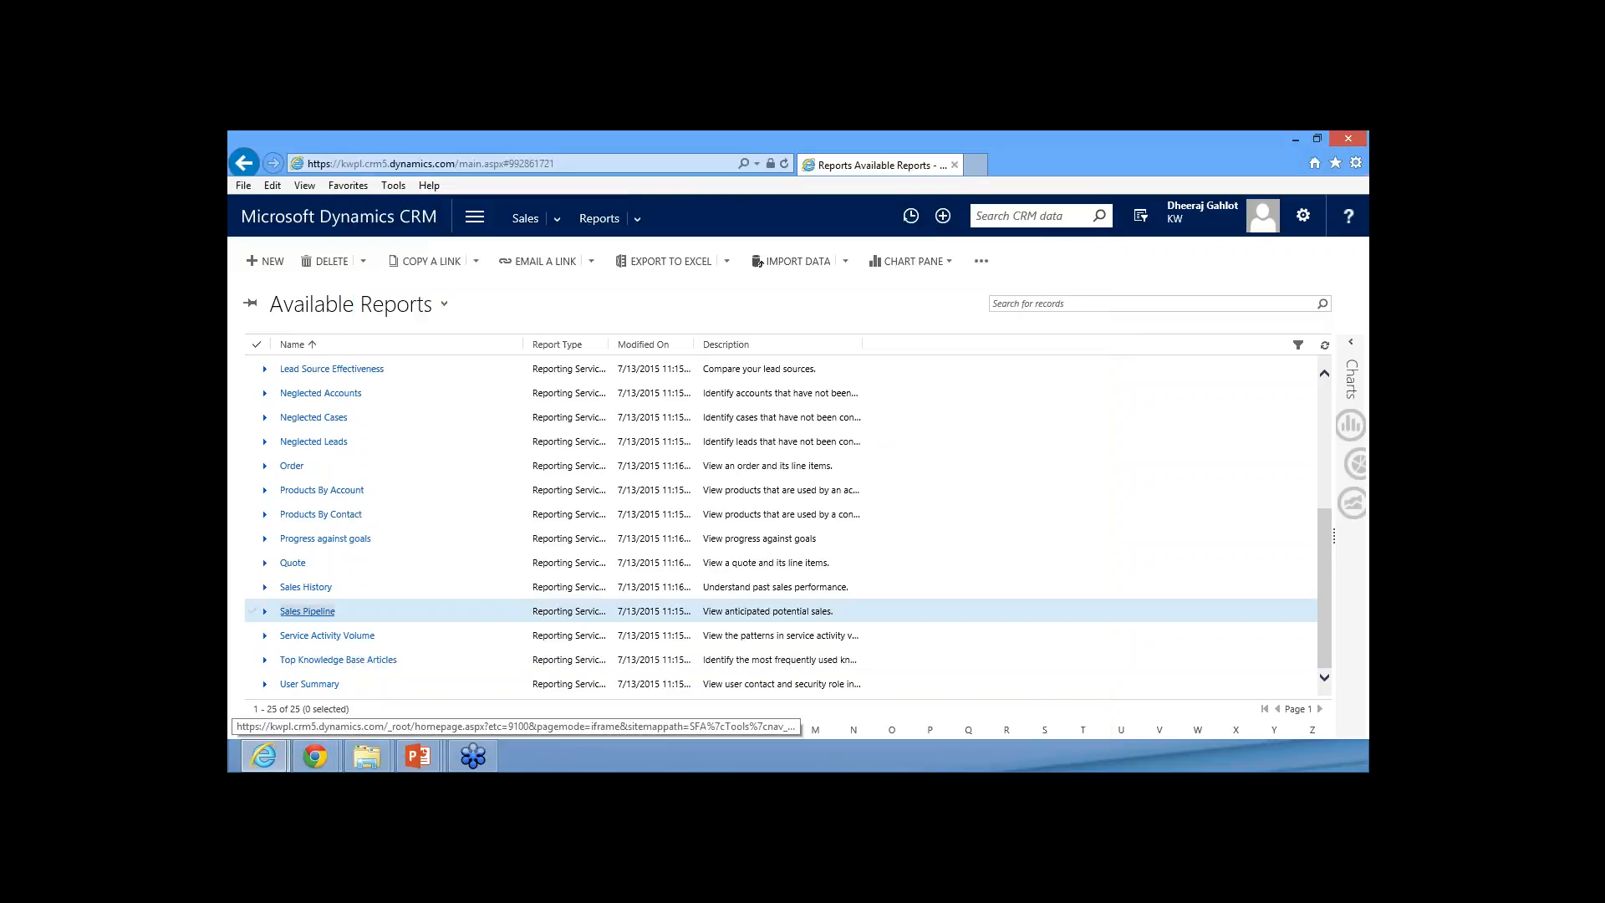
Reopen the Sales Pipeline report, clear both sets of filtering criteria, and run it unfiltered
left_click(322, 489)
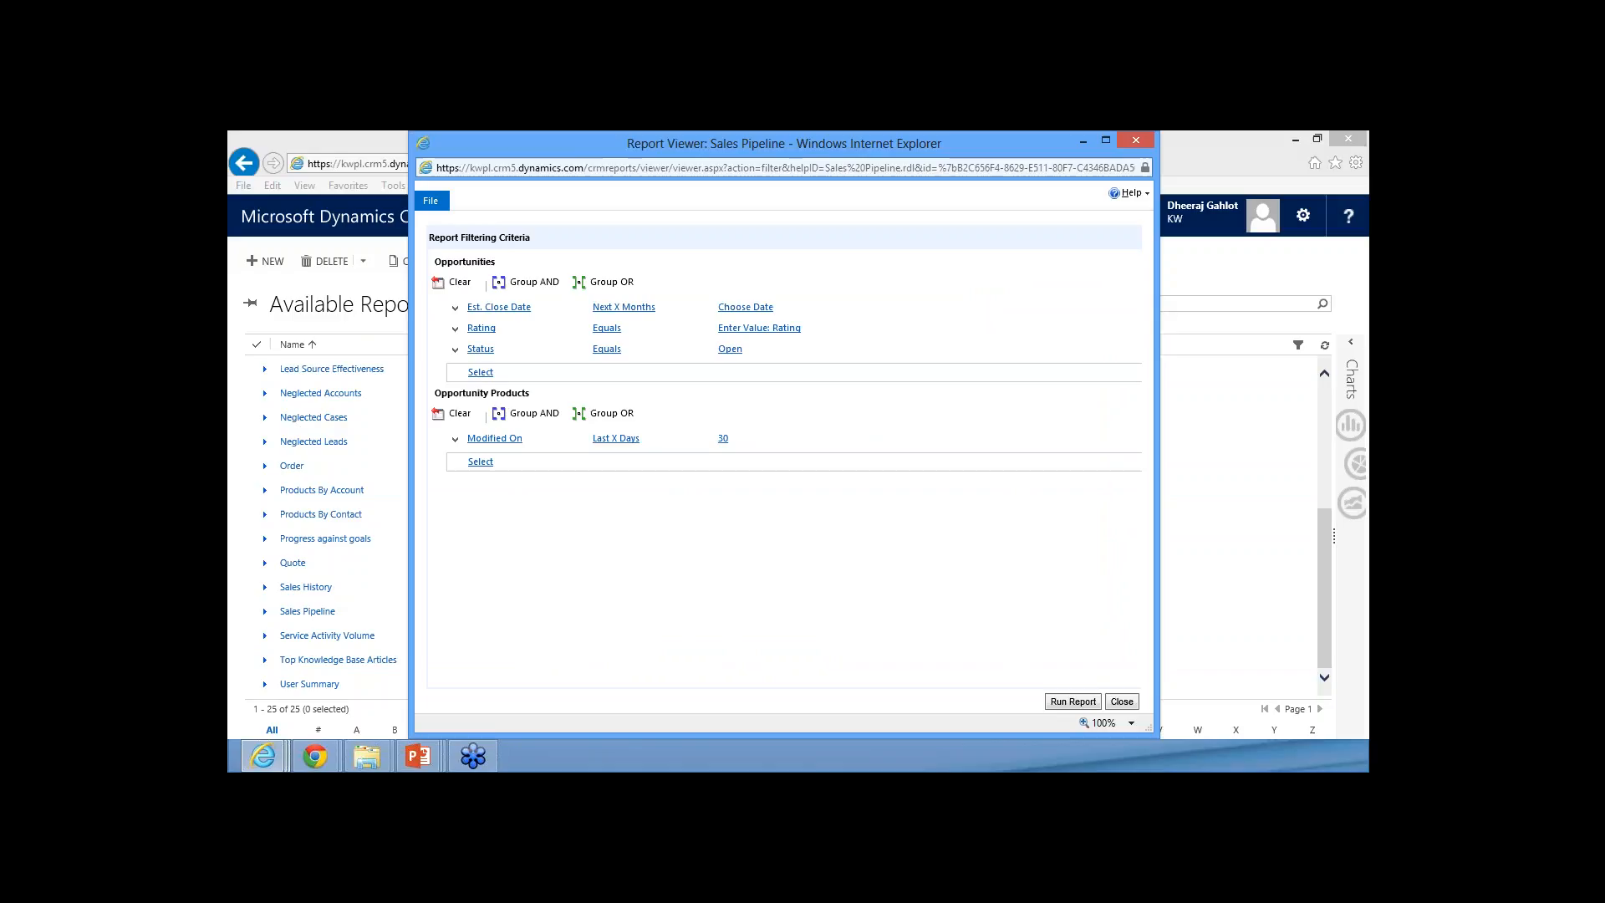
left_click(456, 281)
left_click(455, 347)
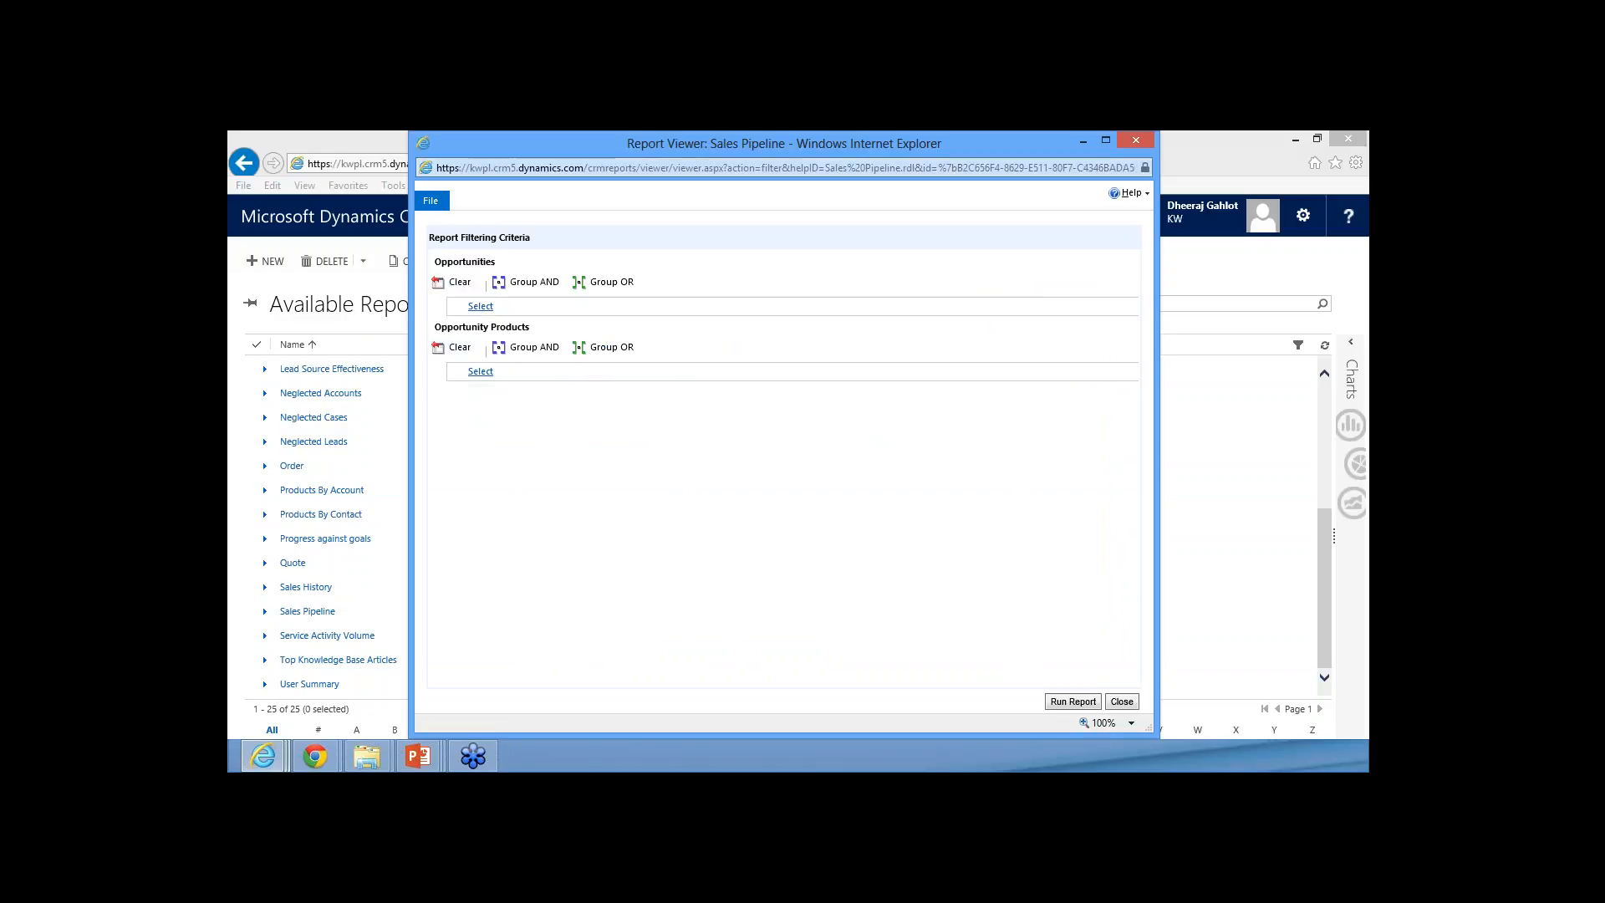
left_click(1073, 701)
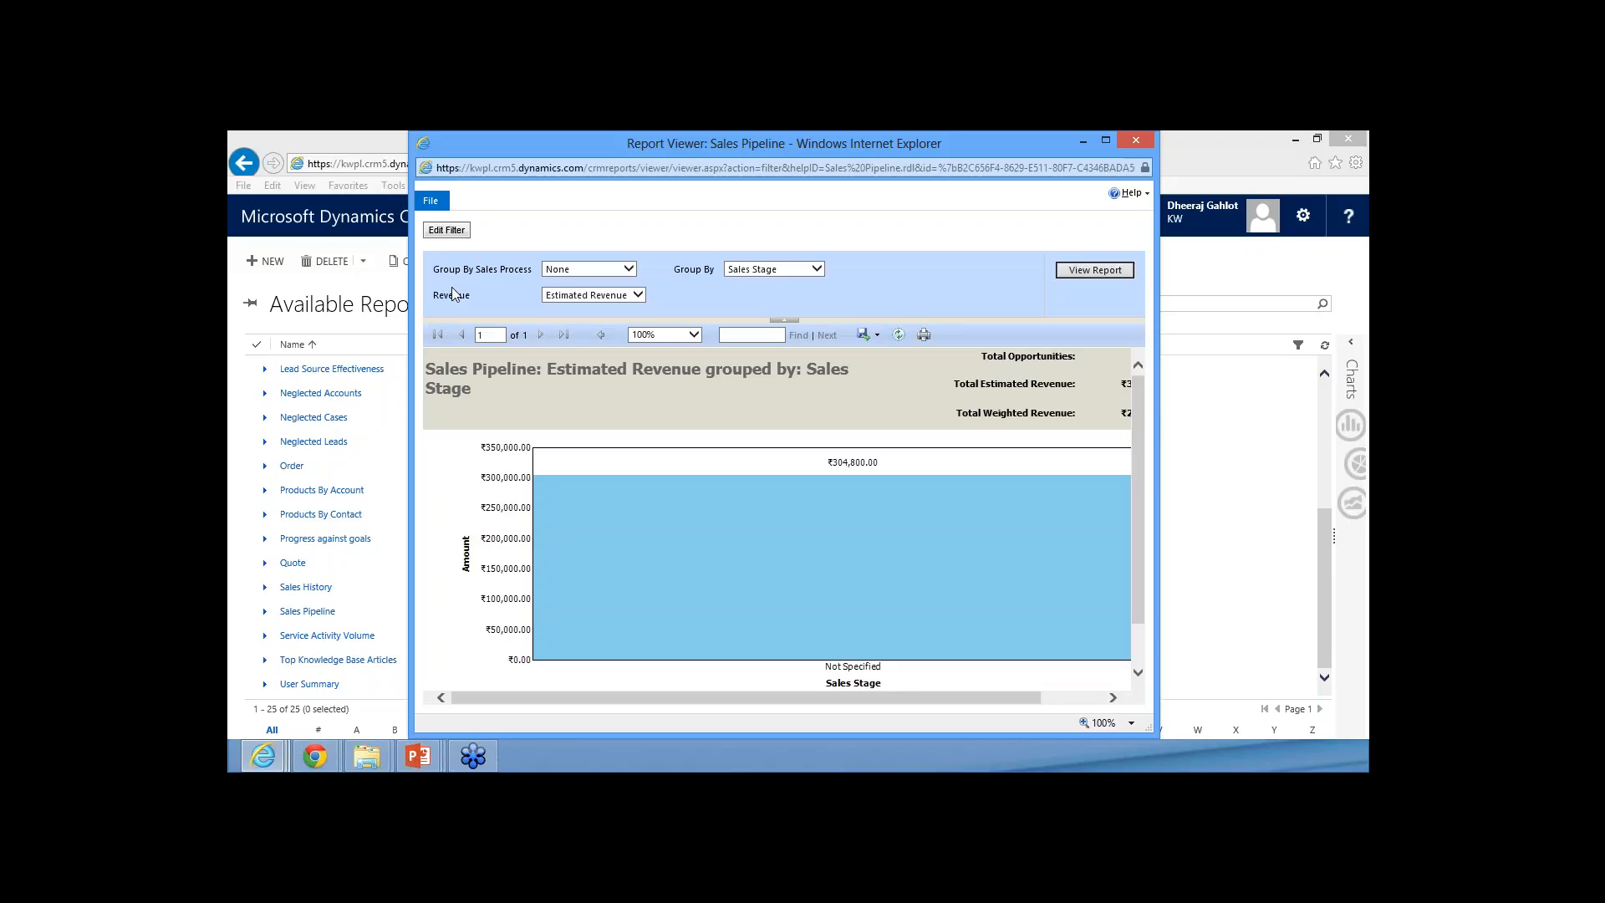
View the Sales Pipeline report by Estimated Revenue grouped by Product with no sales process grouping, and close it
left_click(598, 269)
left_click(778, 271)
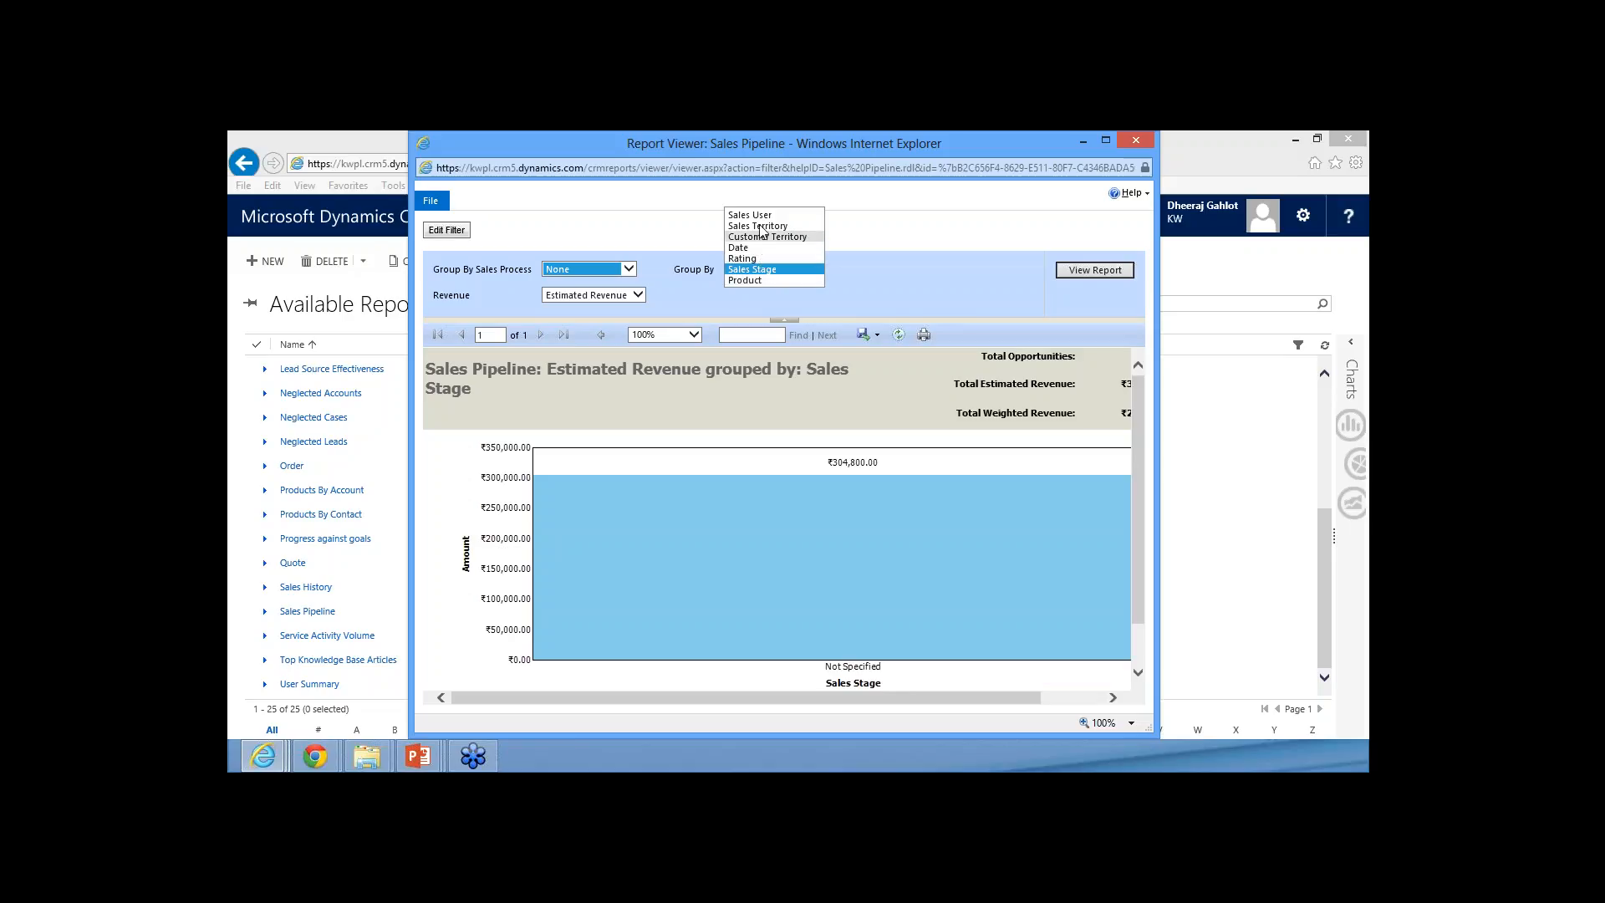
left_click(756, 279)
left_click(637, 300)
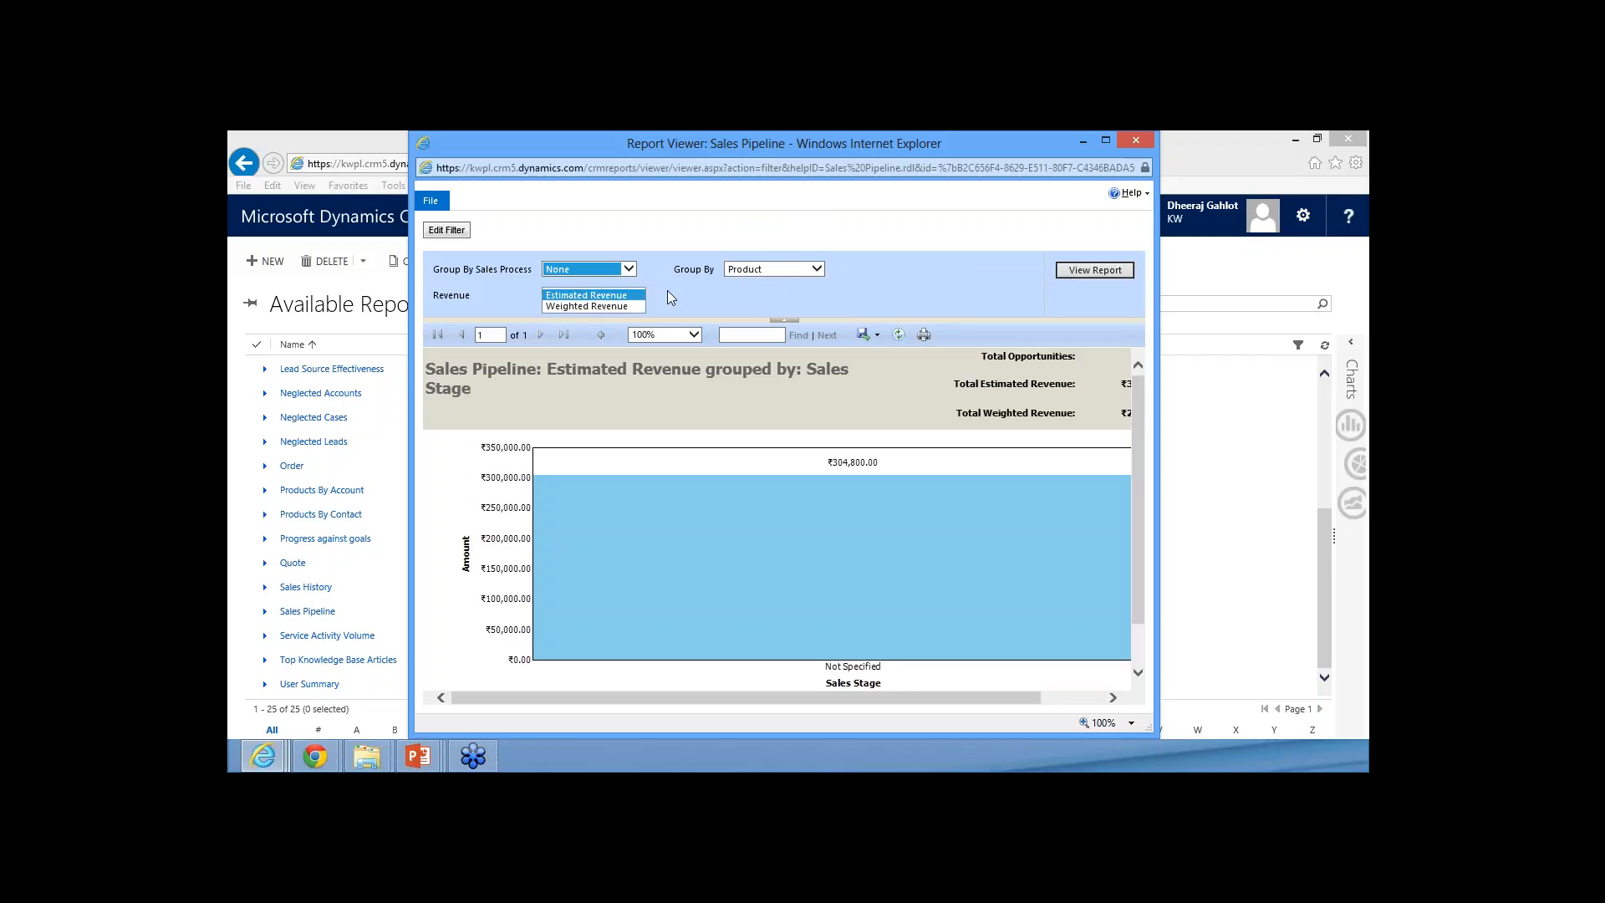
left_click(598, 295)
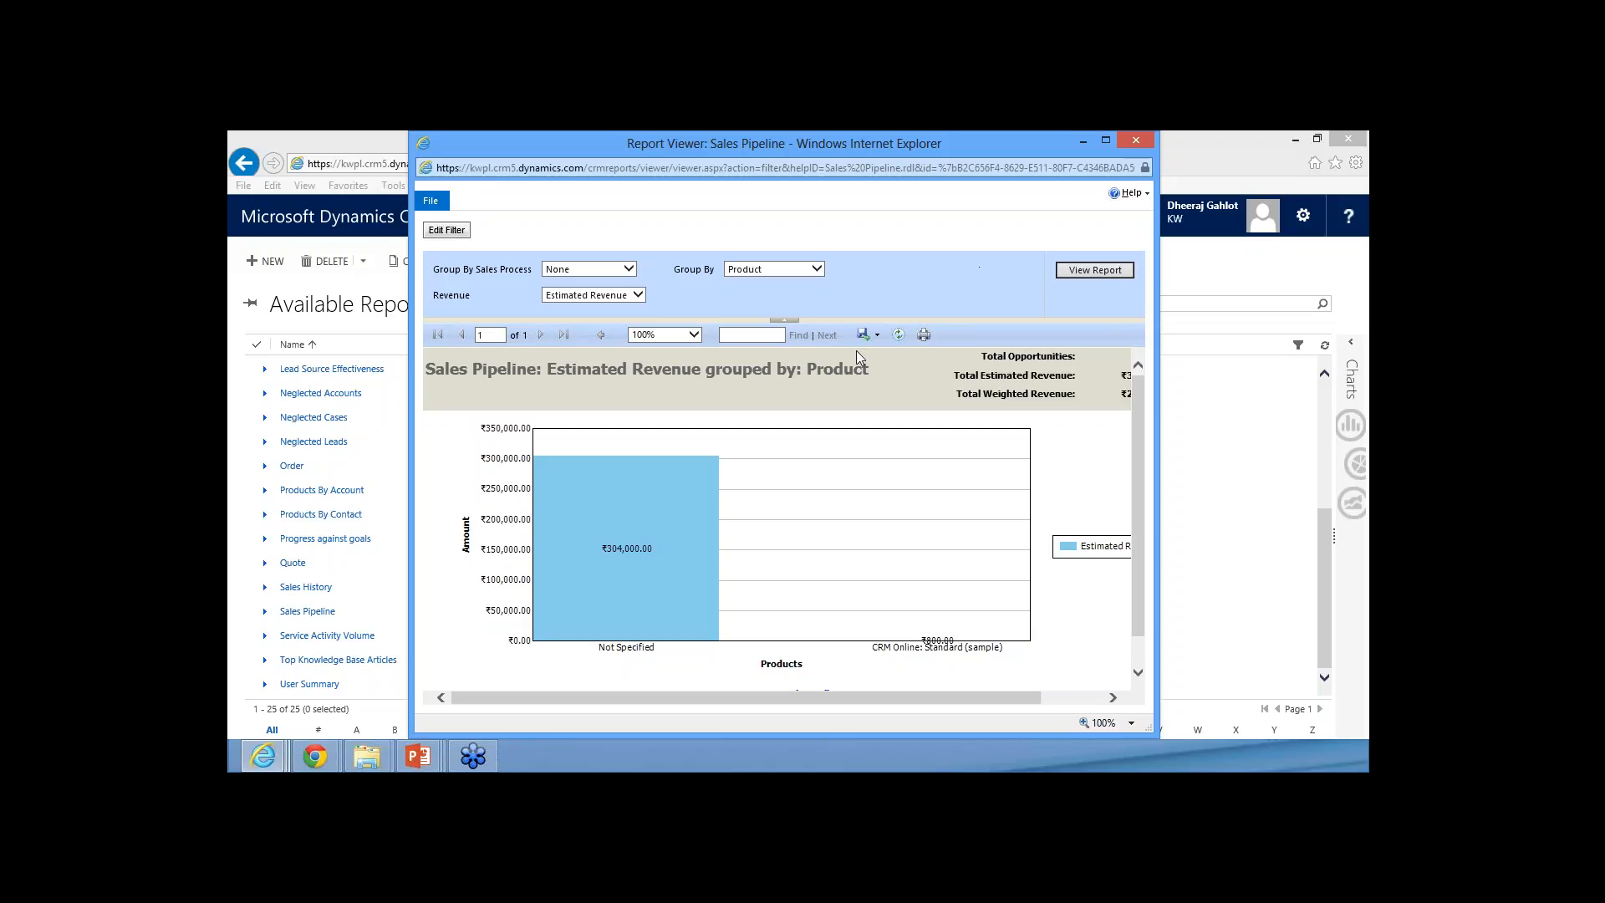
left_click(1135, 140)
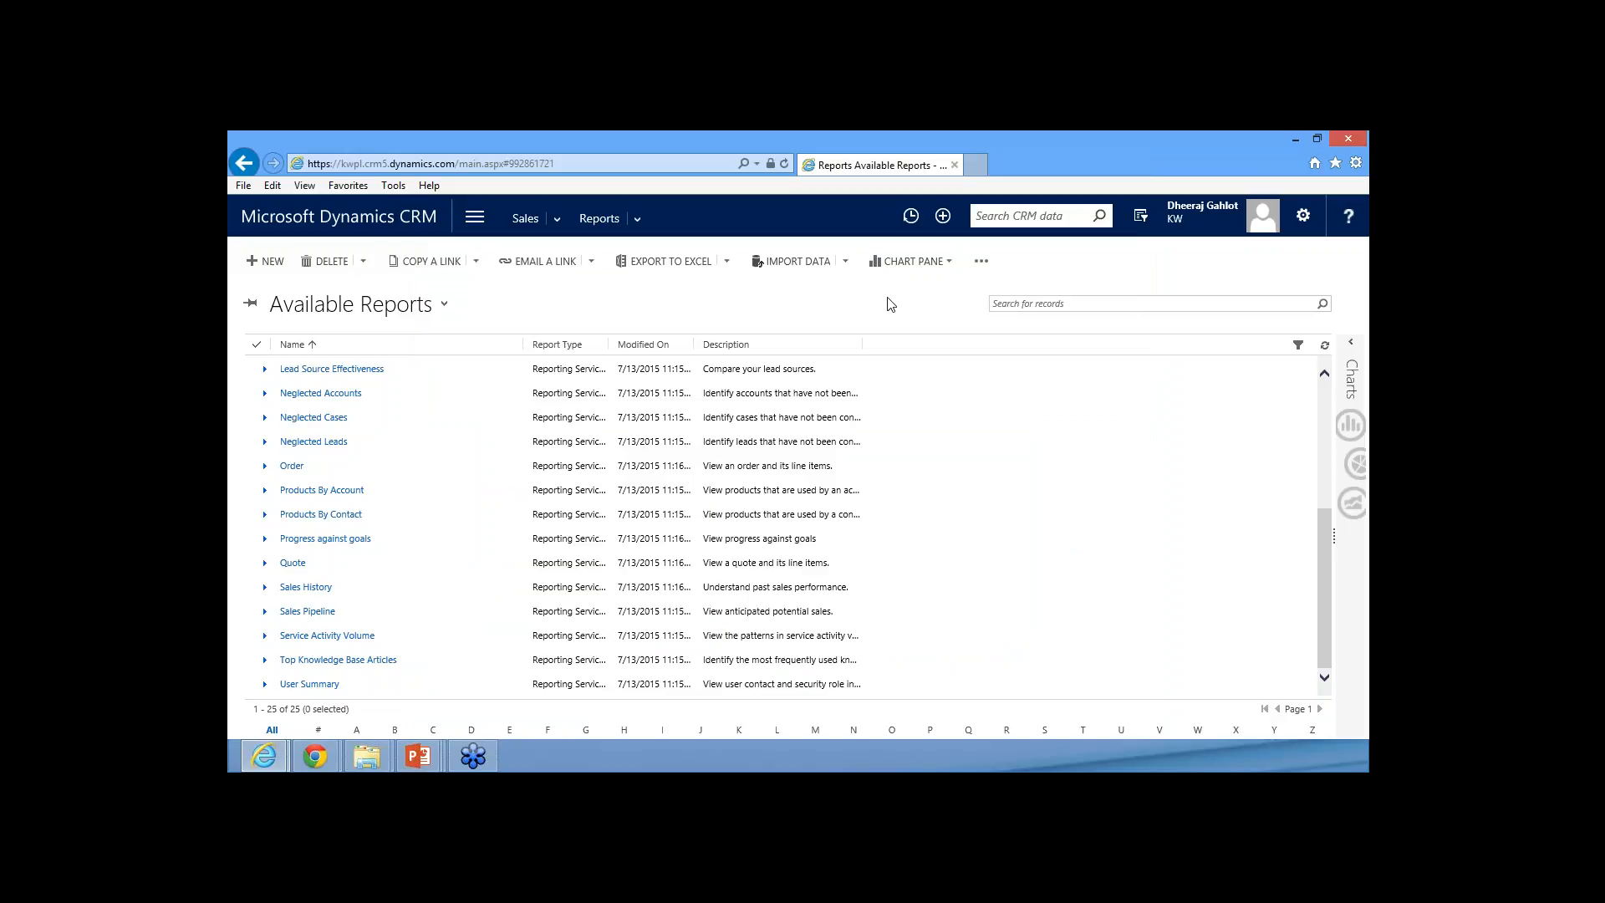
Open the Dashboards page of the Sales area
left_click(474, 217)
left_click(308, 279)
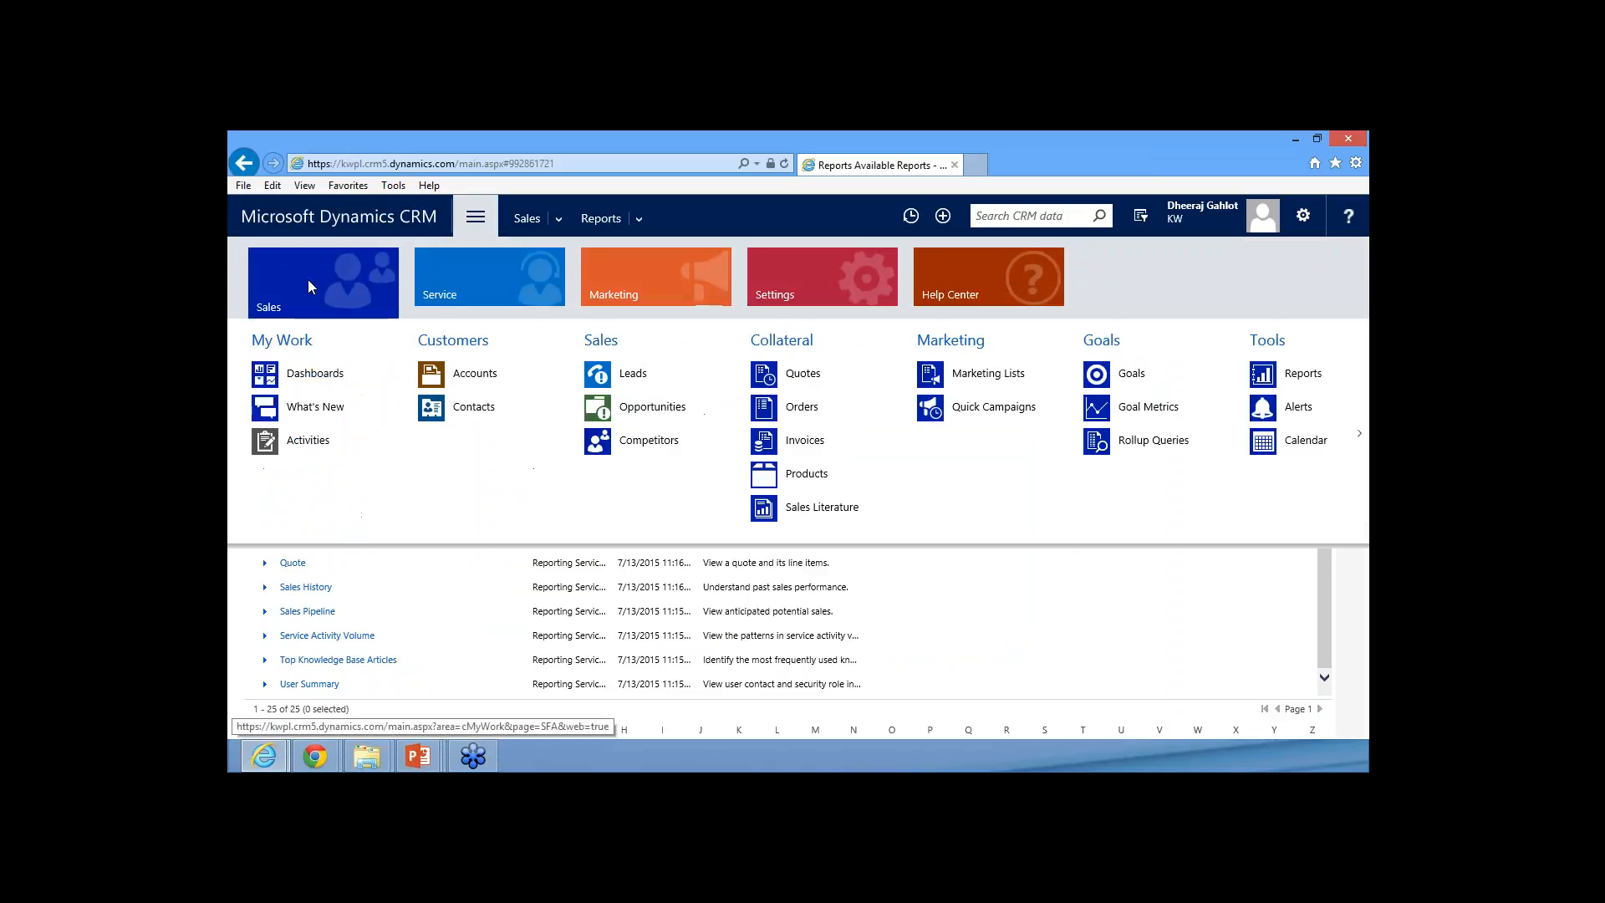
left_click(337, 385)
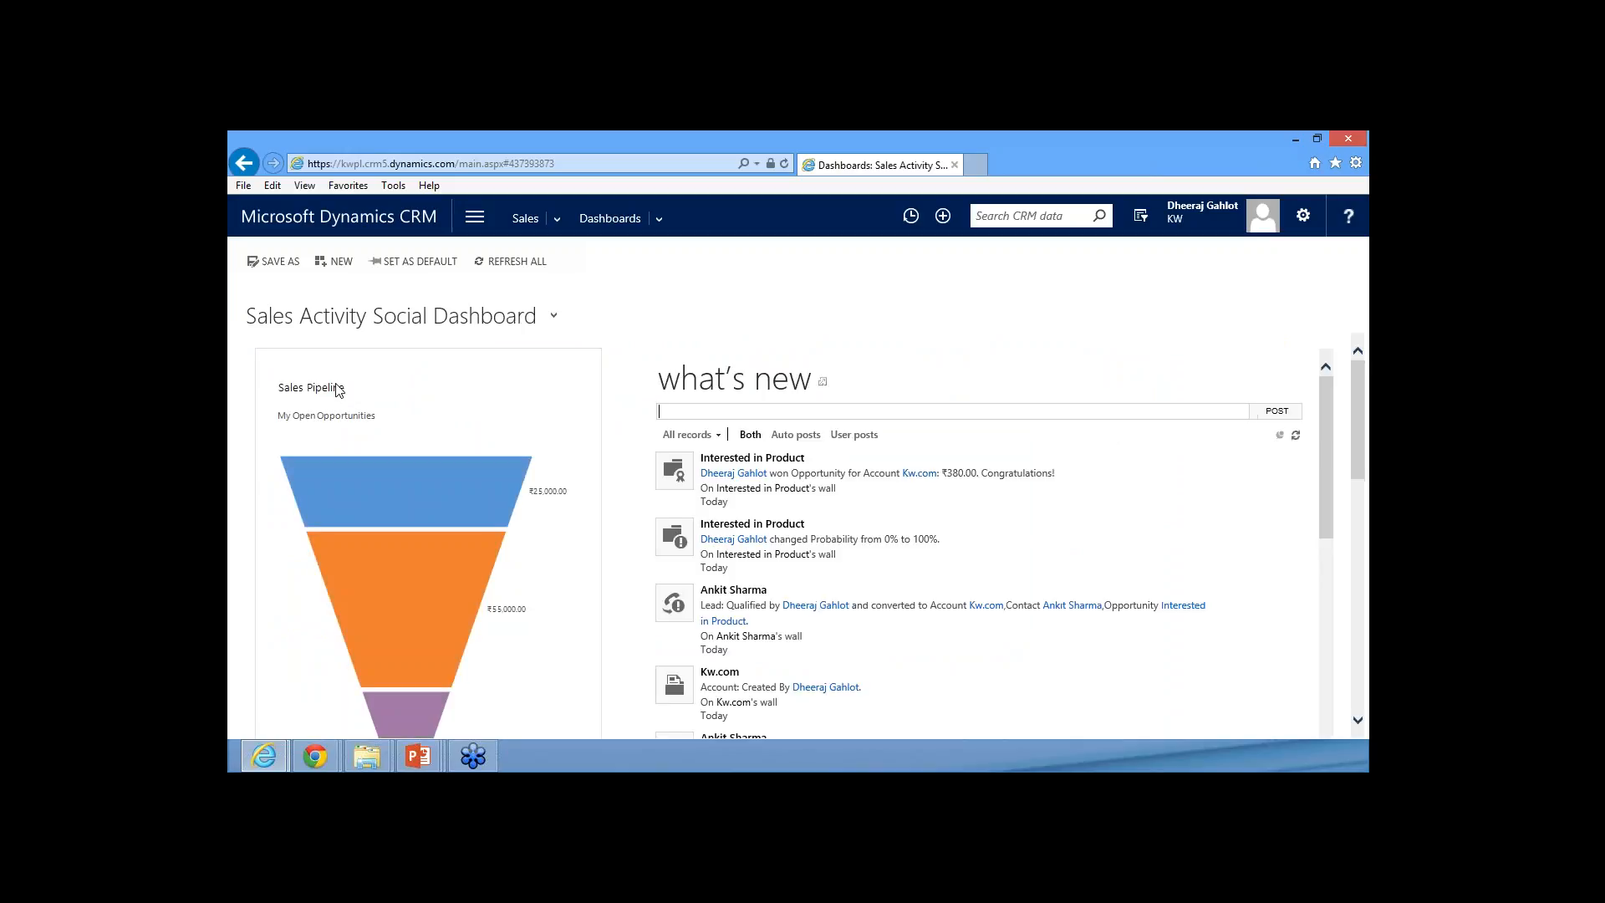
Switch to the Sales Dashboard and review its activities, open opportunities, leads, active accounts, Sales Pipeline and Top Customers sections
left_click(553, 317)
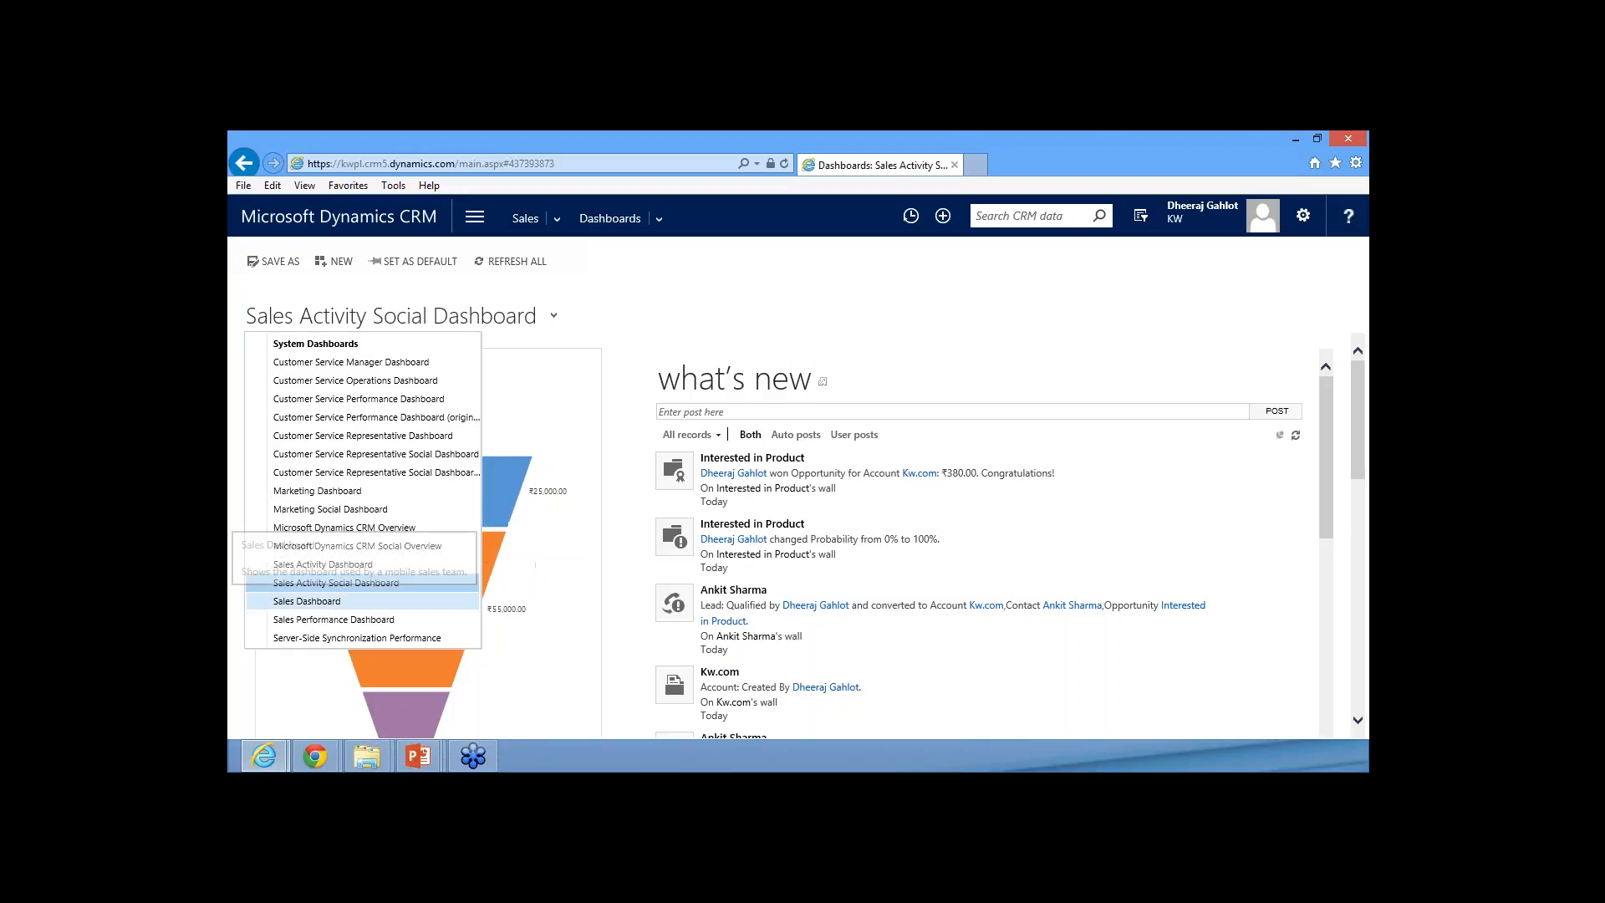
left_click(328, 603)
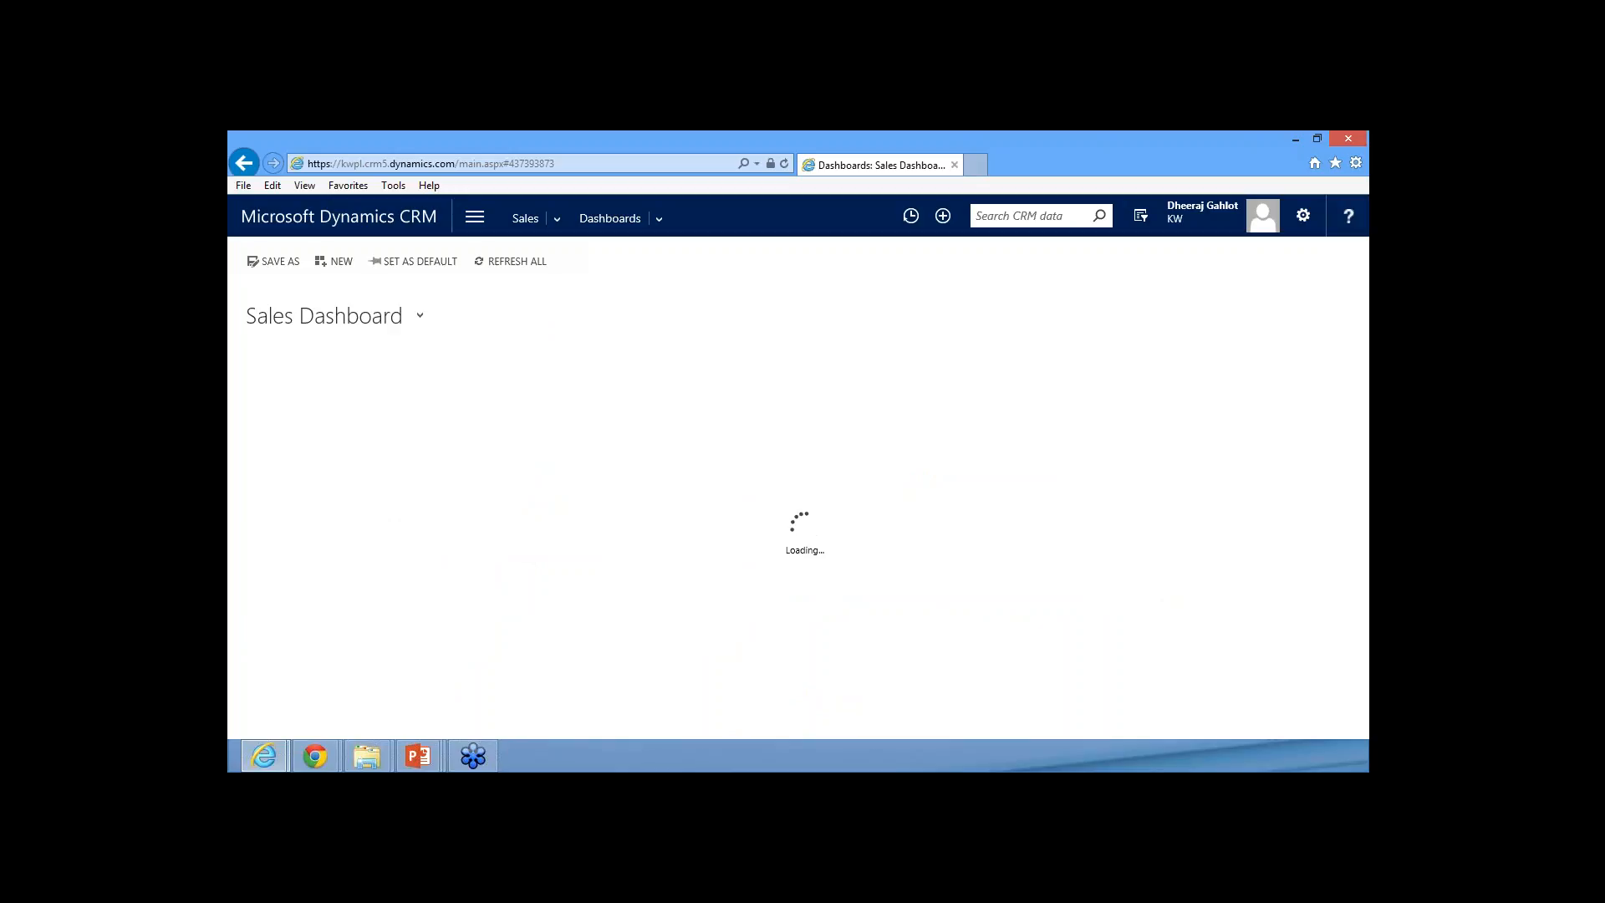
left_click(420, 316)
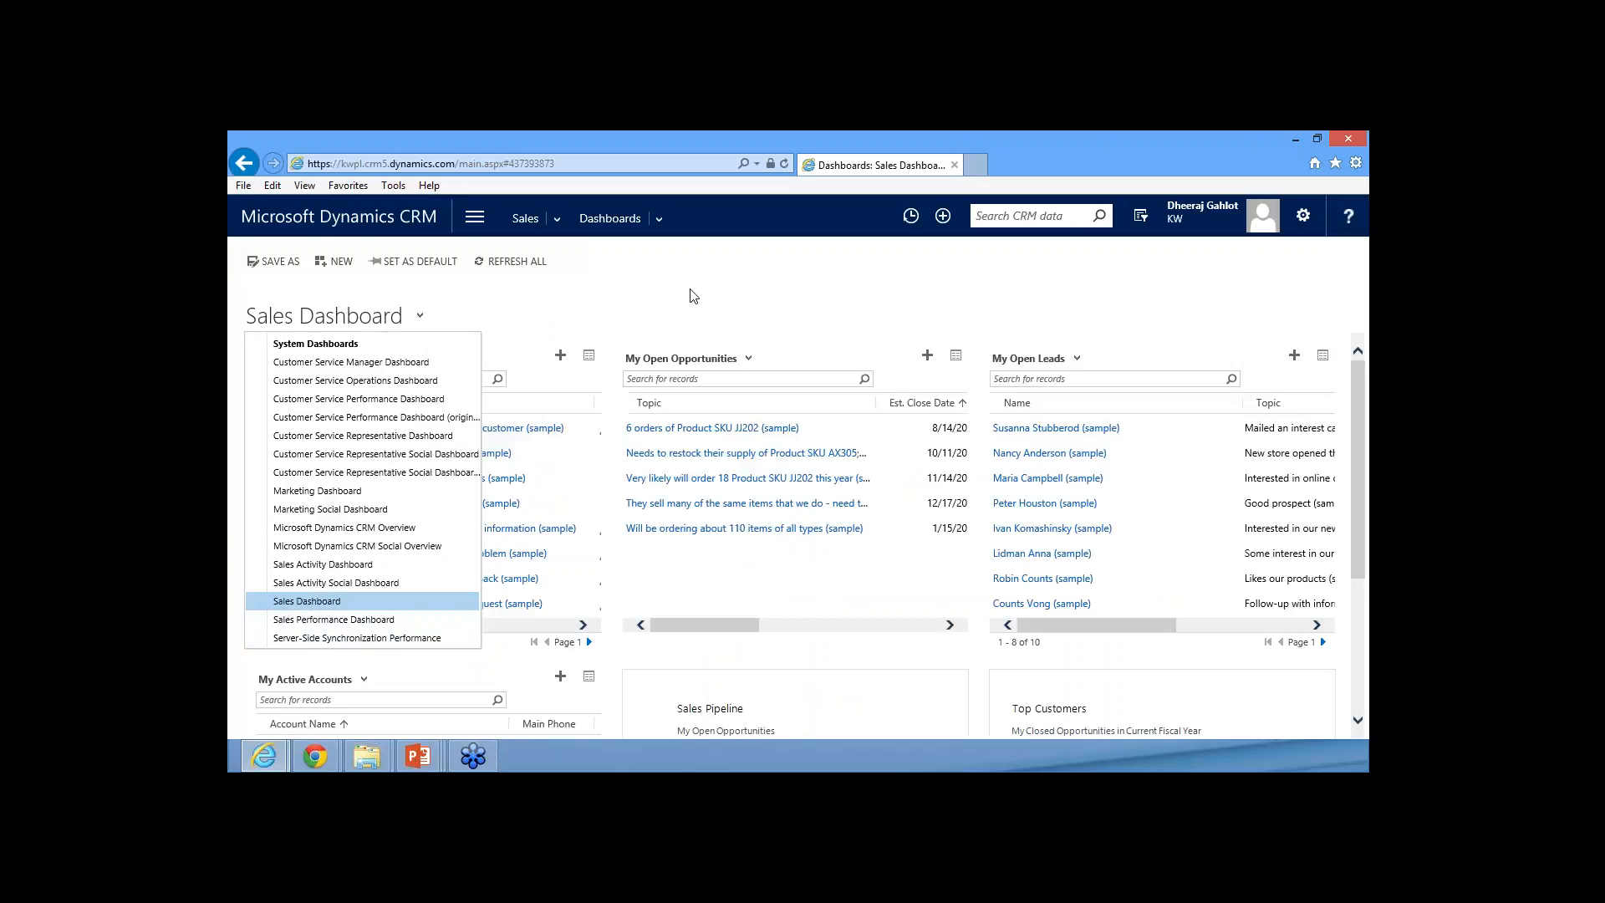
left_click(692, 295)
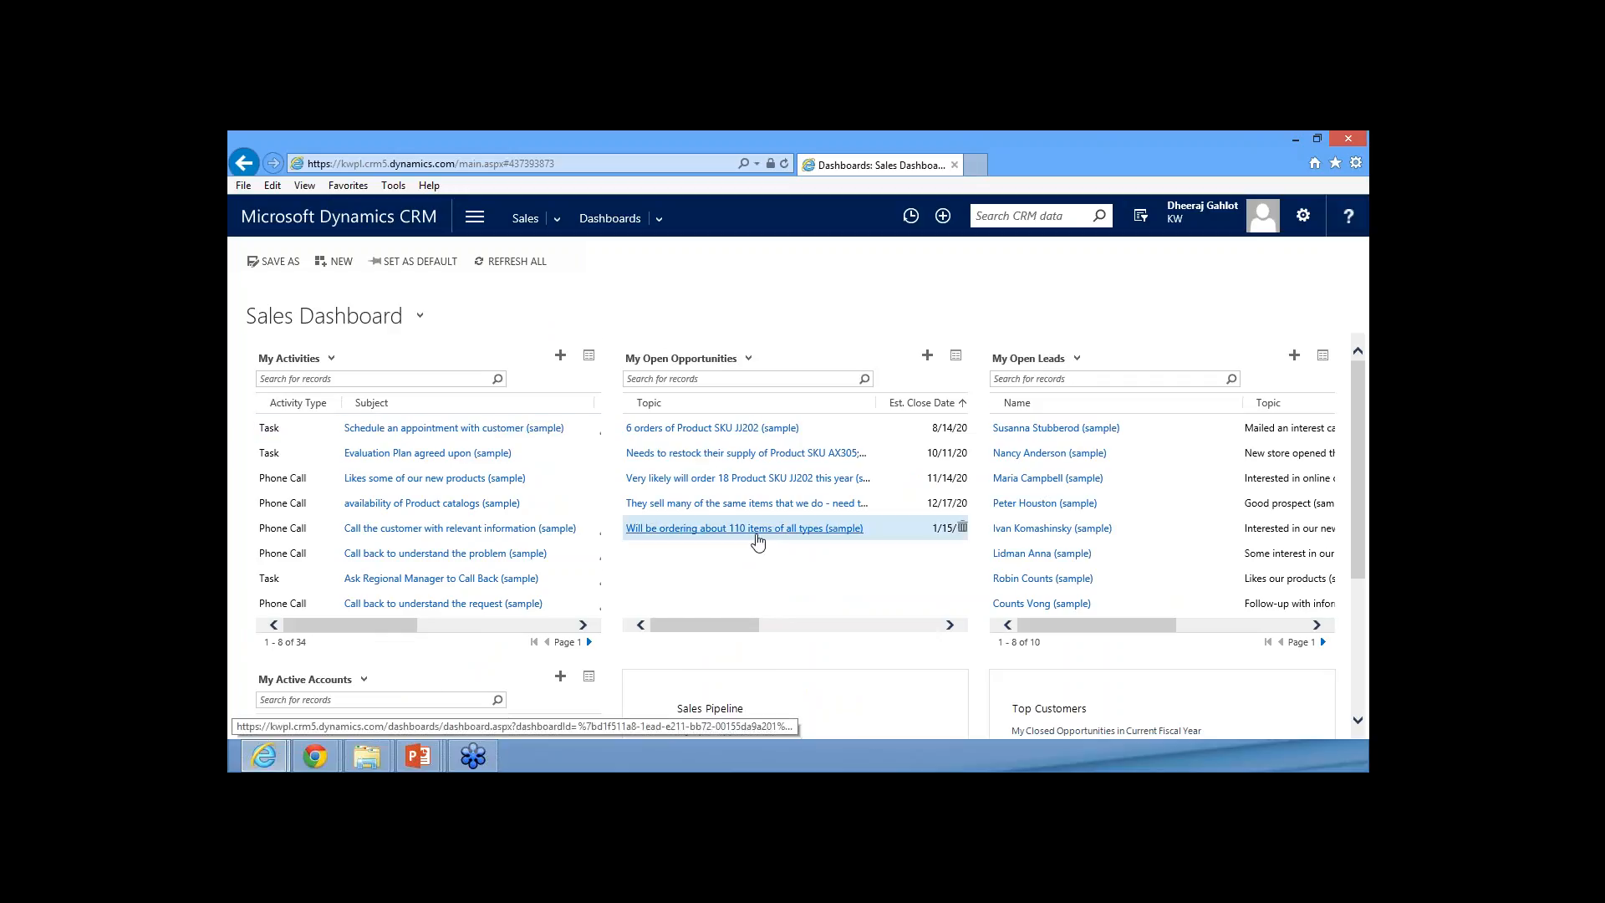
scroll(757, 539, "down", 1)
scroll(652, 598, "down", 3)
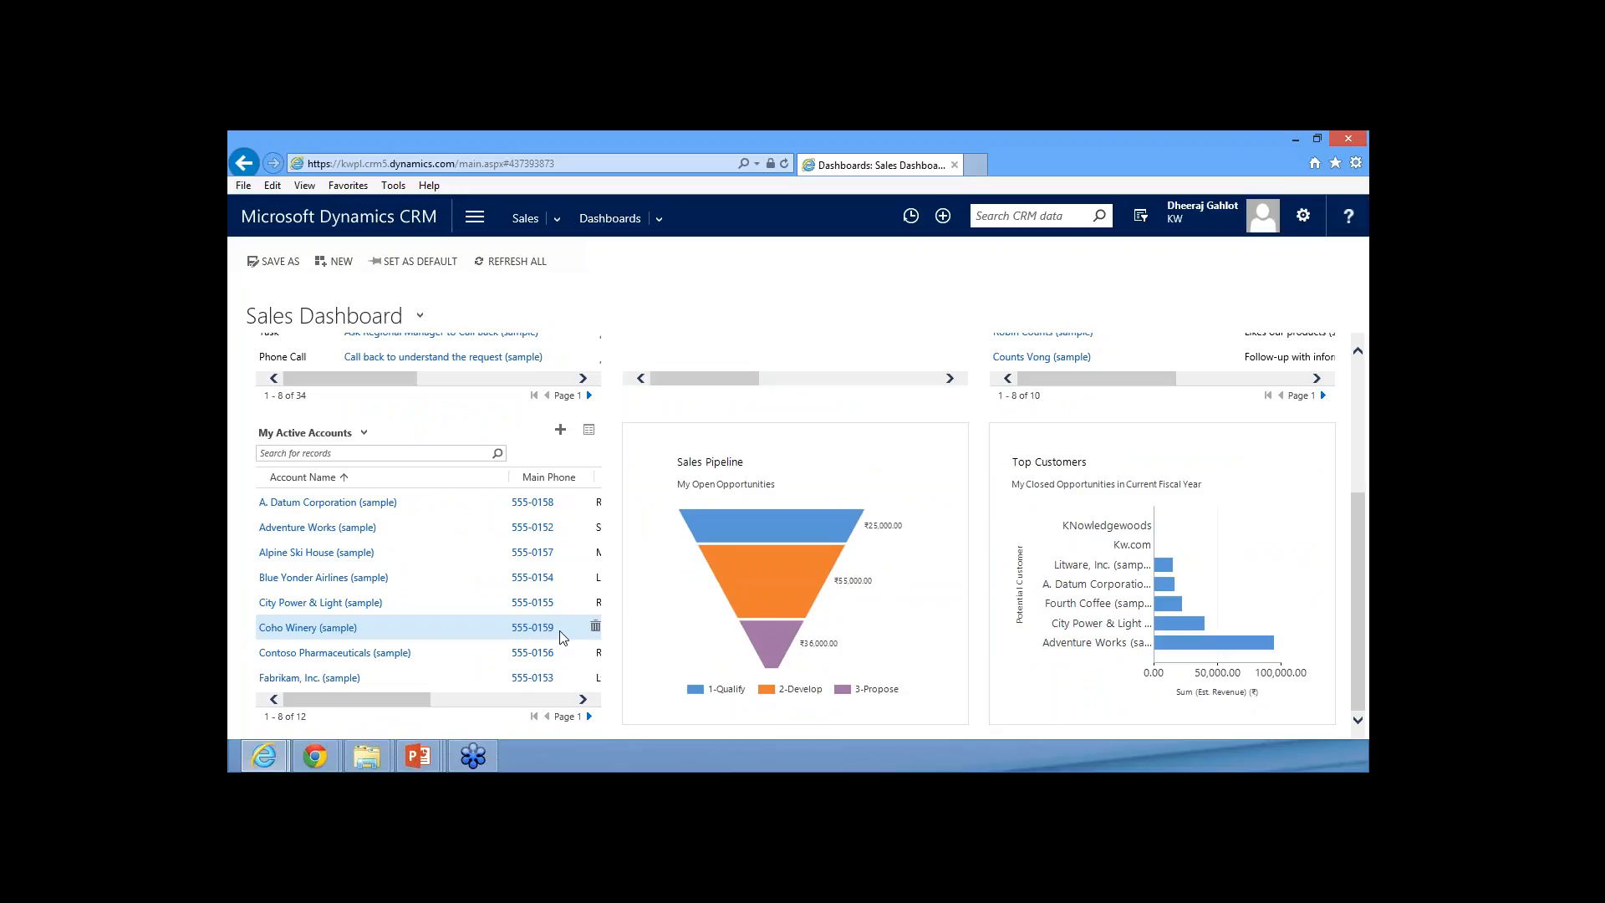
scroll(602, 698, "up", 4)
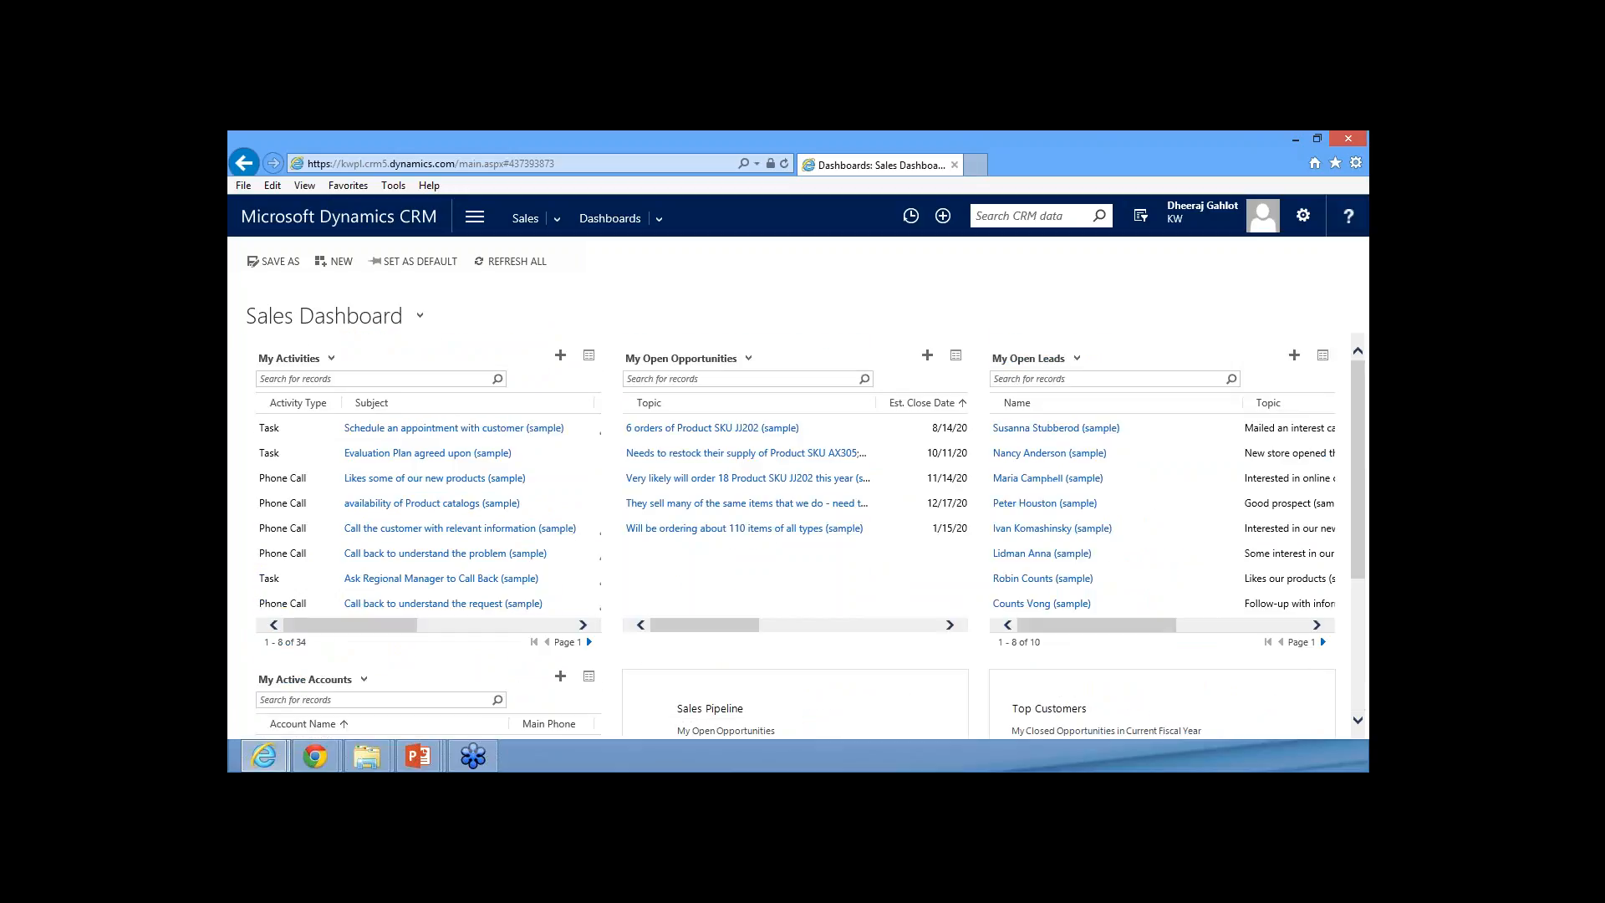
Switch to the Sales Performance Dashboard and examine its Sales Pipeline, Goal Progress, Sales Leaderboard and Deals Won vs. Deals Lost charts
left_click(423, 321)
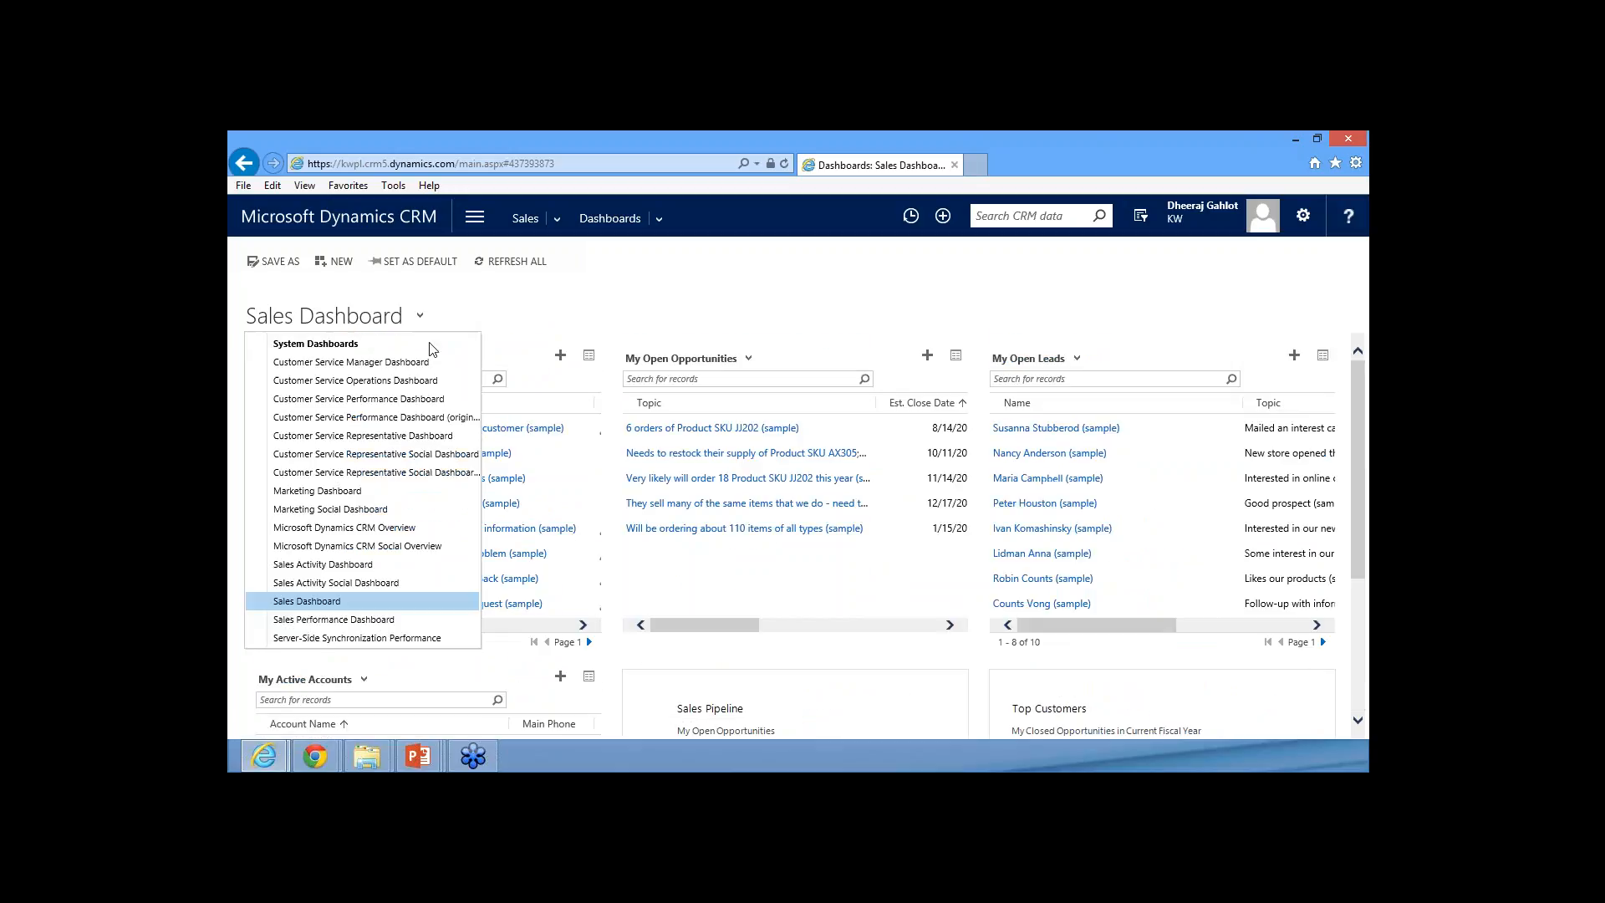
left_click(313, 619)
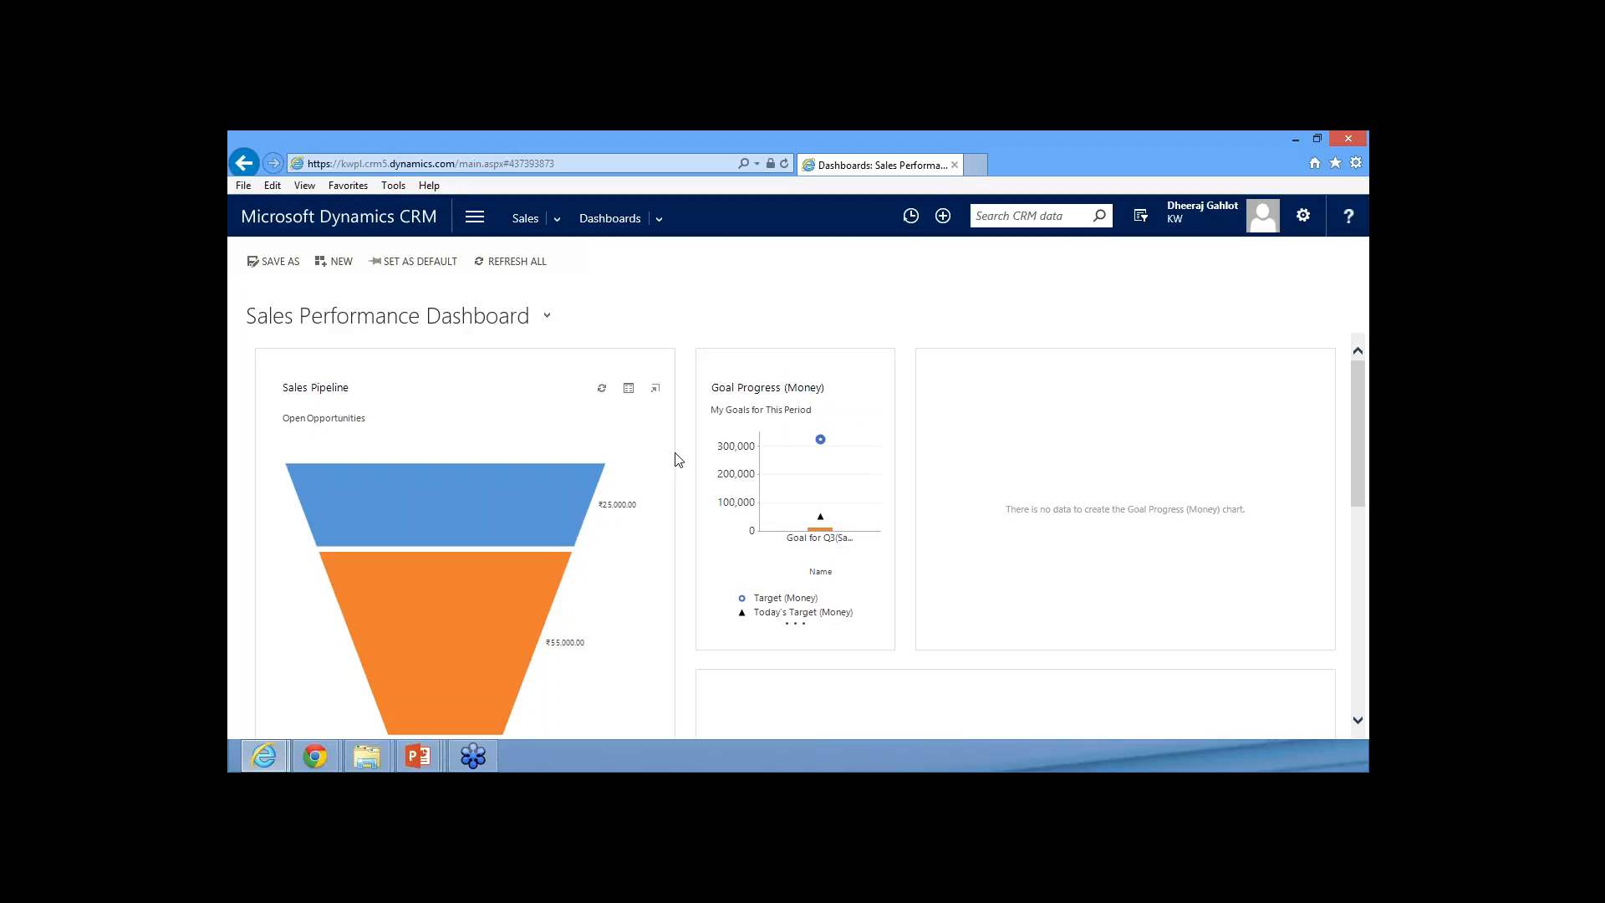
scroll(681, 500, "down", 5)
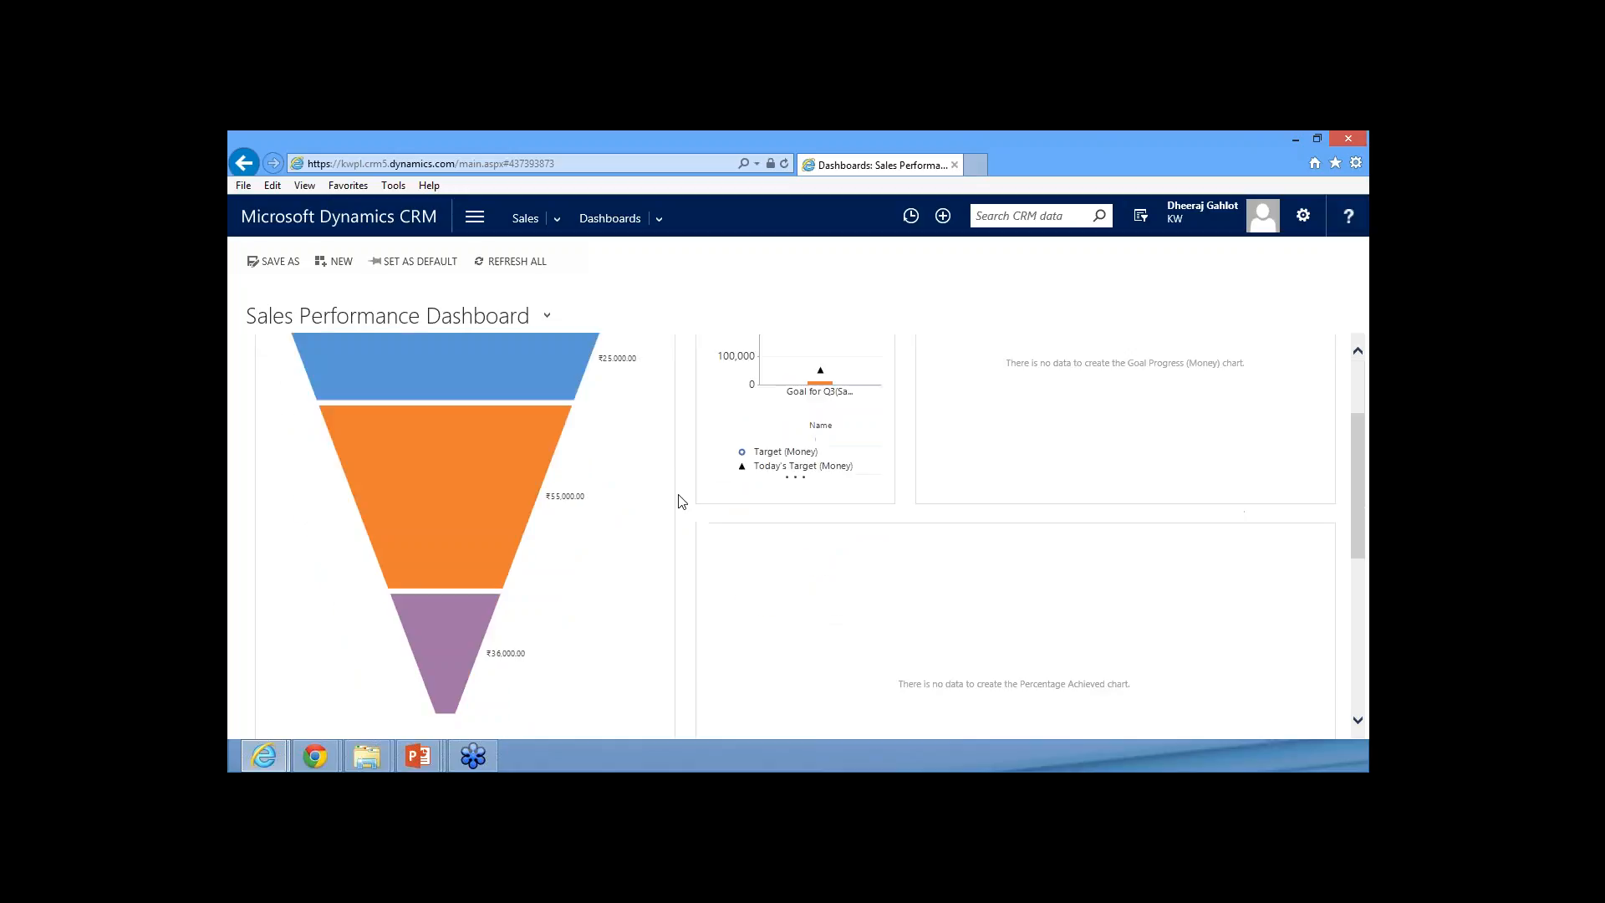
scroll(681, 499, "up", 4)
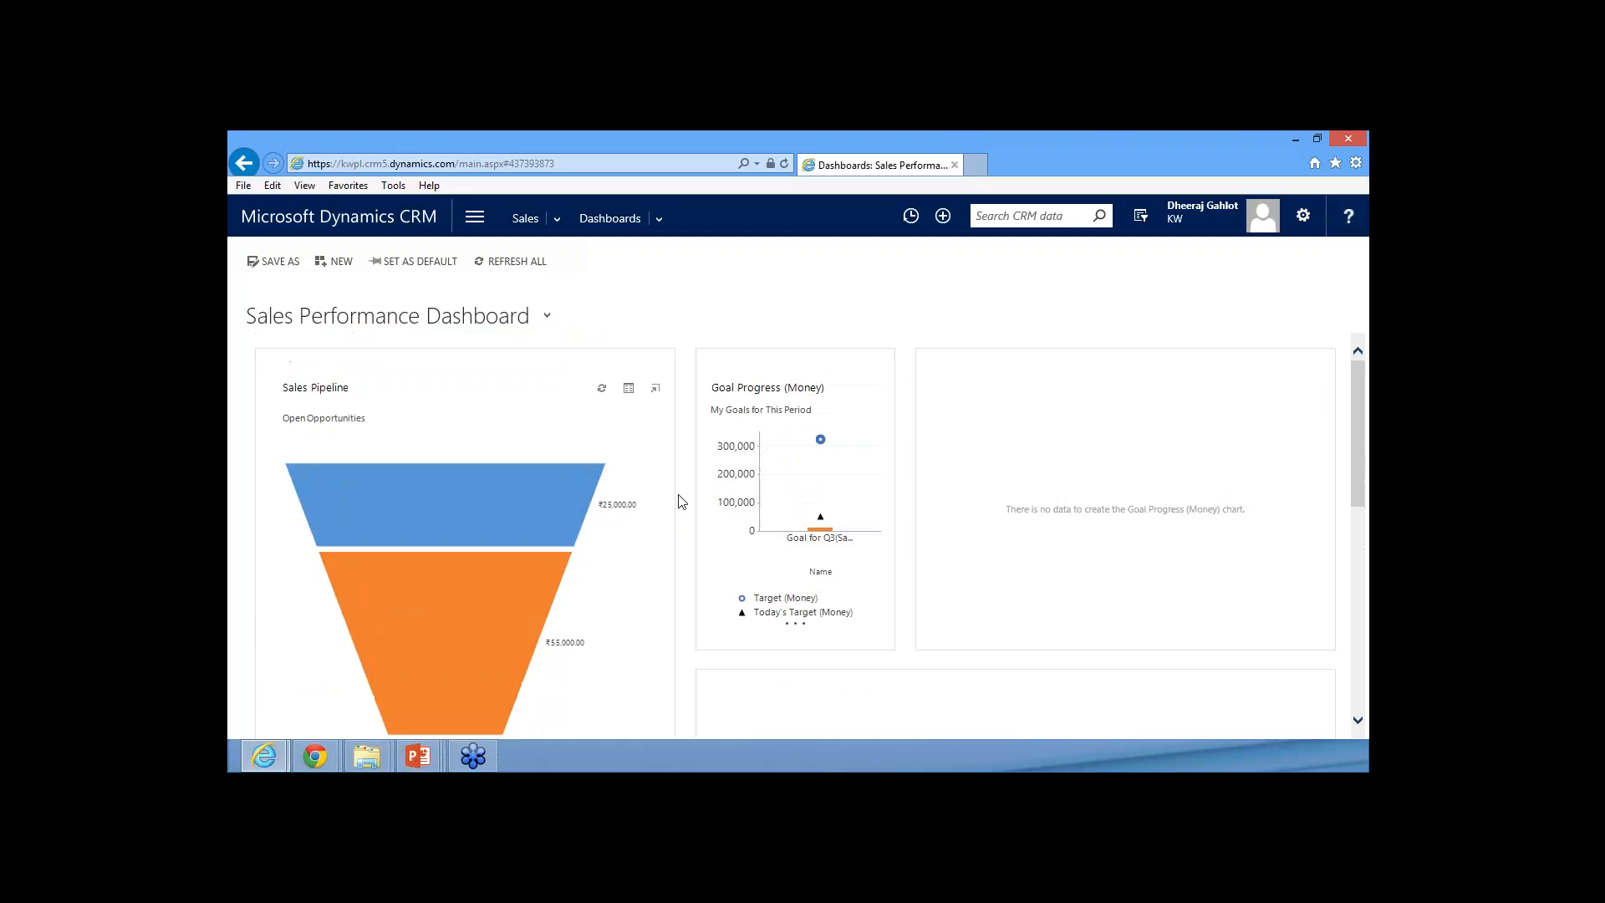
scroll(365, 387, "down", 3)
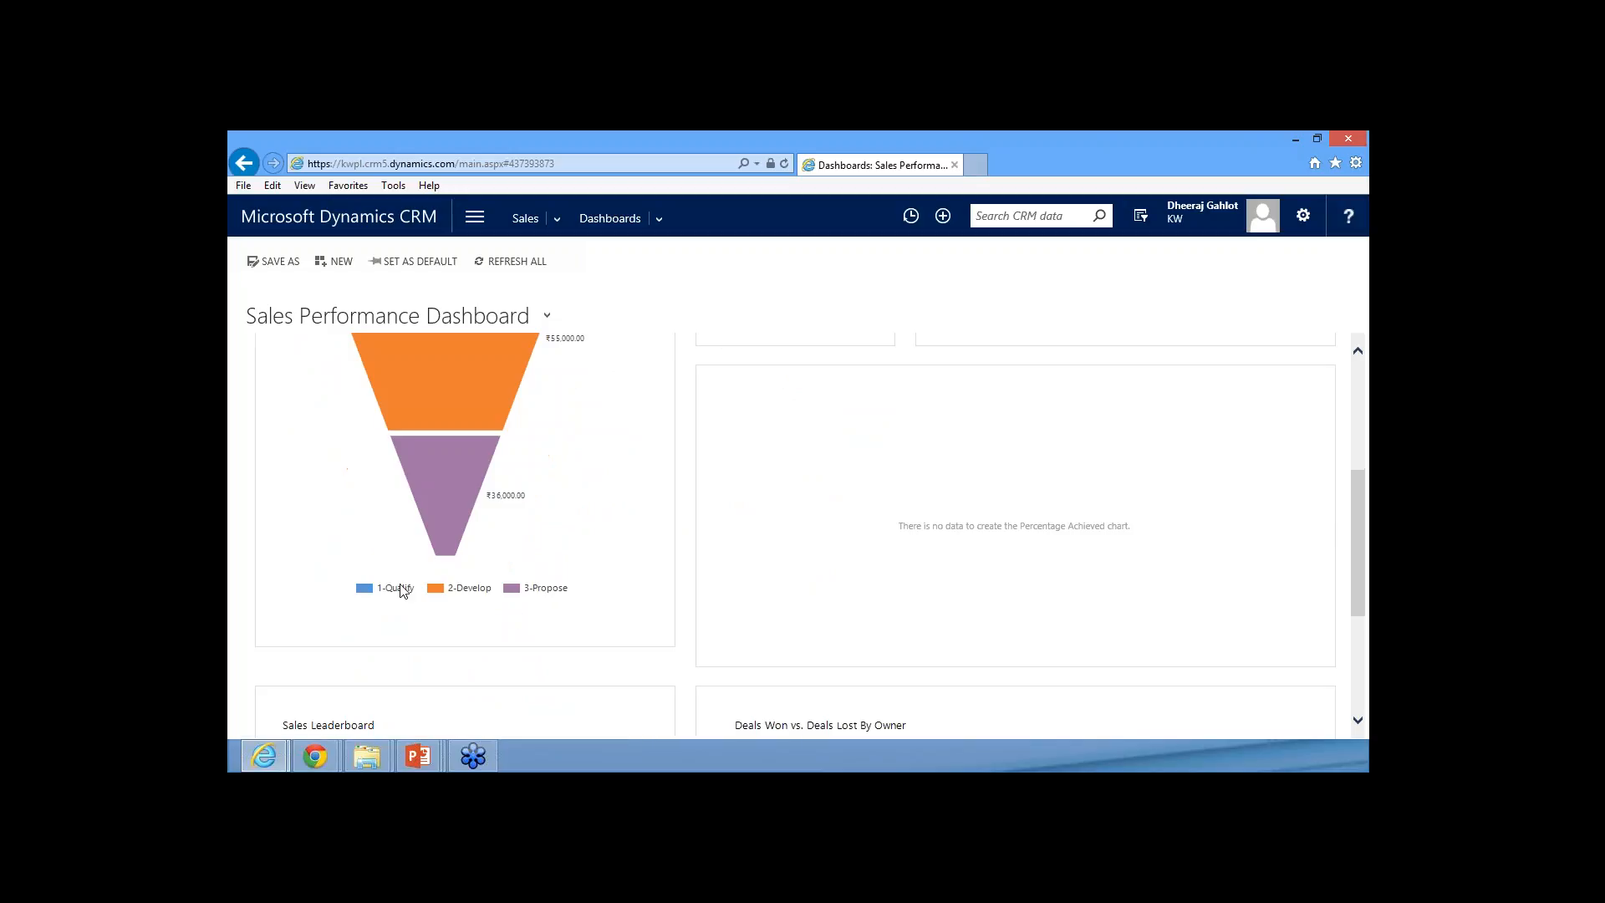
mouse_move(389, 594)
scroll(503, 639, "up", 3)
scroll(502, 638, "down", 3)
scroll(502, 639, "up", 3)
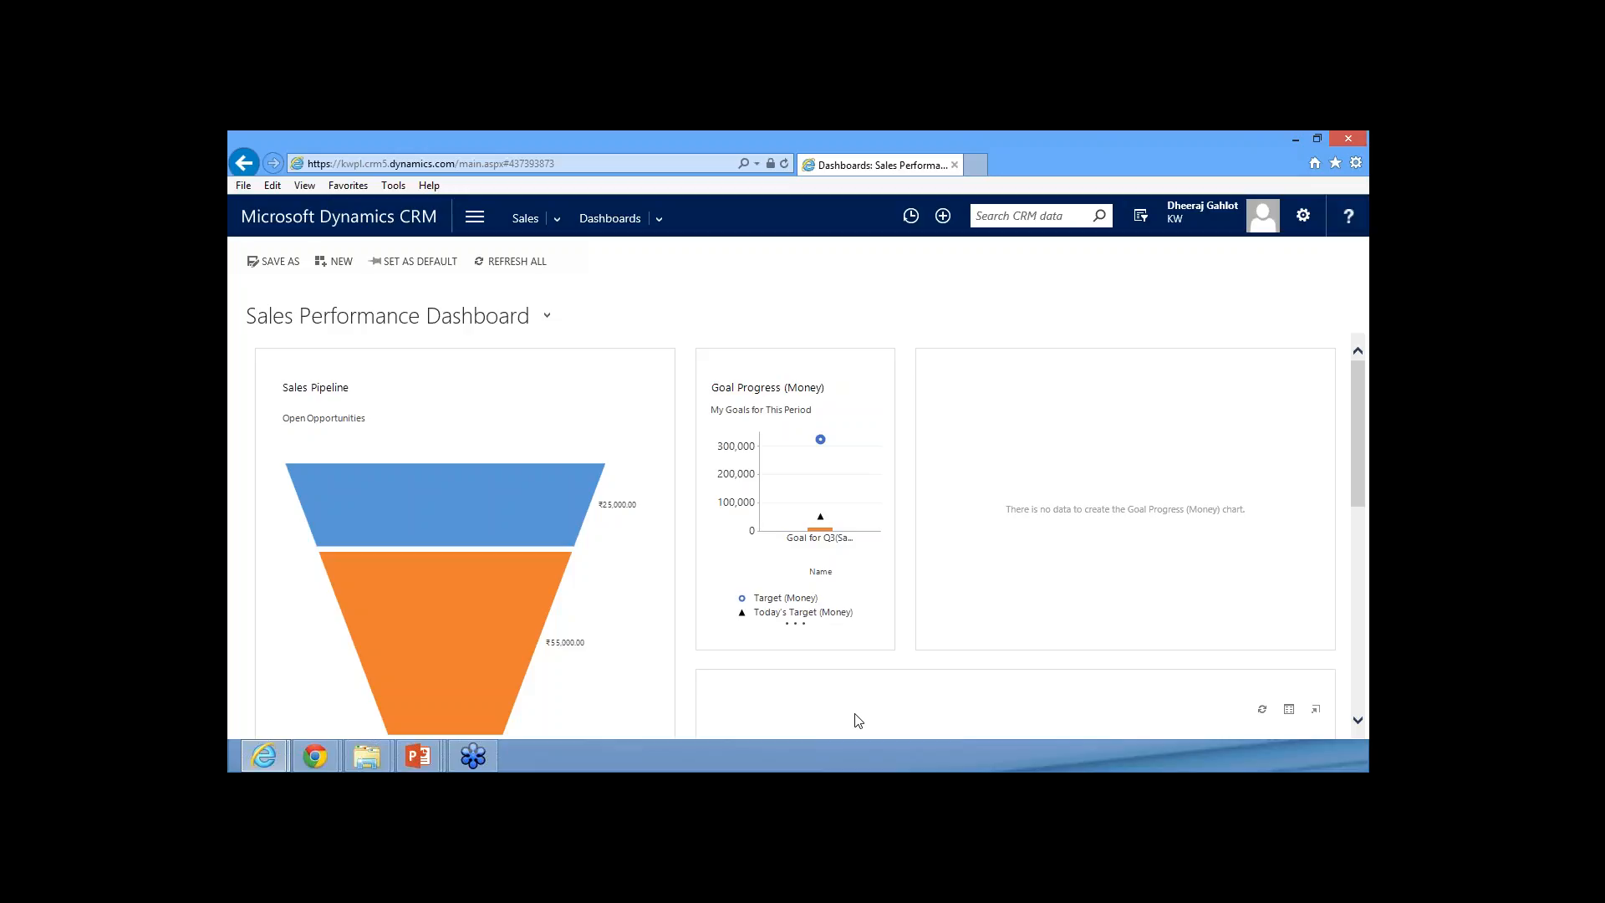
scroll(838, 709, "down", 5)
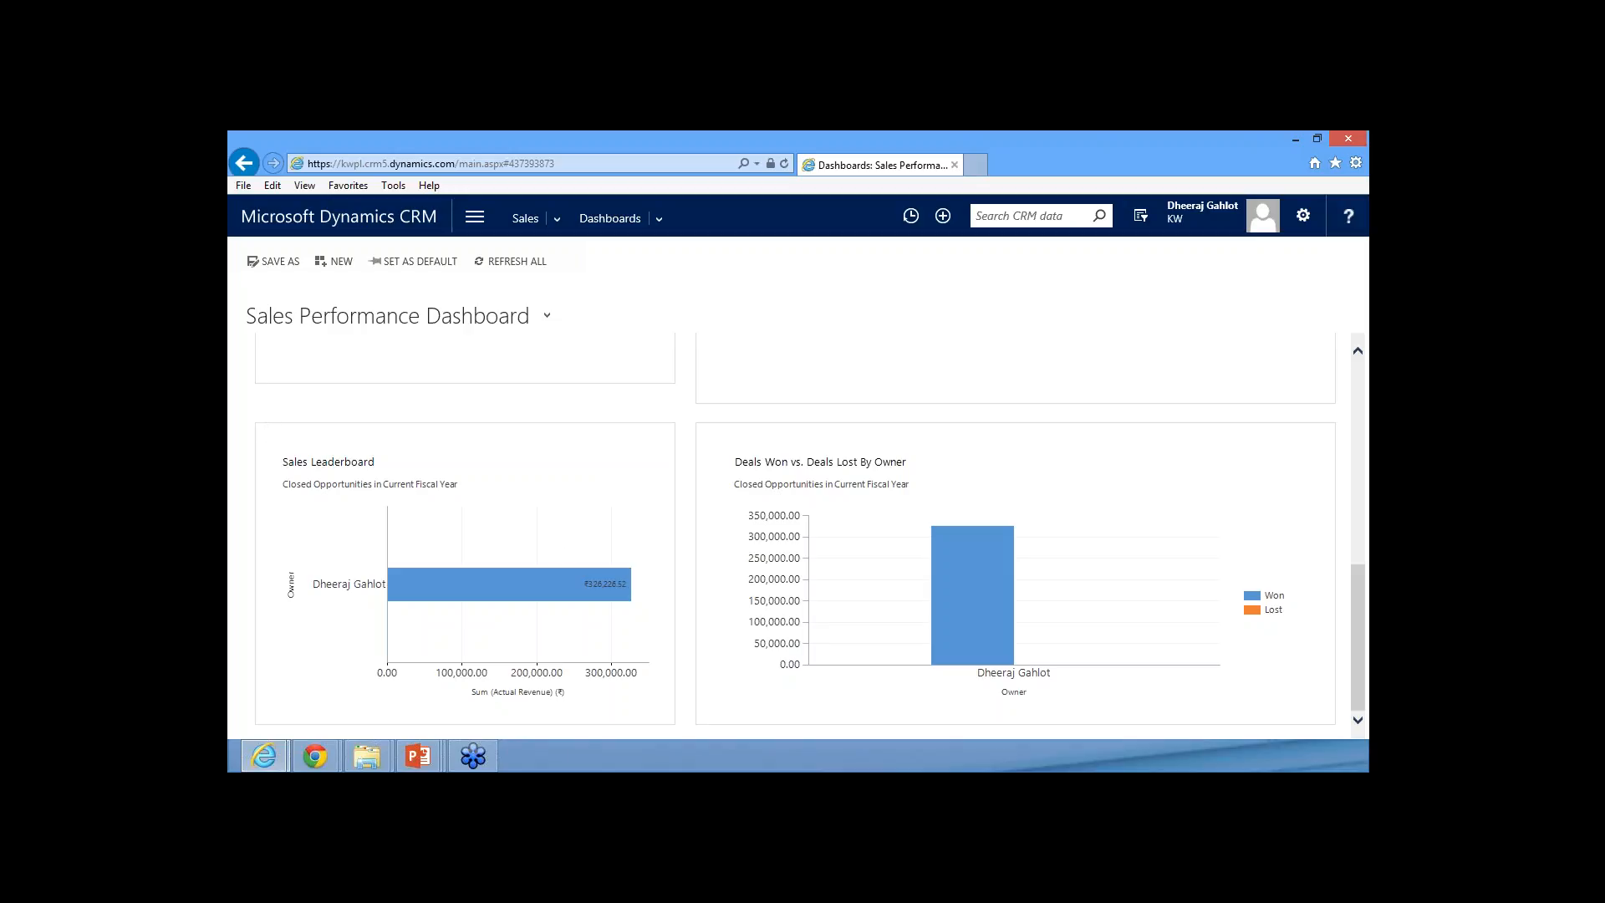
Switch to the PowerPoint slide show and advance to the Best Practices Using Dynamics CRM slide
key("alt+Tab")
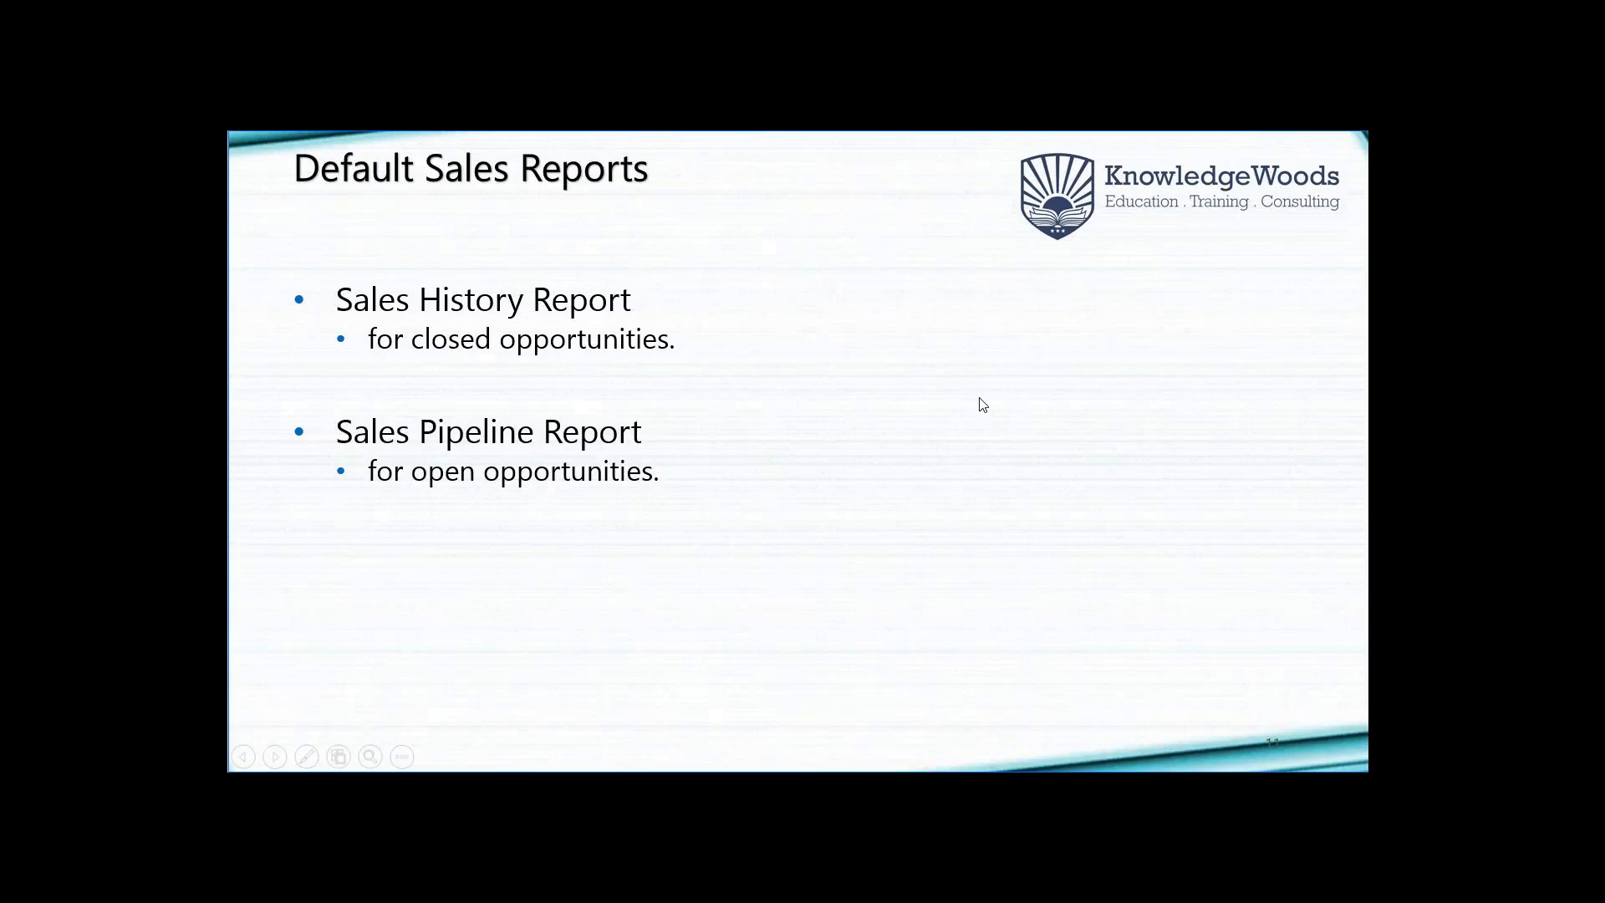
key("Right")
key("Right")
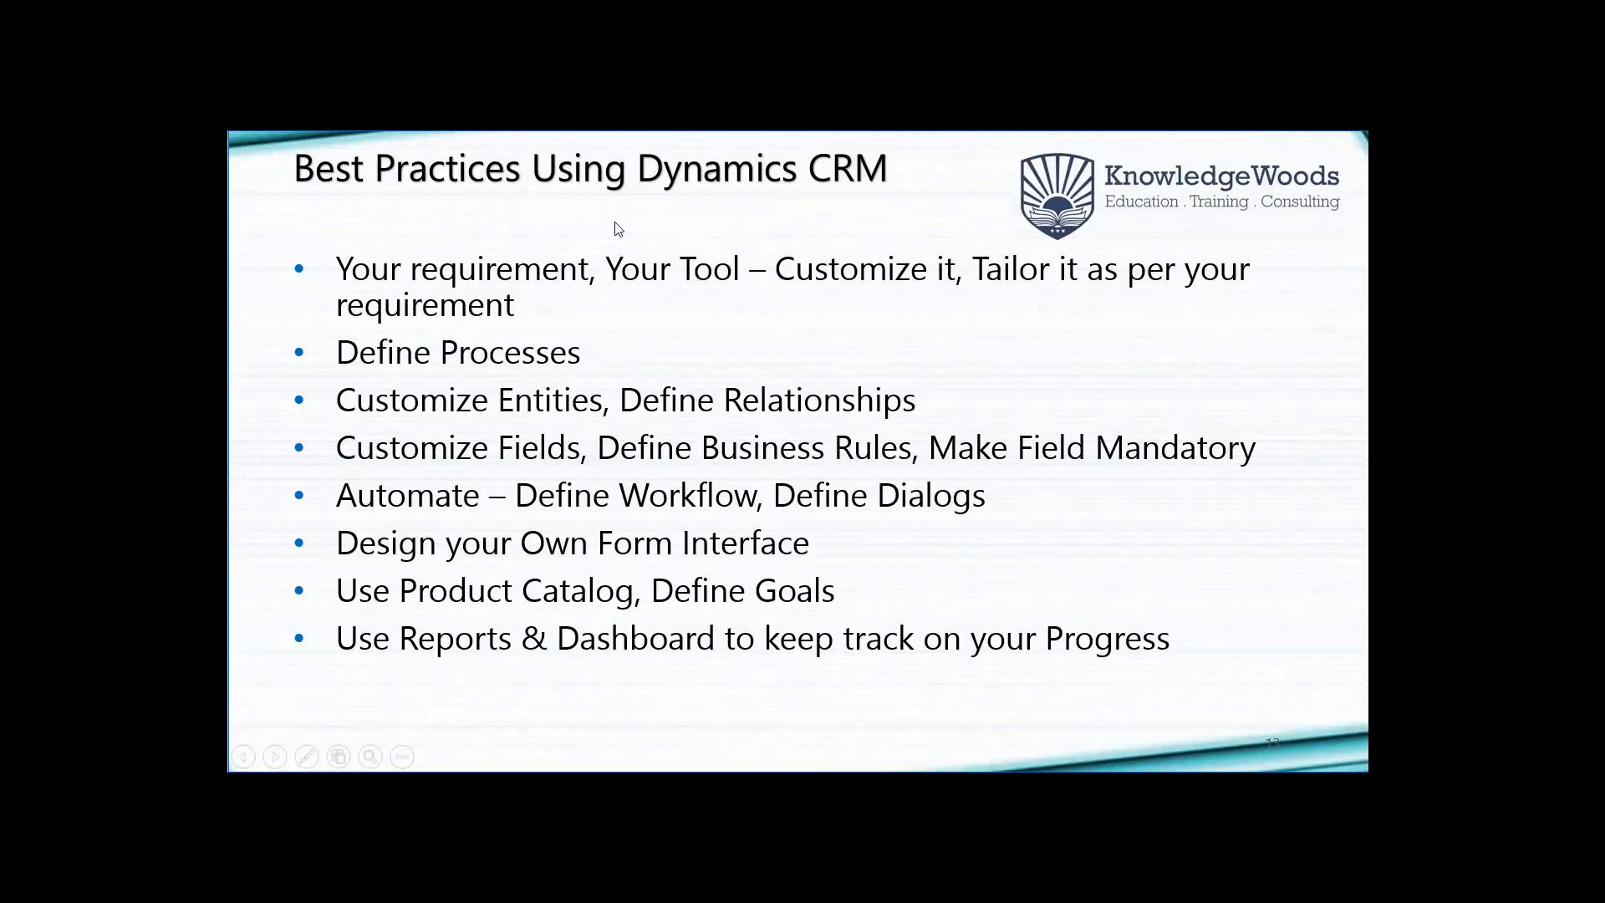